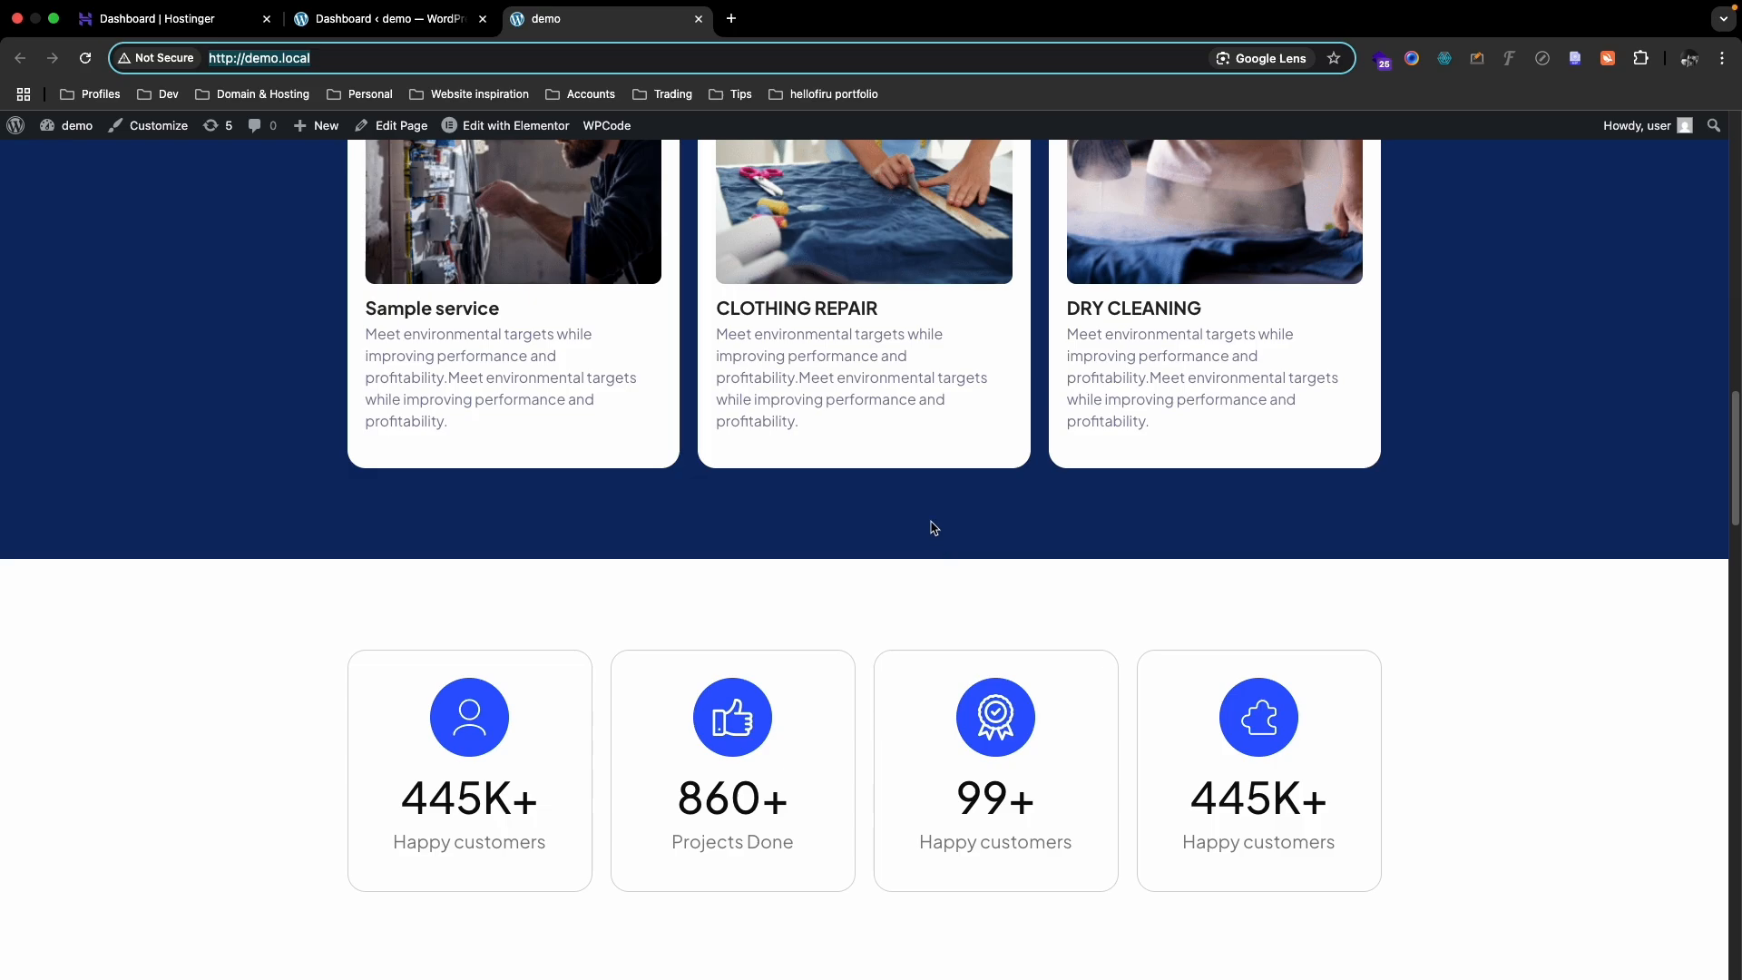
- Scroll through the demo.local homepage and Contact Us form, then return to the admin Dashboard tab
scroll(985, 449, "down", 6)
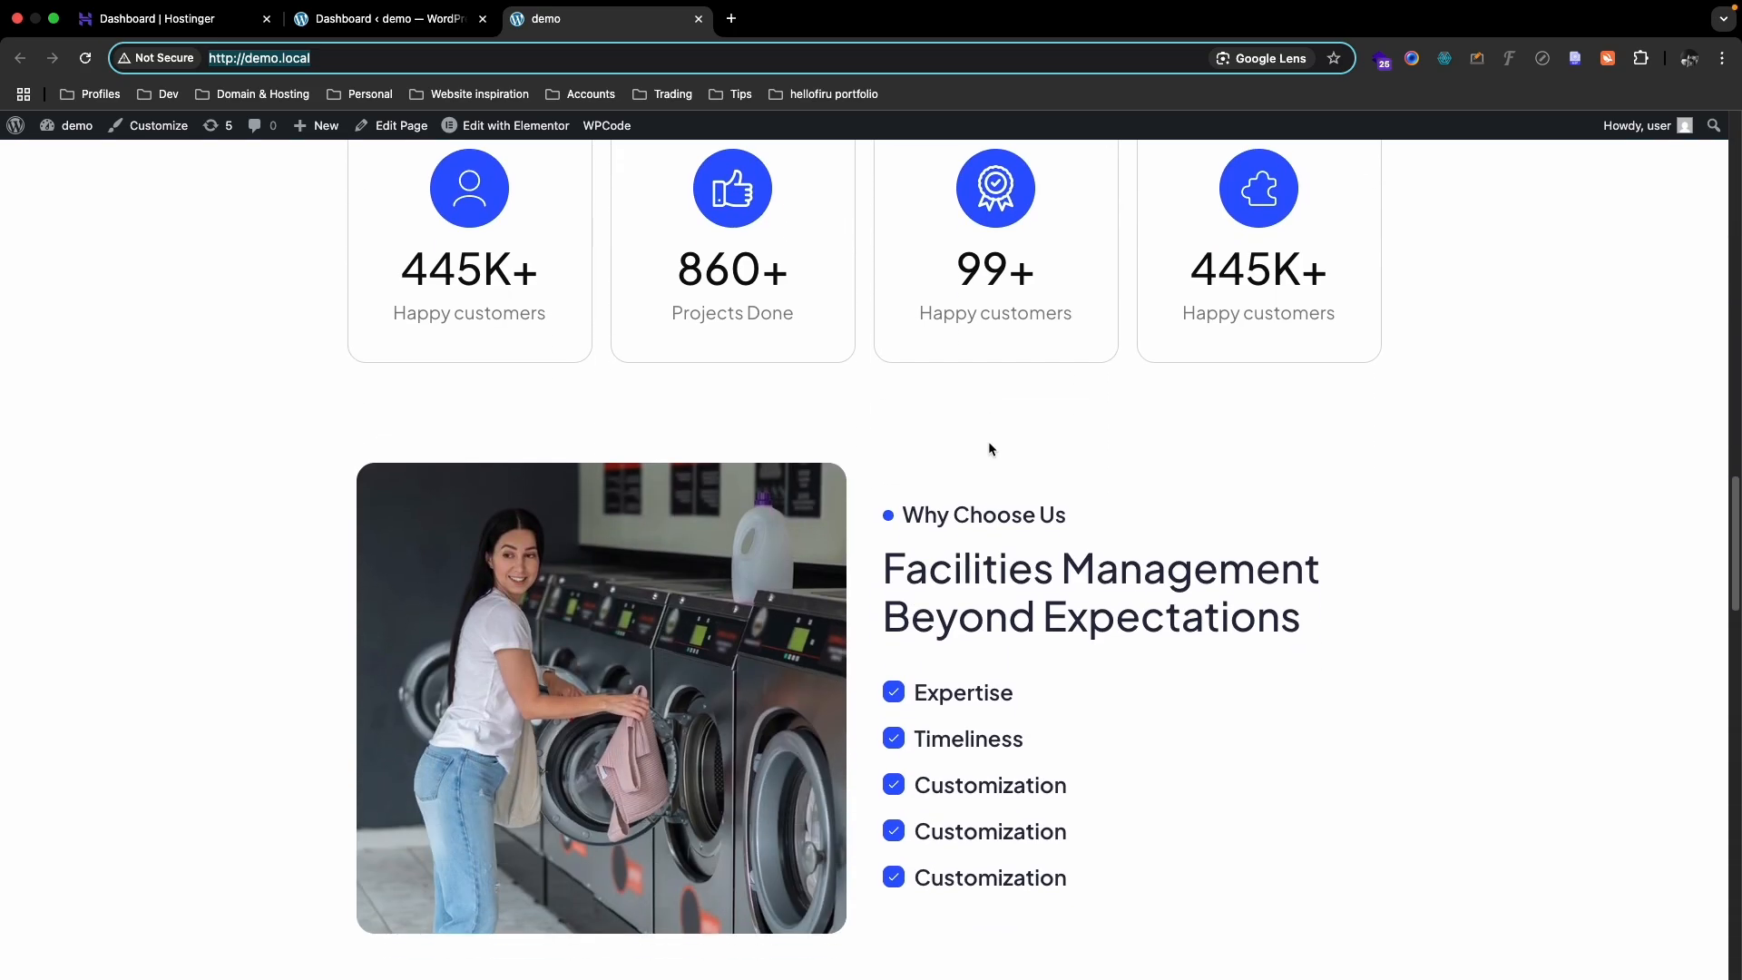
scroll(990, 448, "down", 5)
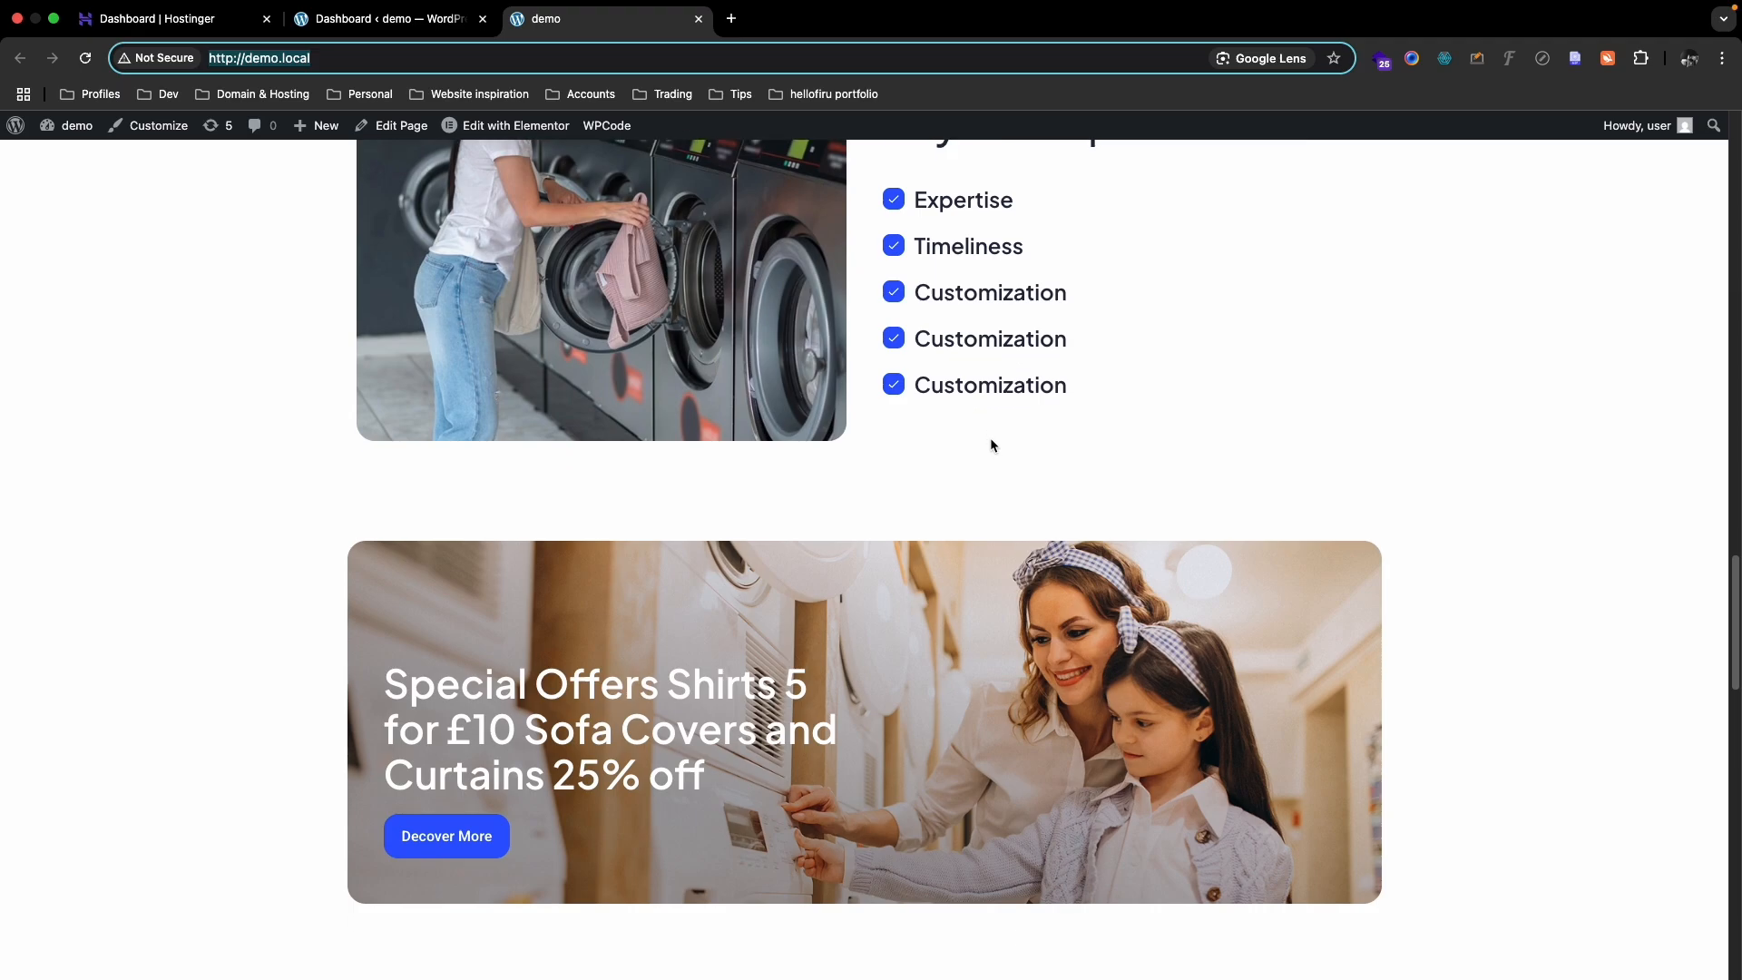
scroll(1023, 416, "down", 17)
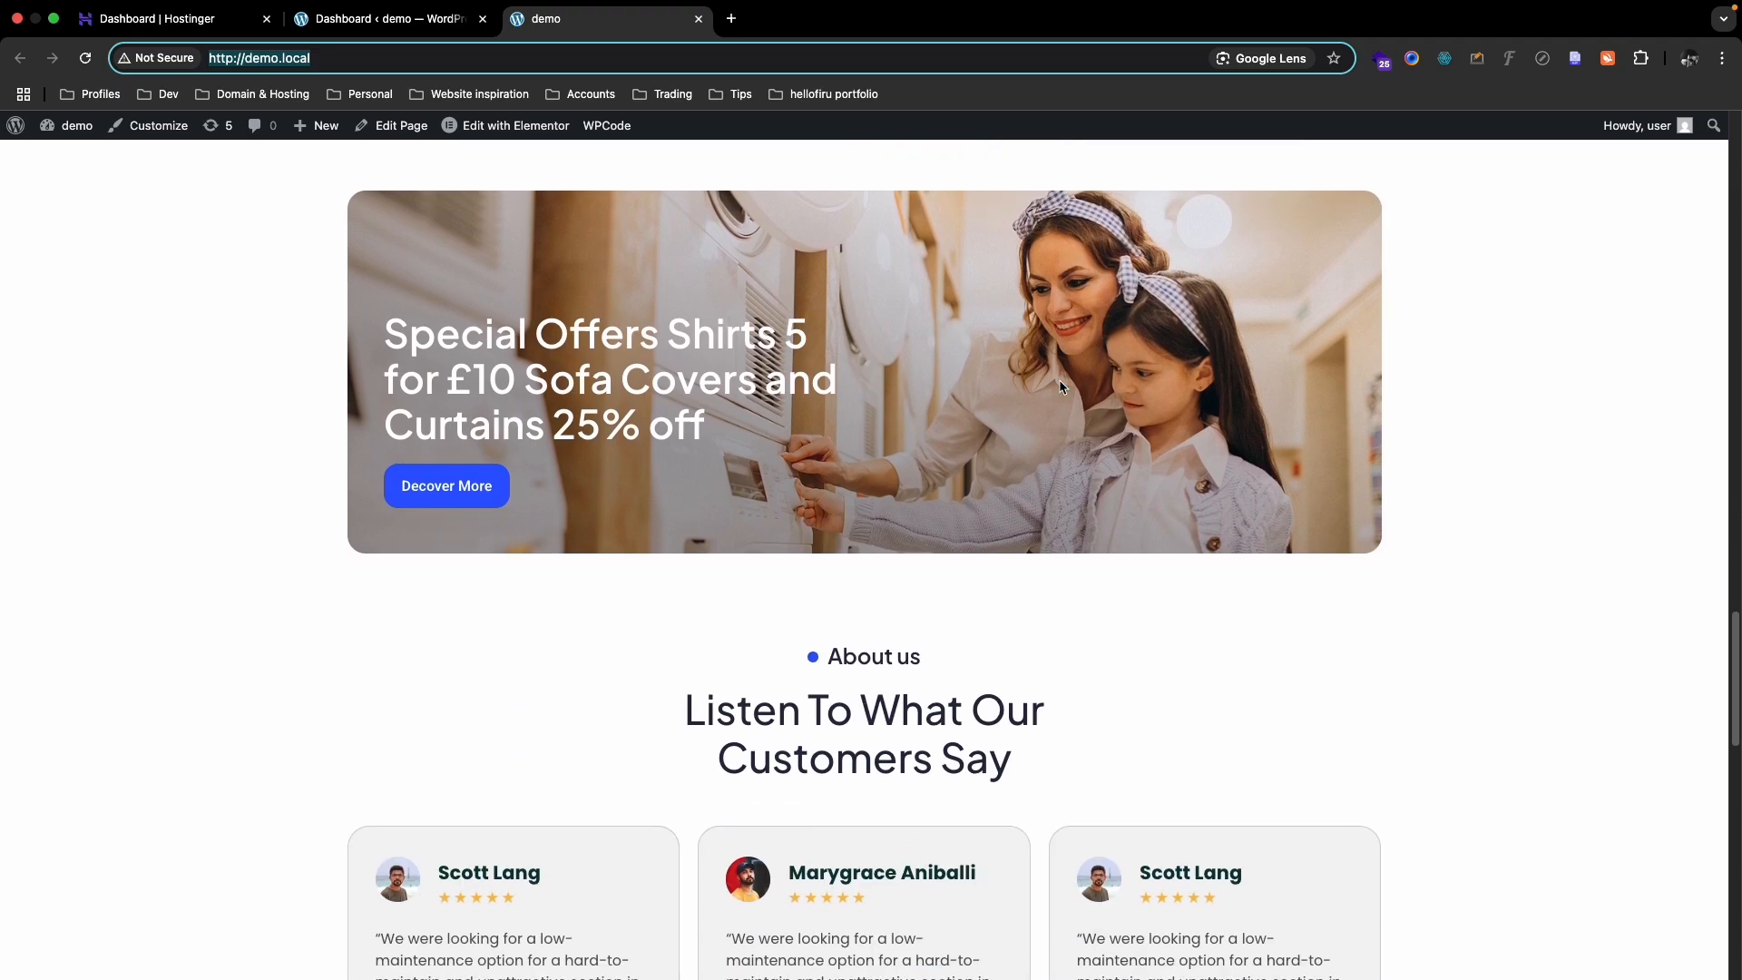
scroll(1059, 383, "down", 2)
scroll(851, 496, "up", 7)
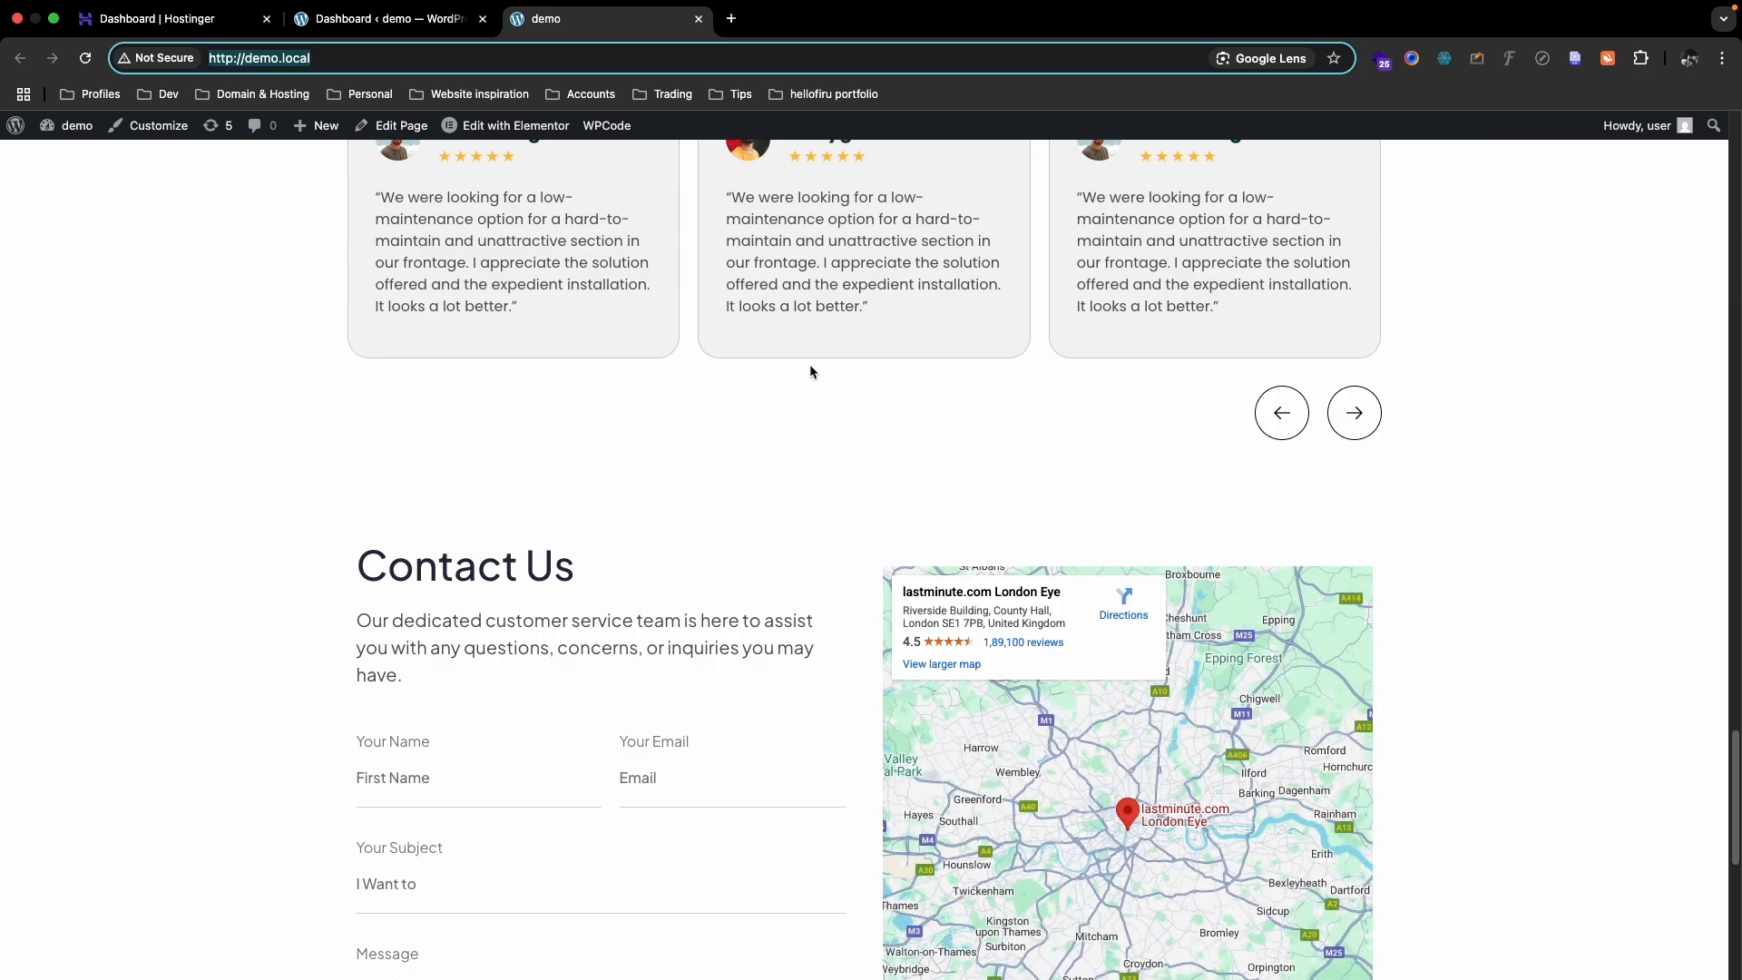
left_click(399, 18)
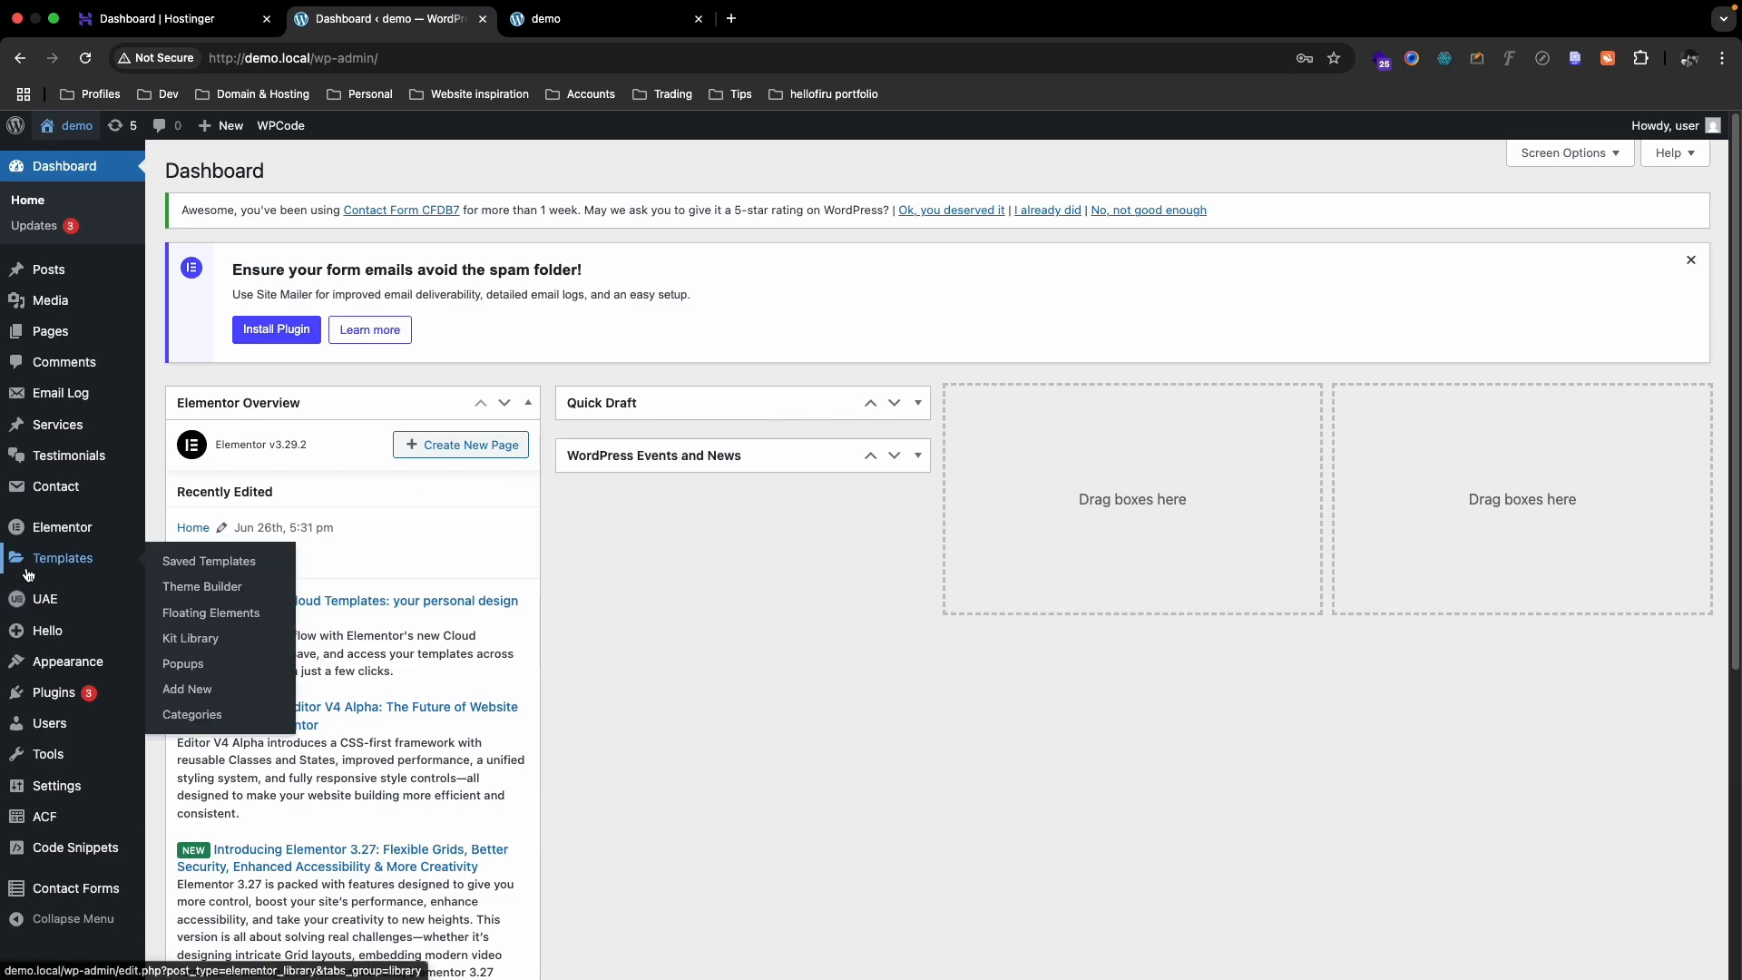
- Search the WordPress plugin directory for 'backup' from Plugins > Add Plugin
scroll(41, 590, "down", 3)
mouse_move(44, 699)
left_click(192, 721)
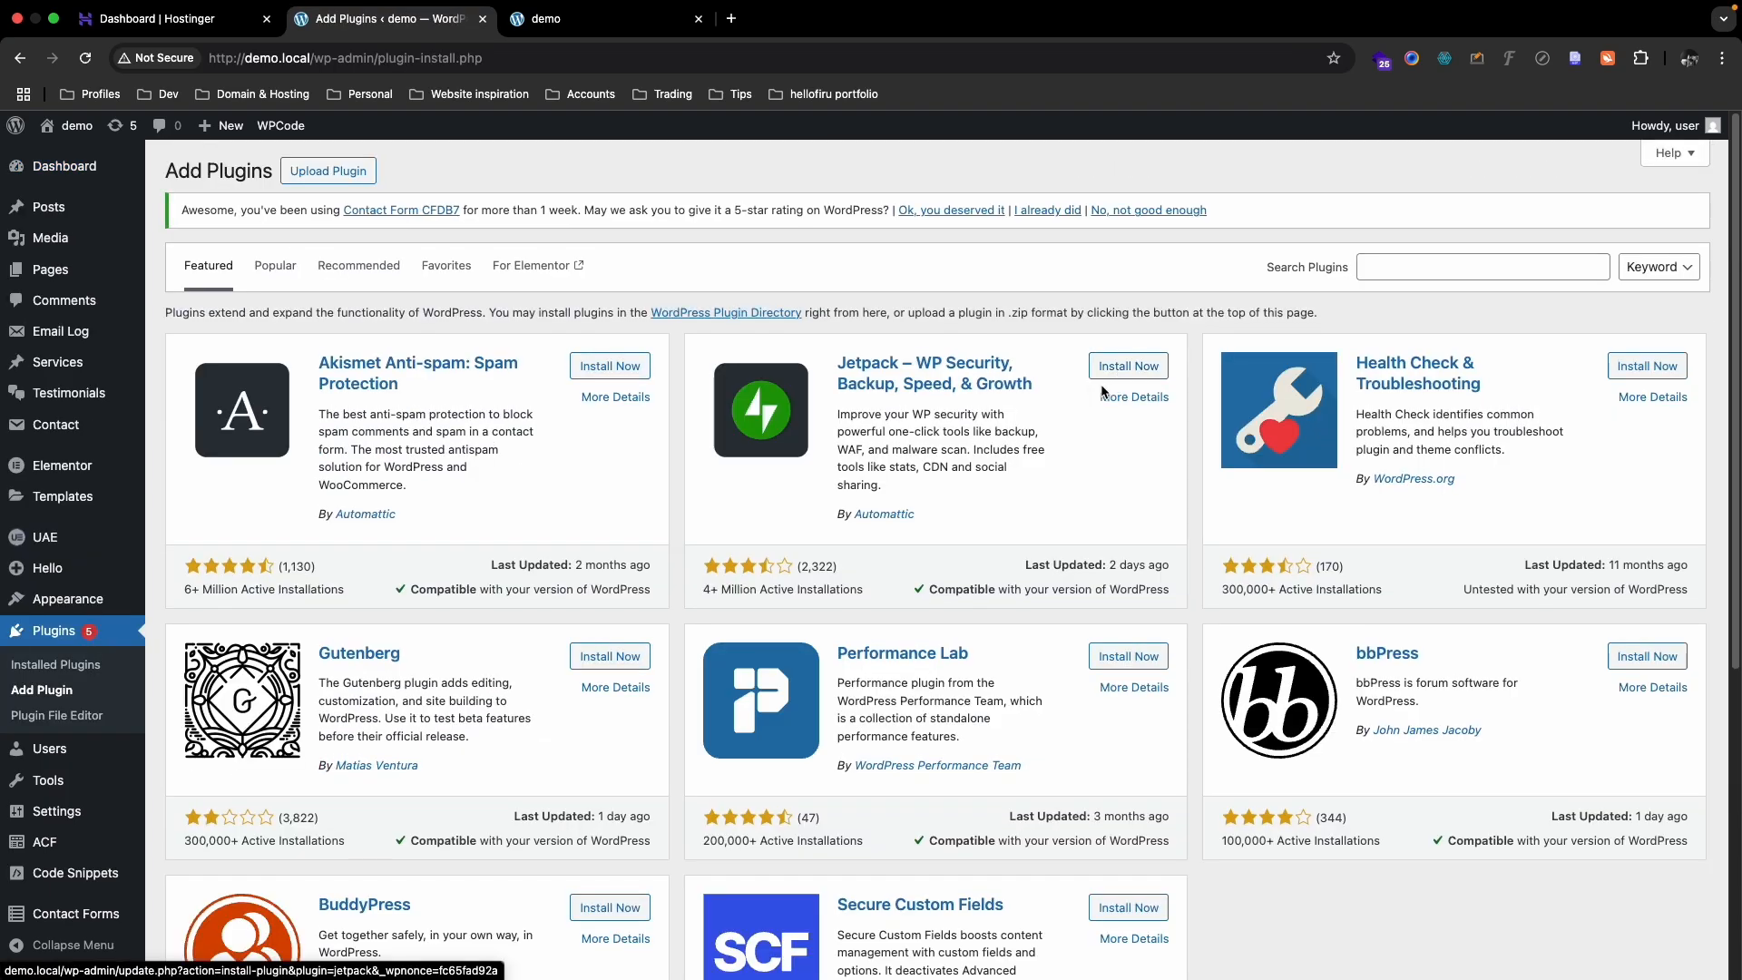
left_click(1414, 264)
type("backup")
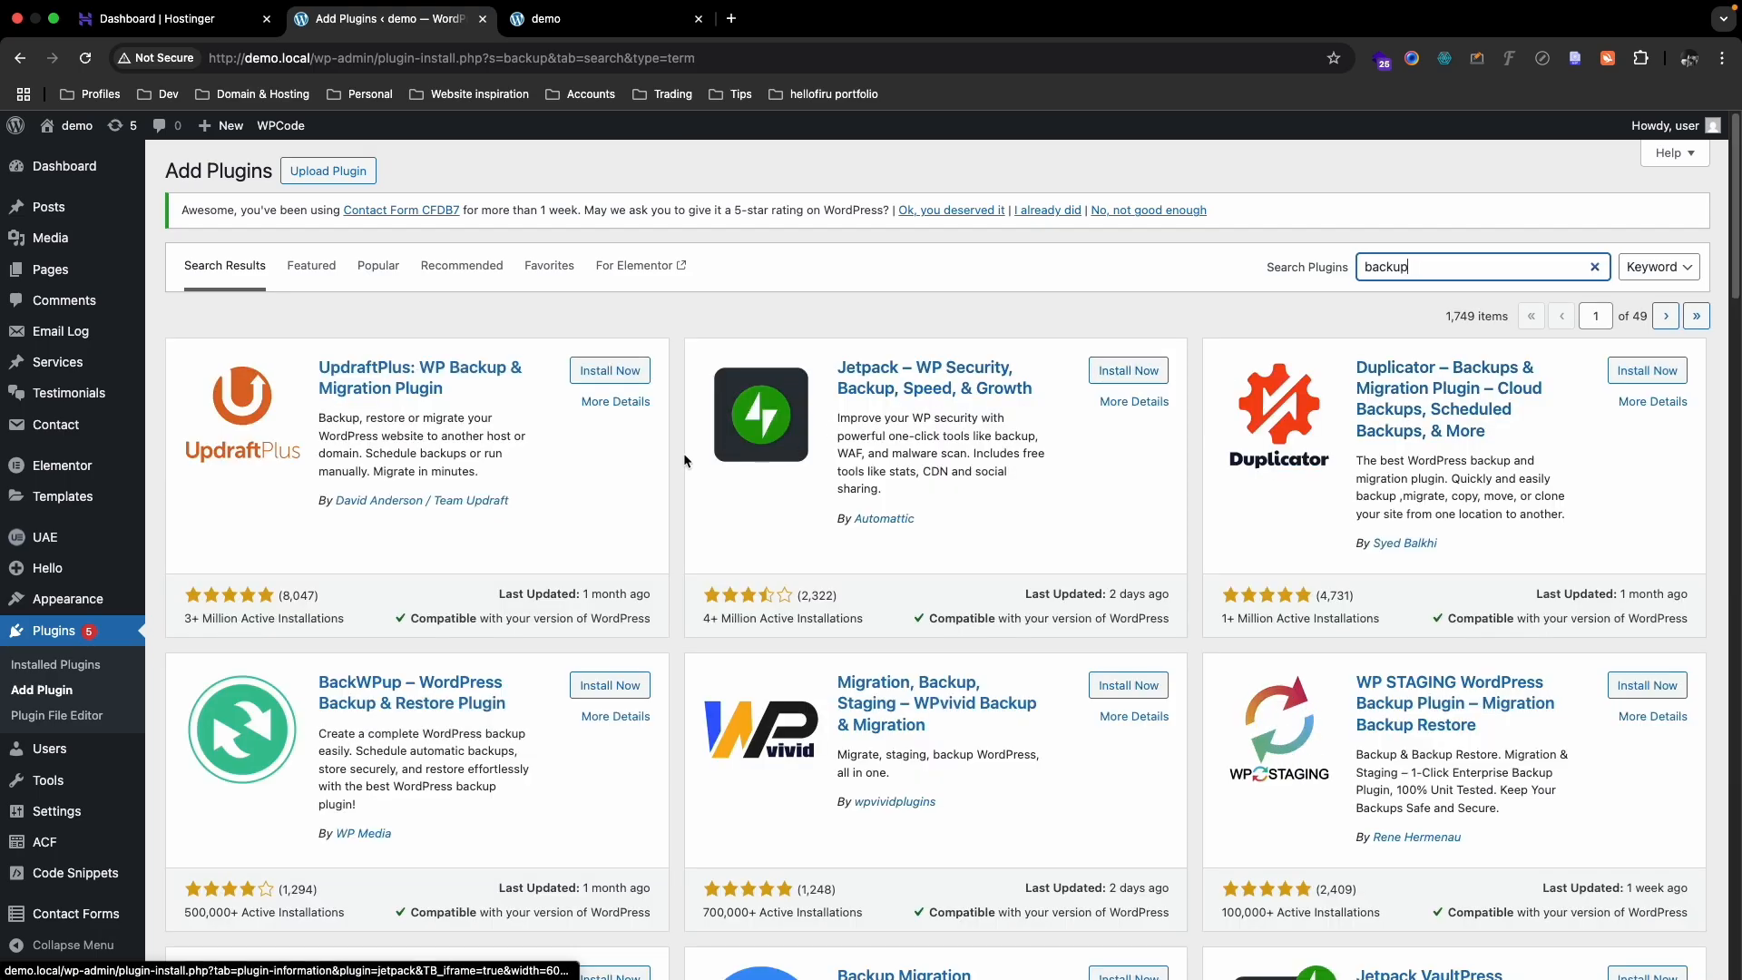
- Compare UpdraftPlus and WPvivid, then install and activate Duplicator, skipping its onboarding
double_click(348, 367)
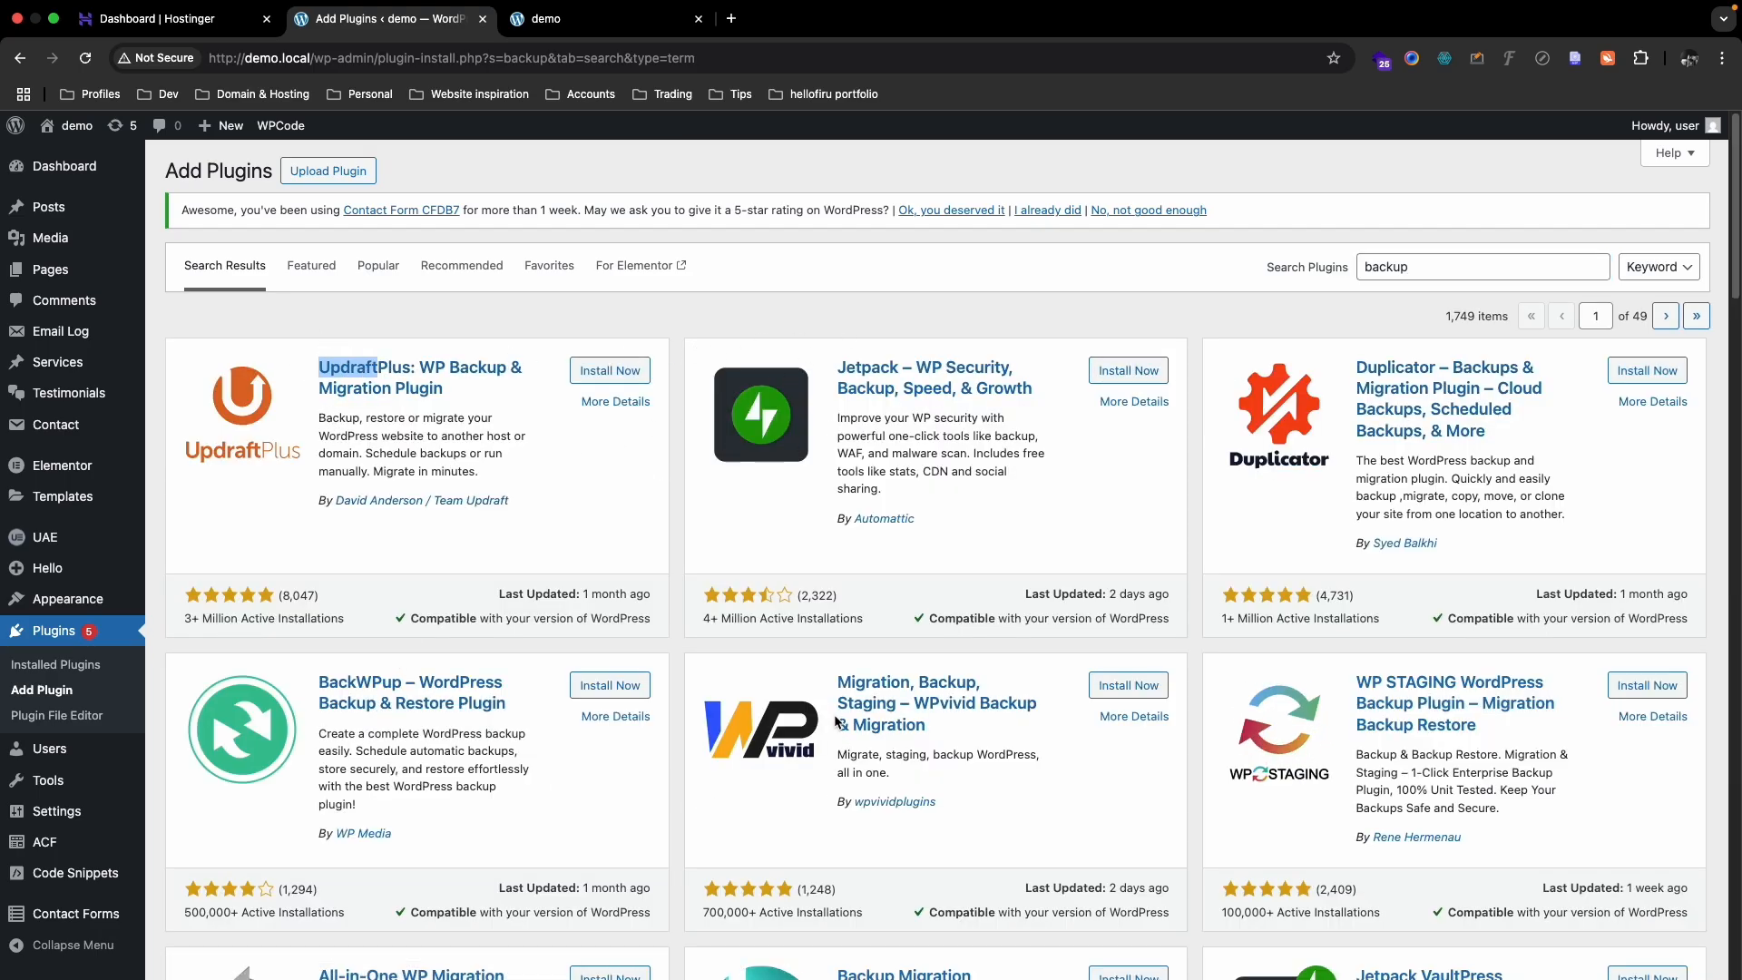
left_click_drag(835, 682, 880, 687)
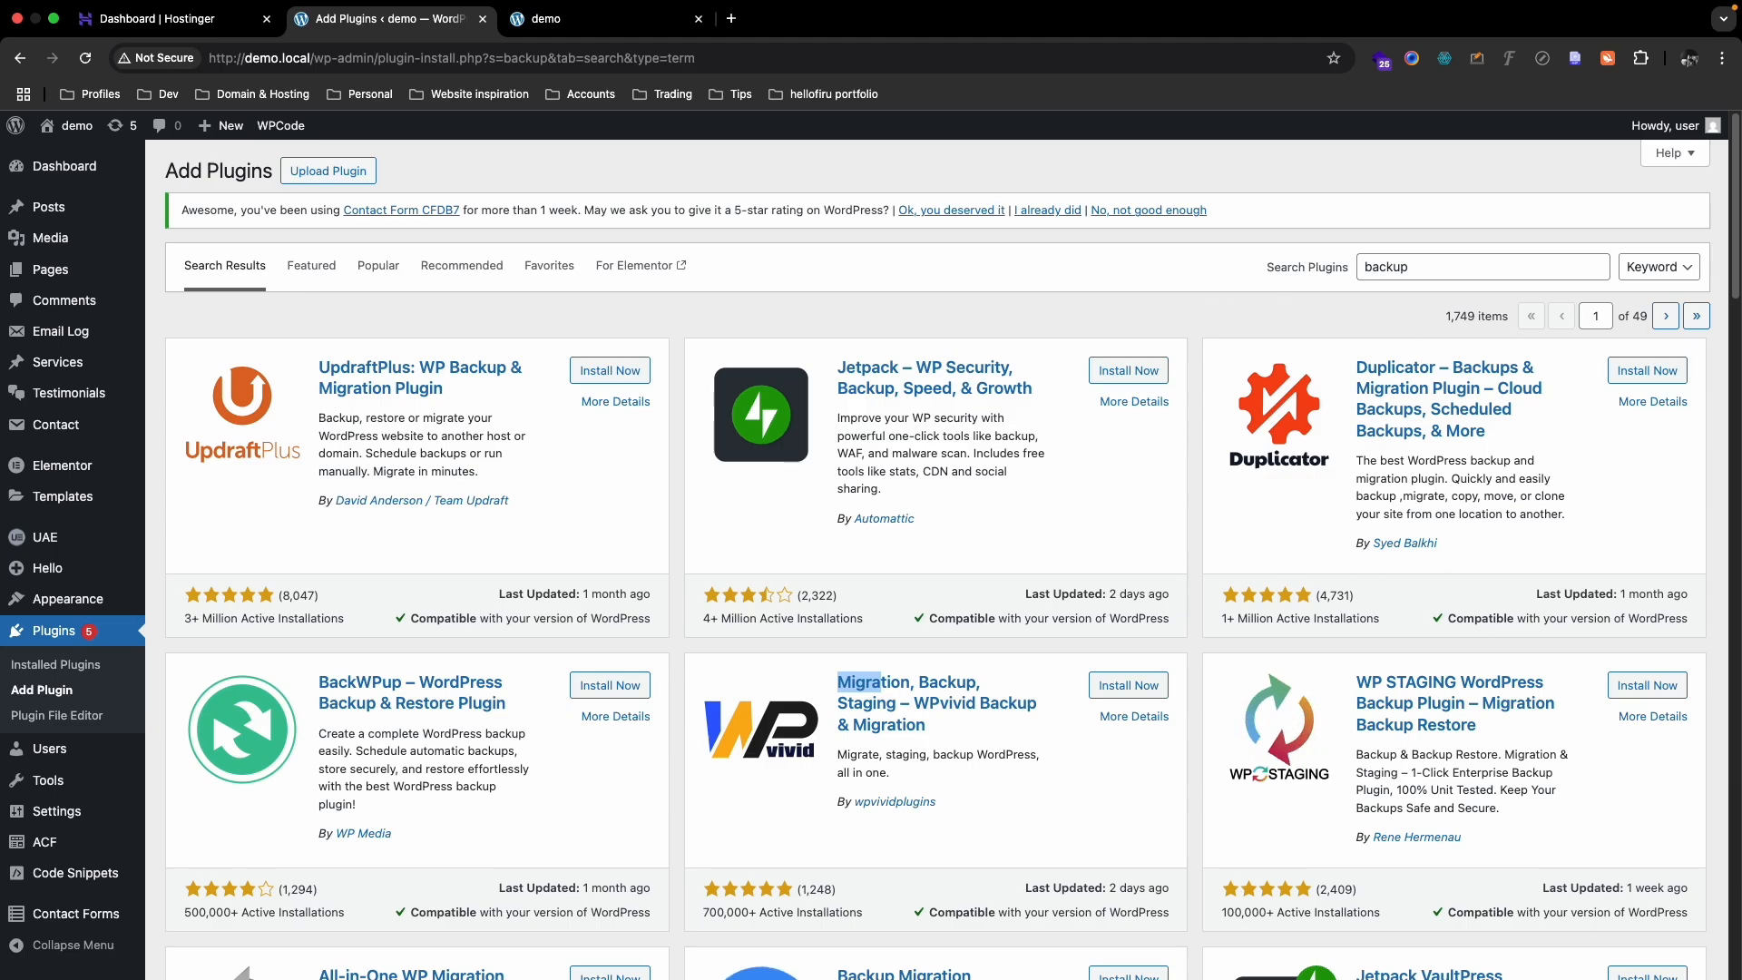
left_click(1666, 372)
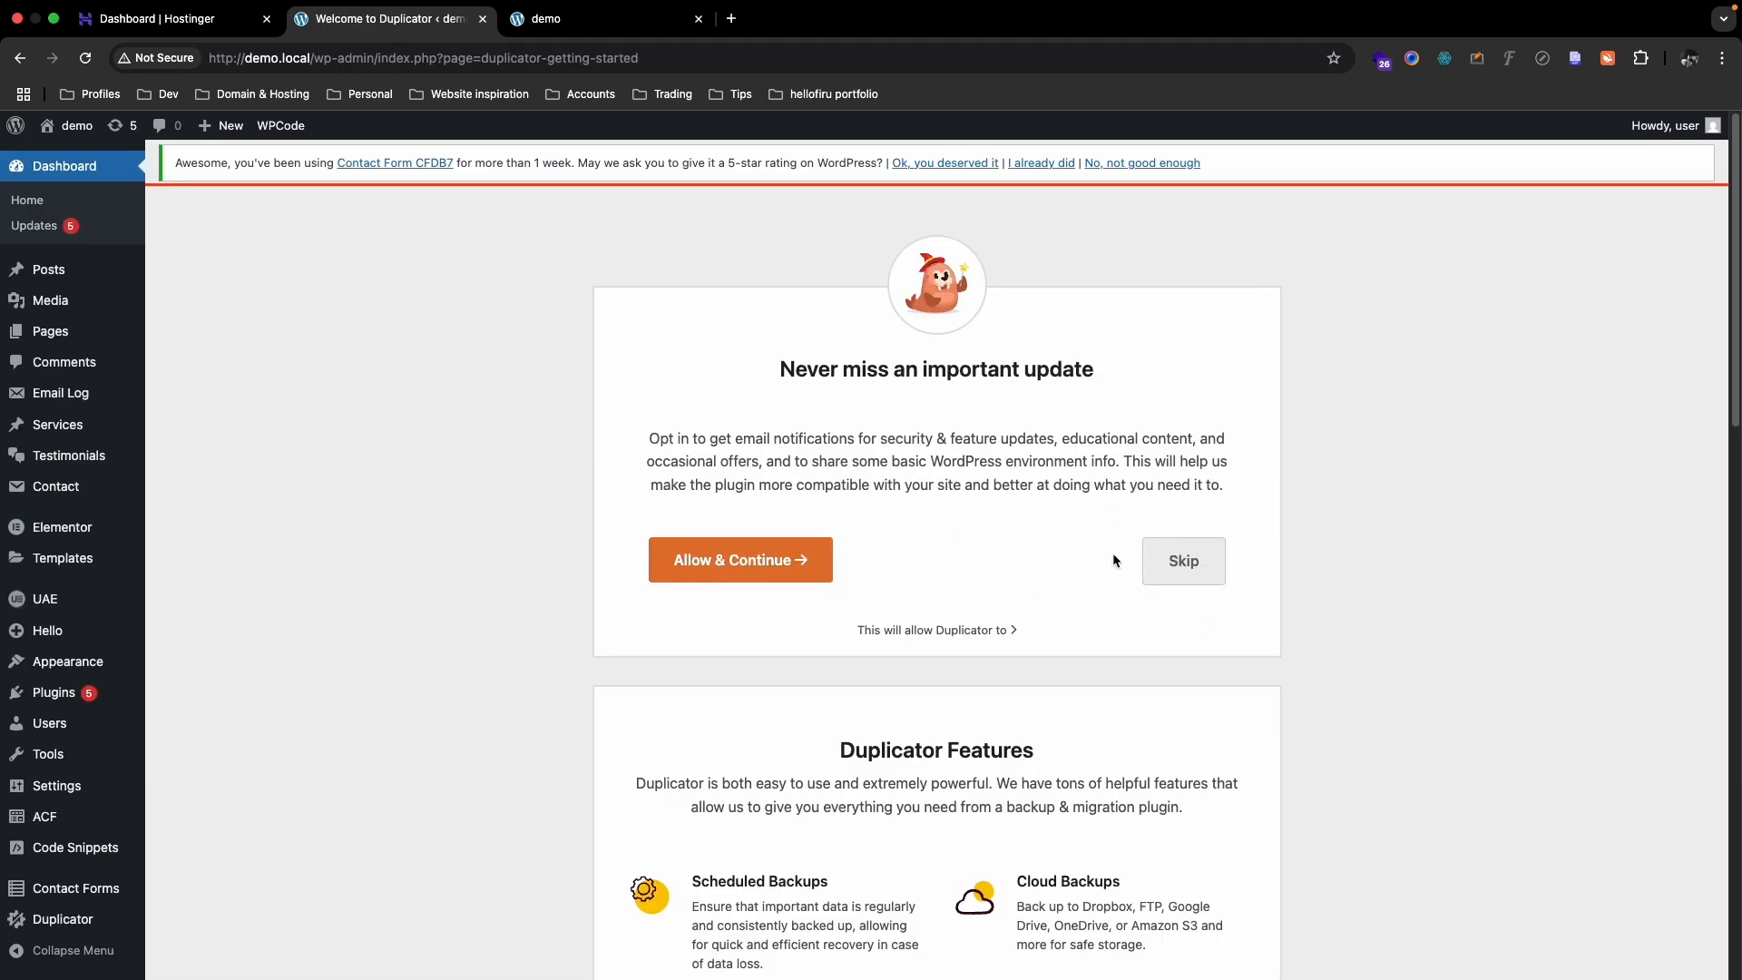
left_click(1183, 563)
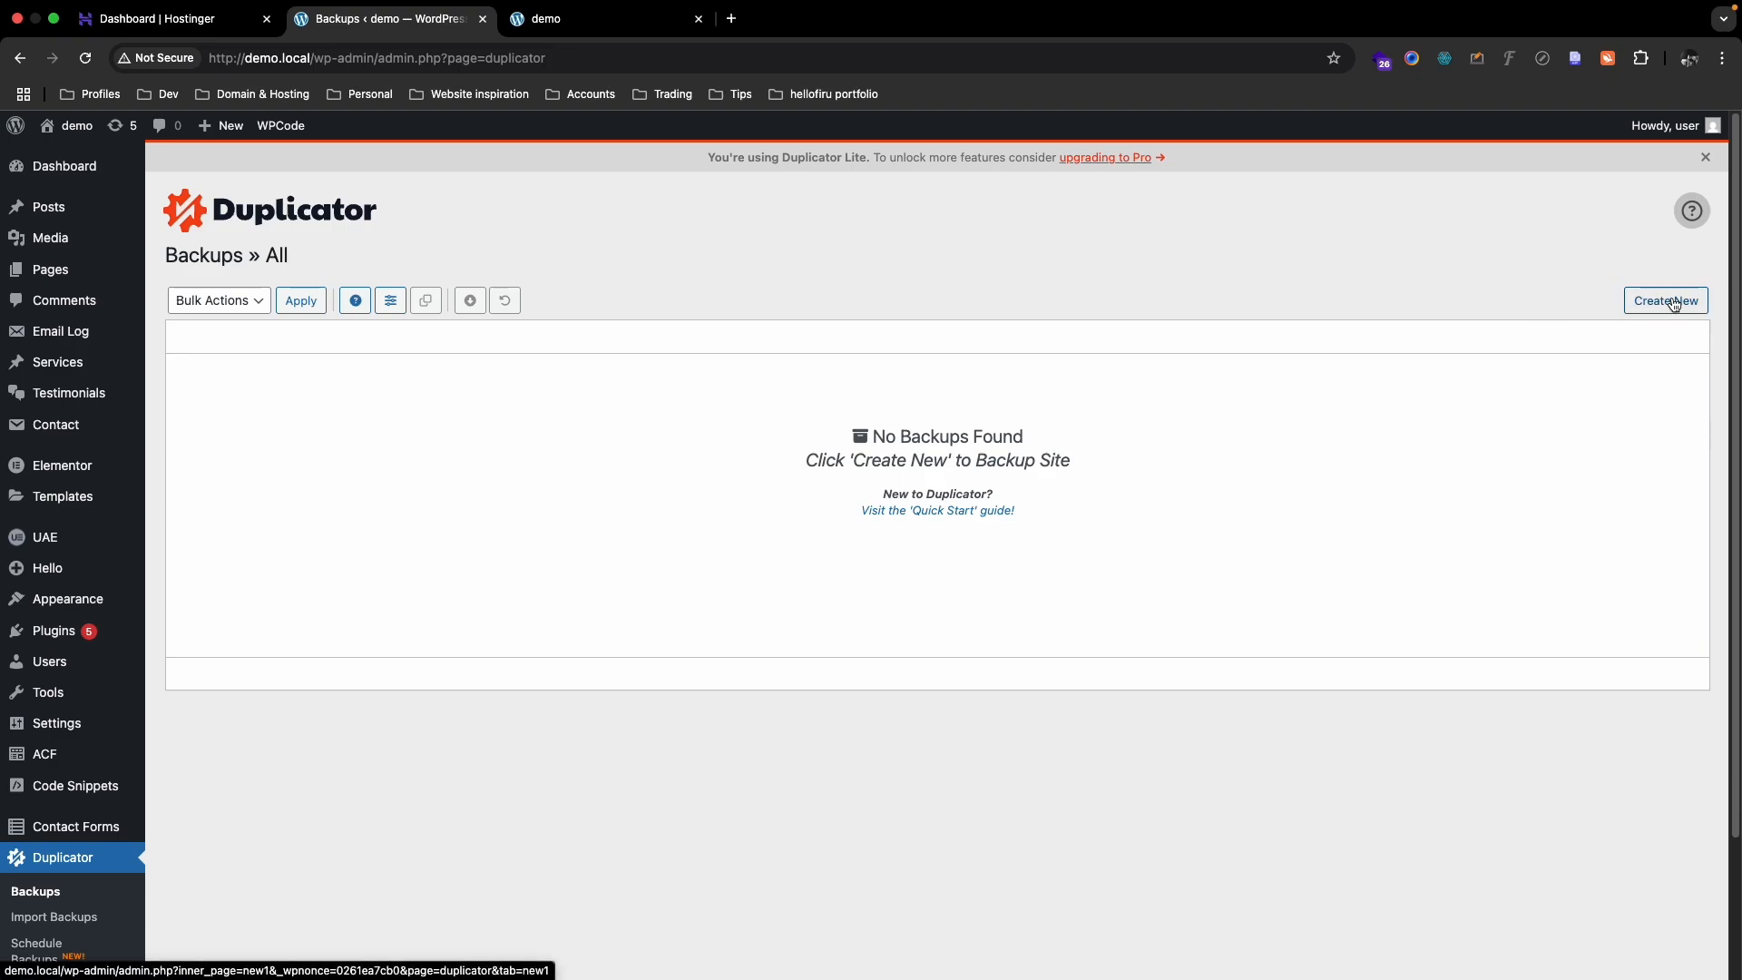
- Create a new Duplicator backup, run the site scan and build the package
left_click(1675, 304)
left_click(1646, 786)
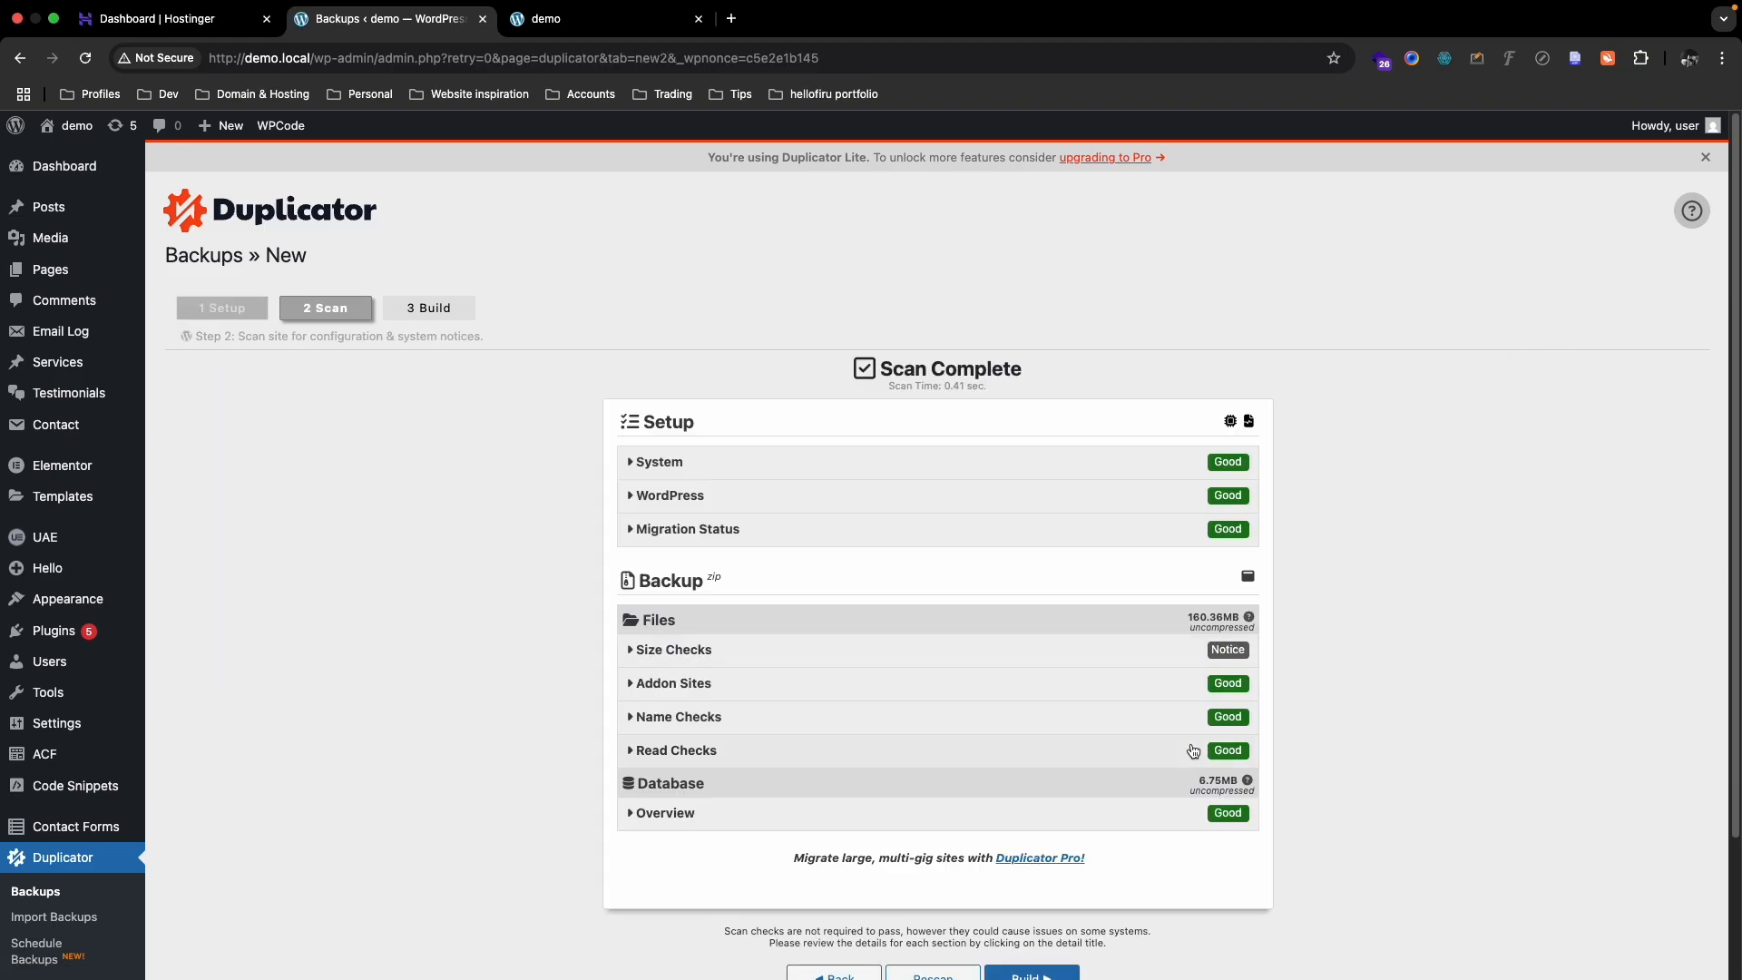
scroll(1194, 746, "down", 4)
left_click(1057, 815)
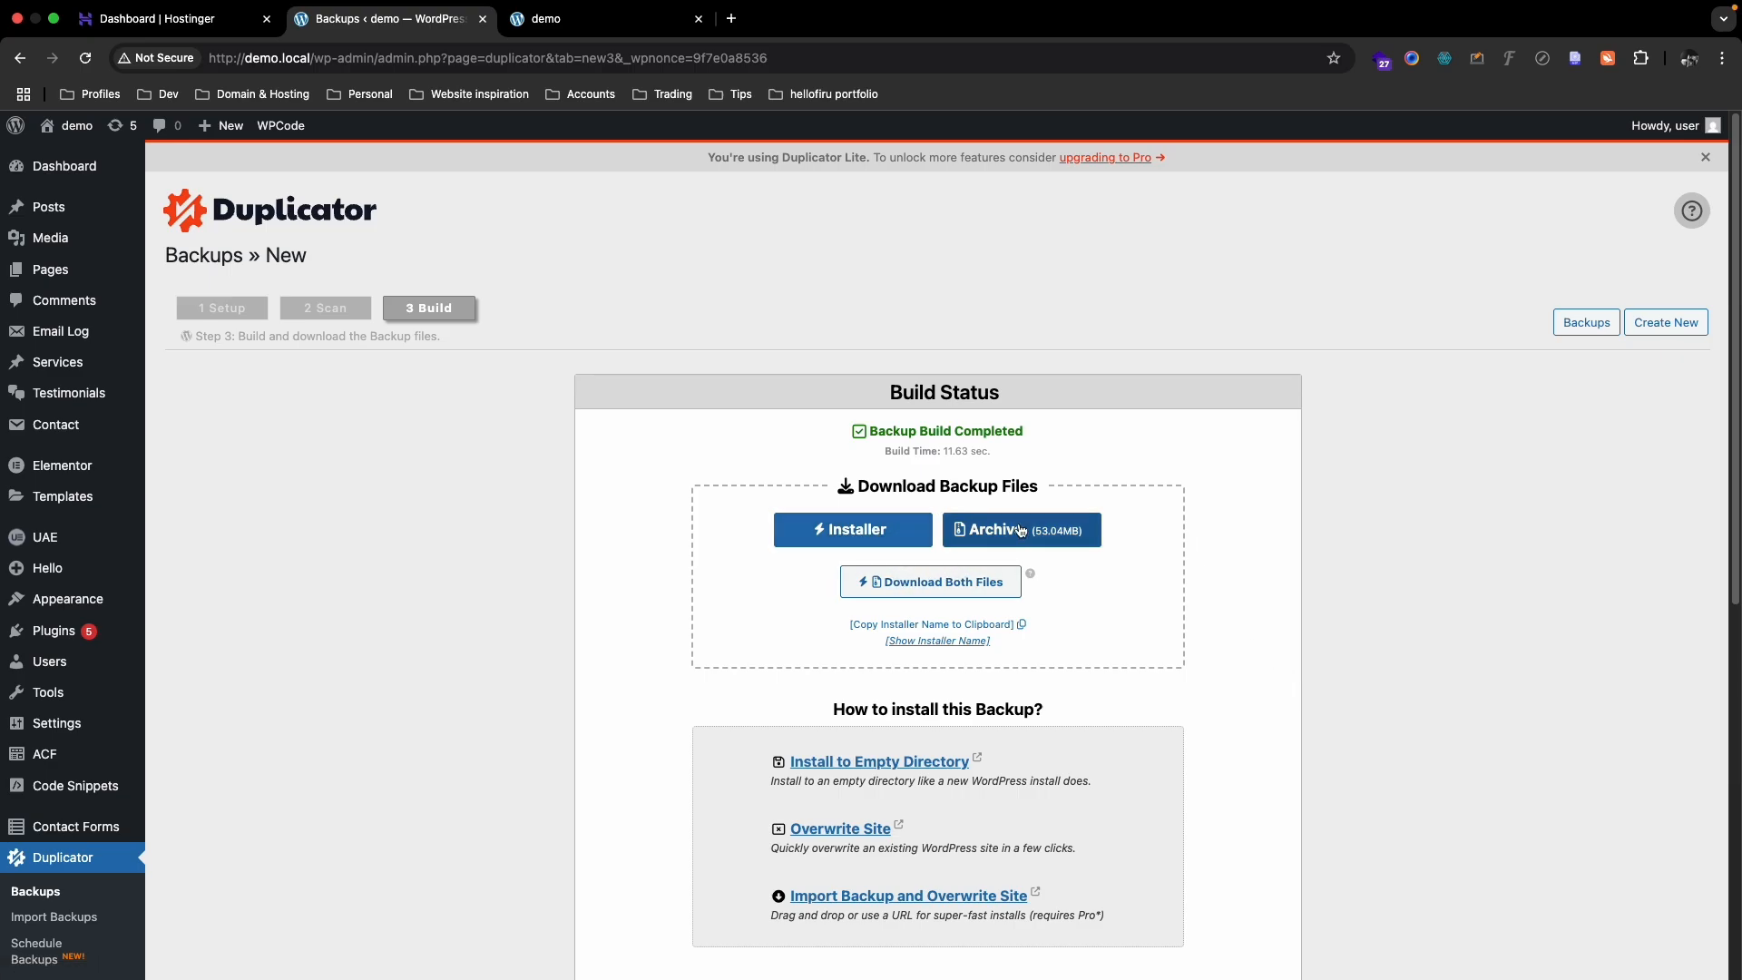
- Download both the installer and archive files and check them in Chrome's downloads panel
left_click(937, 585)
left_click(1048, 285)
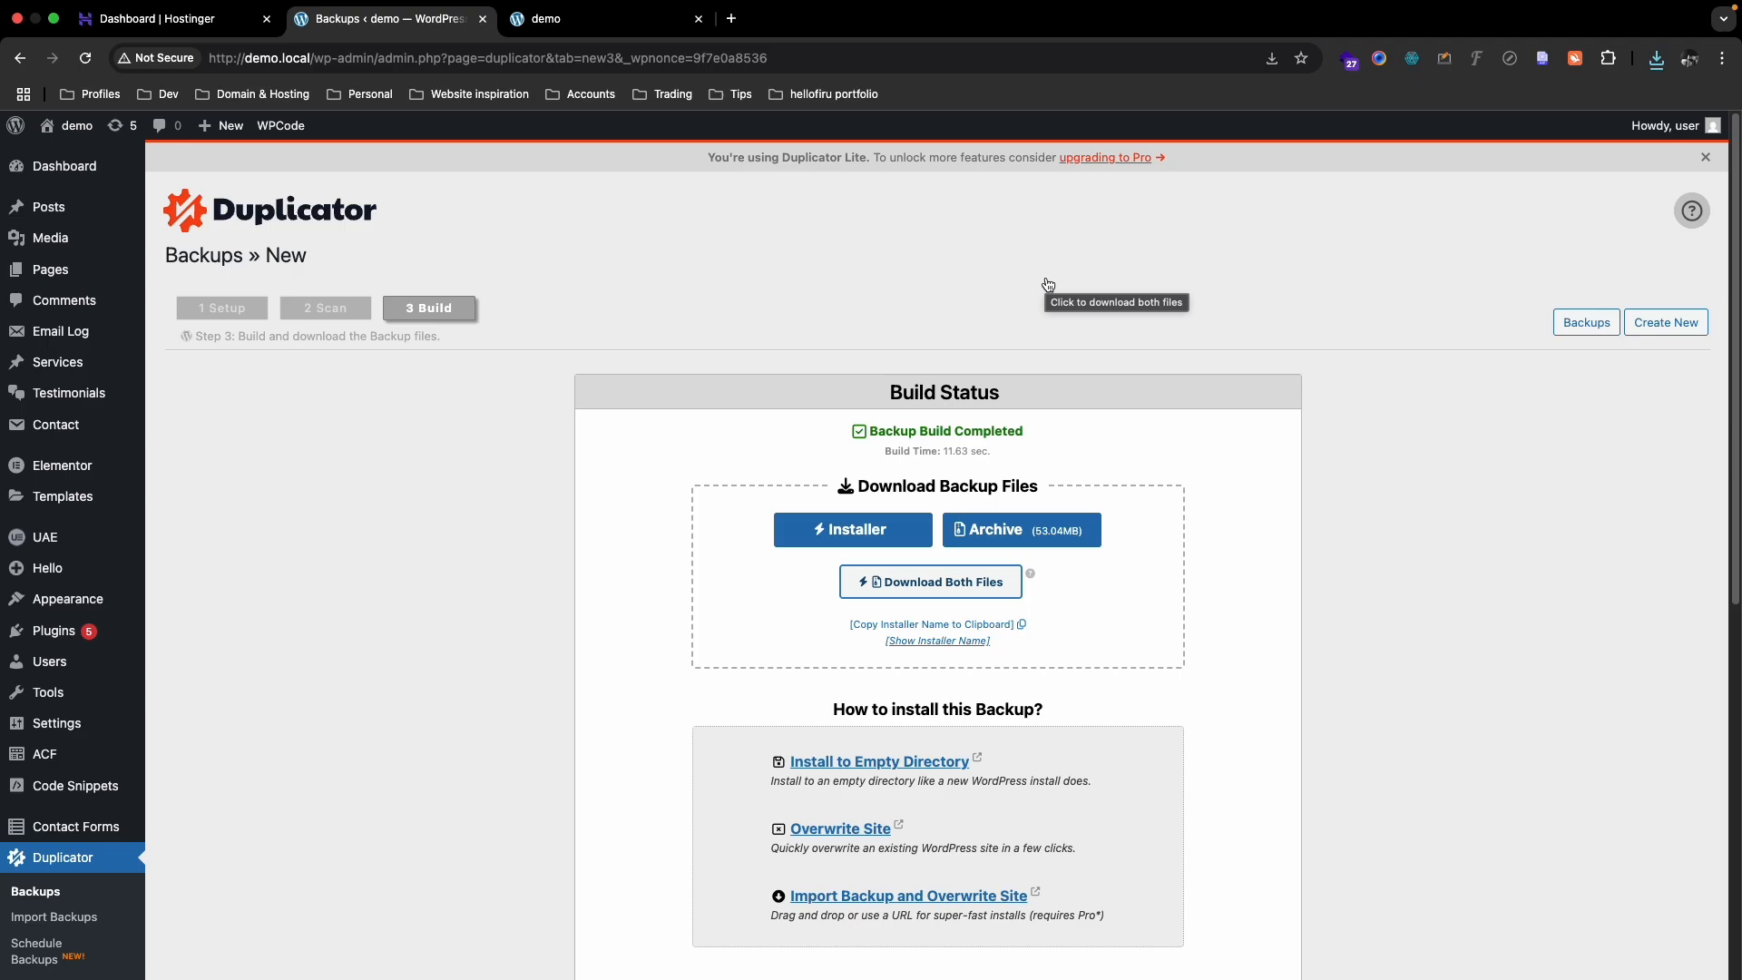
left_click(287, 60)
double_click(286, 62)
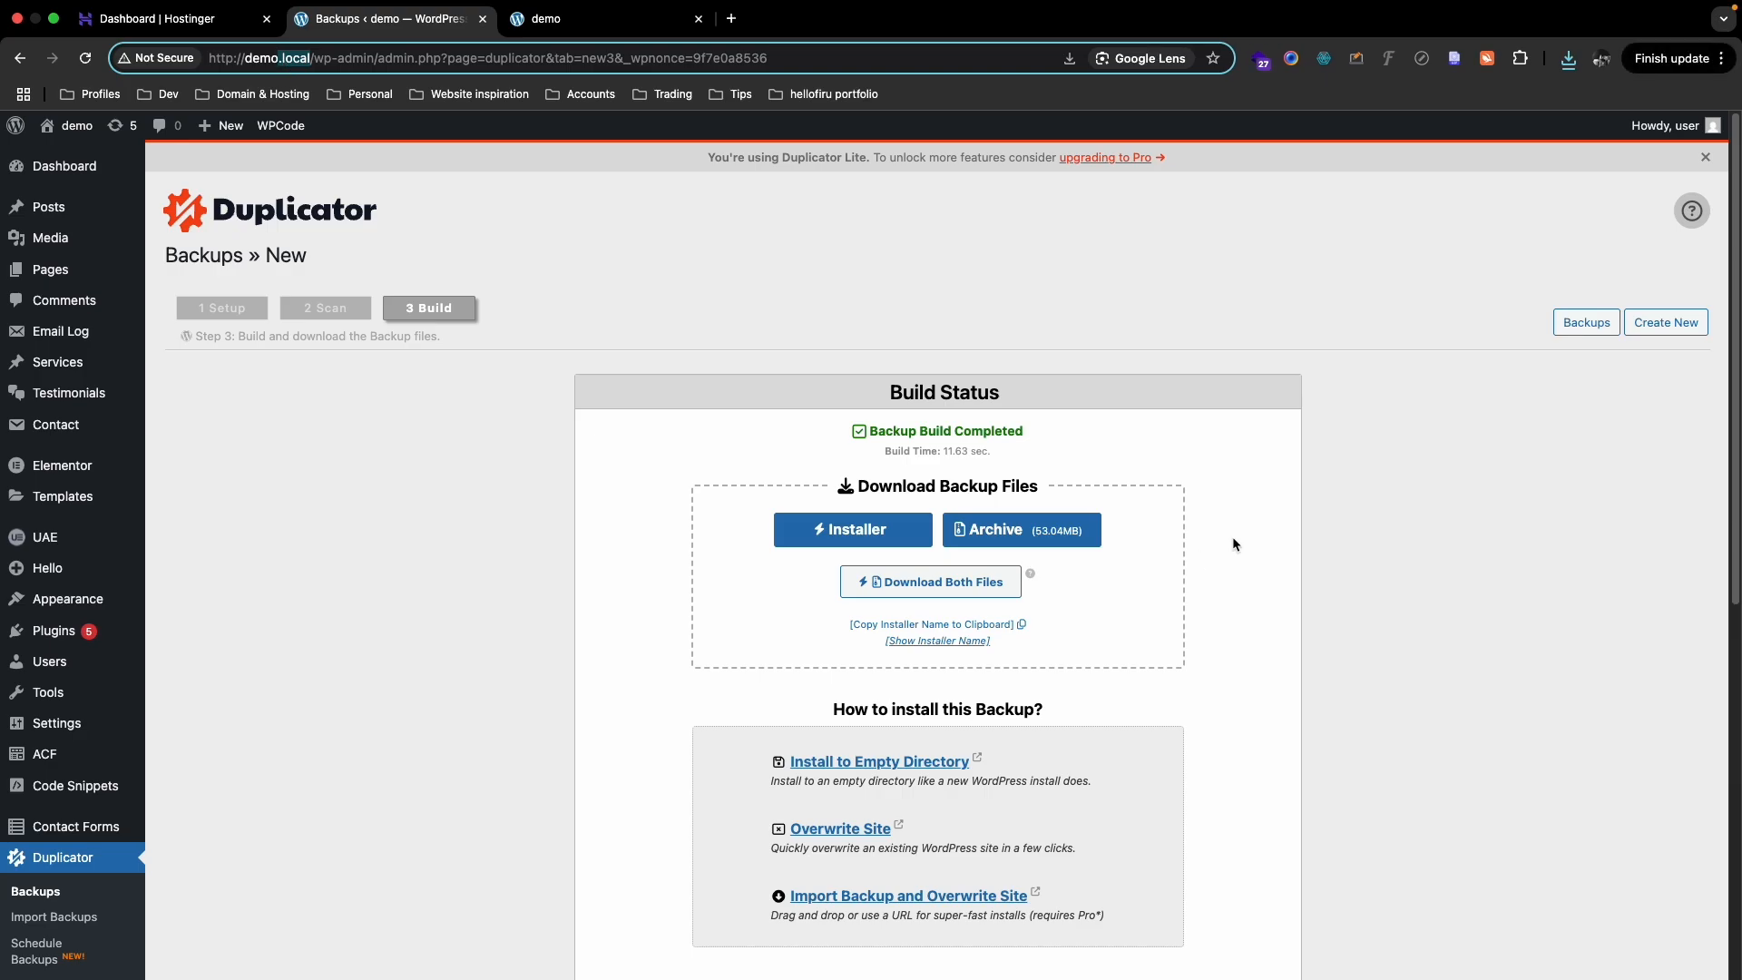
left_click(1569, 61)
left_click(1571, 65)
left_click(1571, 66)
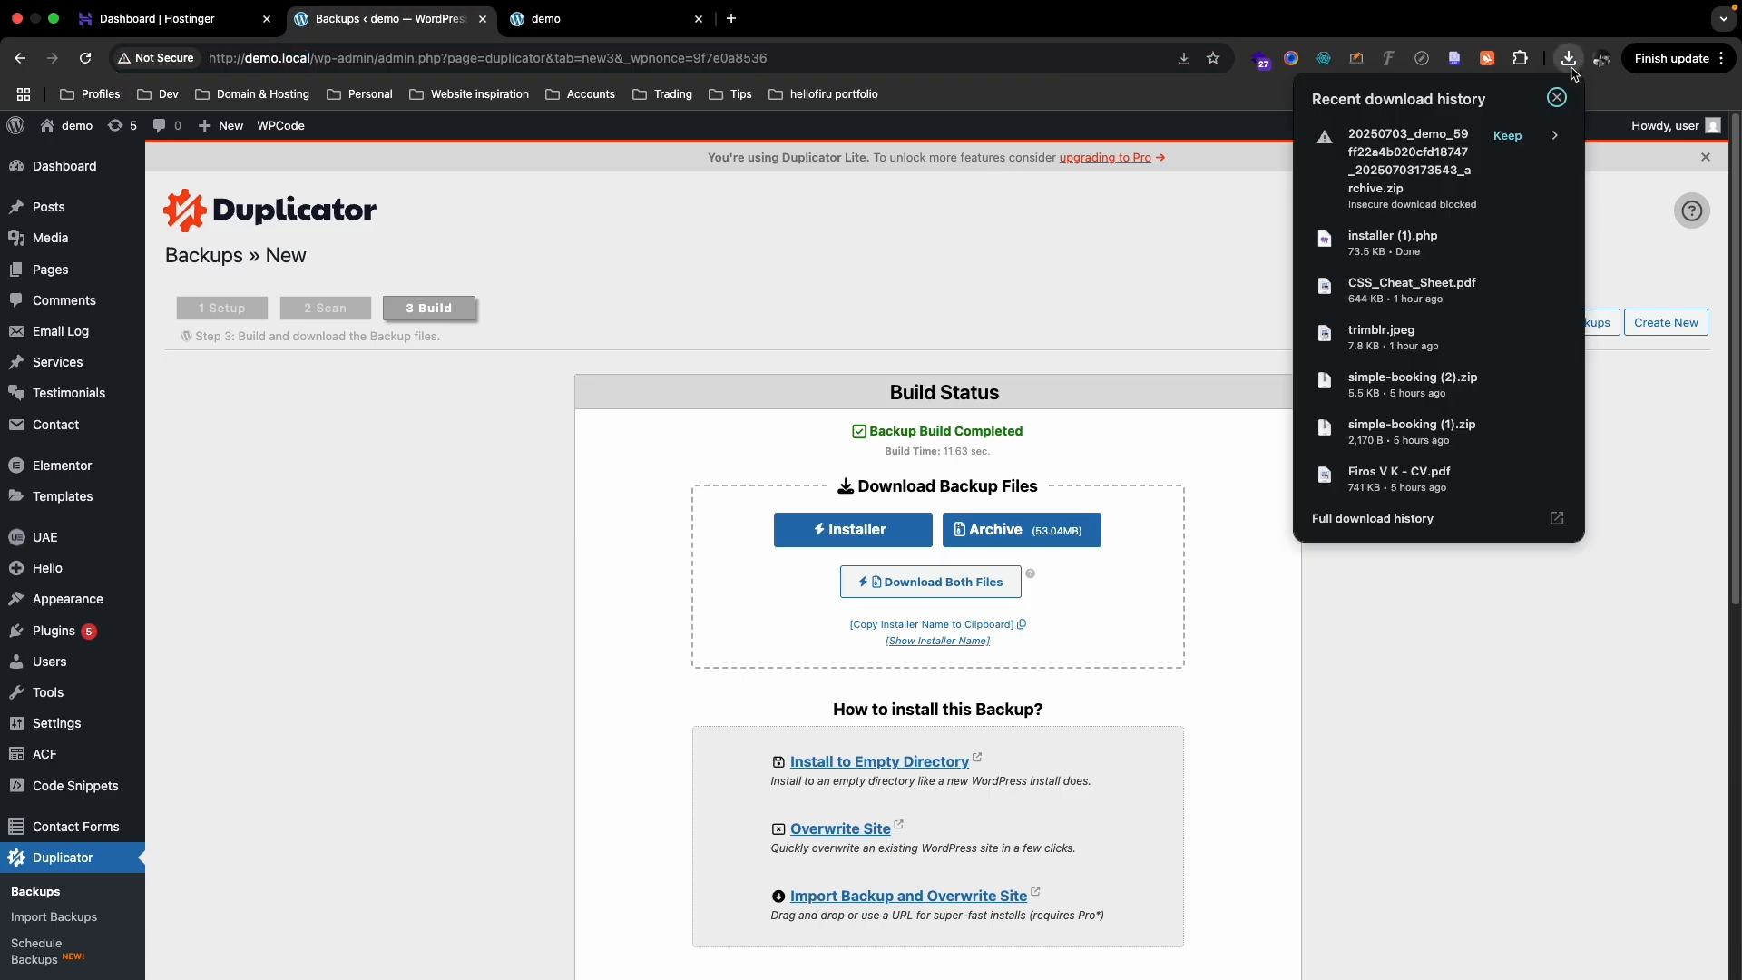
left_click(1573, 606)
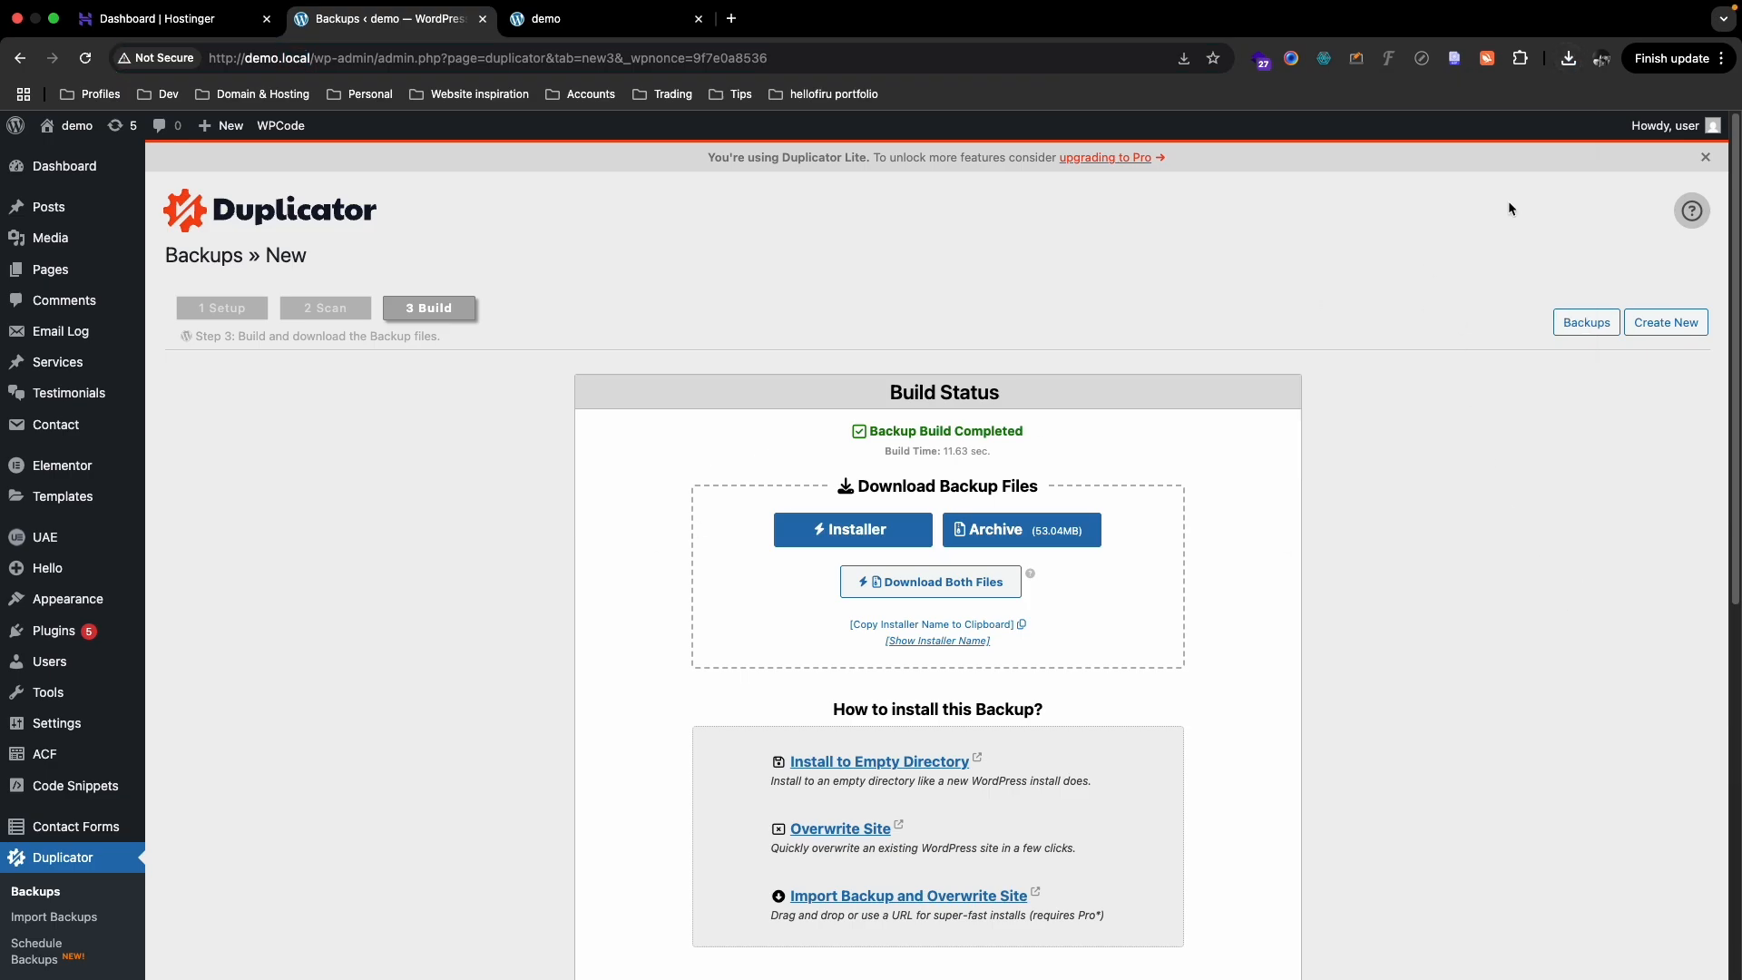
- Switch to the other Chrome window's new tab and search Google for 'hostinger'
key("ctrl+Up")
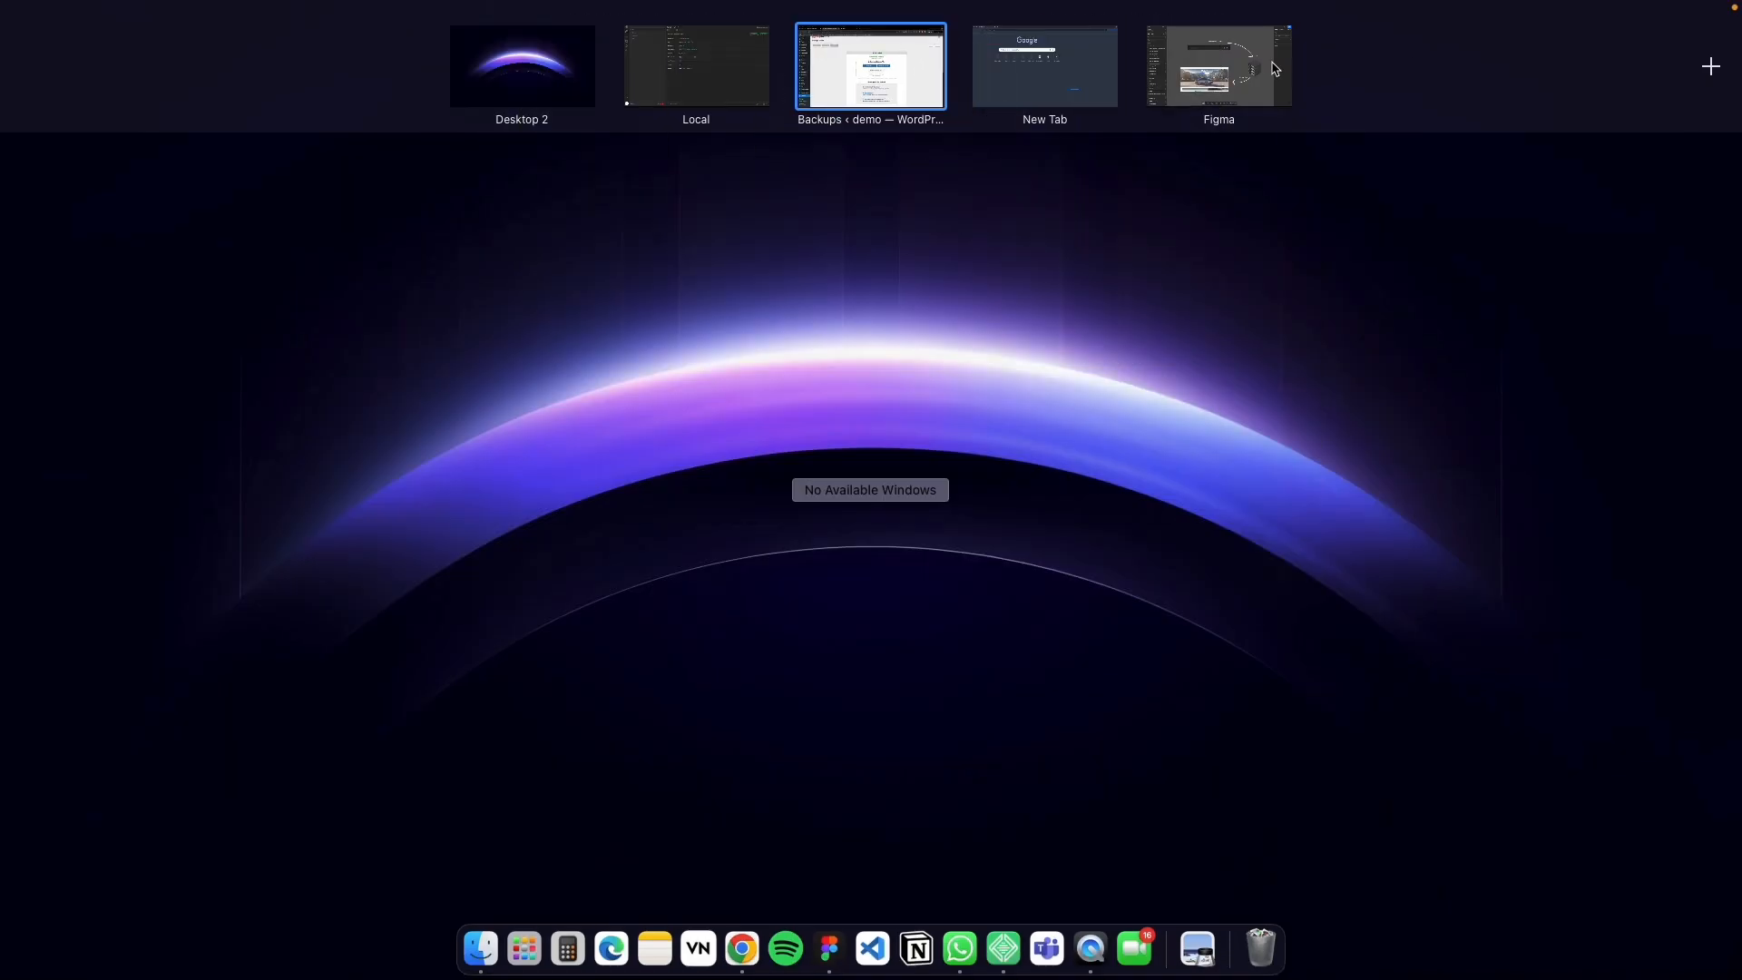
left_click(1069, 86)
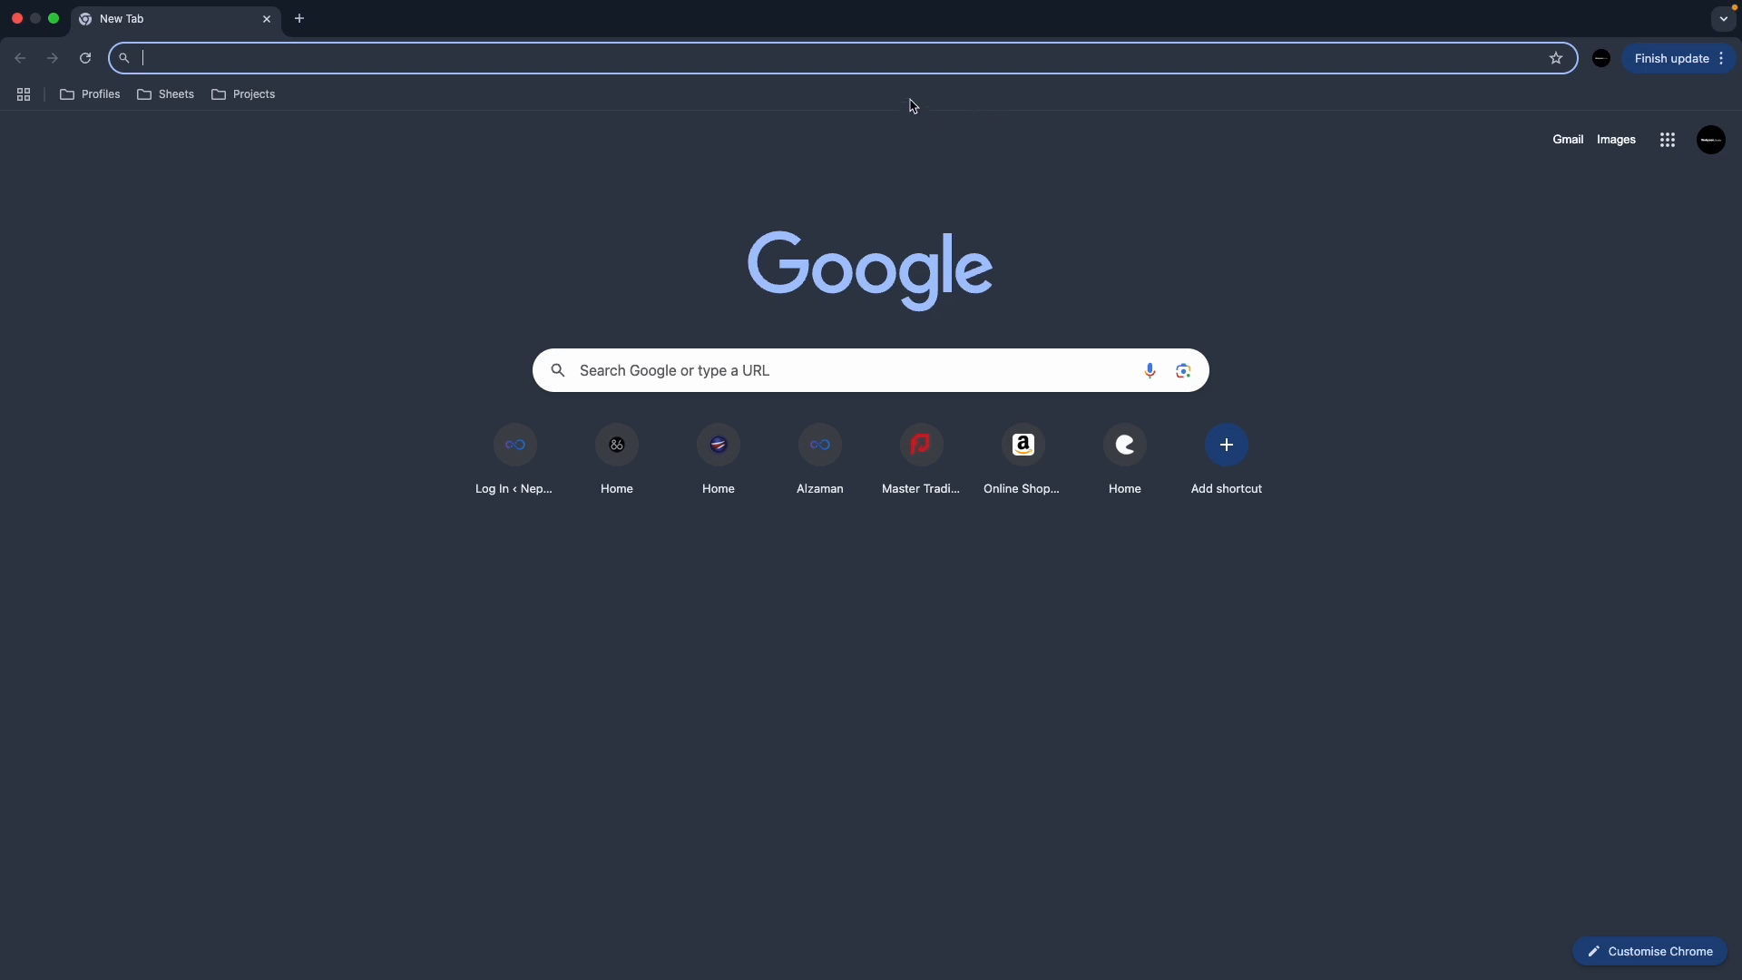
type("hostin")
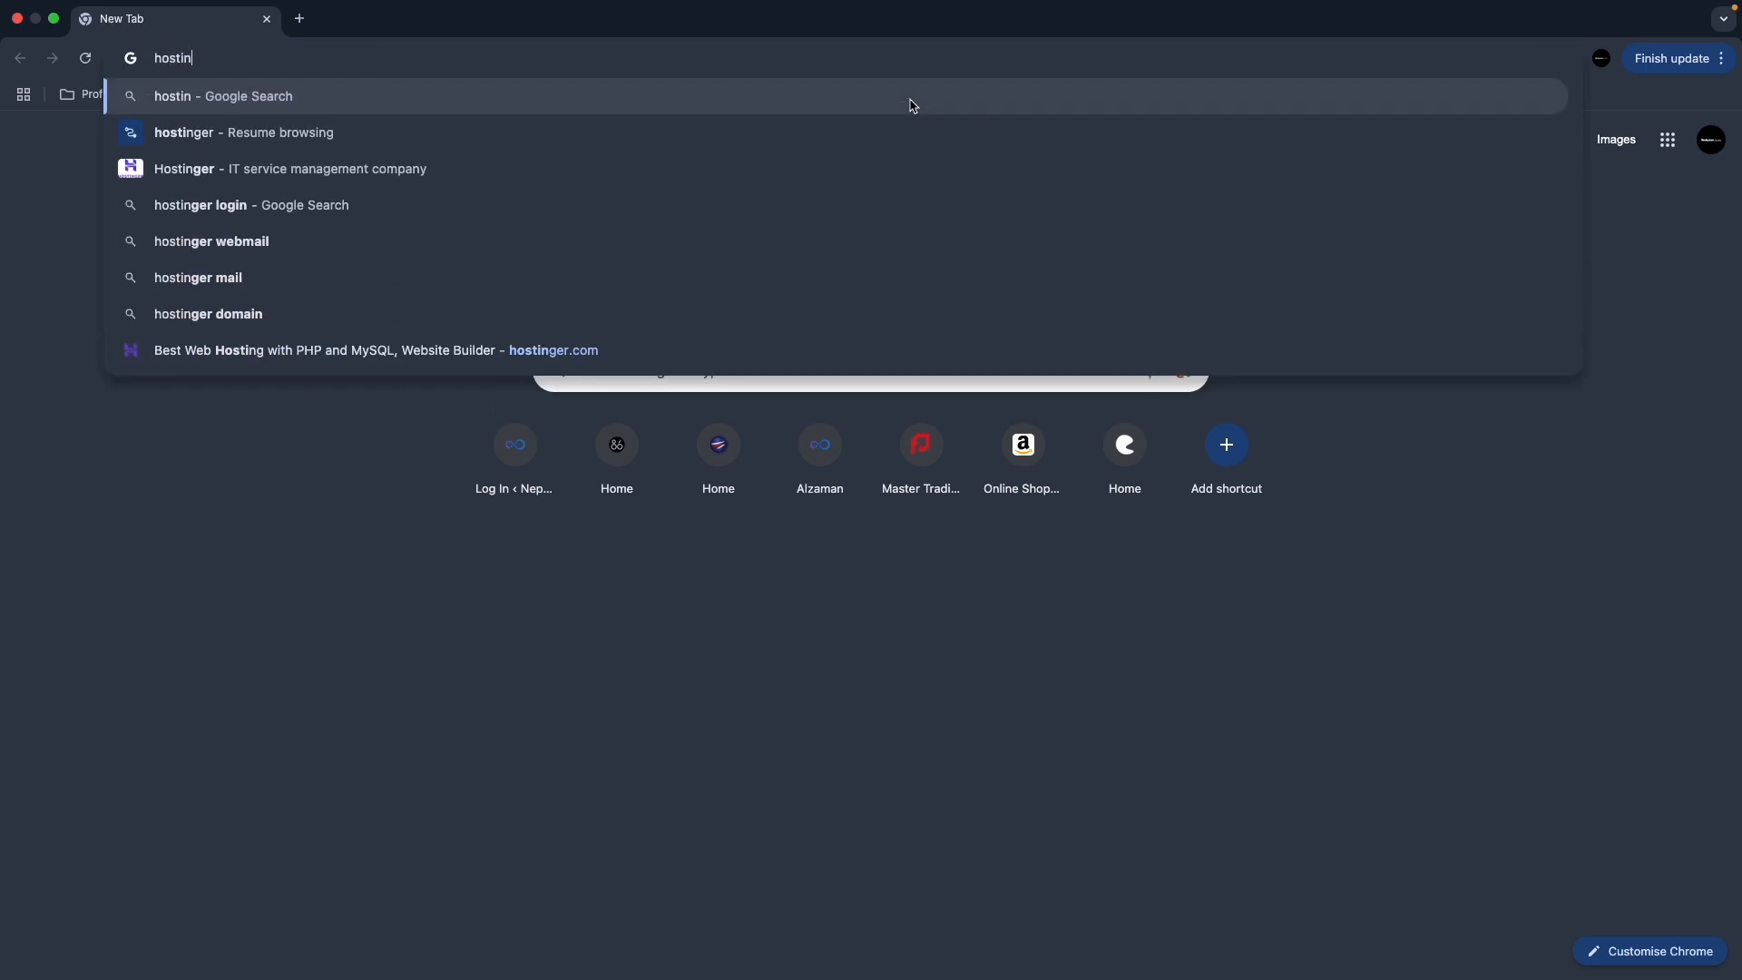
type("ger")
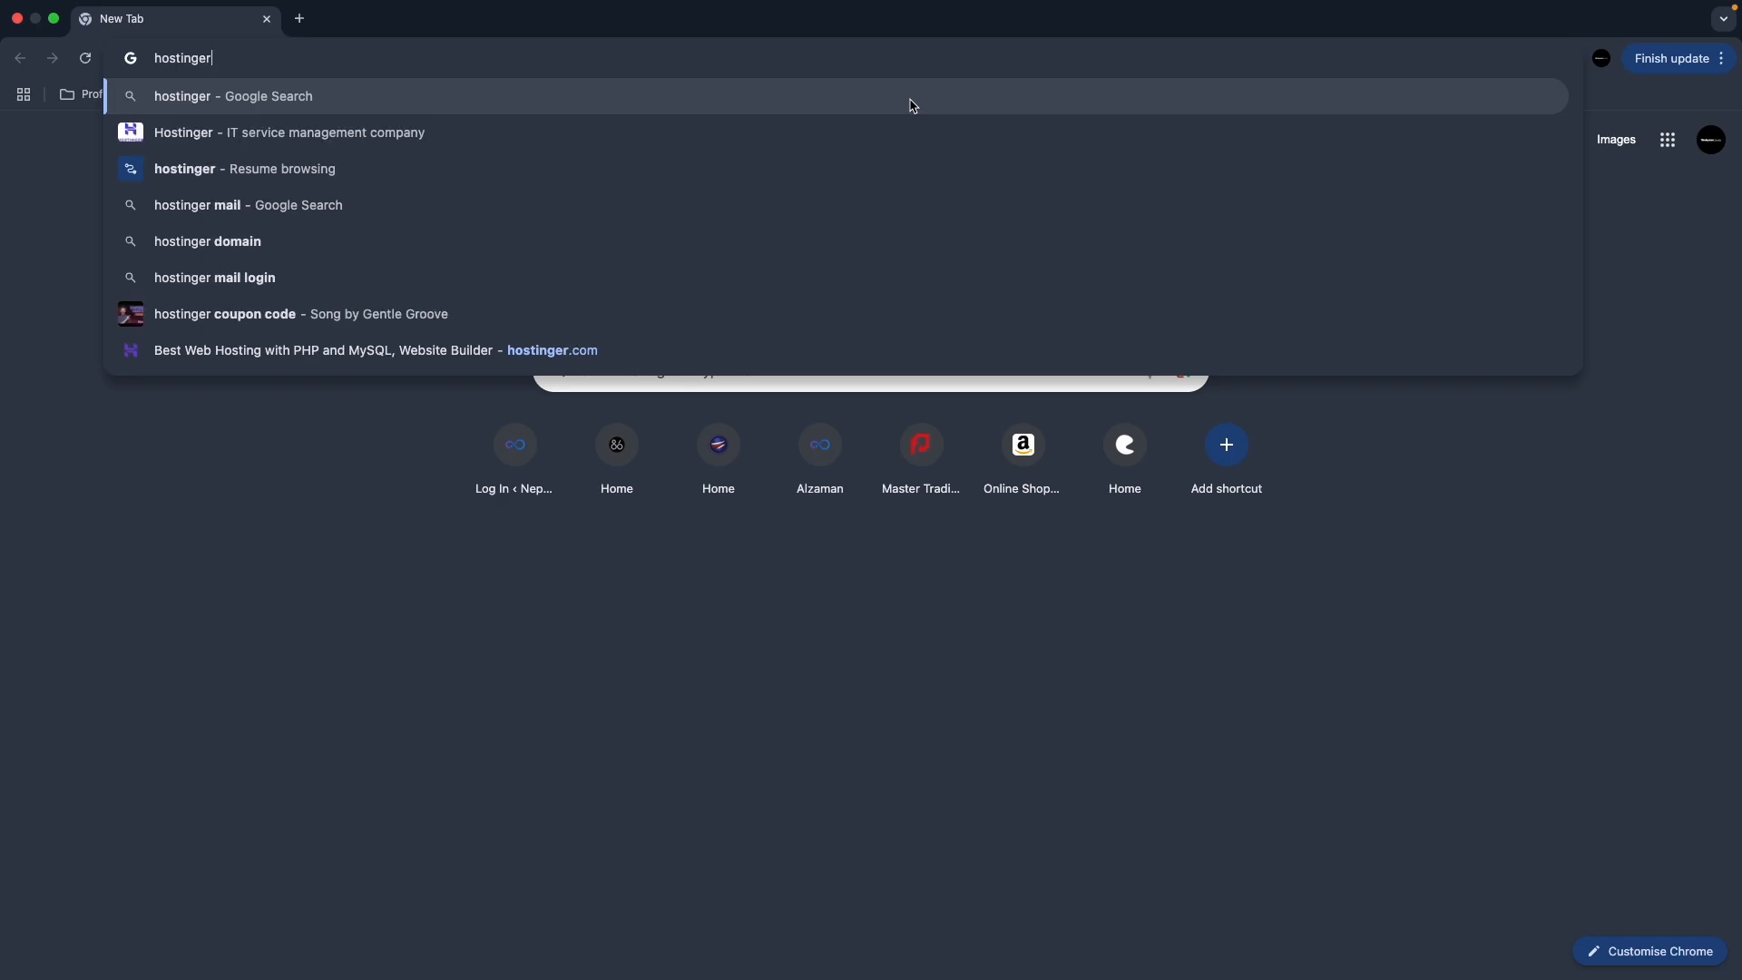
key("Return")
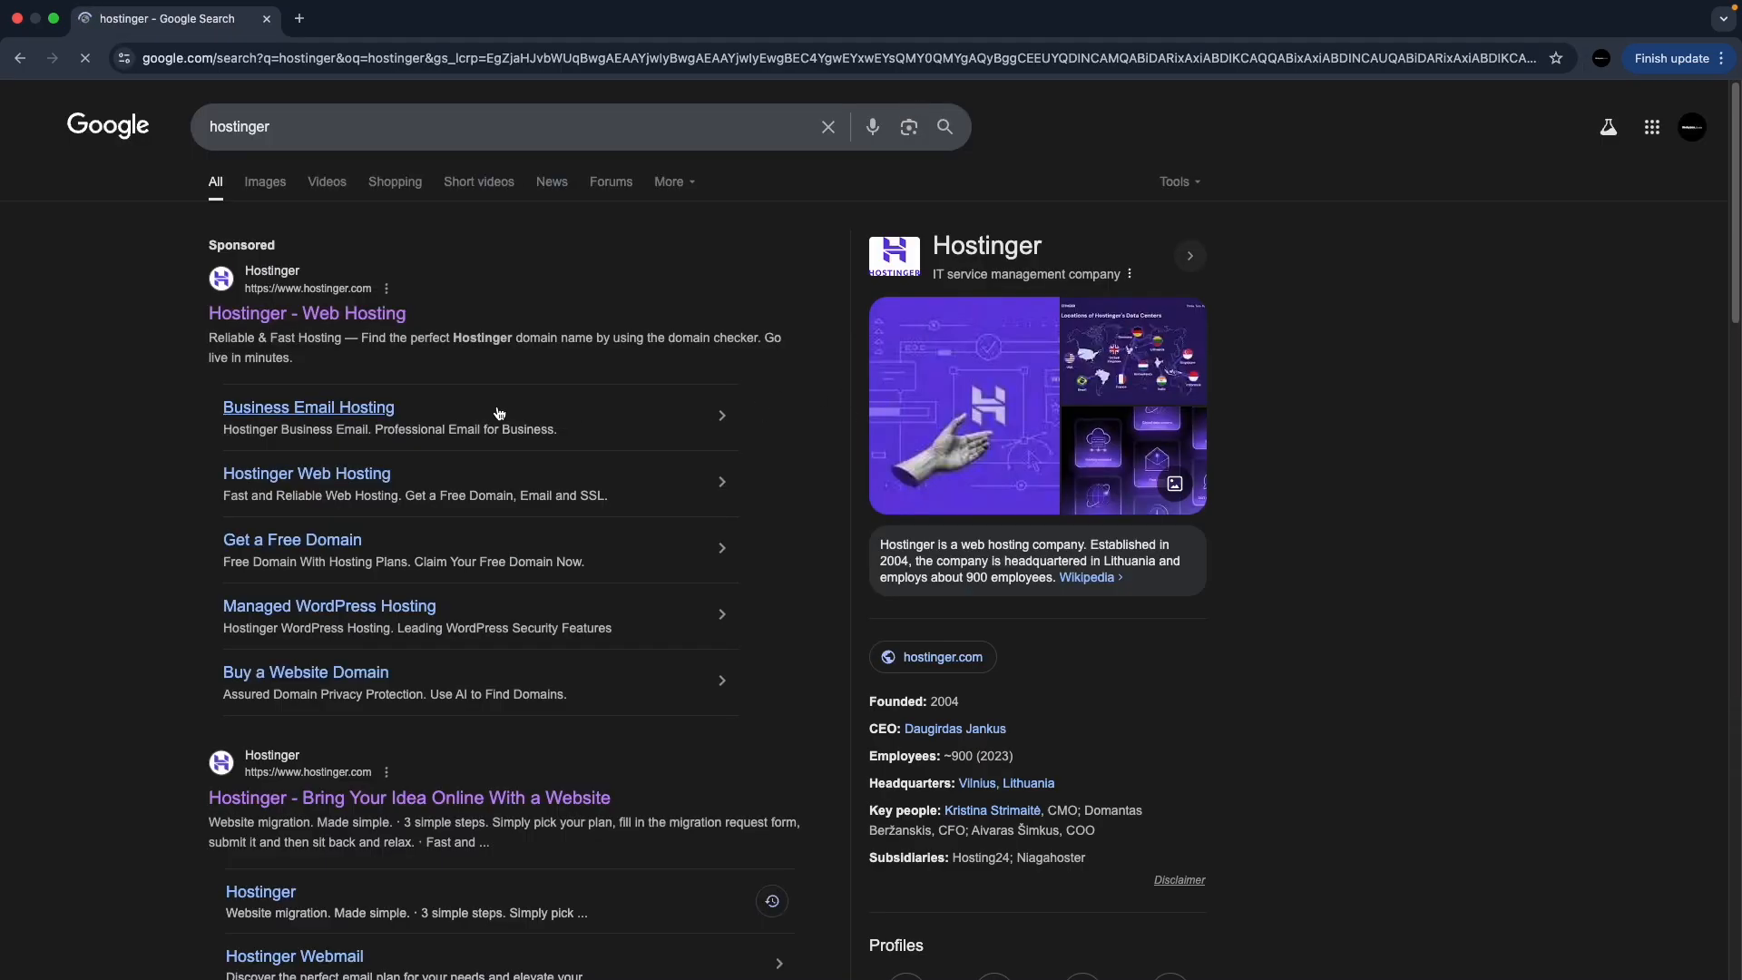
- Open the Hostinger website, glance at the country chooser and login page, then return home
left_click(225, 324)
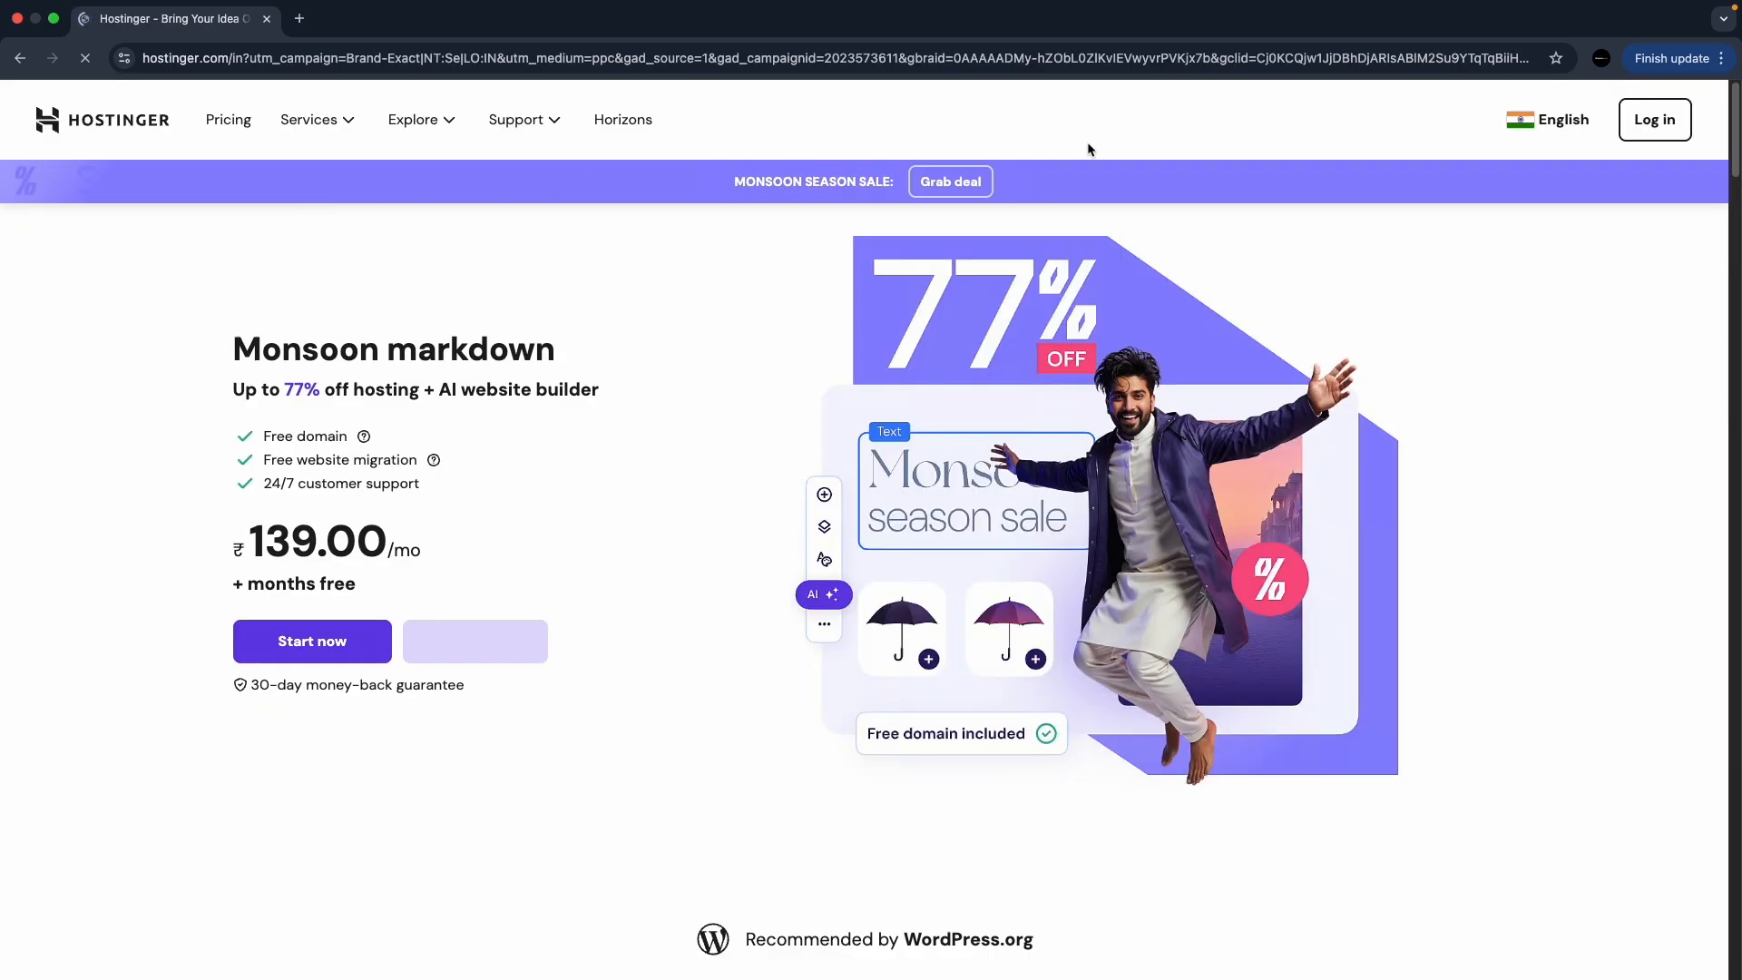
left_click(1565, 125)
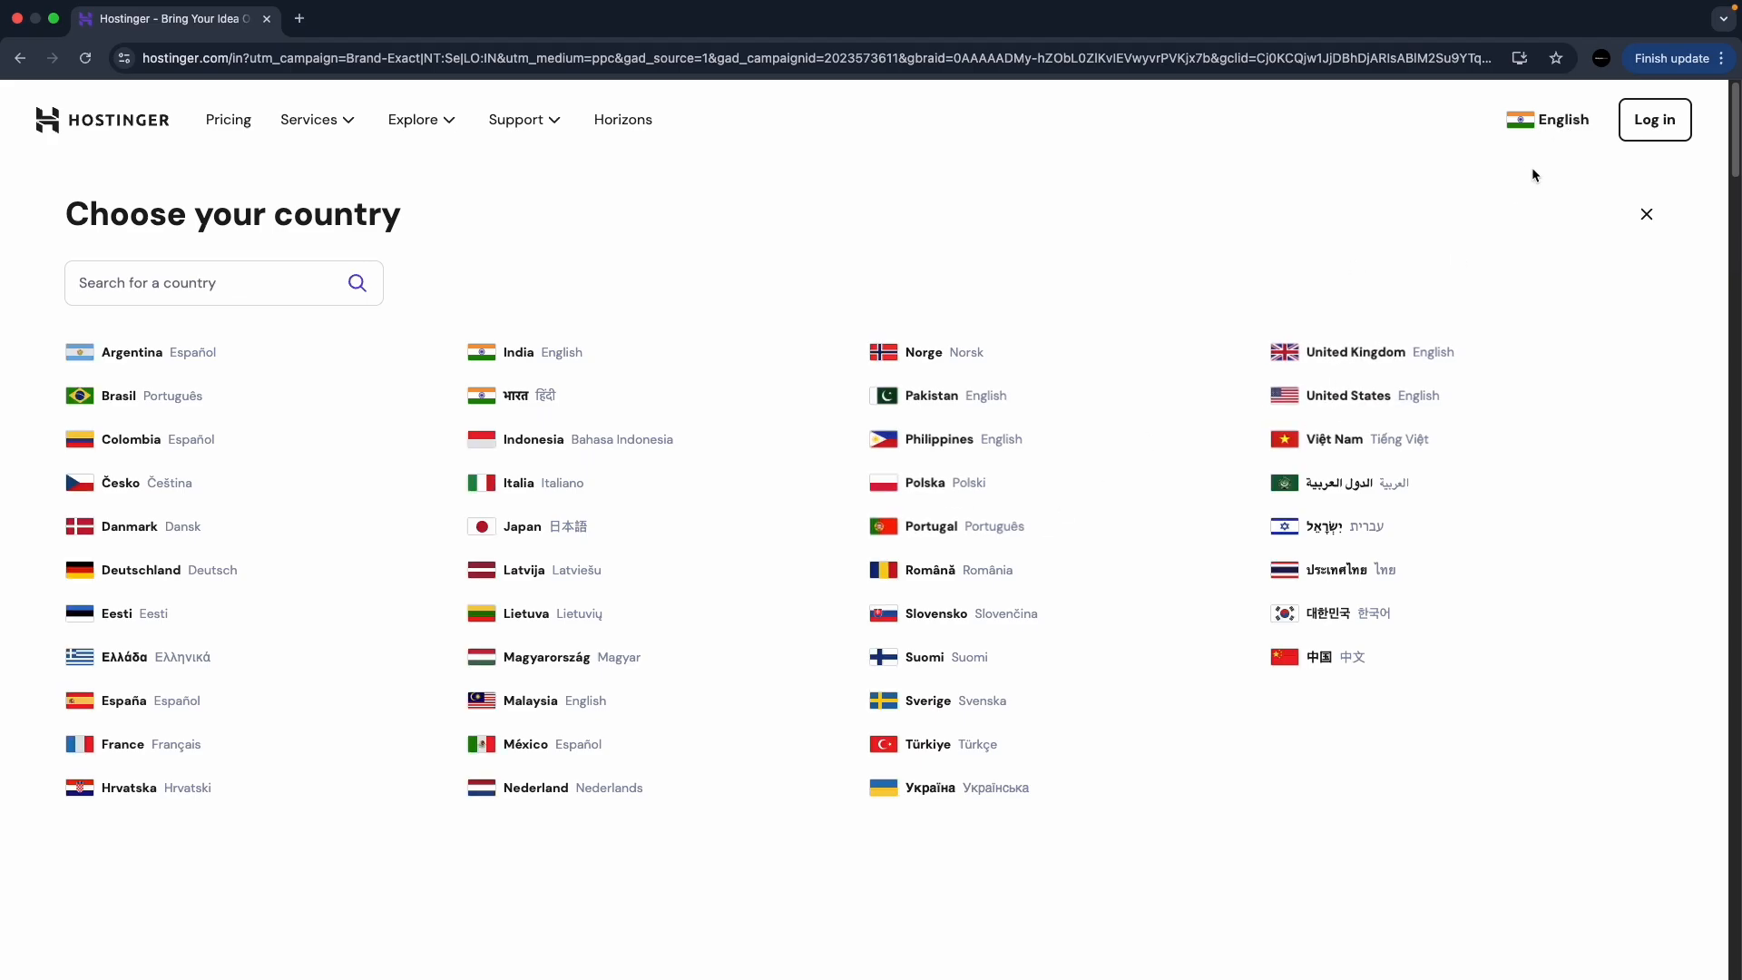
left_click(1647, 214)
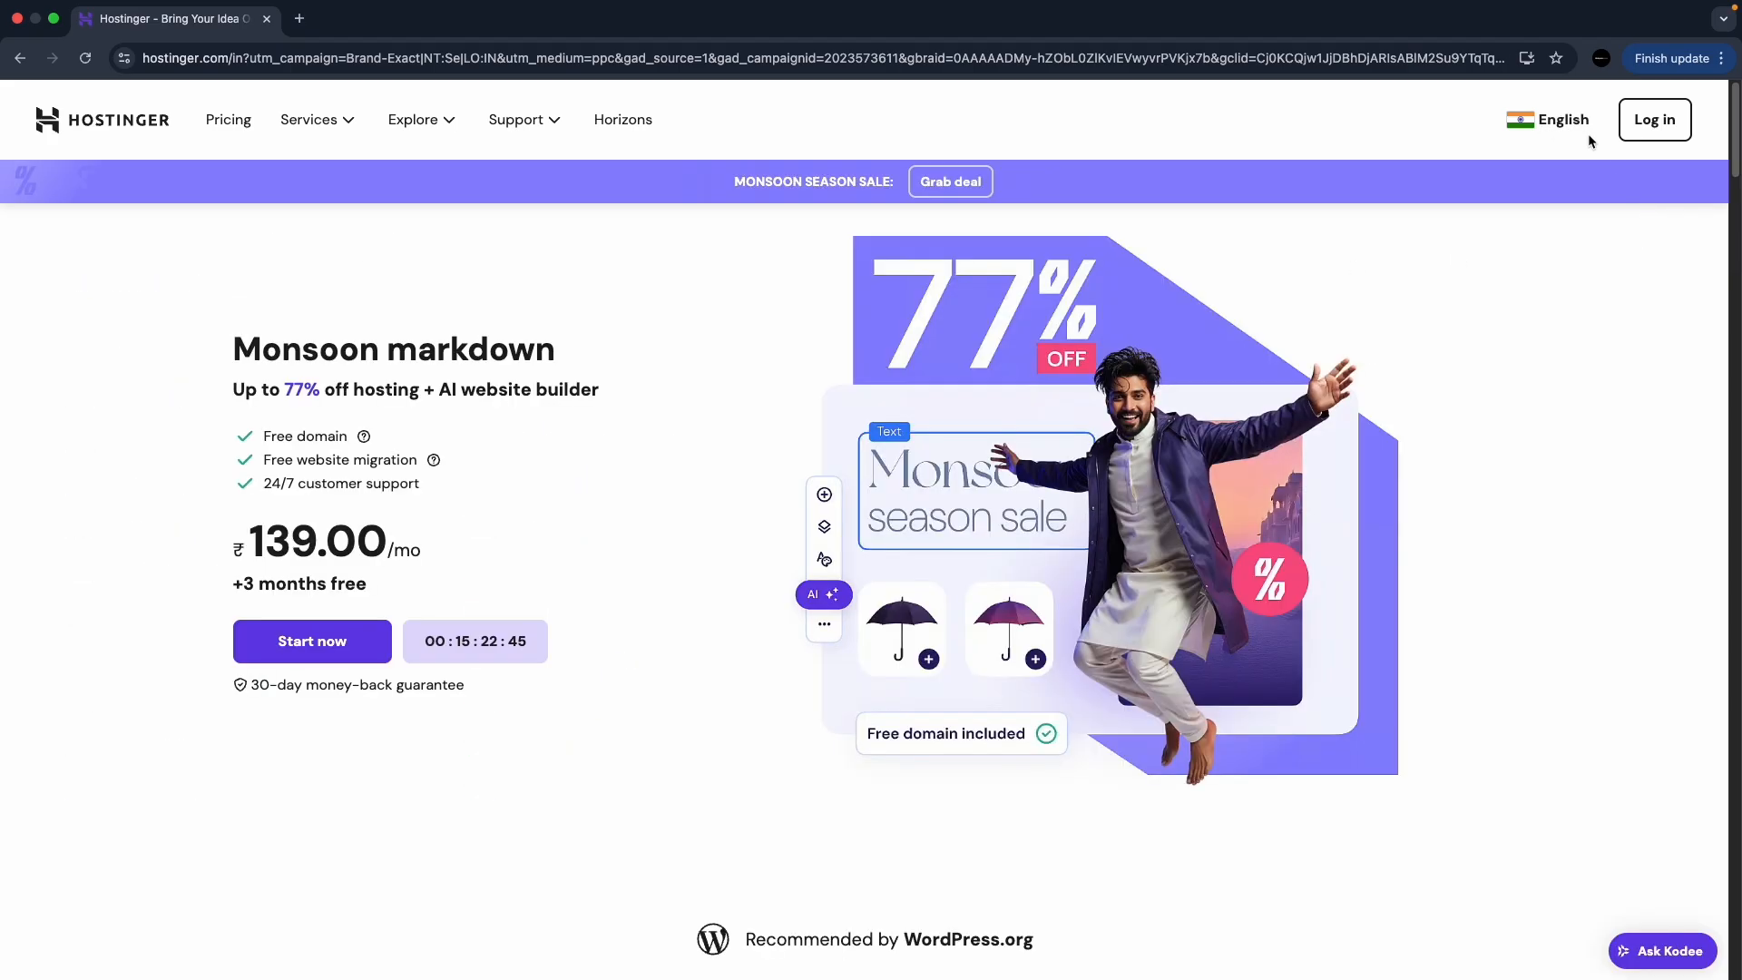
left_click(1668, 121)
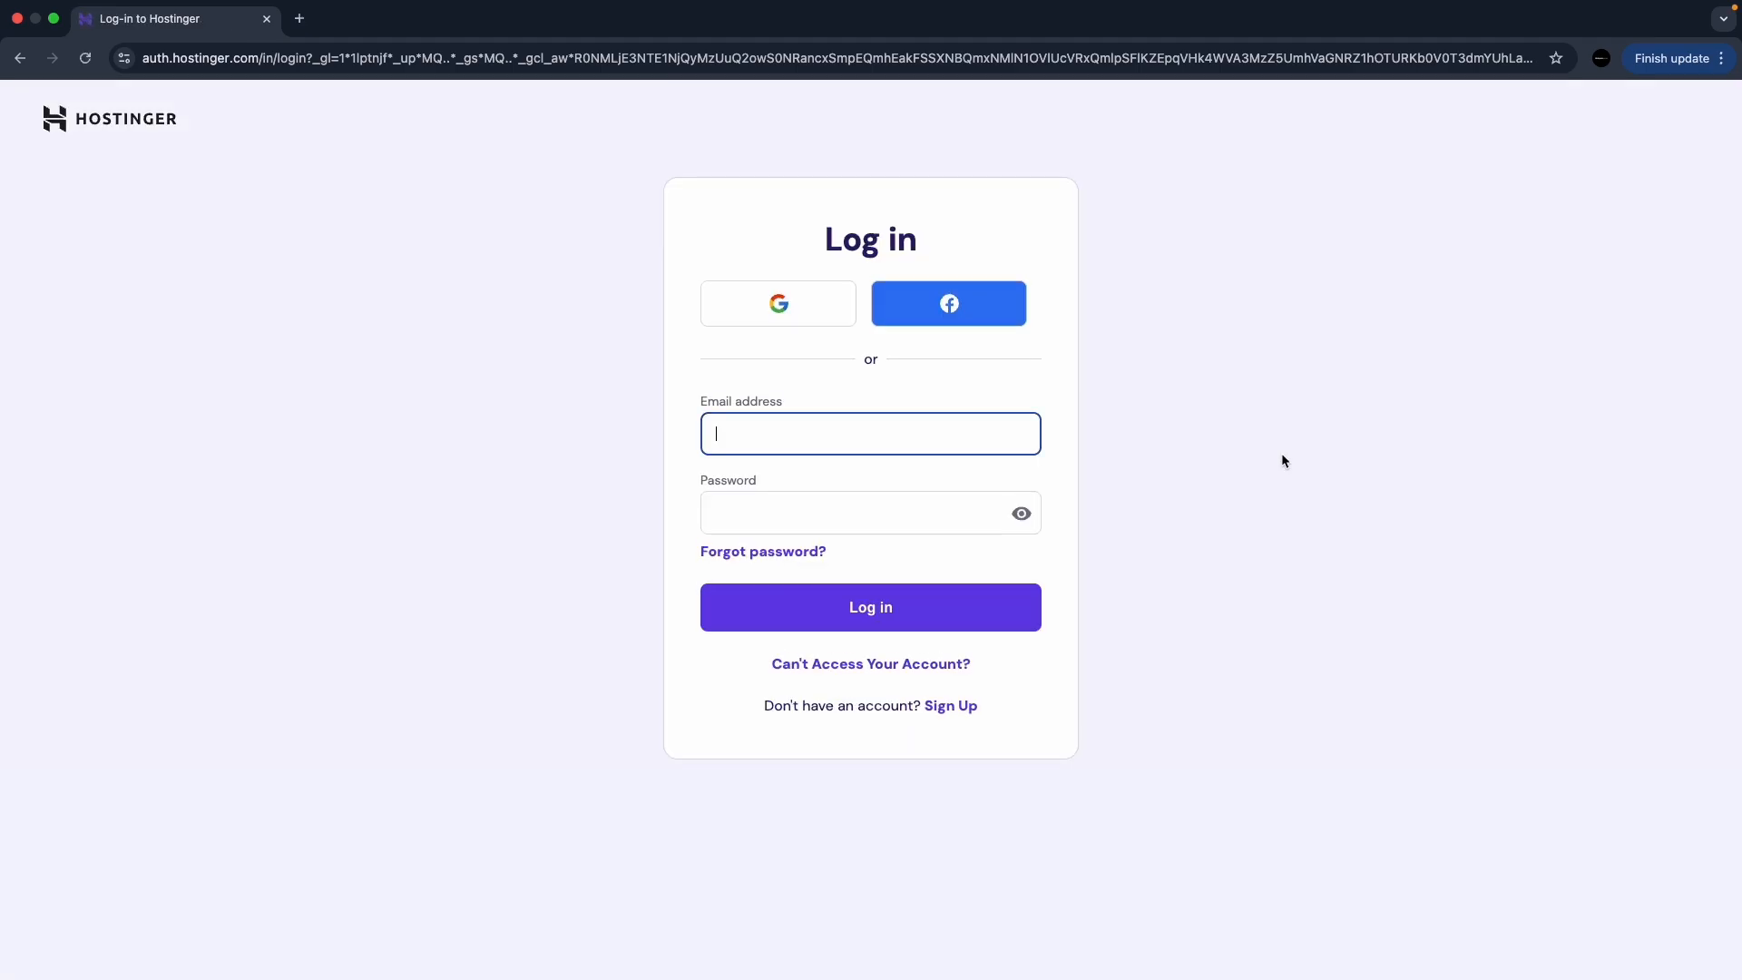
left_click(20, 58)
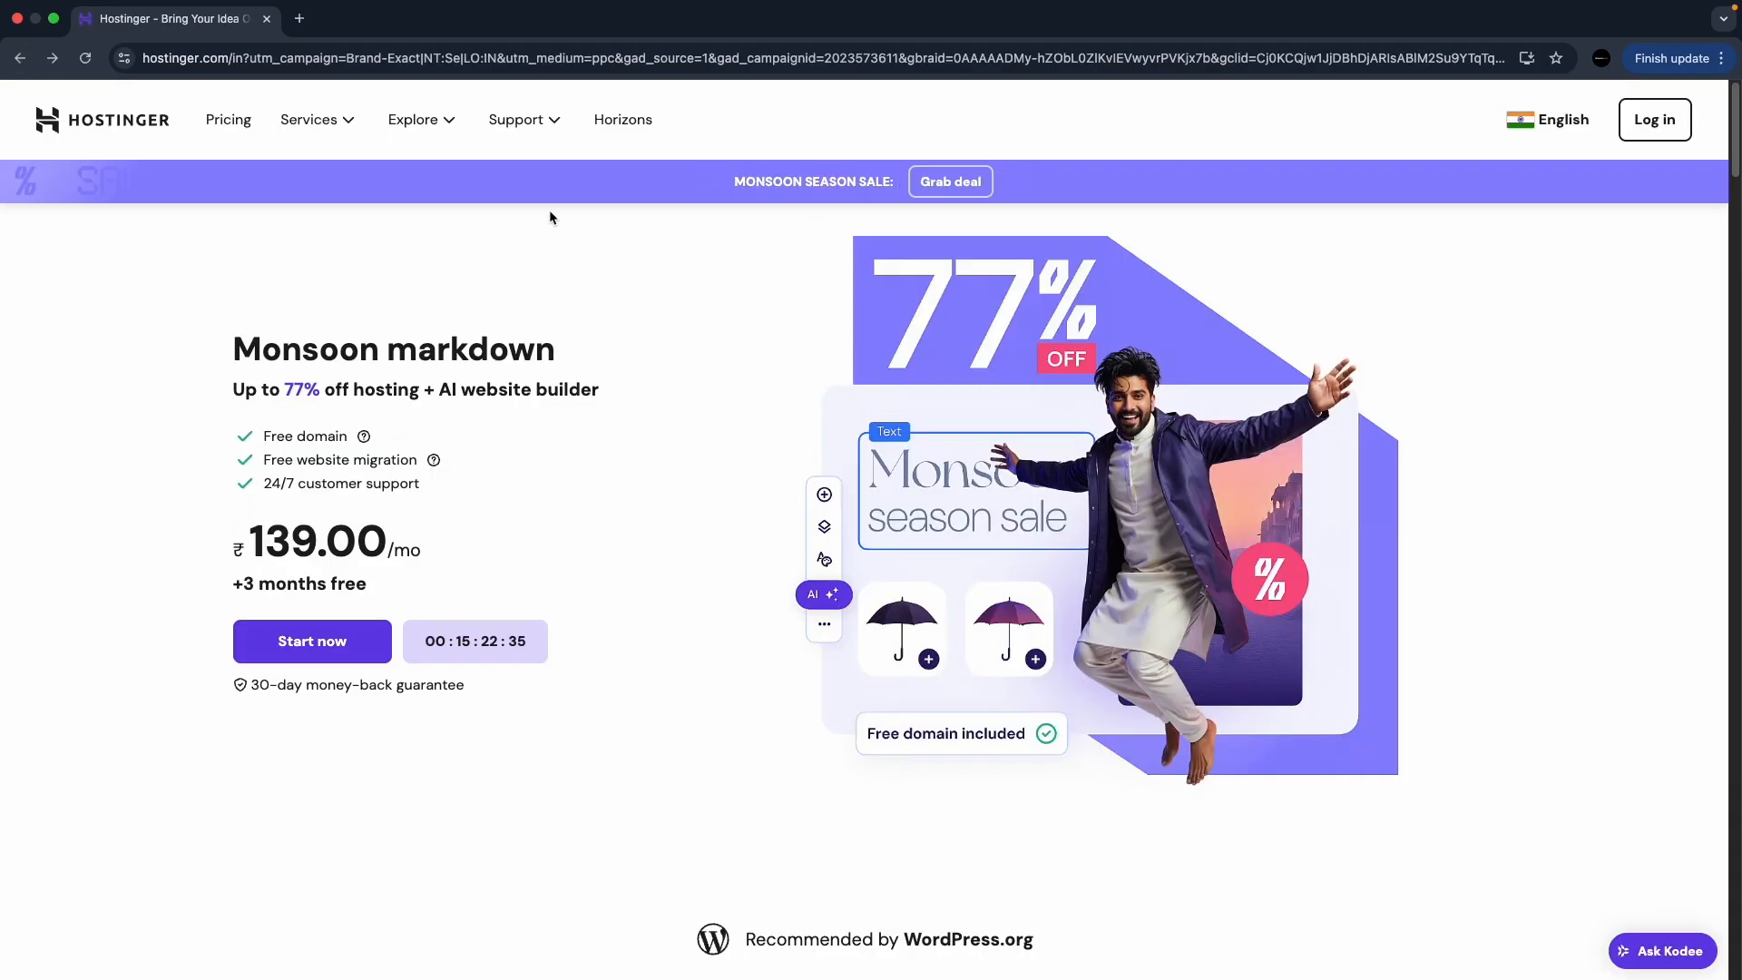
- Scroll to the pricing cards and choose the Single hosting plan
scroll(602, 340, "down", 1)
scroll(603, 341, "down", 10)
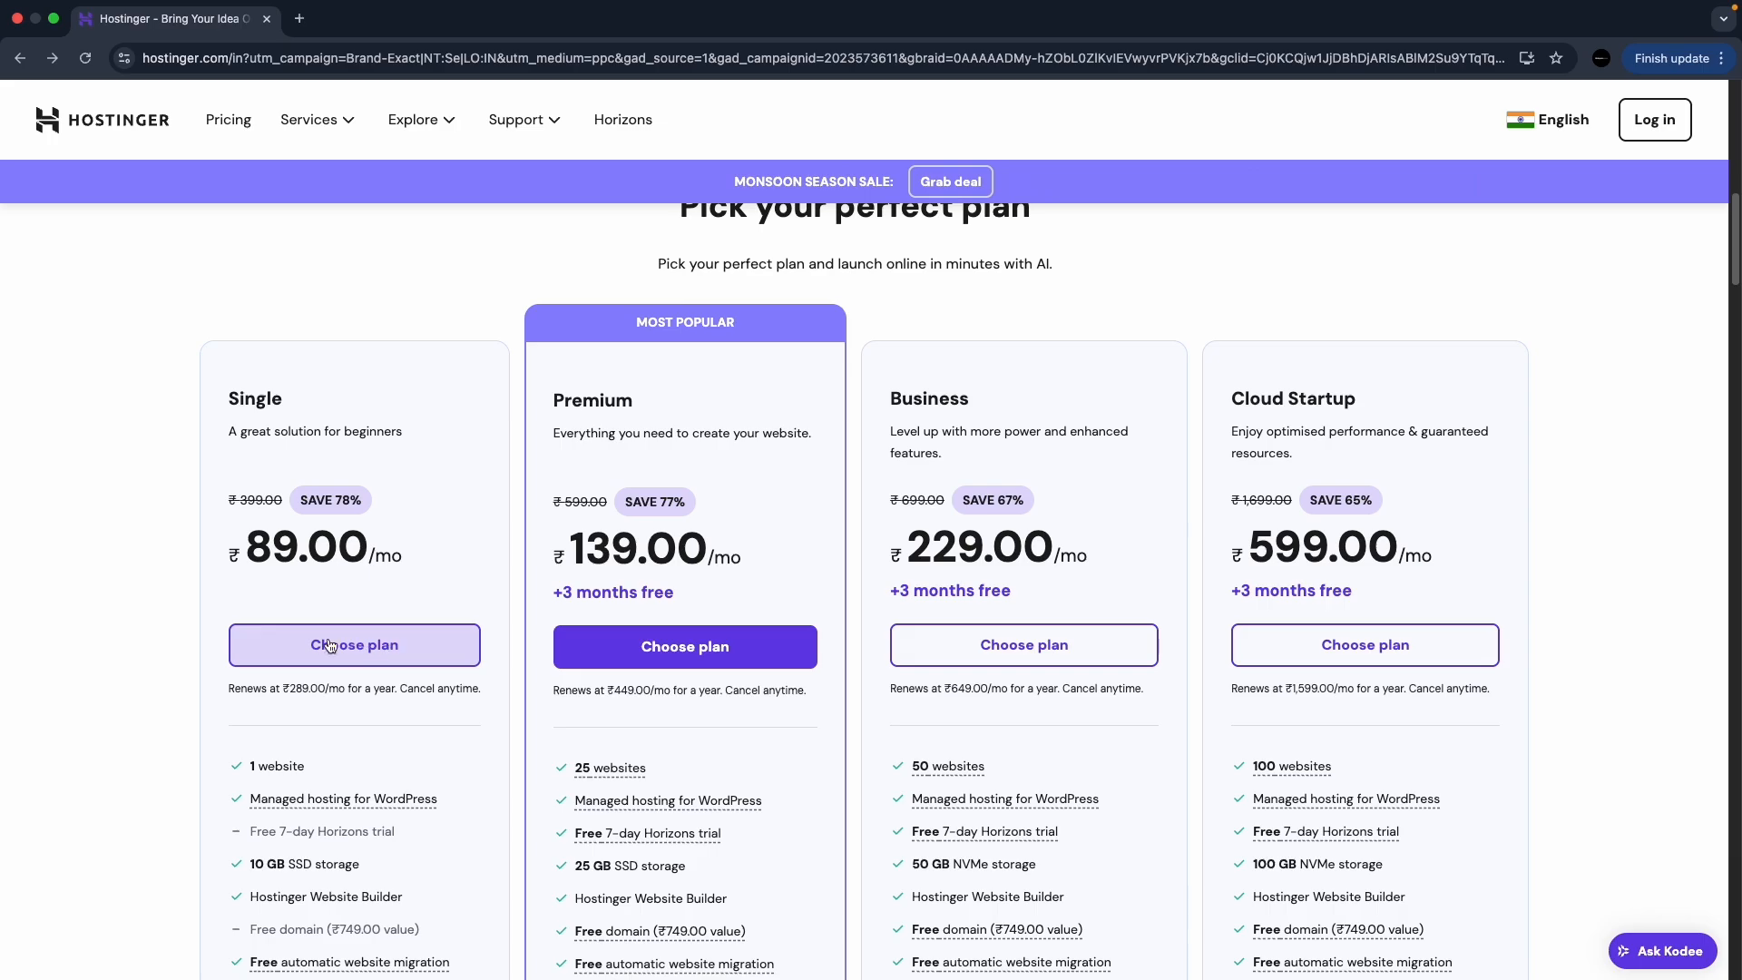
double_click(306, 401)
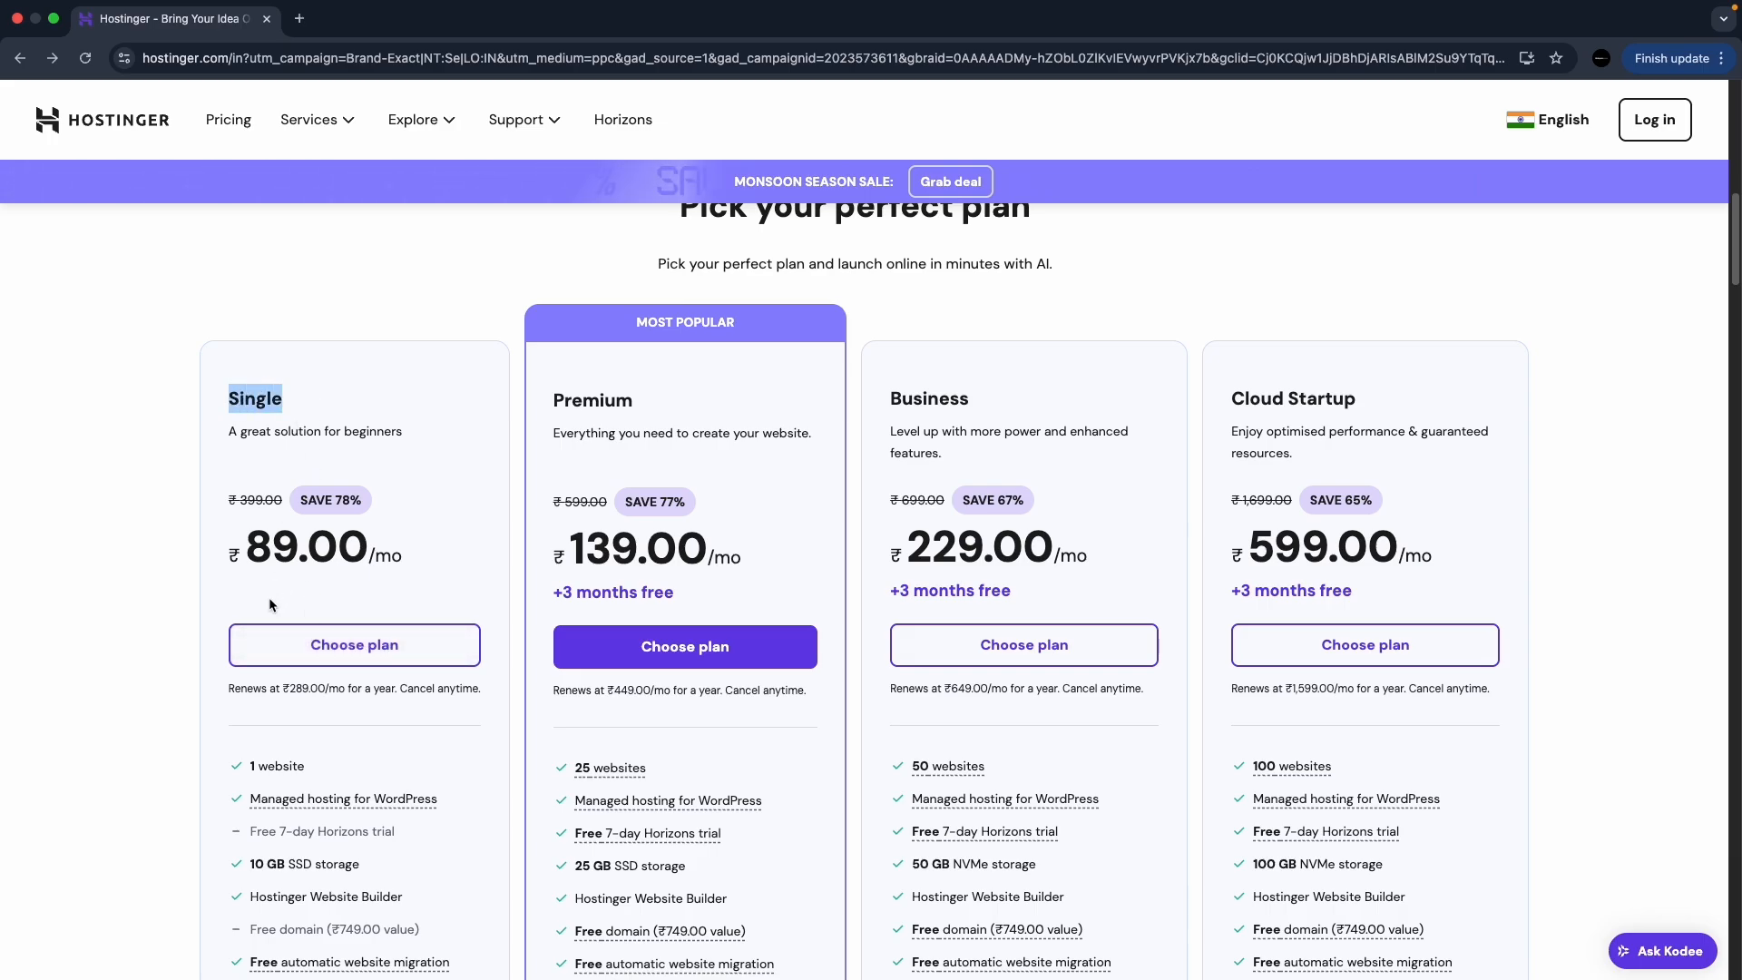
scroll(268, 597, "down", 3)
left_click(300, 661)
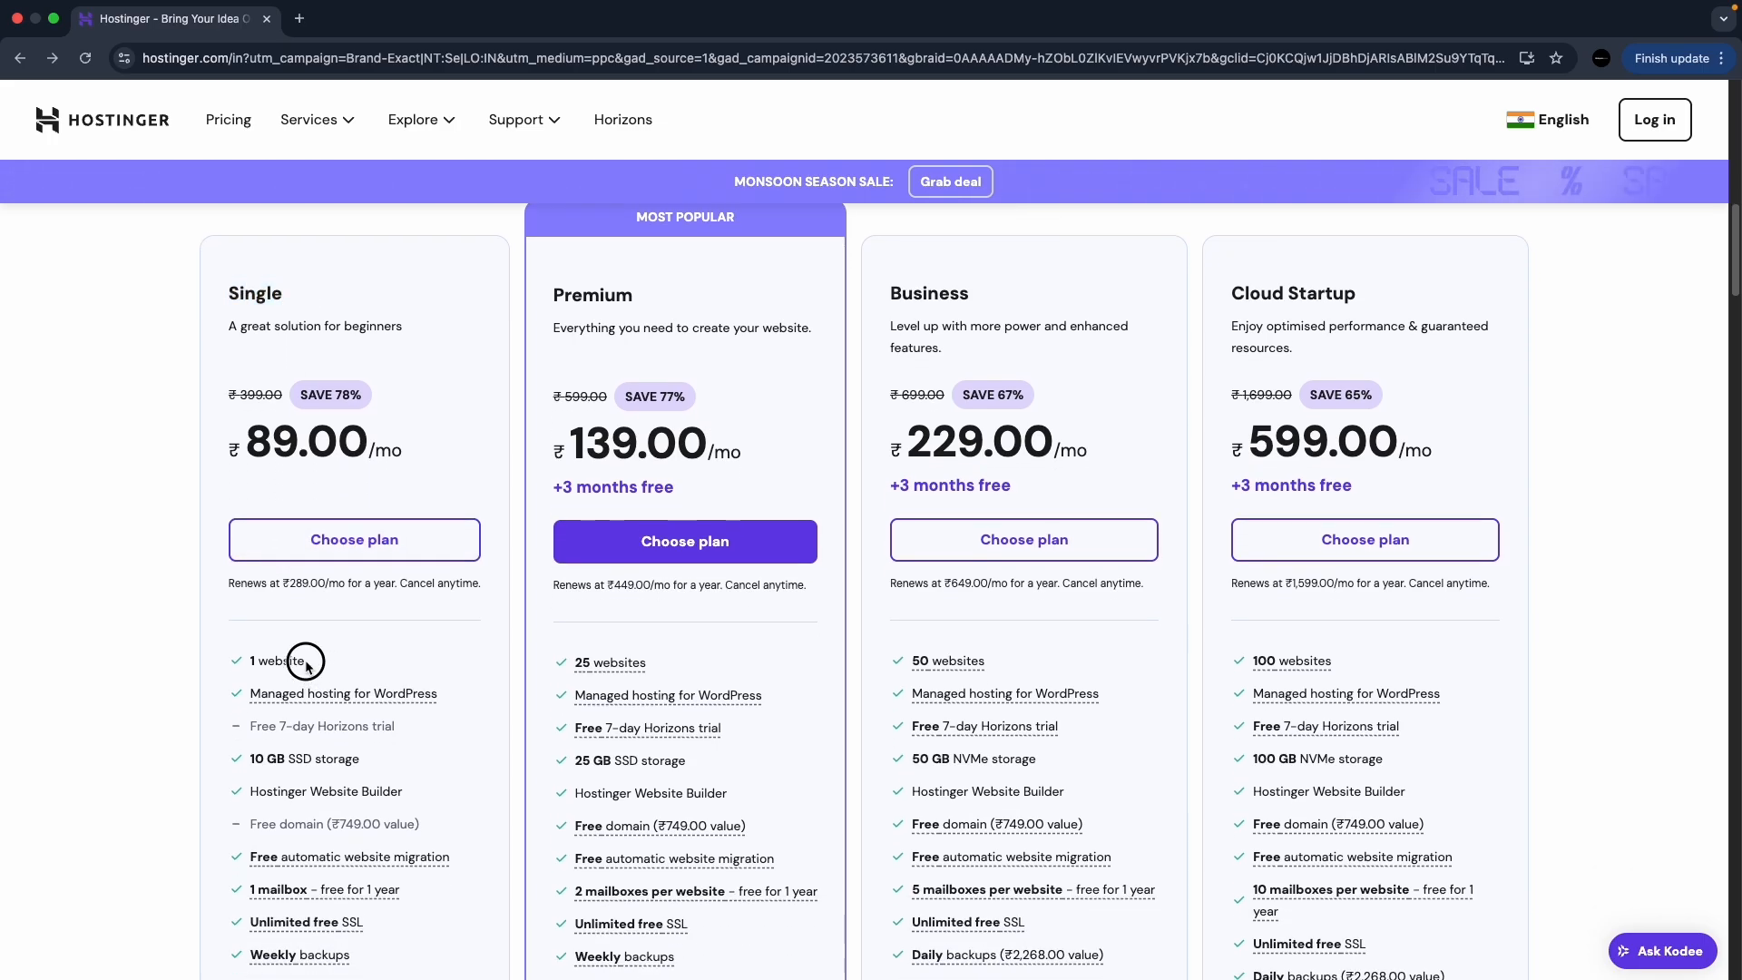
left_click(335, 551)
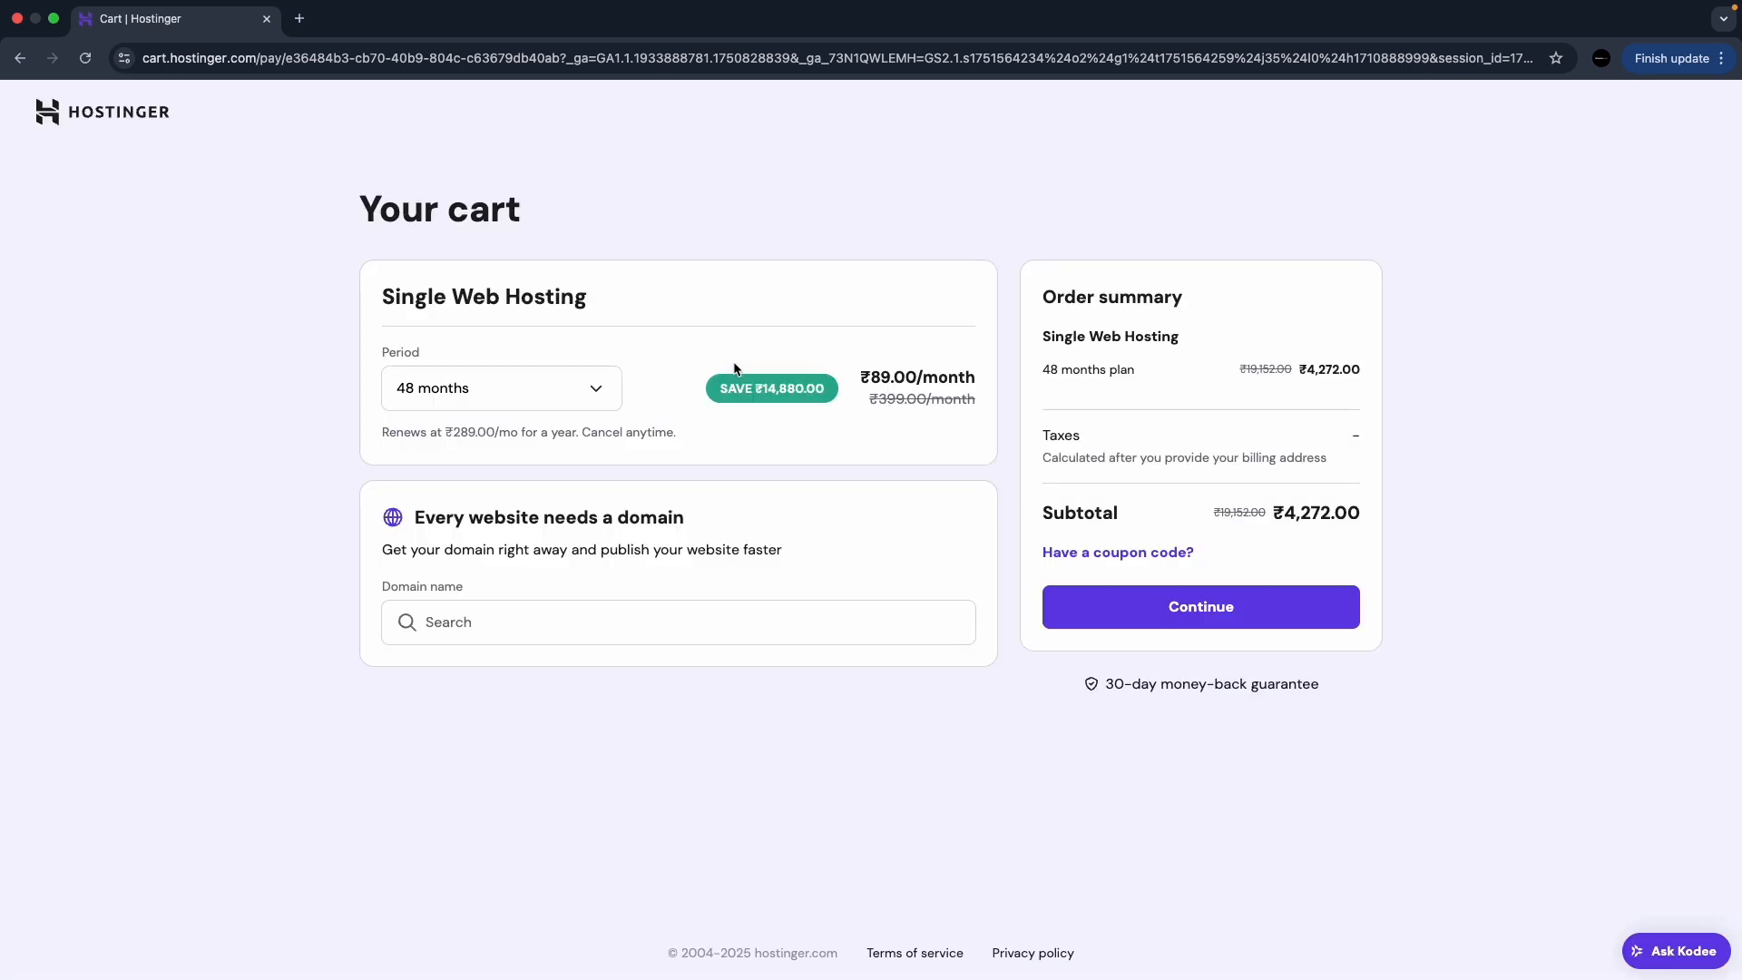
- Pick a billing period, add the webyzenstudio.xyz domain to the cart and proceed to checkout
left_click(577, 391)
left_click(488, 449)
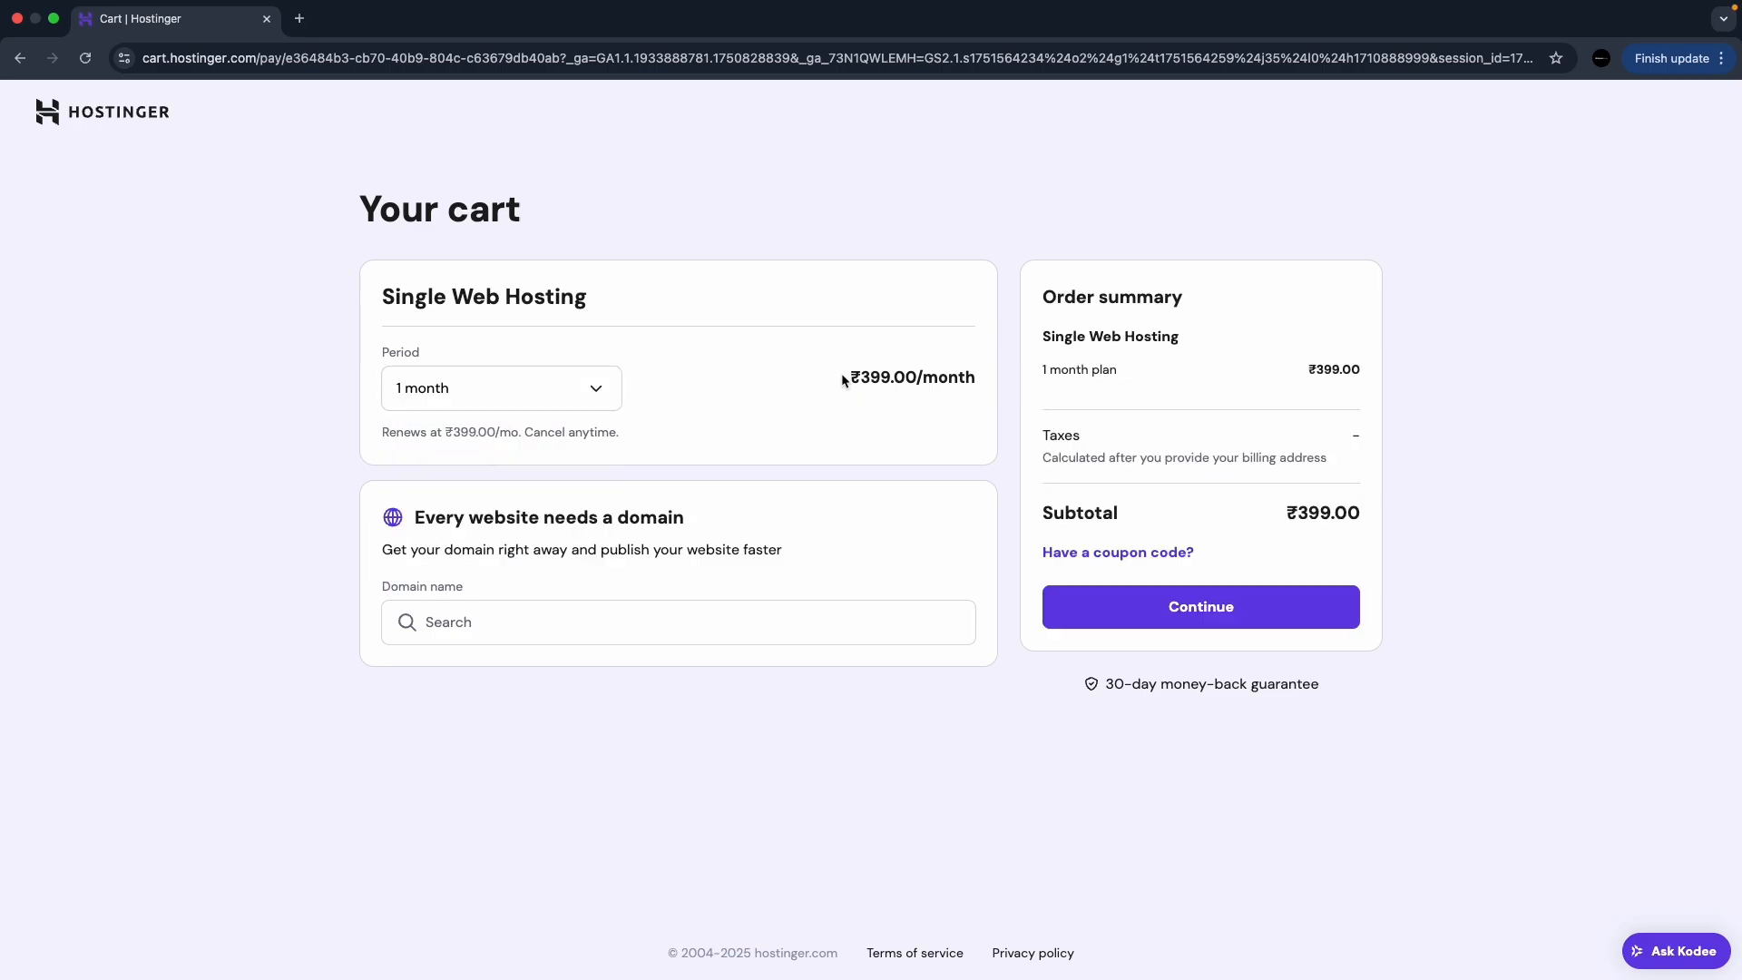
left_click(521, 626)
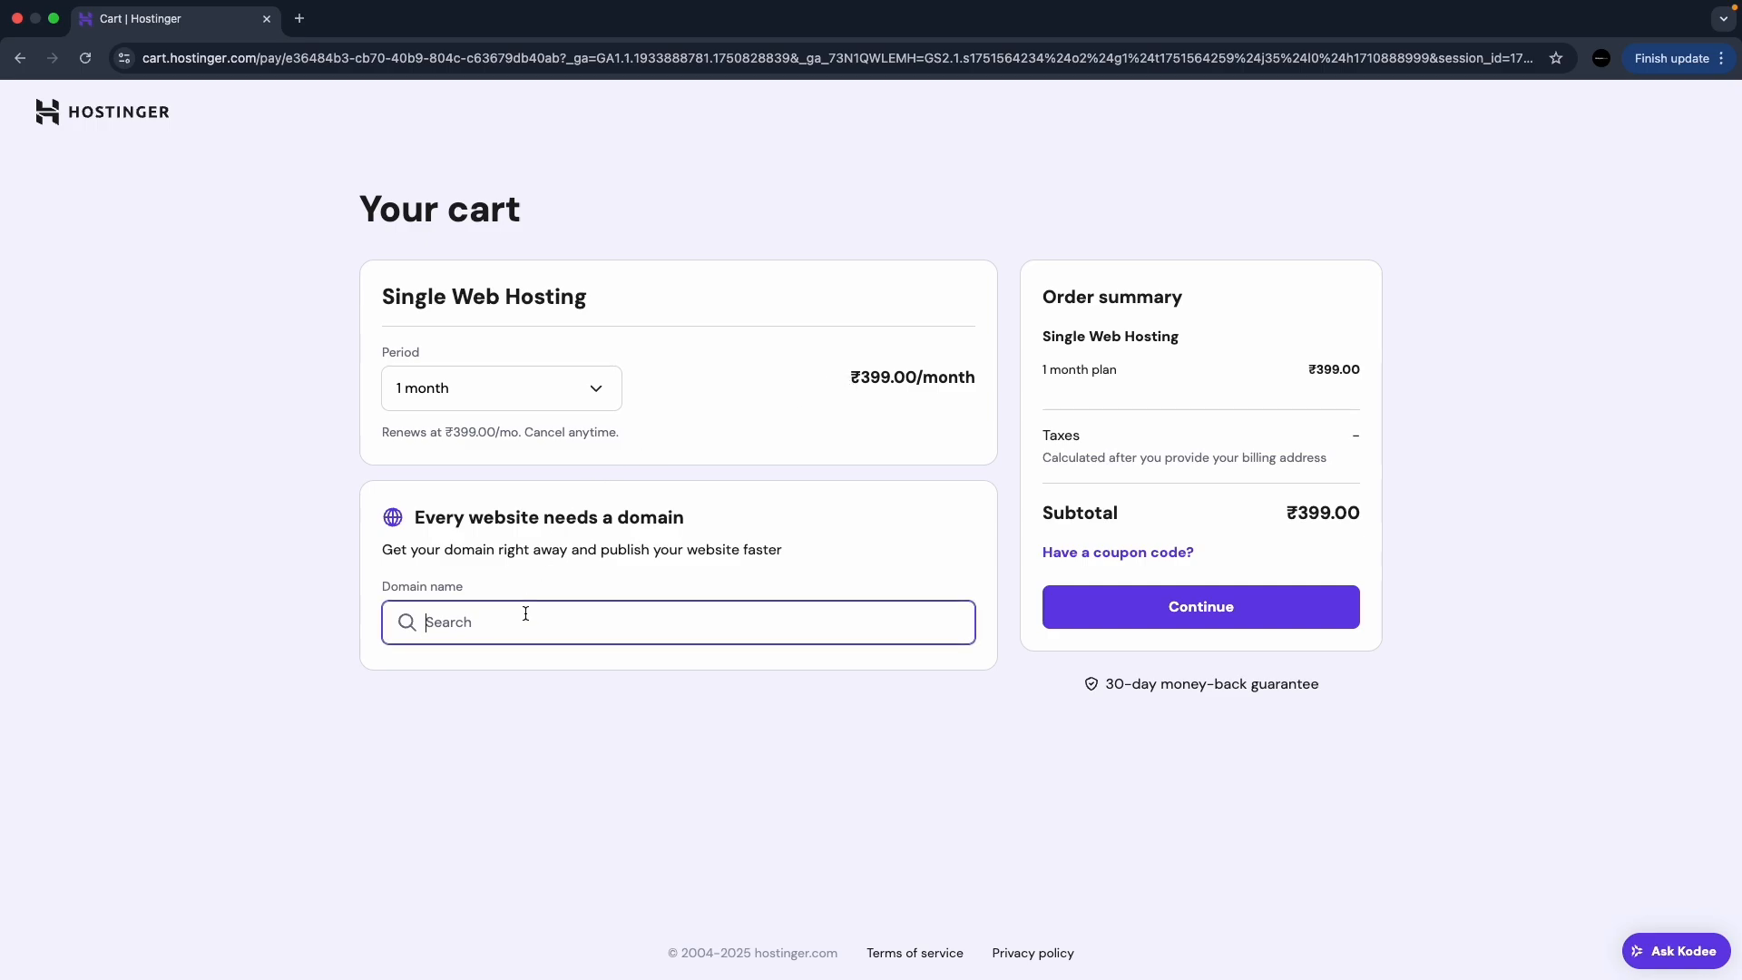
type("web")
key("BackSpace")
key("BackSpace")
key("BackSpace")
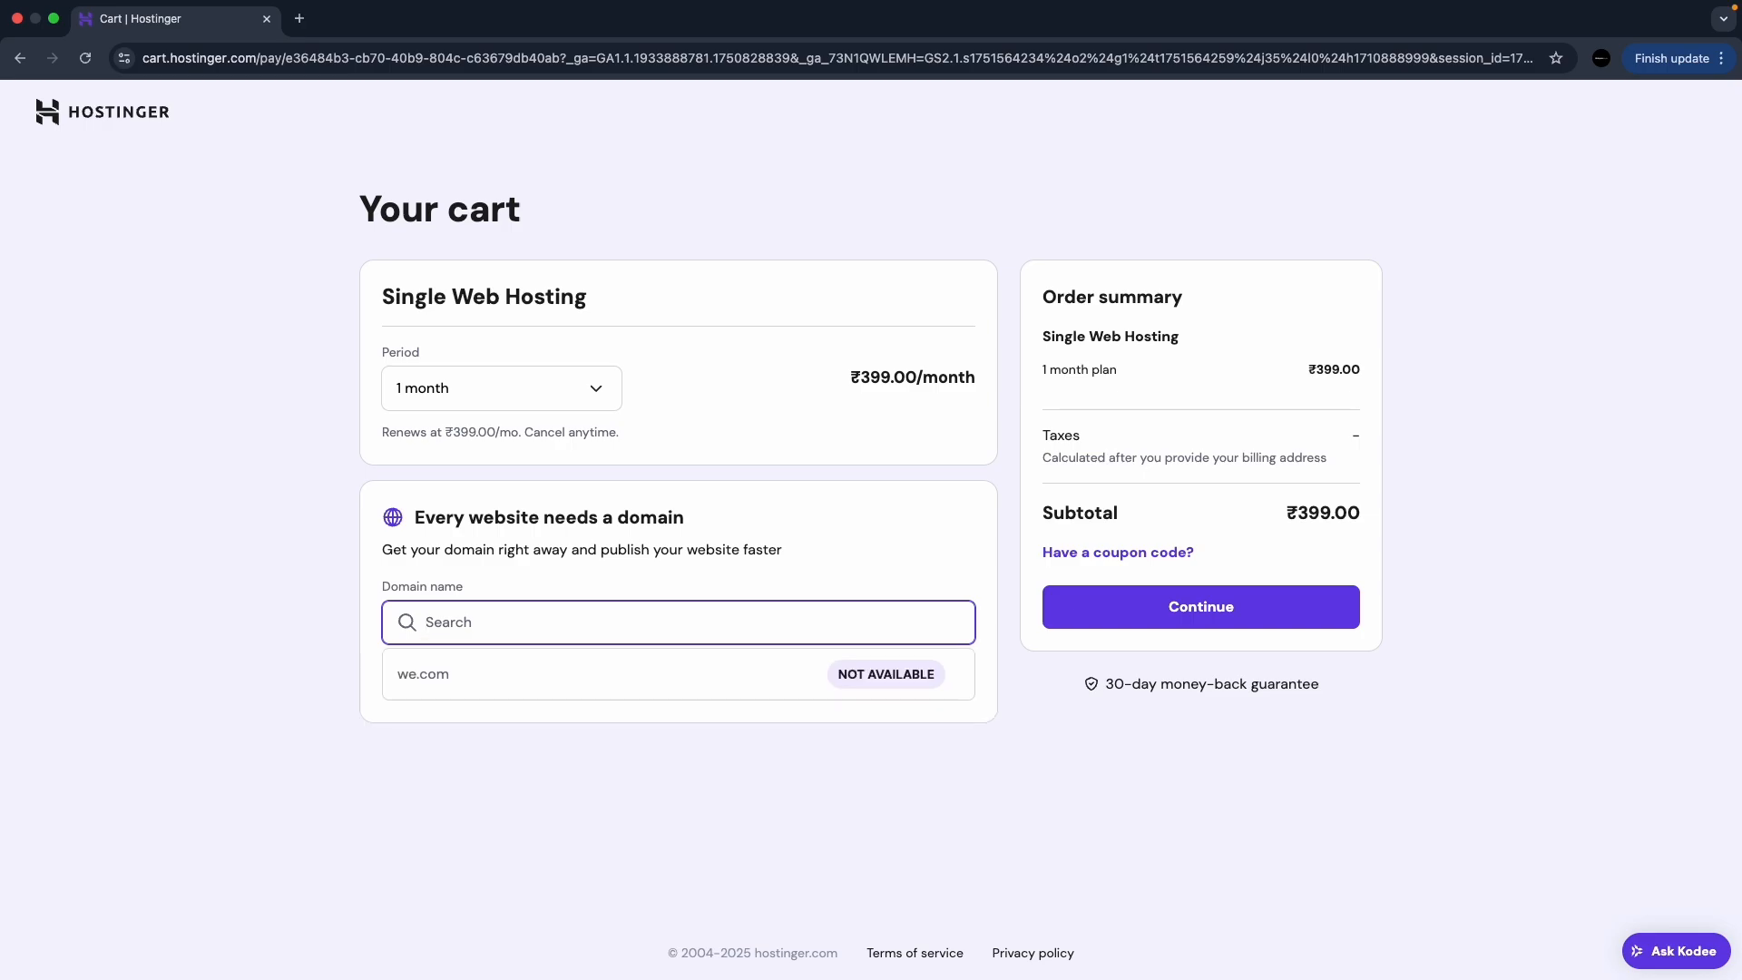
type("webyzenstudio.xyz")
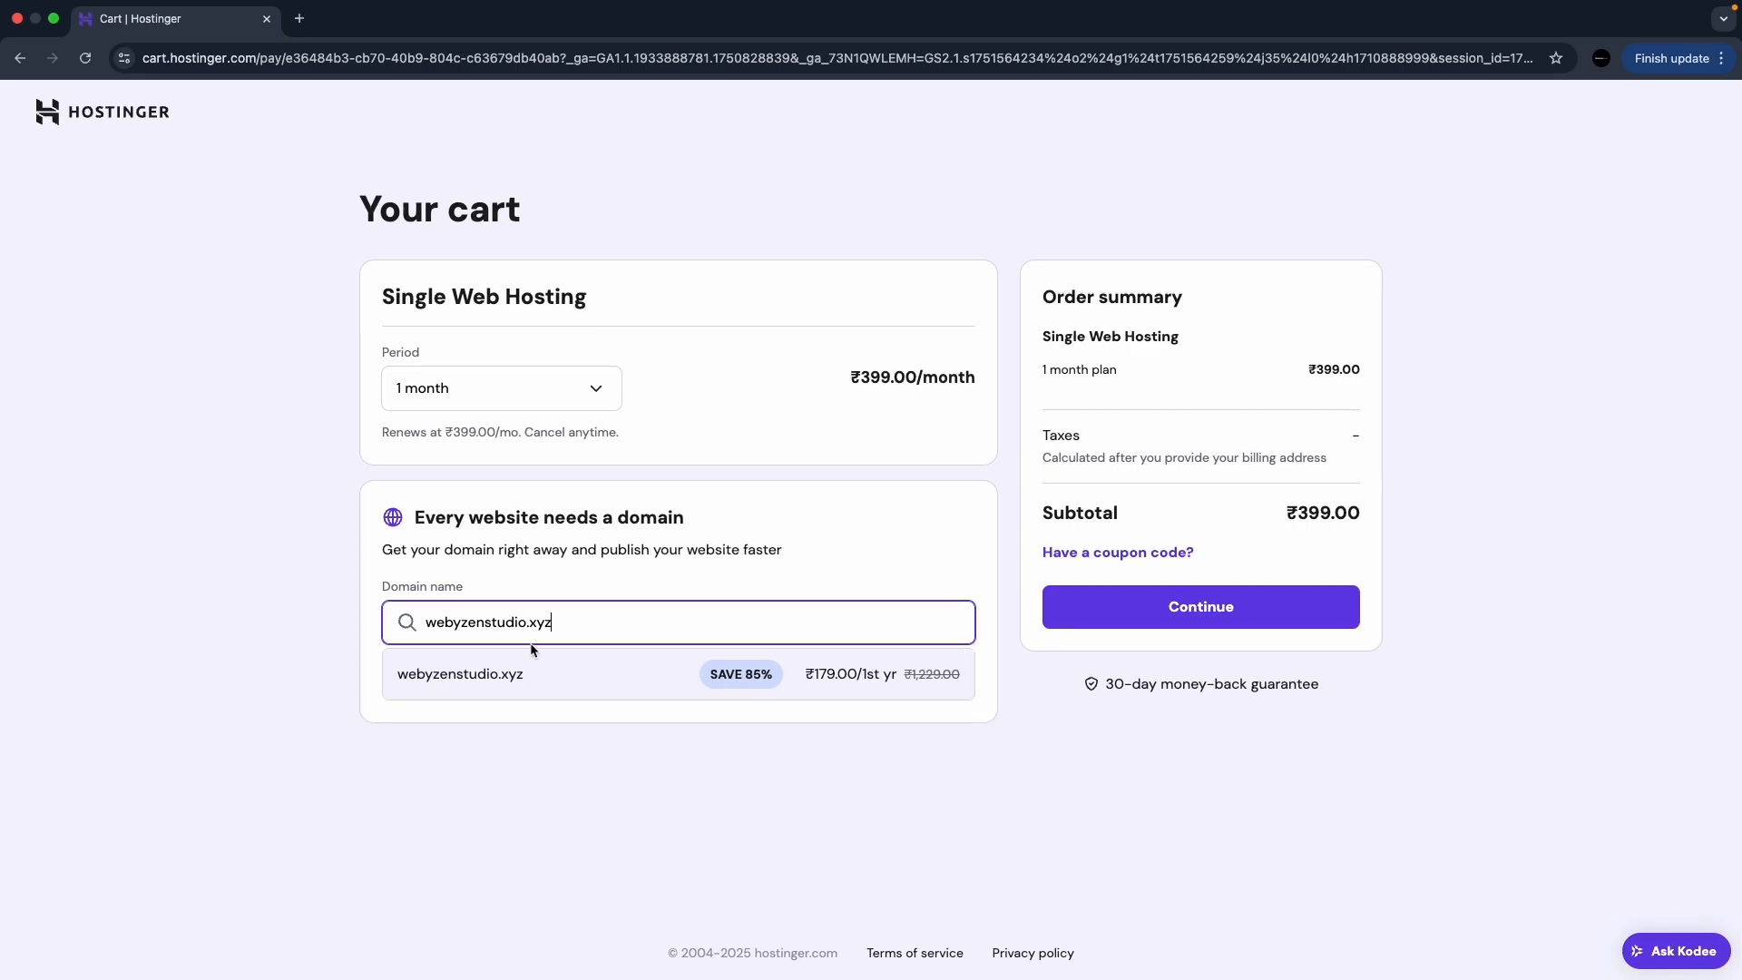
left_click(628, 682)
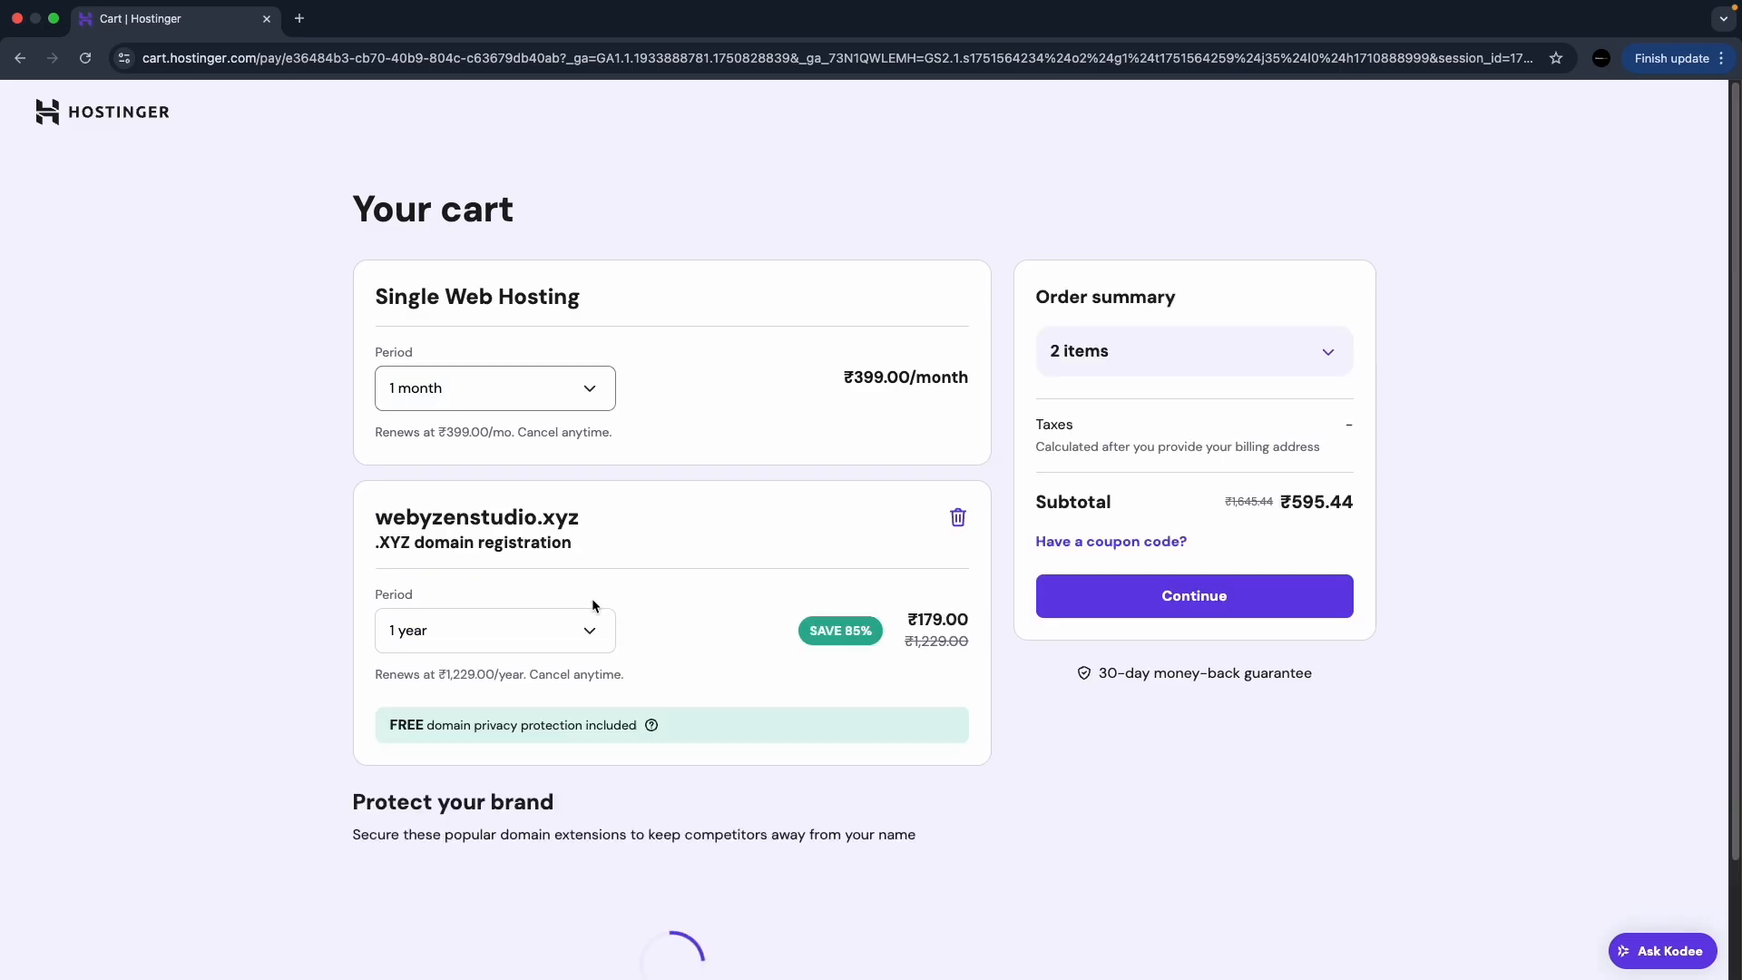
left_click(1220, 597)
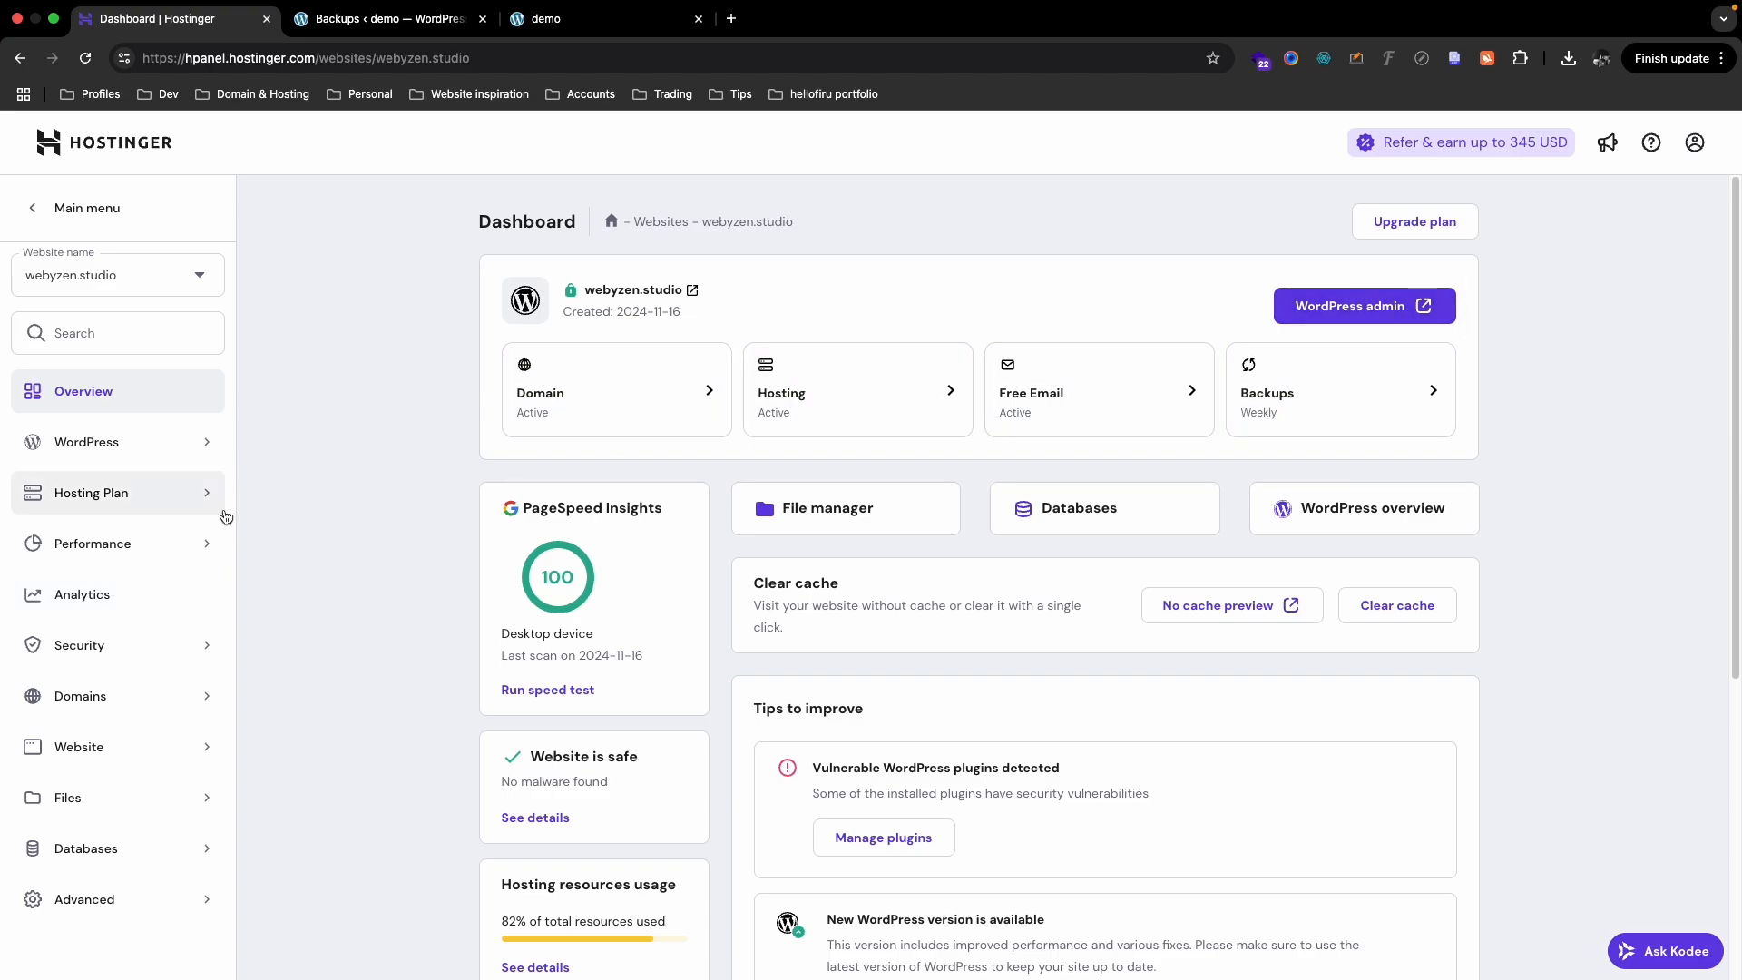
- Open hPanel's Auto Installer and start a new WordPress installation
left_click(158, 757)
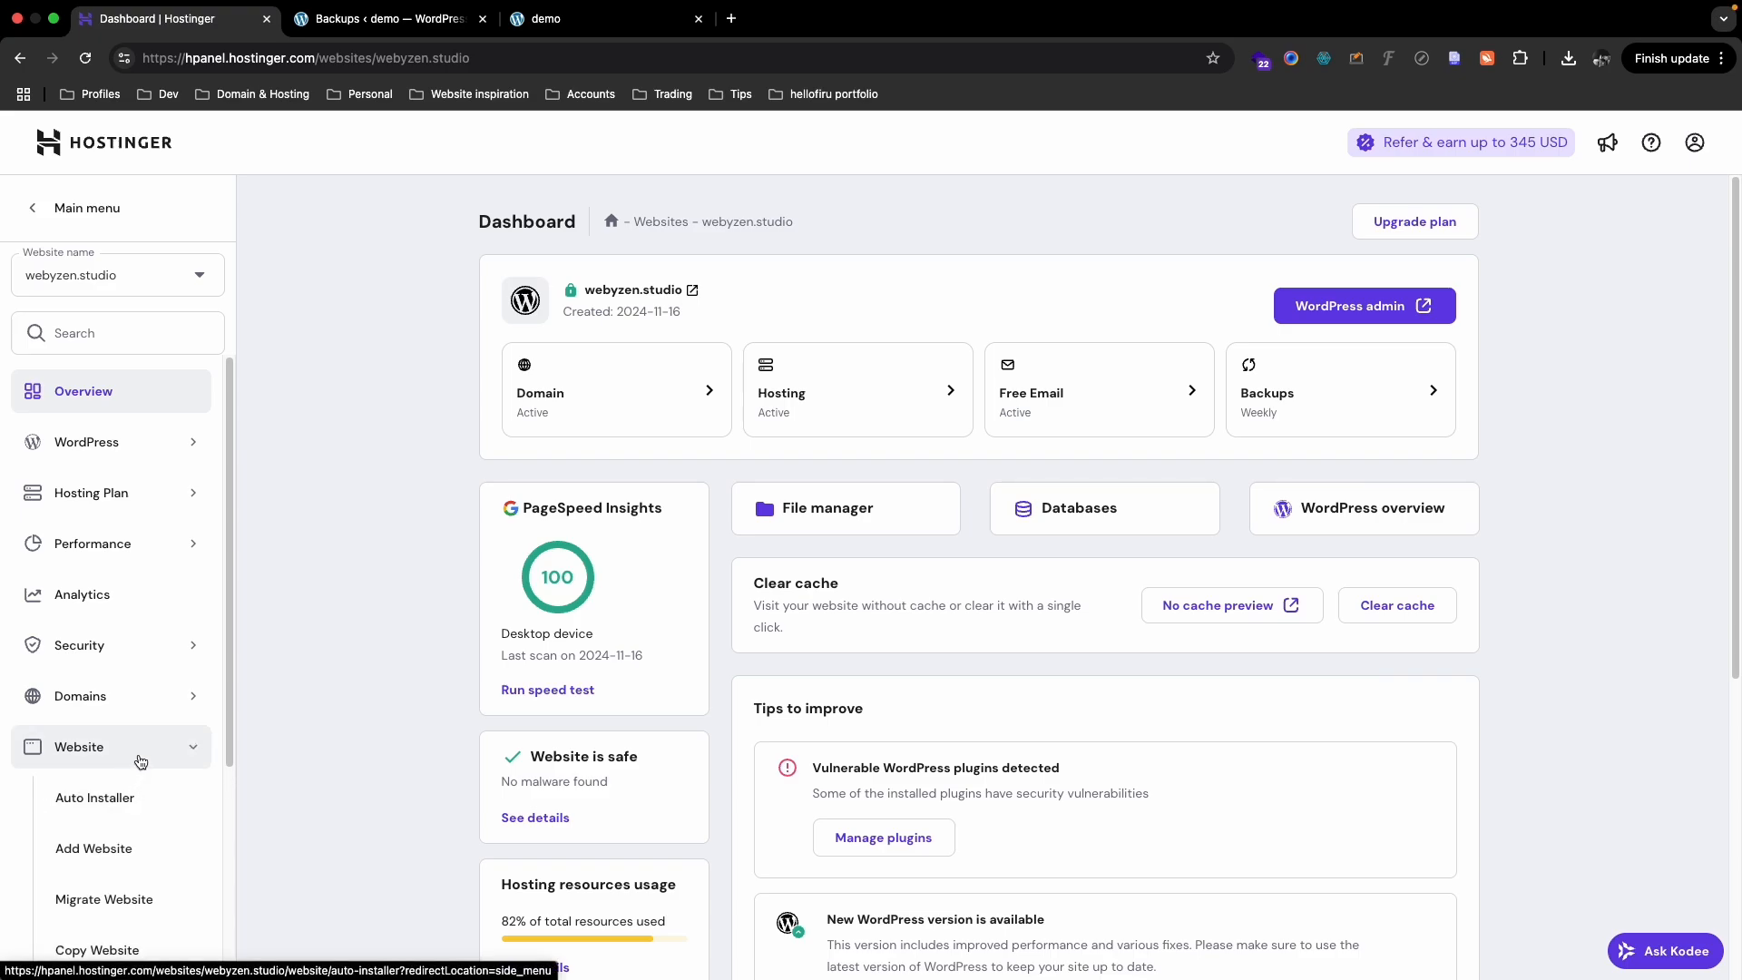
left_click(100, 801)
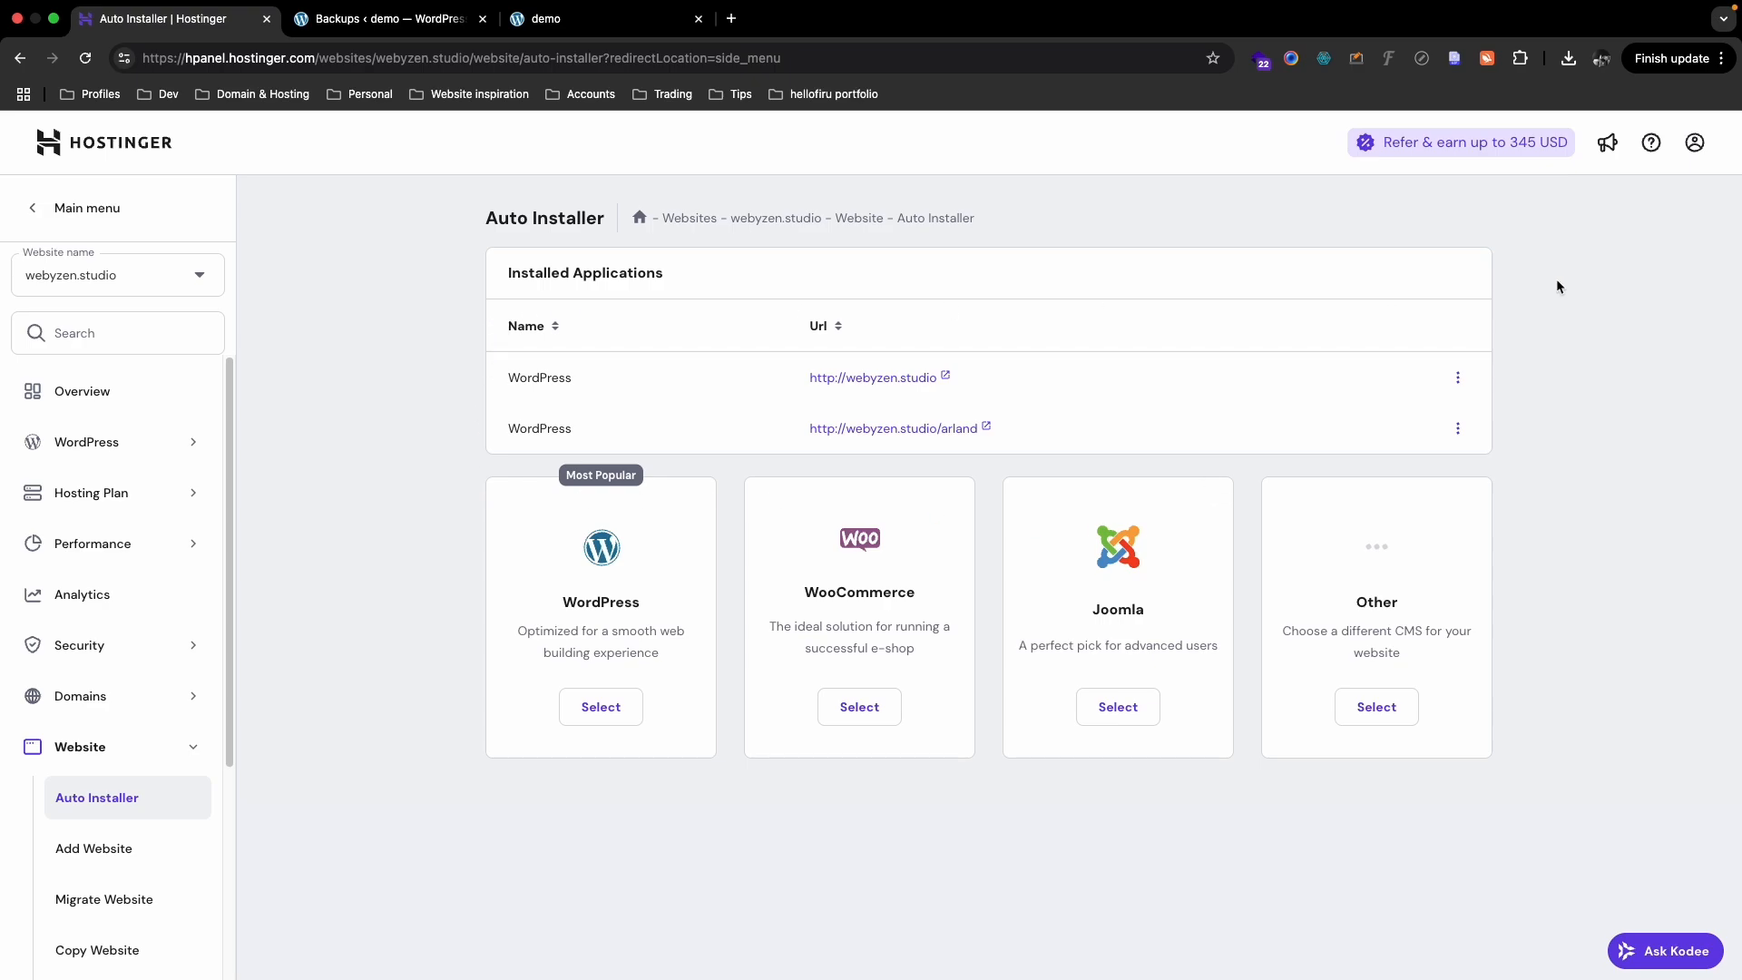
left_click(598, 712)
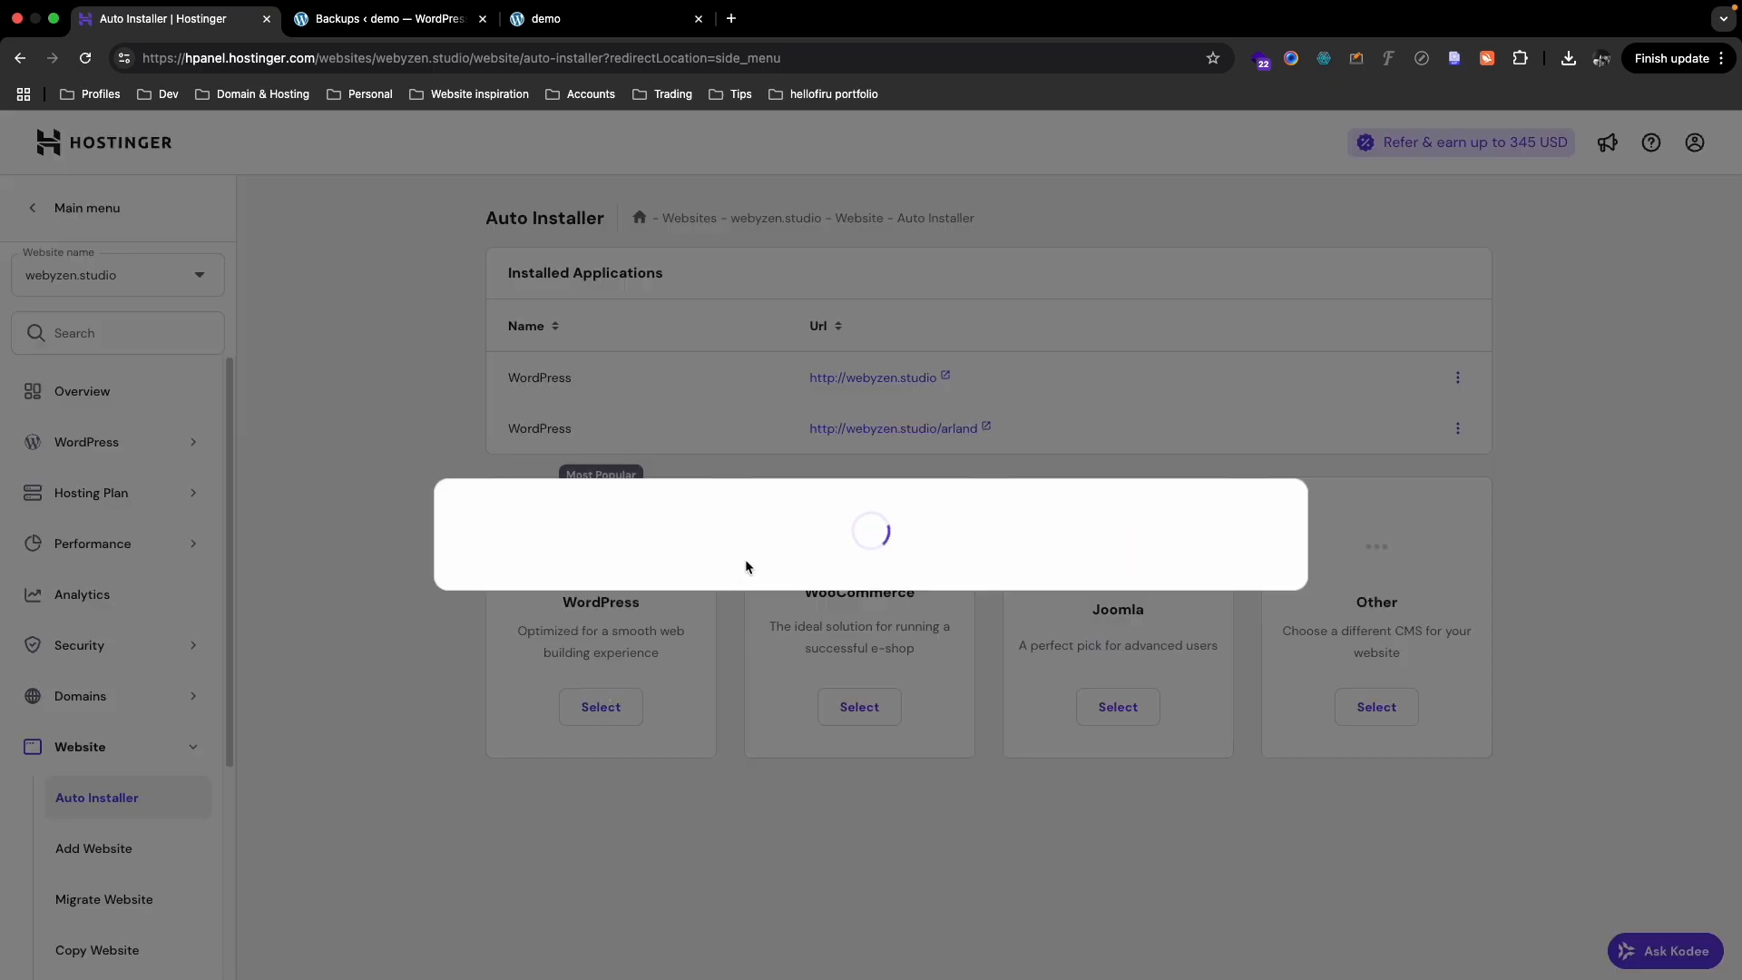
- Enter site title 'demo', administrator username 'demo' and an admin password
type("dmeo")
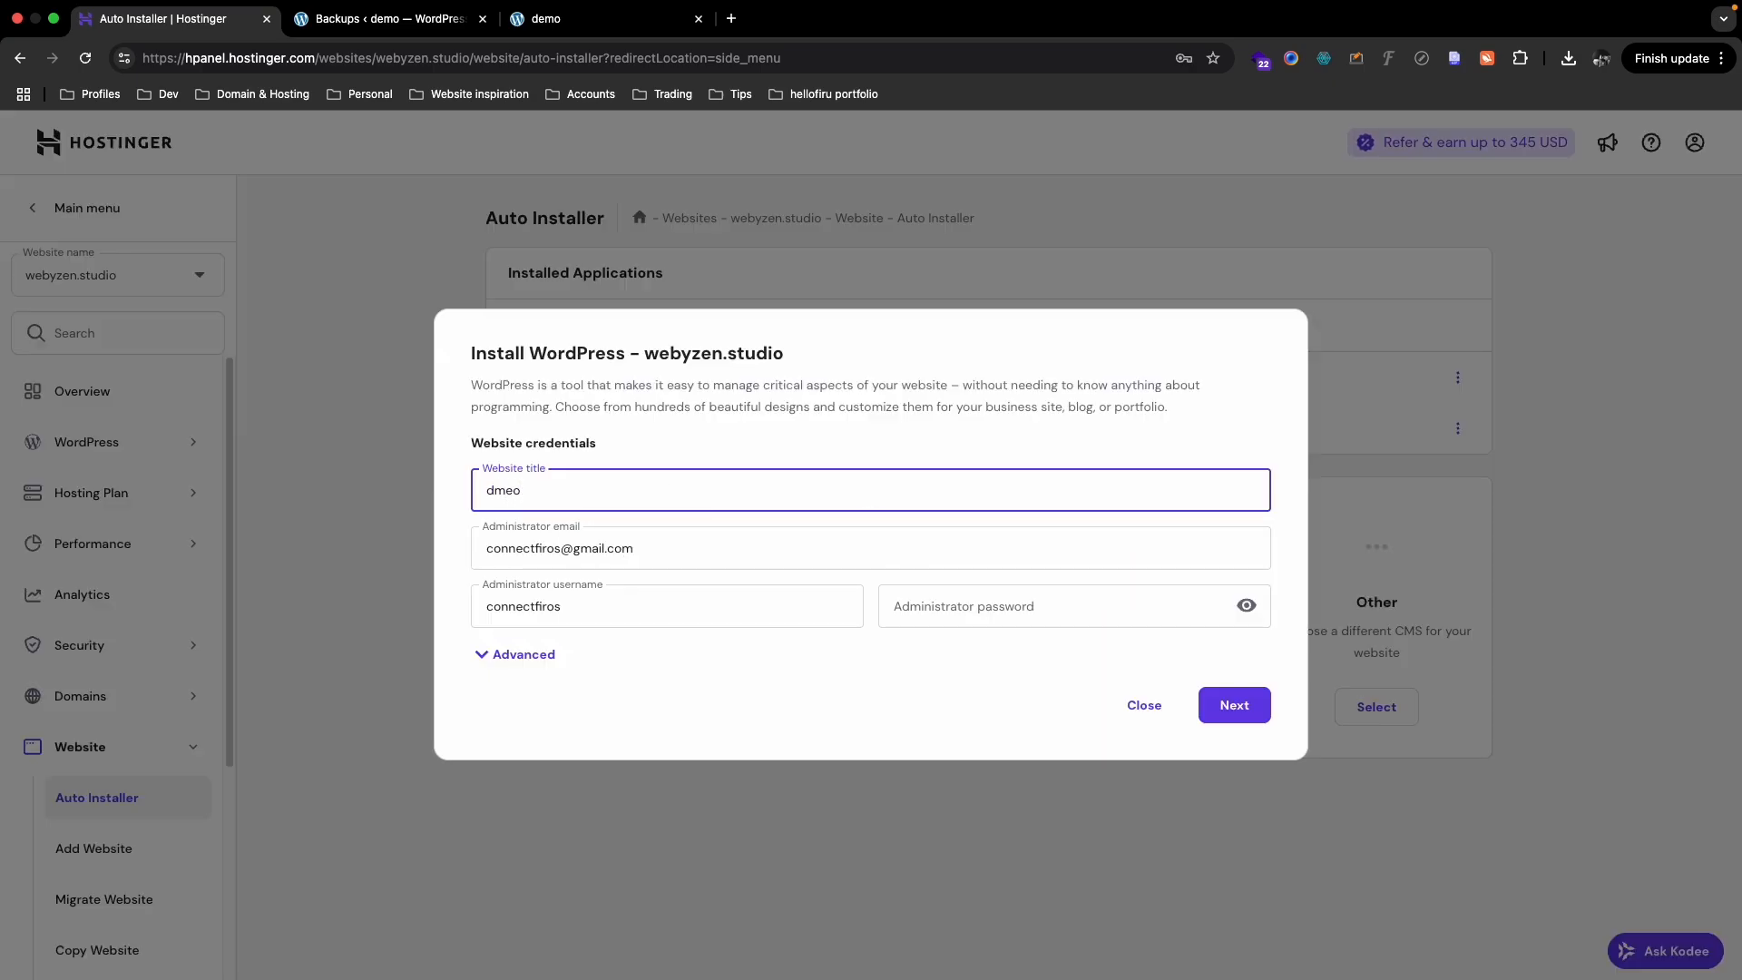
type("demo")
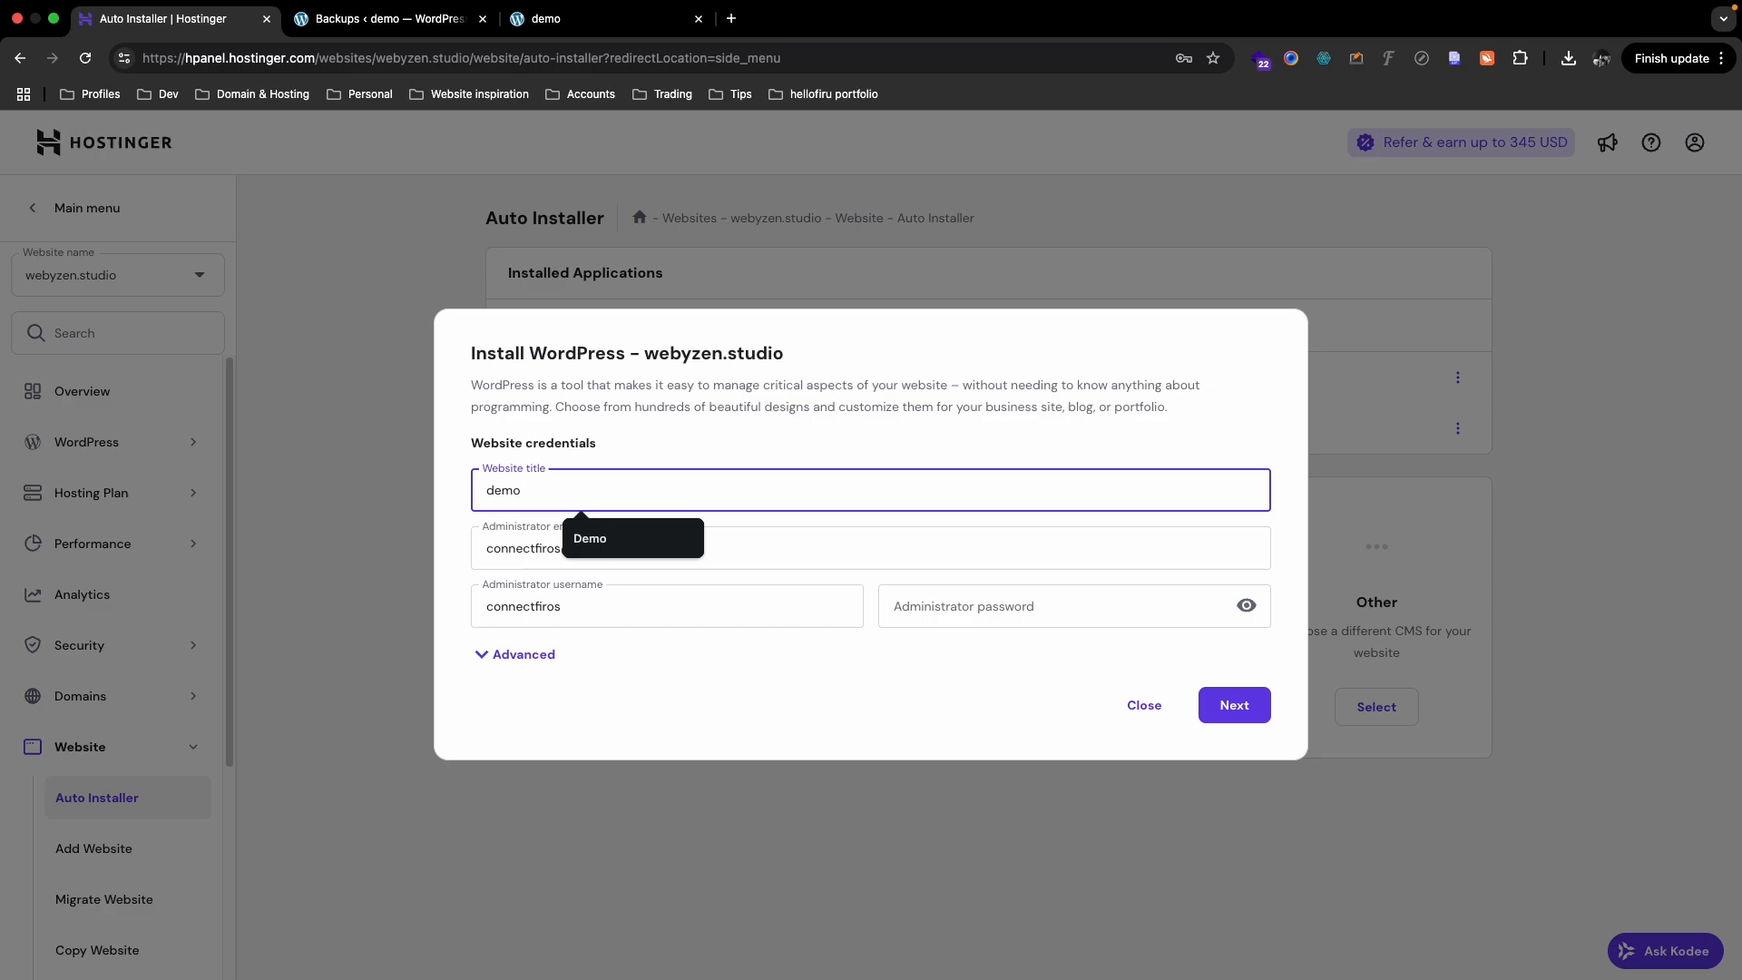
left_click(459, 542)
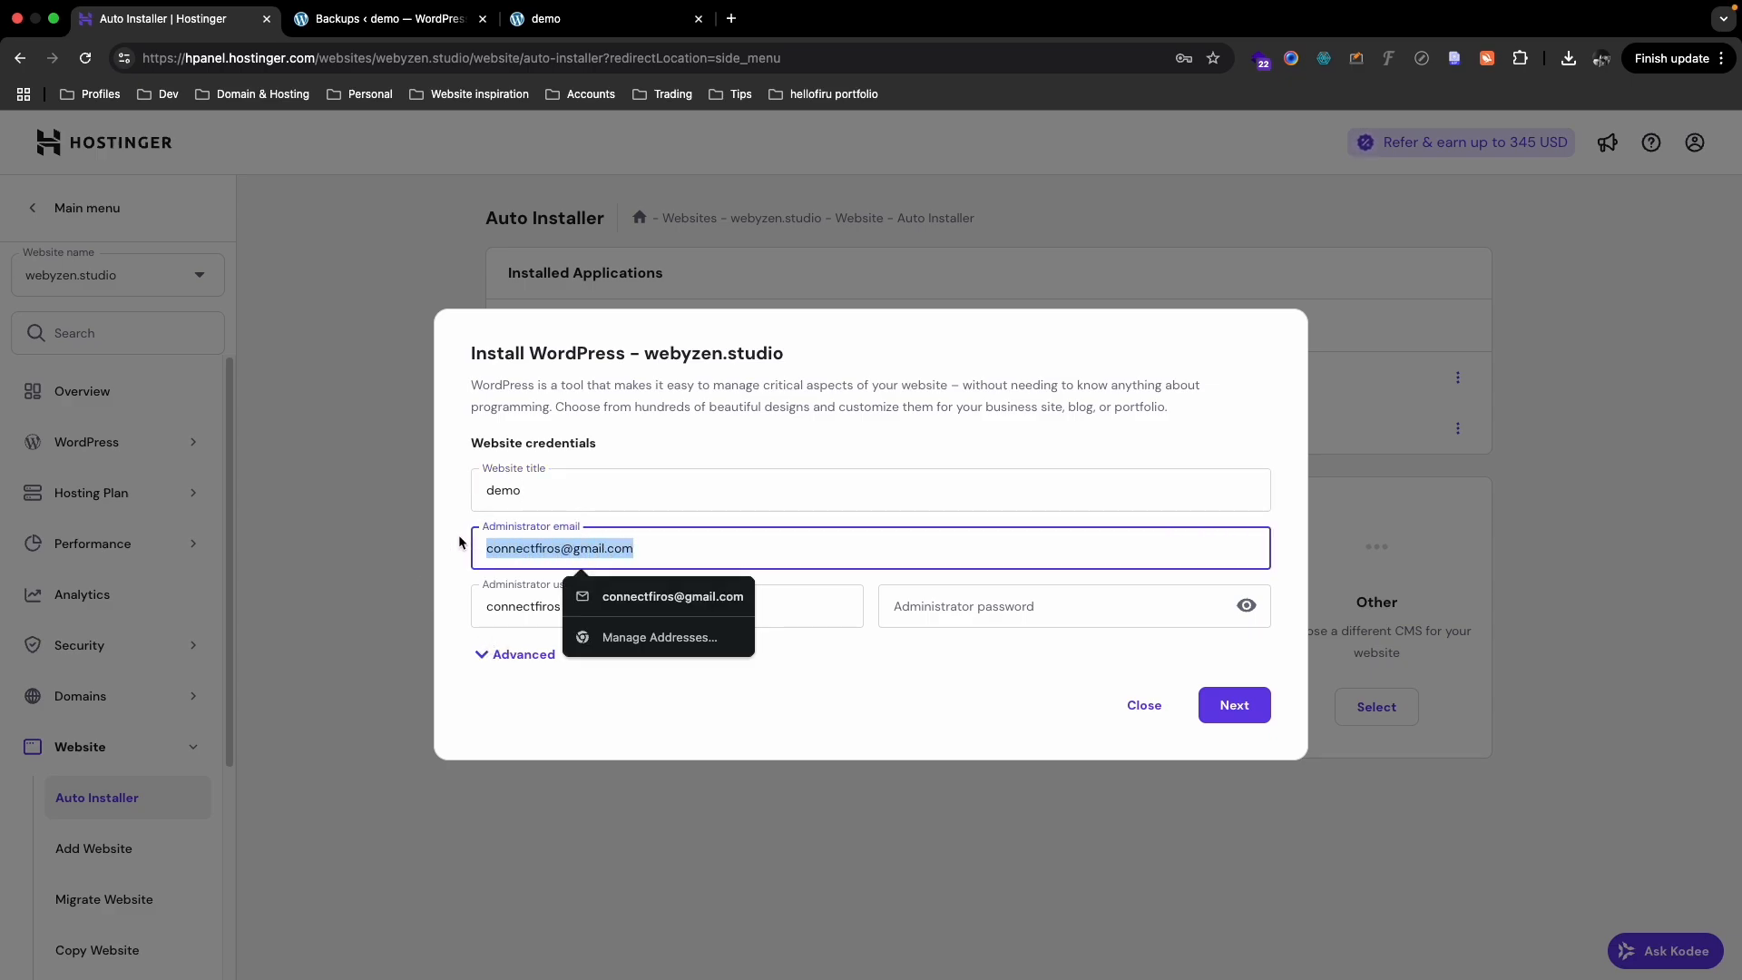
left_click(443, 549)
left_click(581, 613)
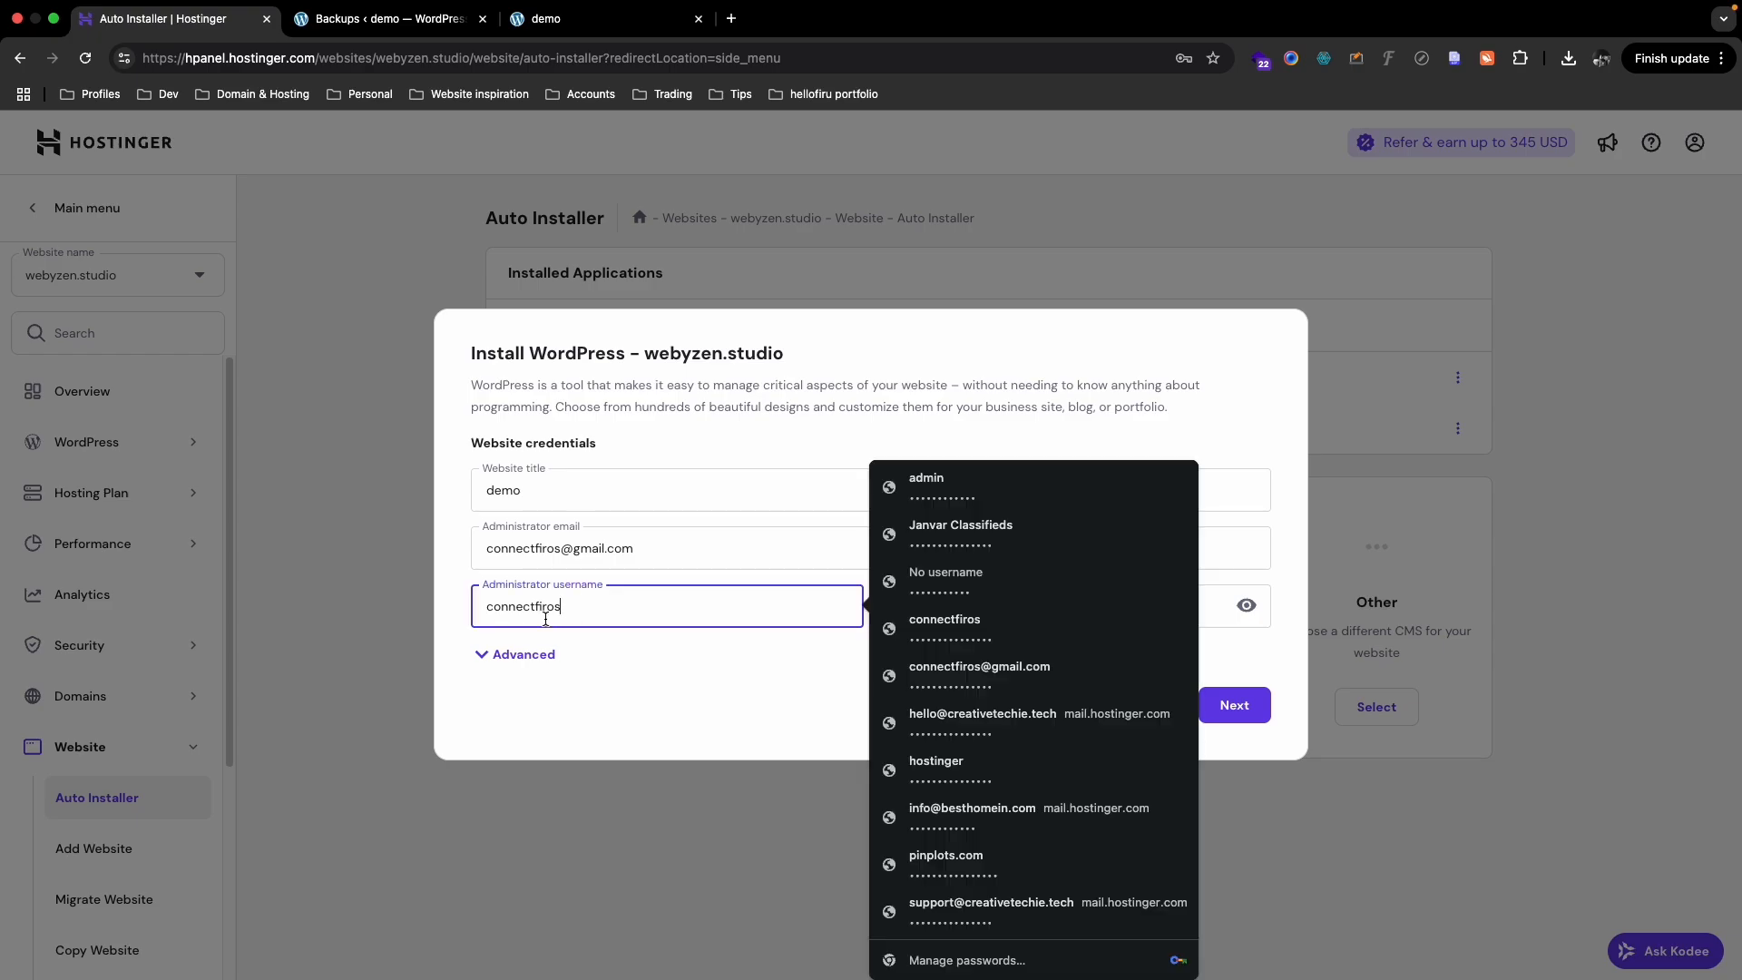
double_click(546, 605)
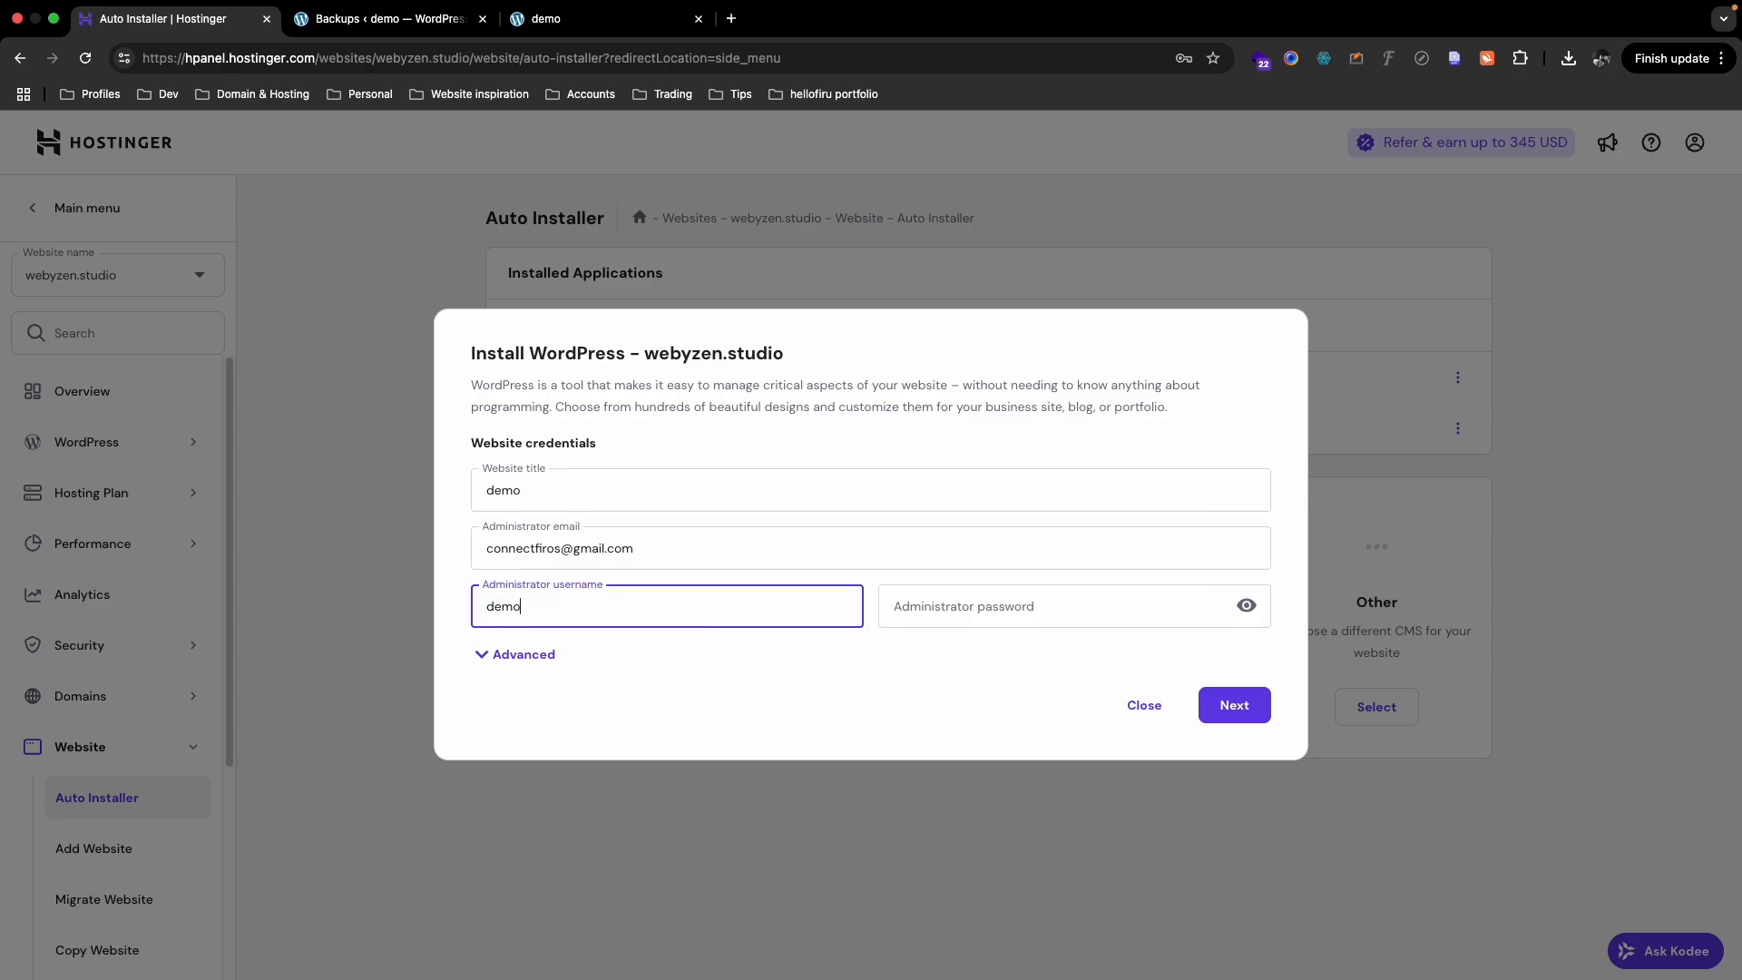
left_click(1037, 611)
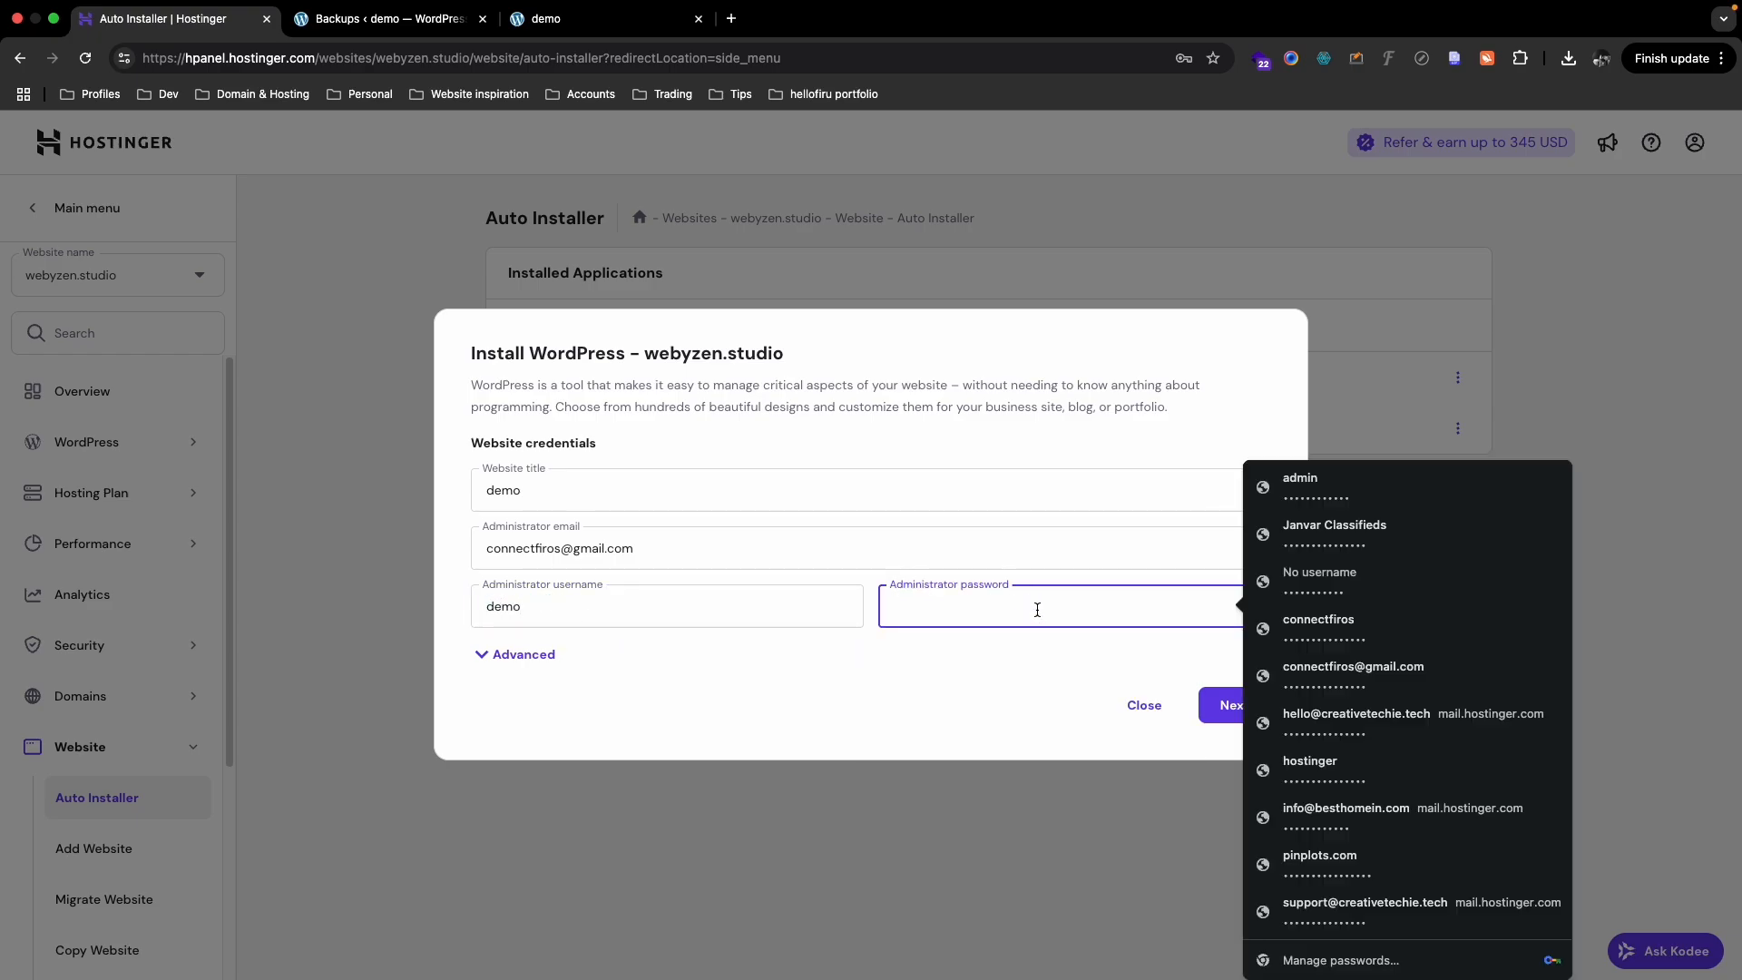
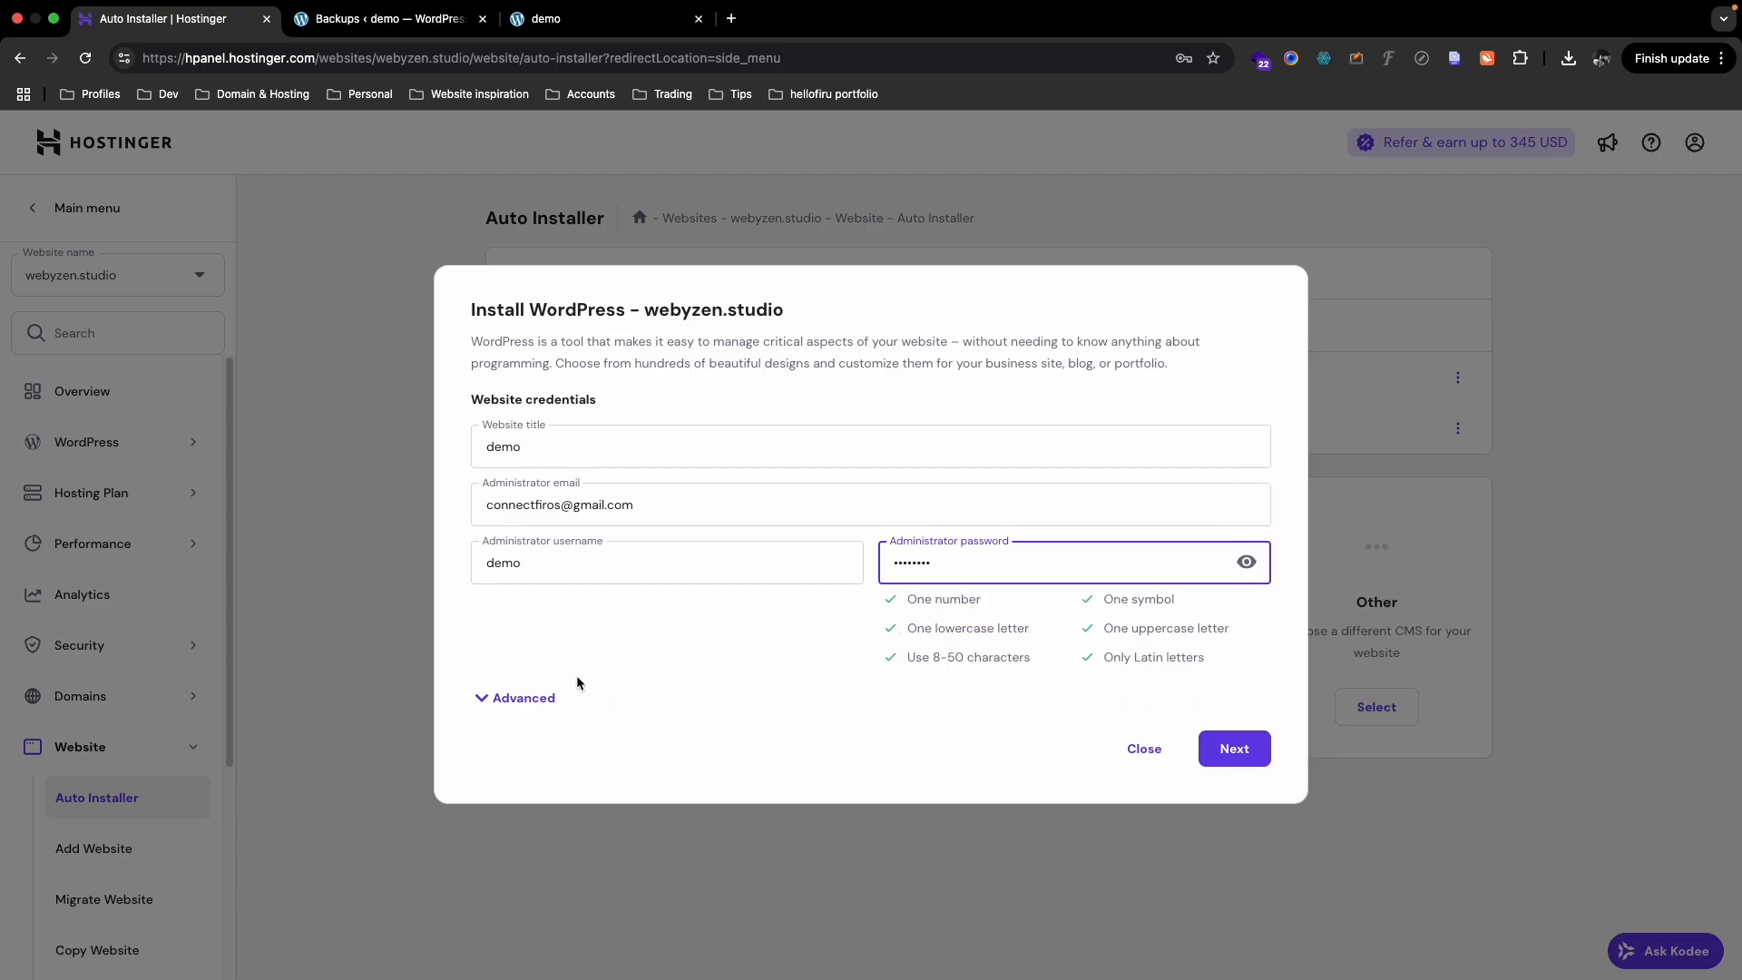
- In the advanced options, keep webyzen.studio as the domain and set subdirectory 'demo'
left_click(524, 699)
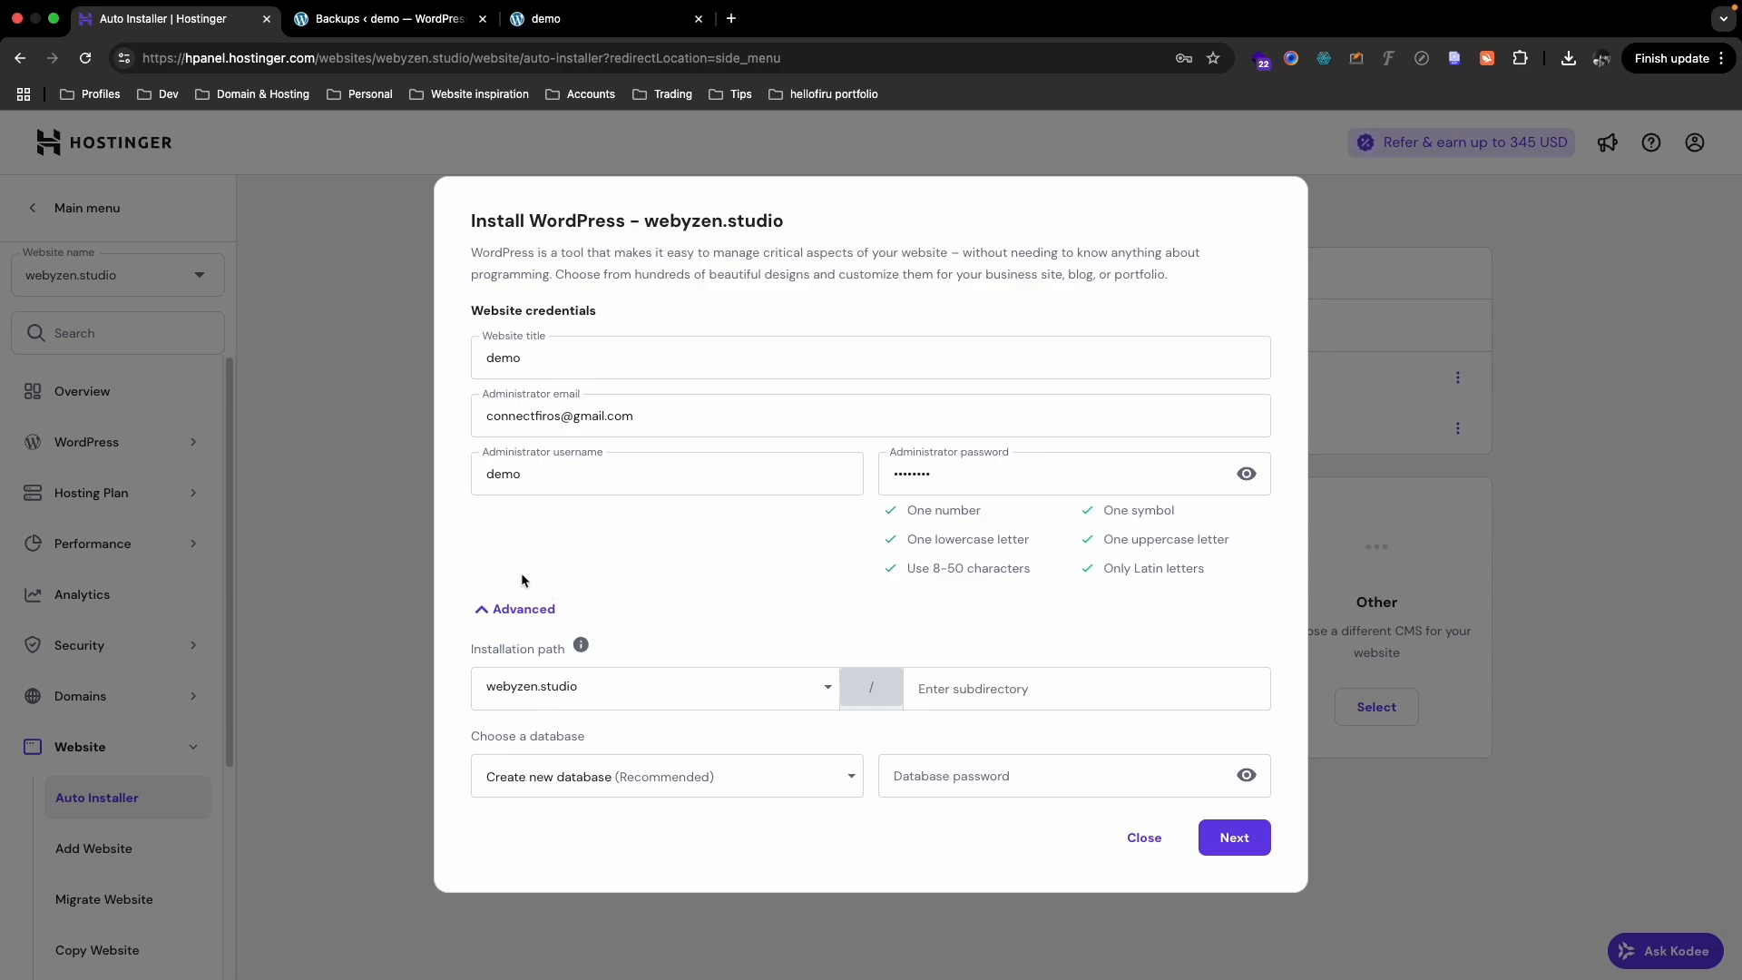
left_click_drag(582, 687, 487, 688)
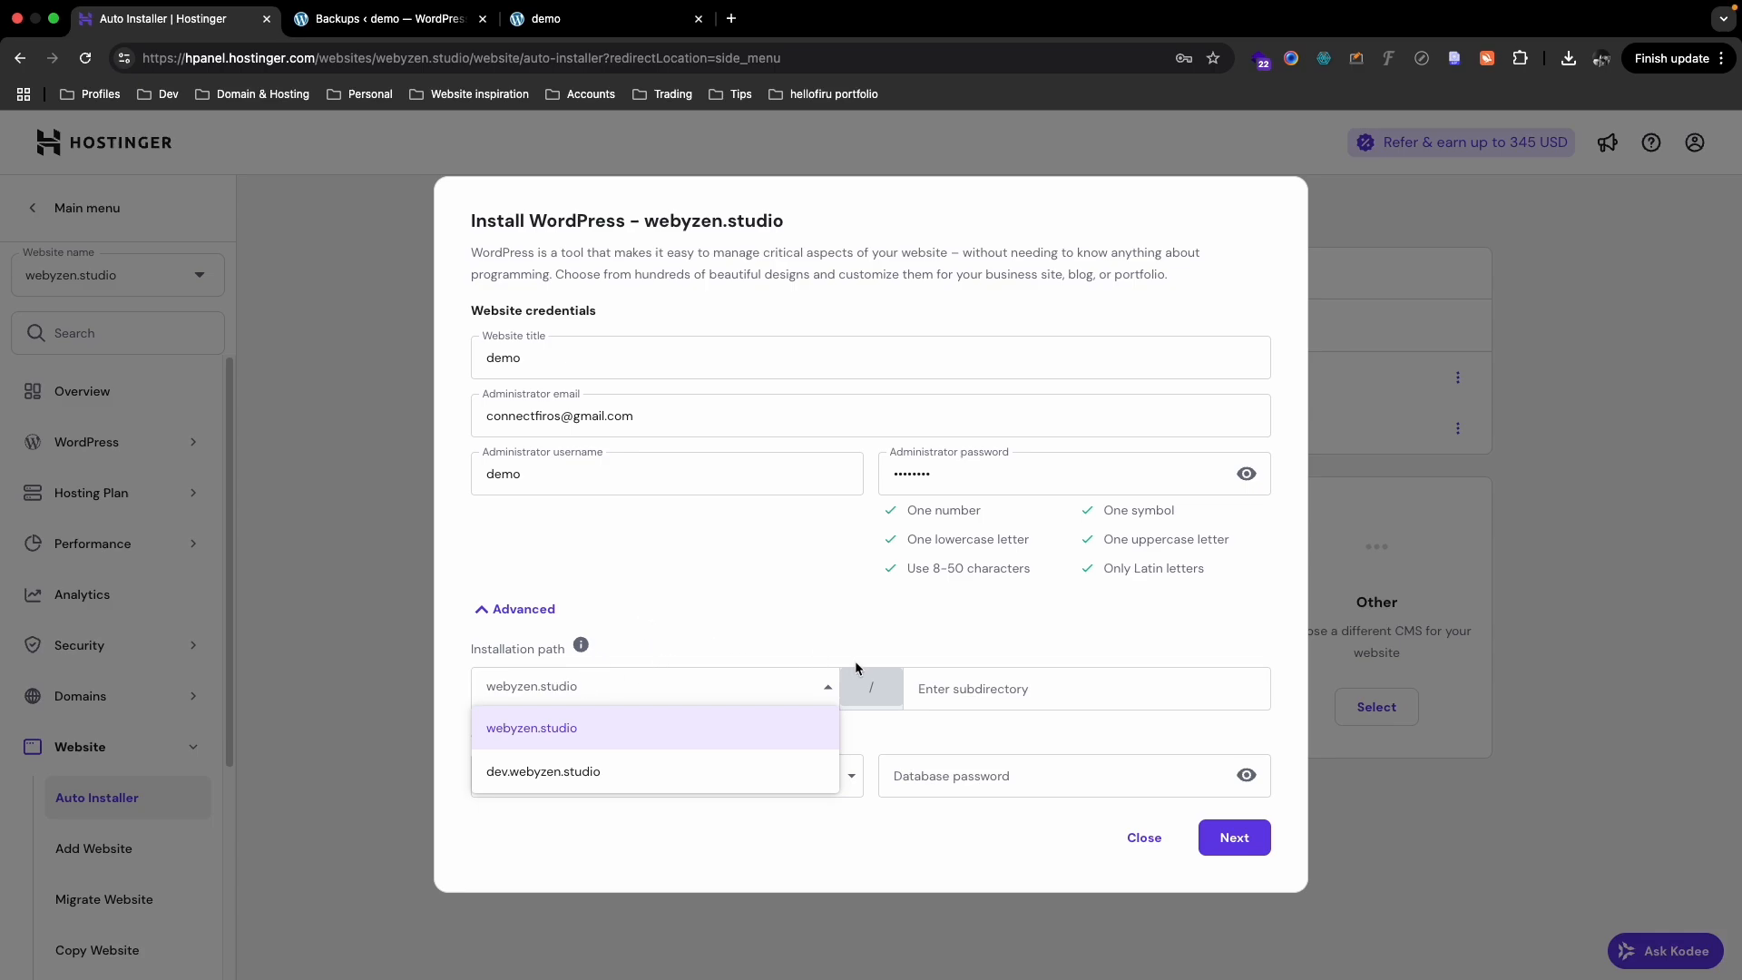
left_click(945, 696)
left_click(984, 627)
left_click(589, 728)
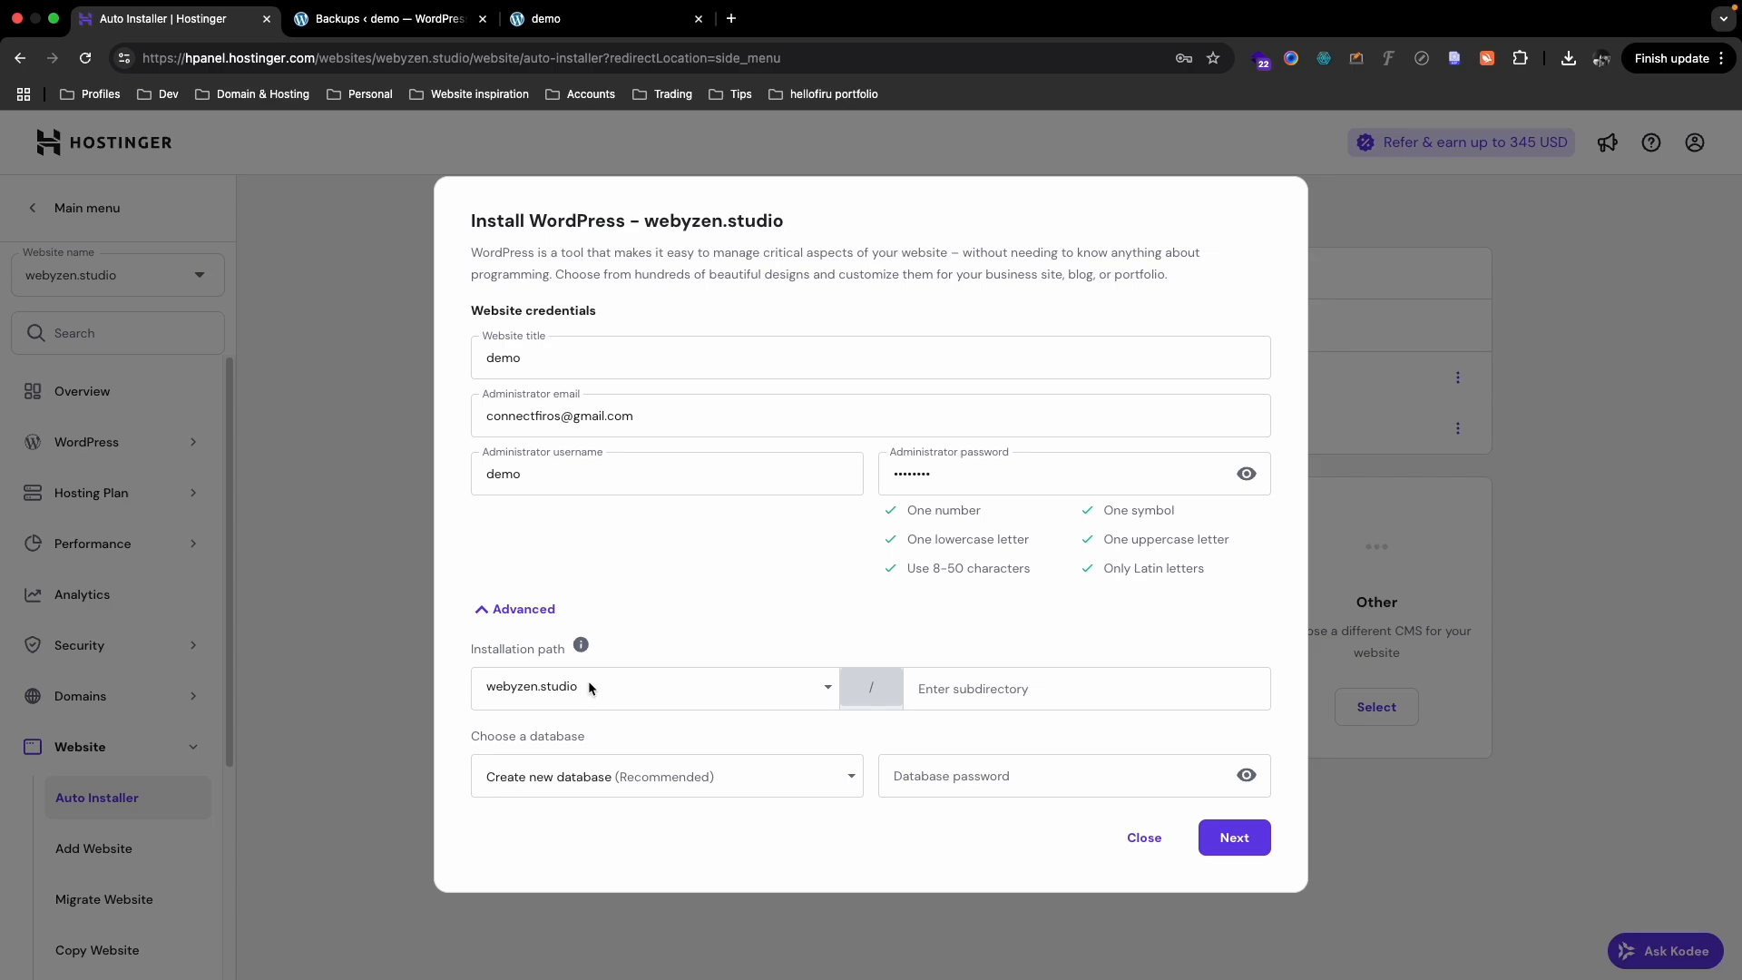
left_click(950, 694)
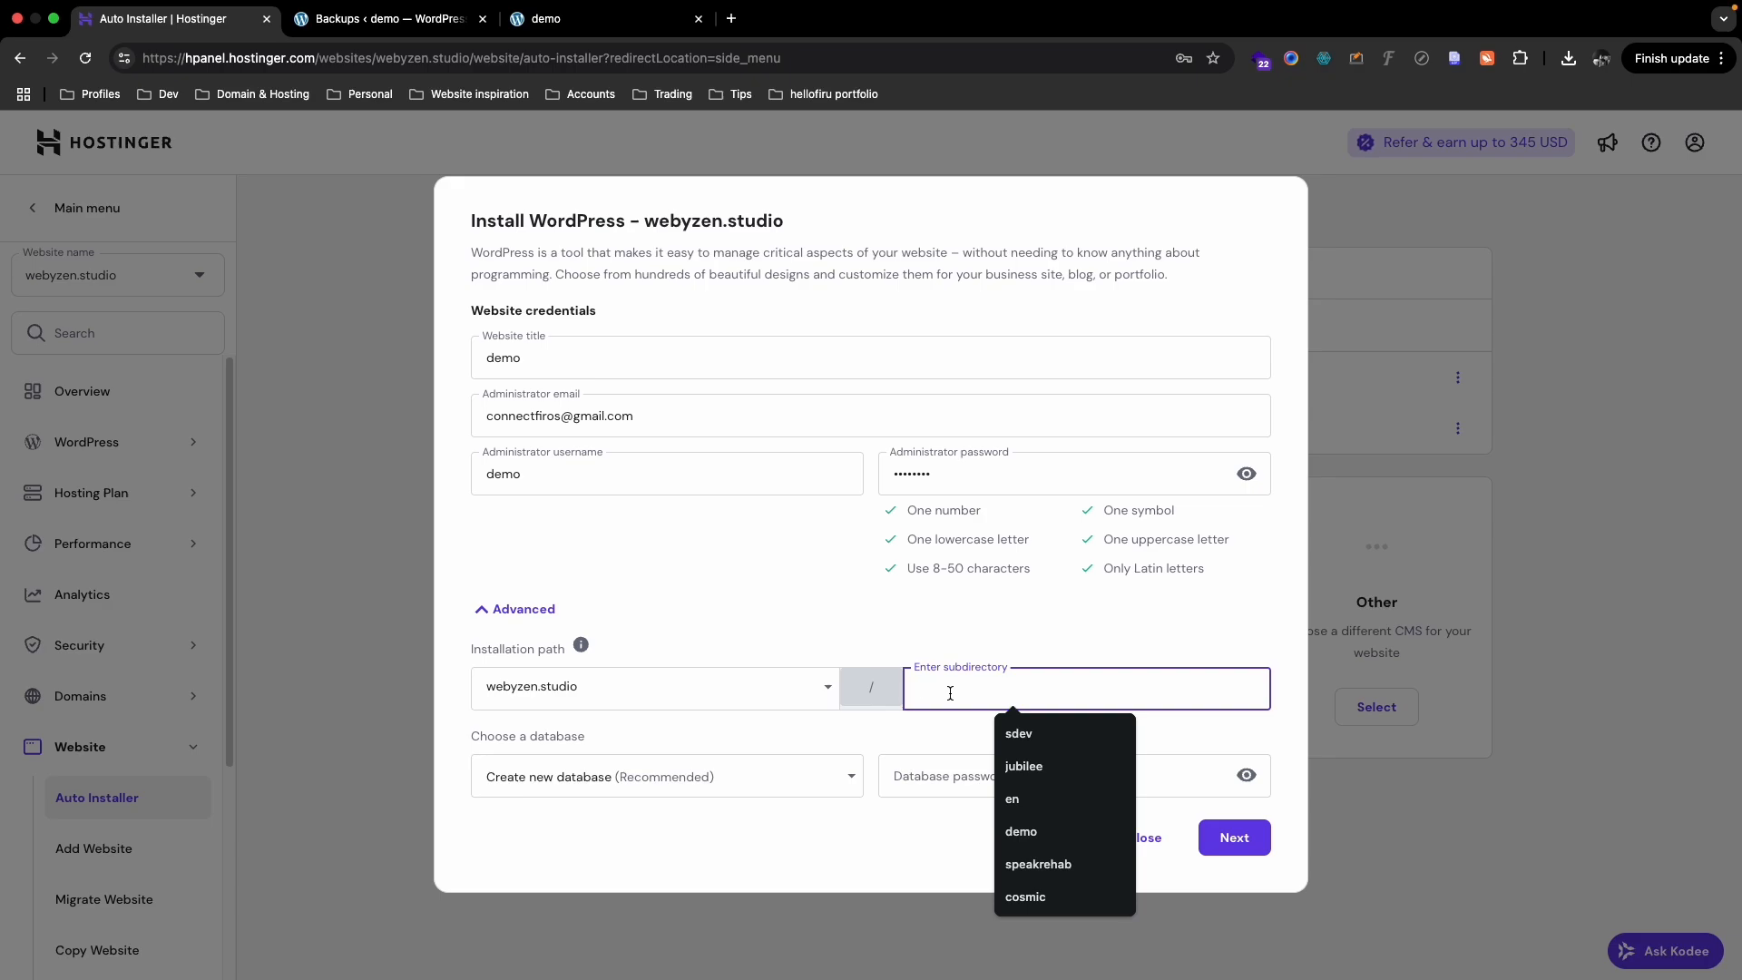
type("demo")
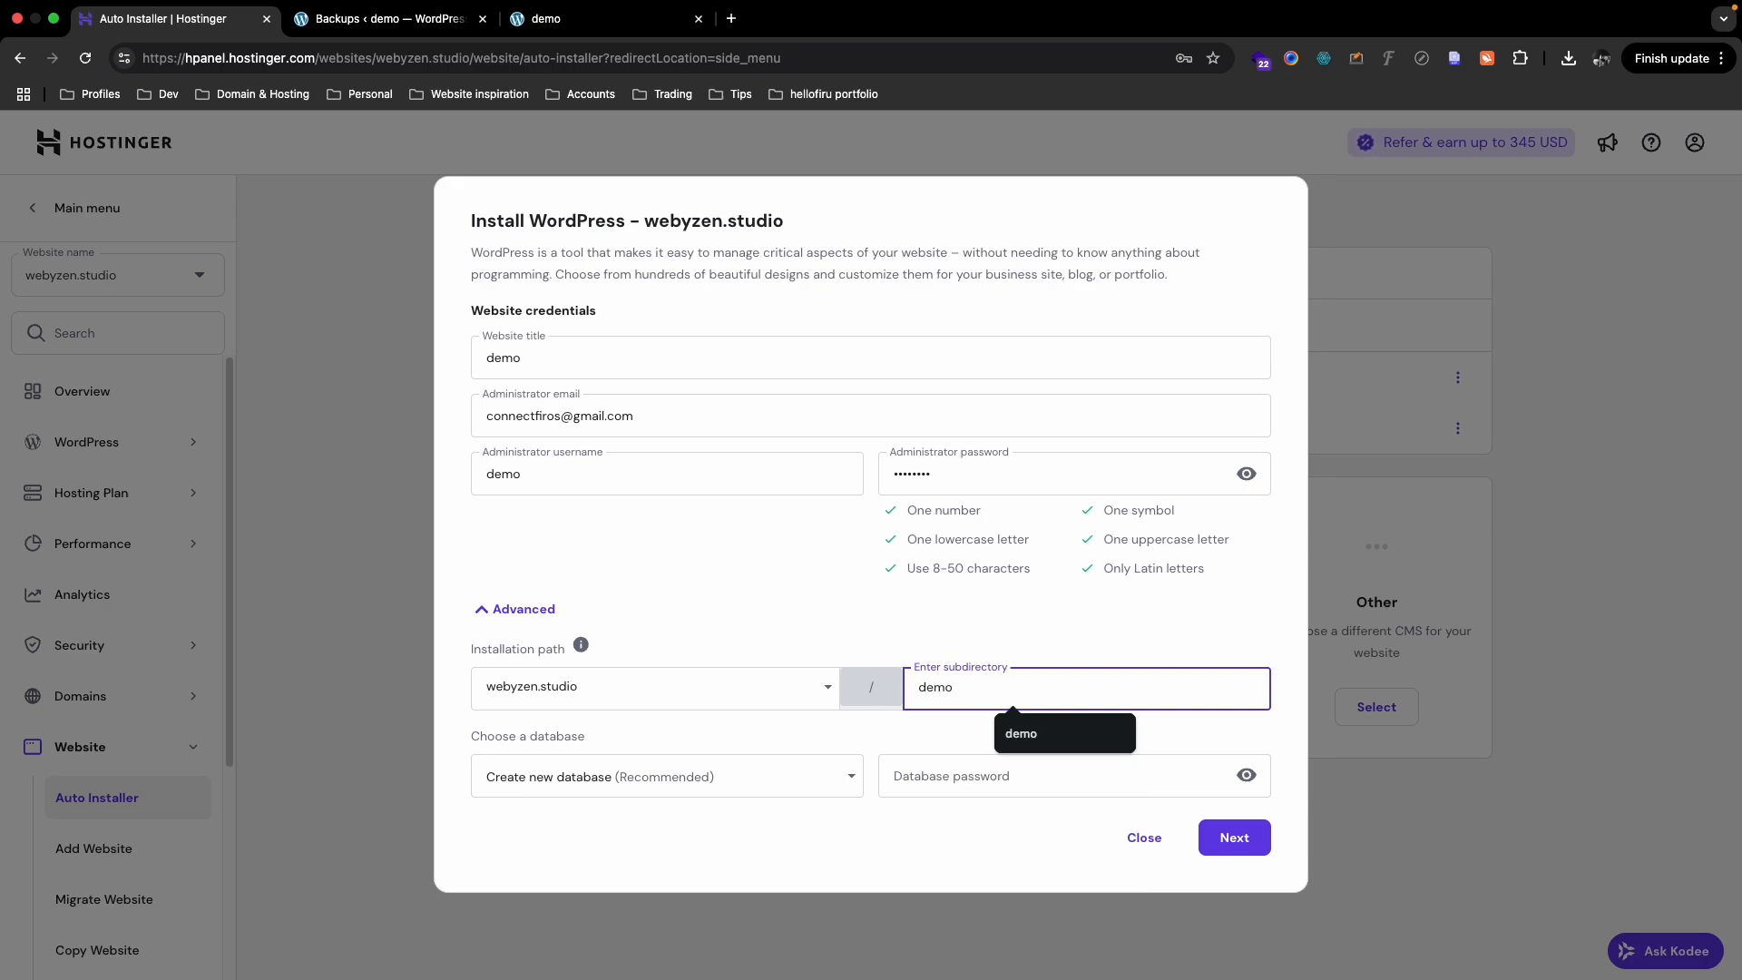
left_click(972, 659)
left_click_drag(967, 685, 917, 683)
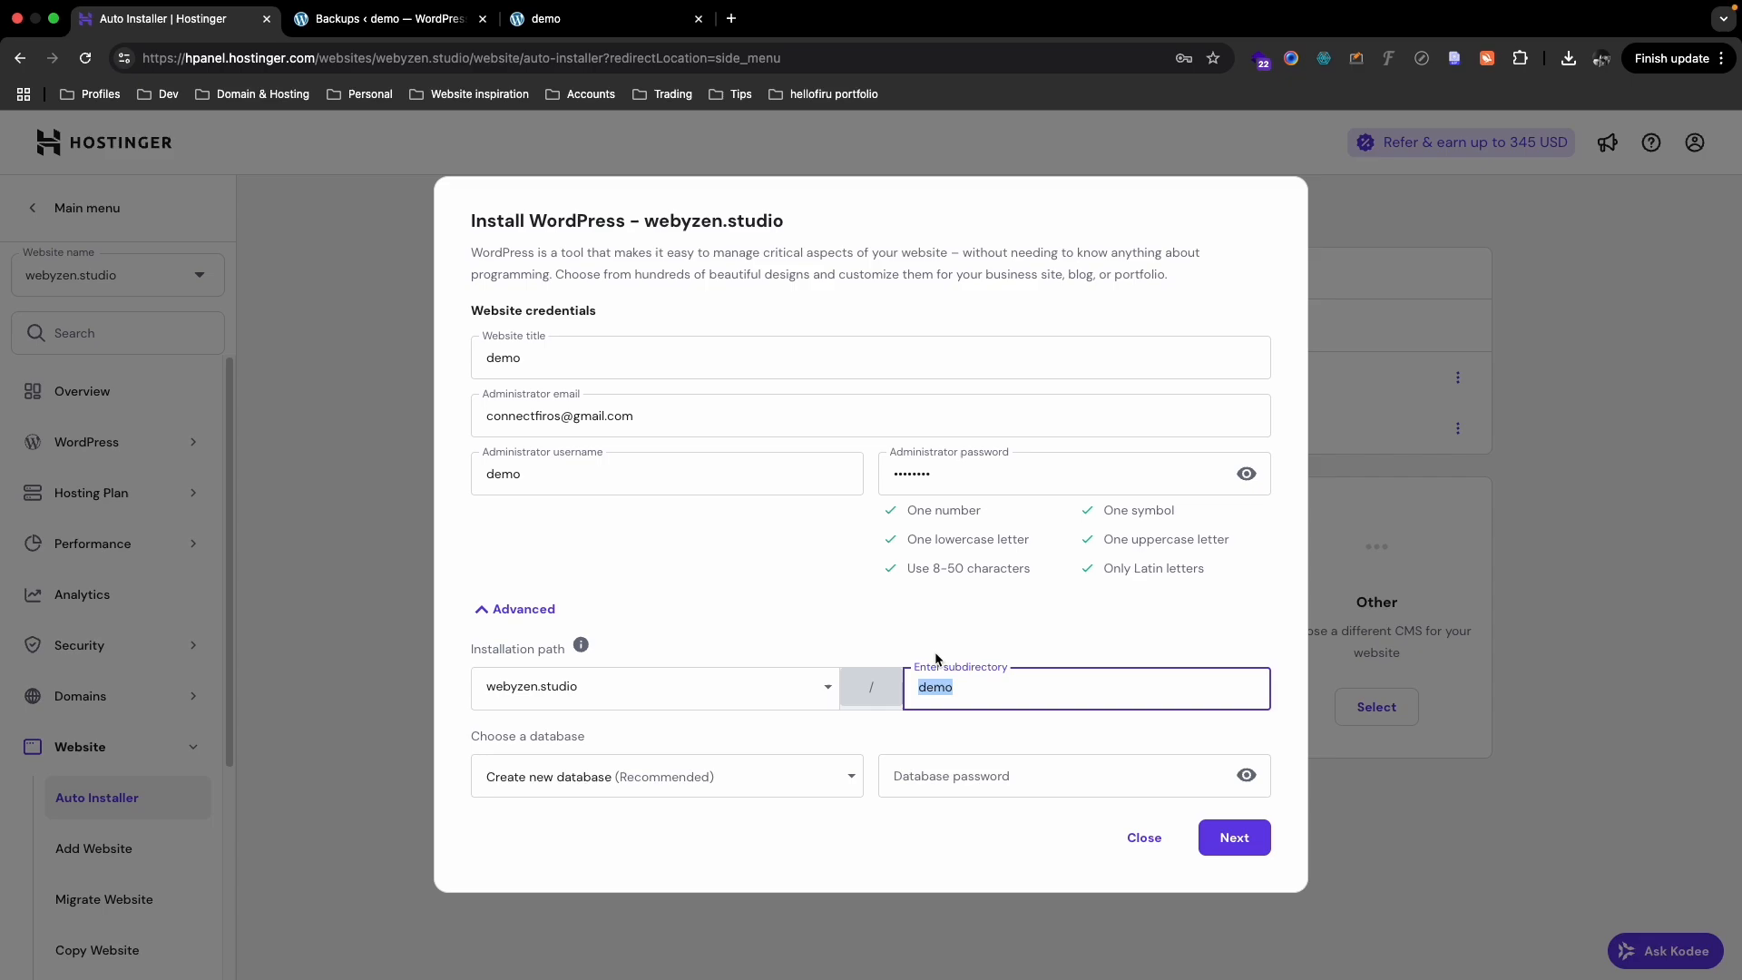
- Enter webyzen.studio/demo in a new tab's address bar, then return to the Auto Installer tab
left_click(731, 18)
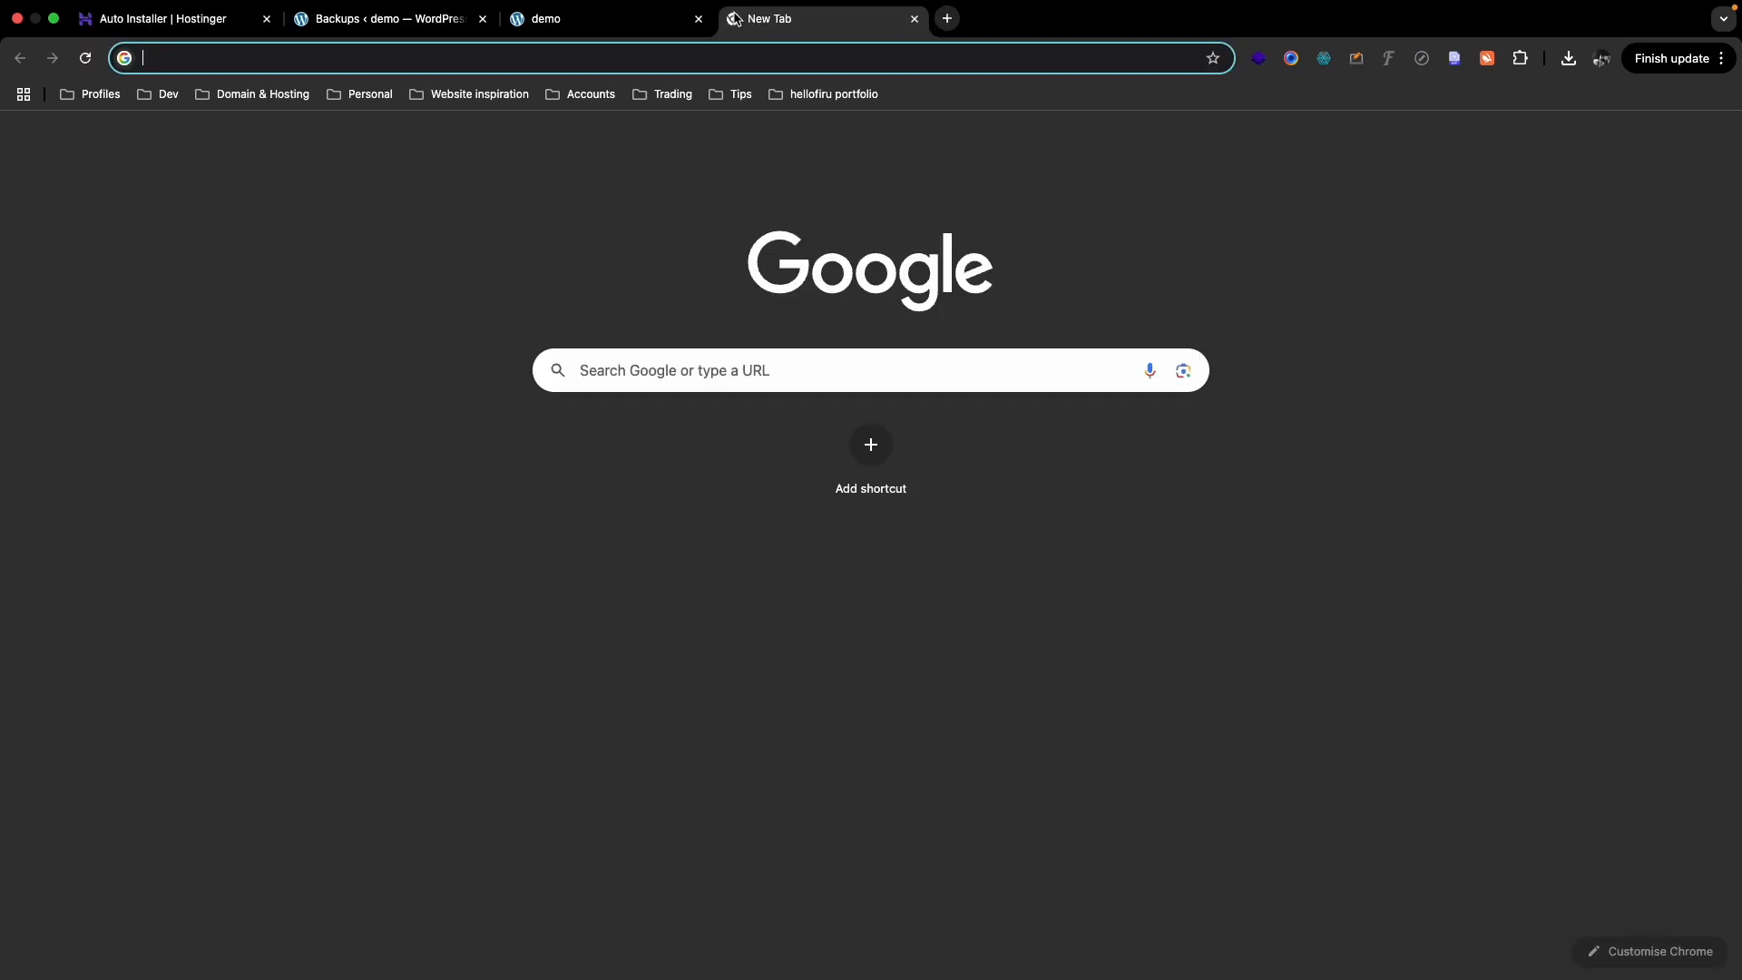
type("weby")
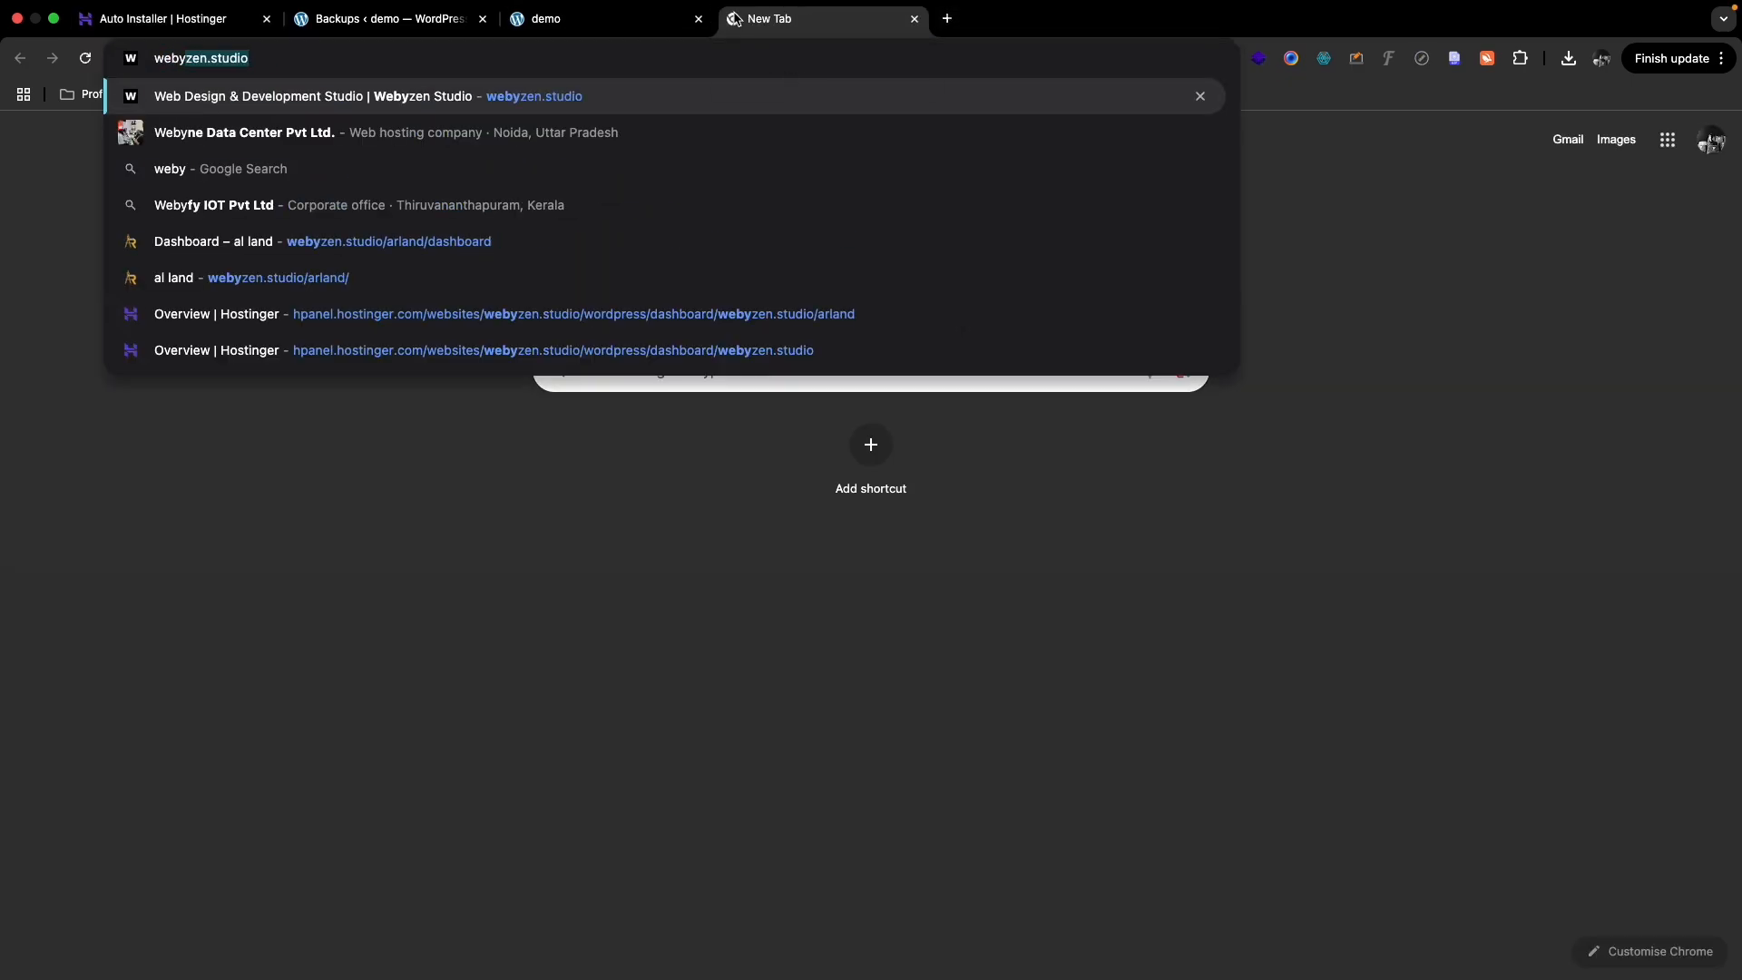
key("Right")
type("/demo")
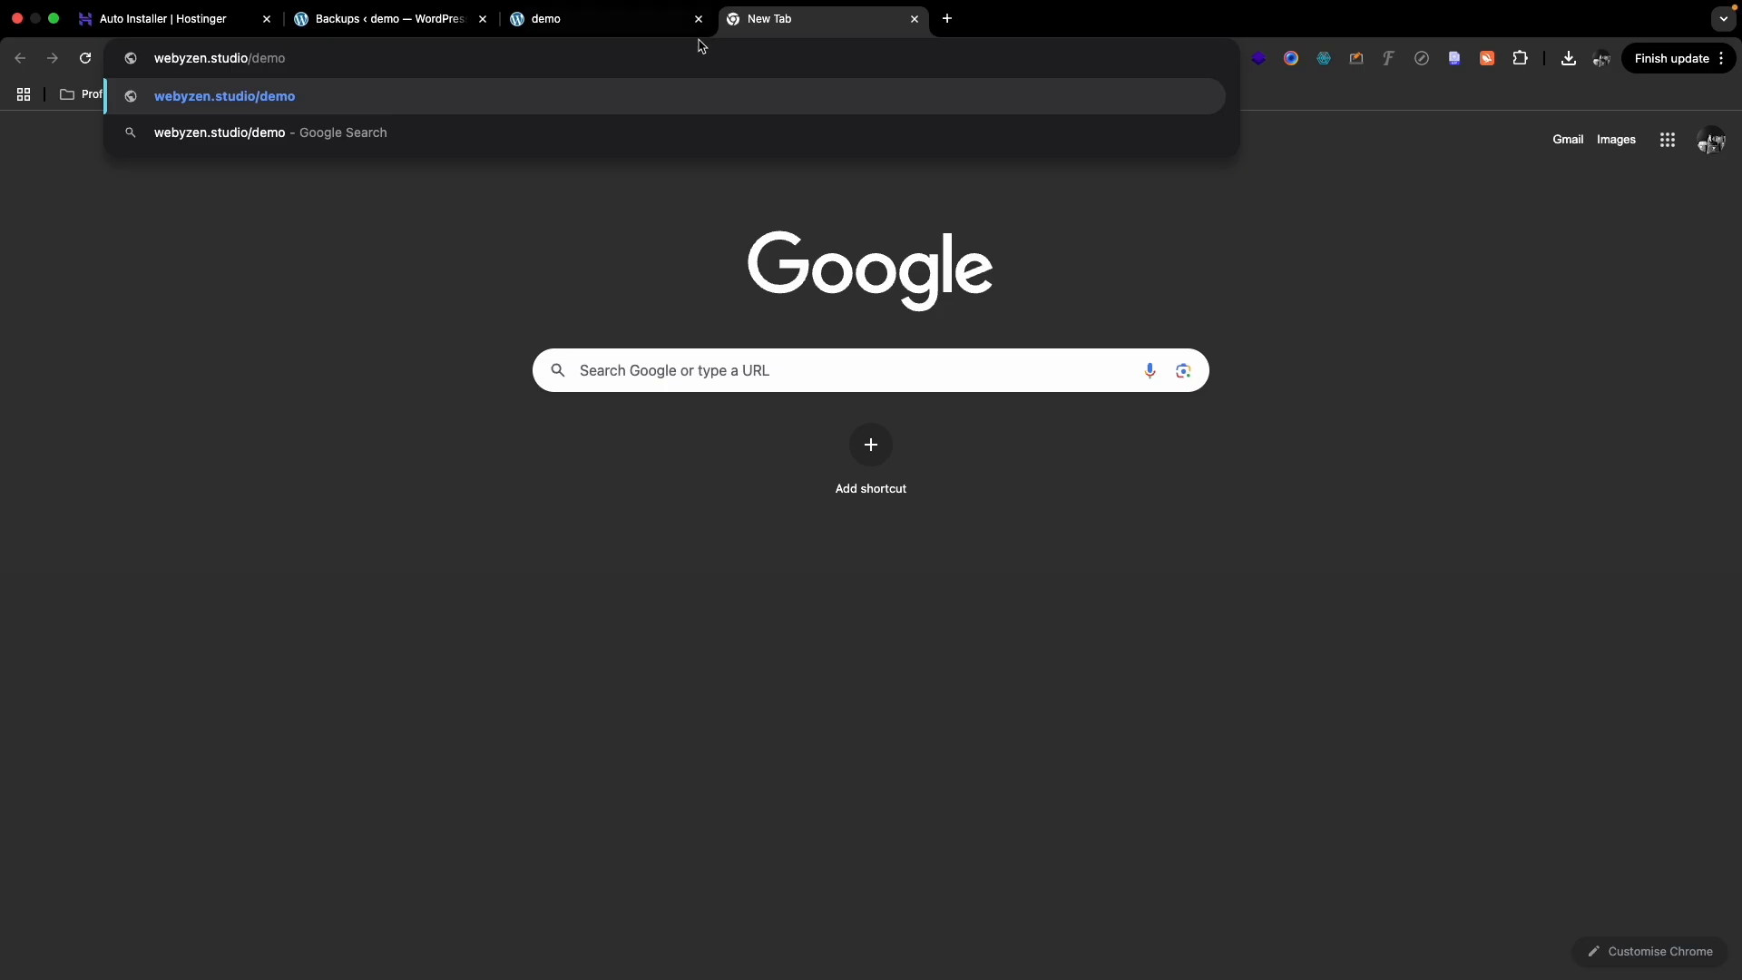
left_click(202, 20)
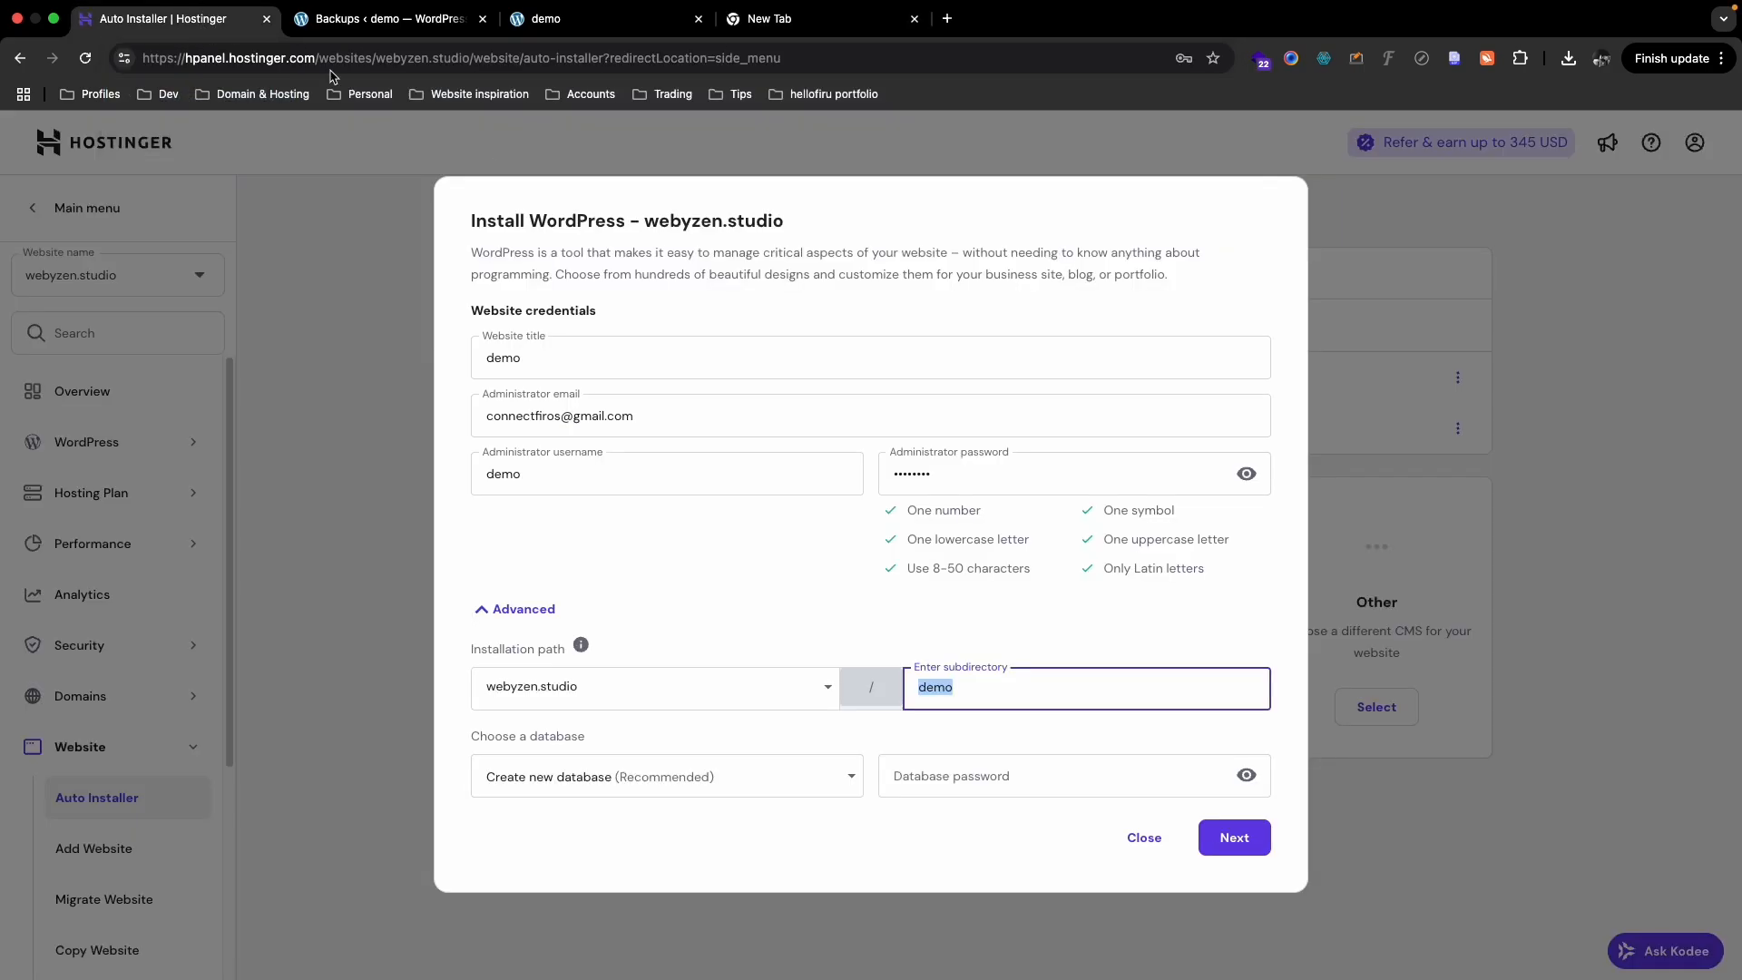
- Dismiss the password breach warning, turn off automatic updates and start the WordPress install
left_click(983, 687)
left_click(1230, 840)
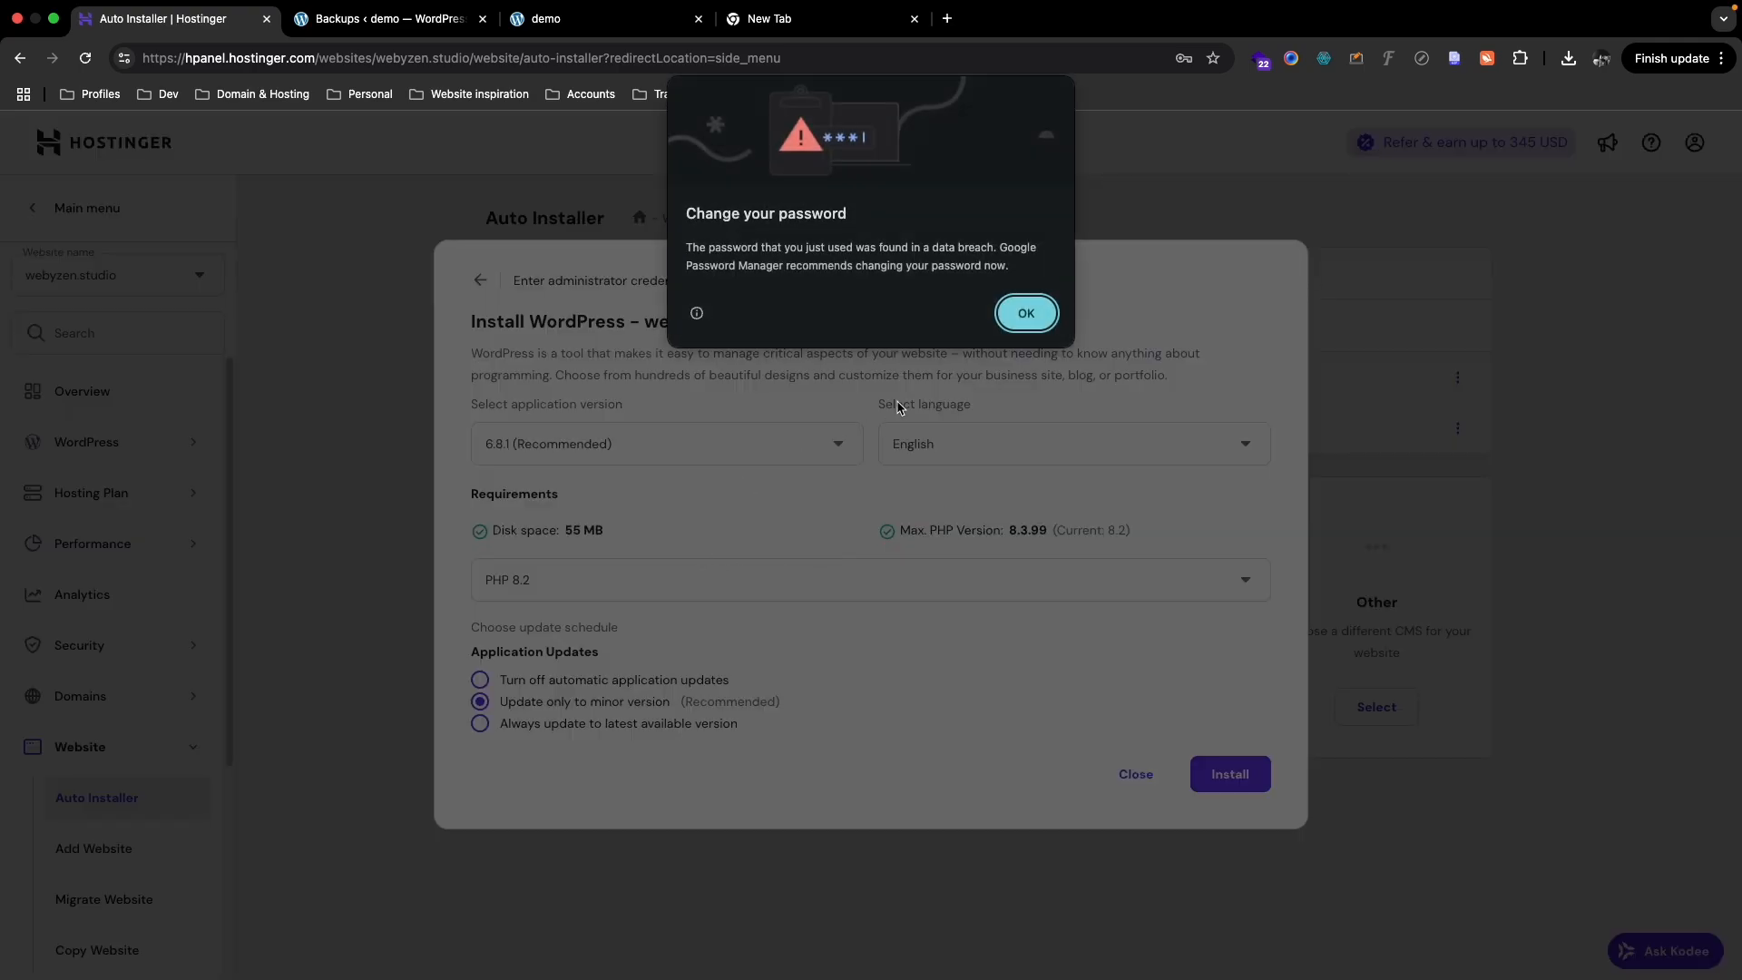
left_click(1026, 309)
left_click(484, 681)
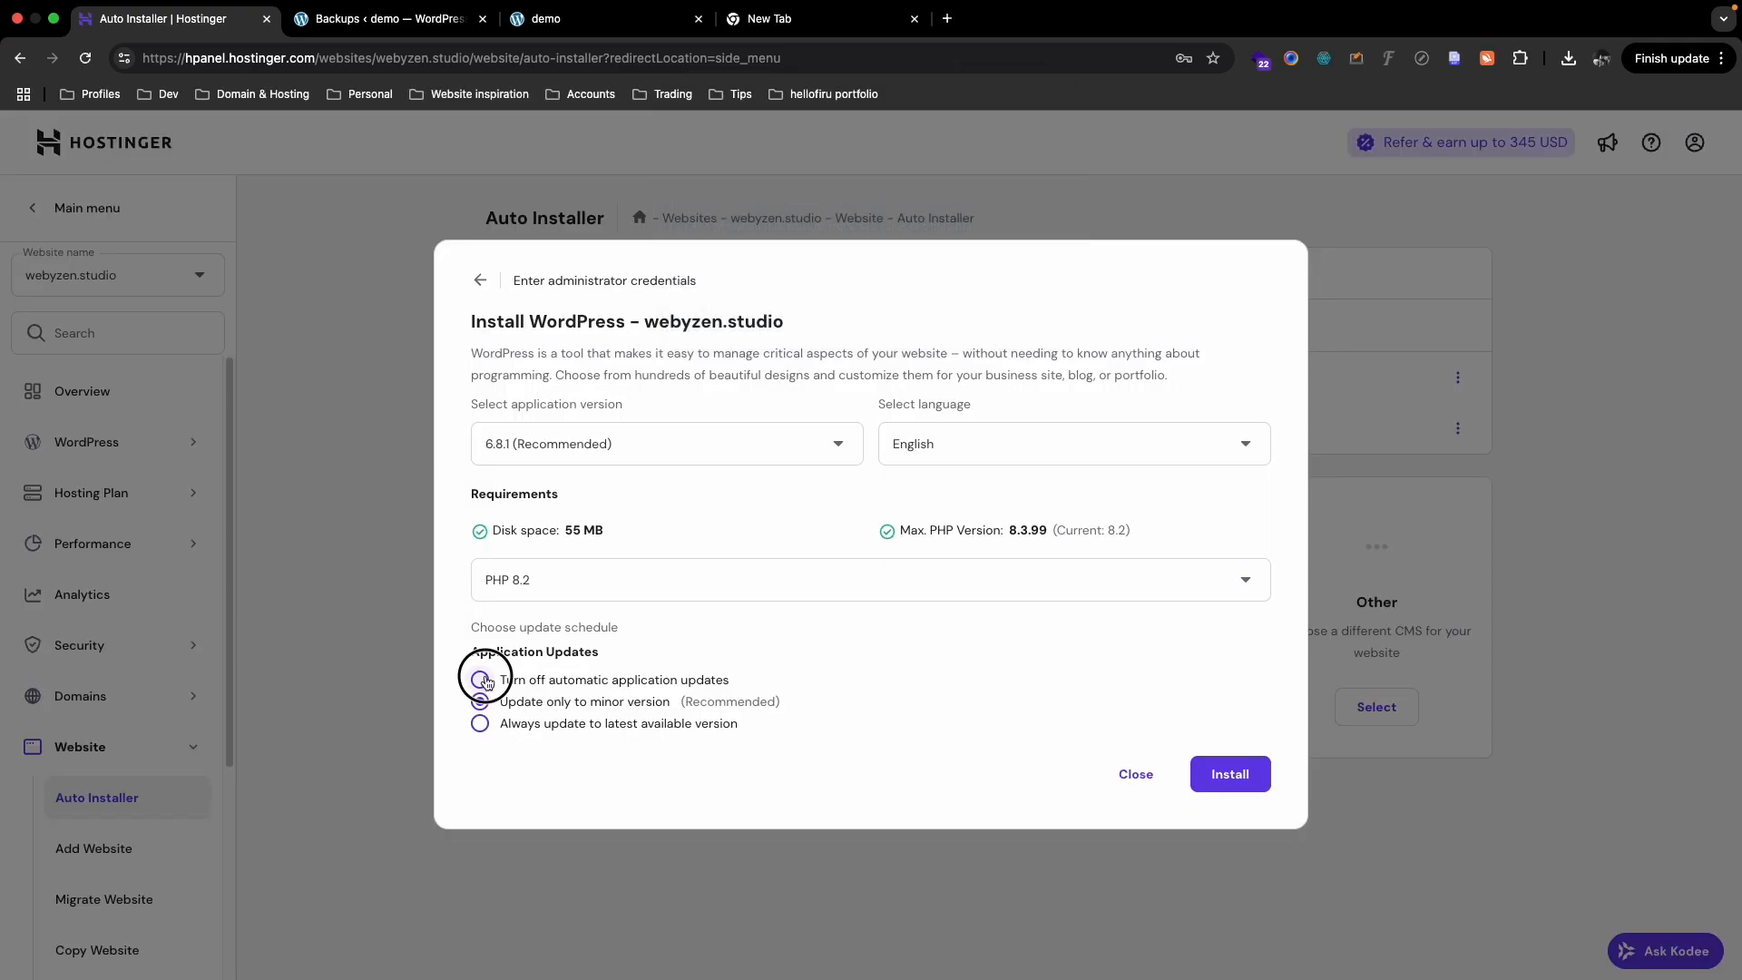
left_click_drag(733, 682, 569, 676)
left_click(752, 637)
left_click(1232, 776)
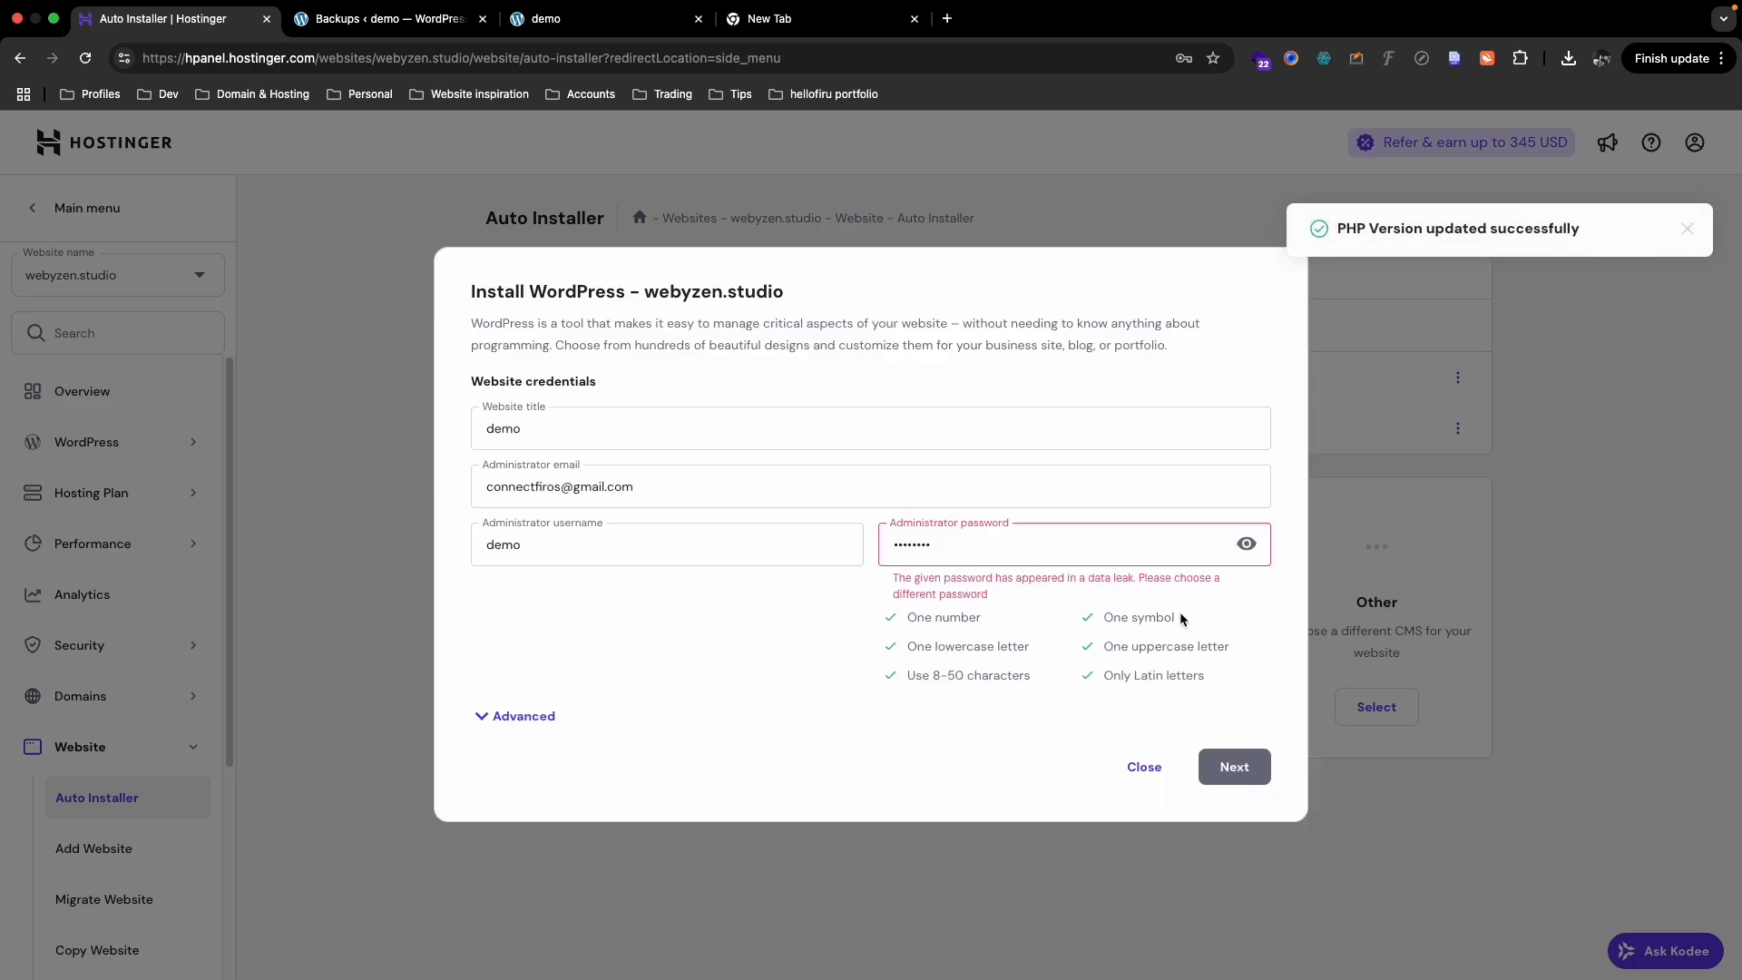
- Strengthen the admin password by adding a symbol at each end, then submit
left_click(1248, 549)
left_click(1247, 545)
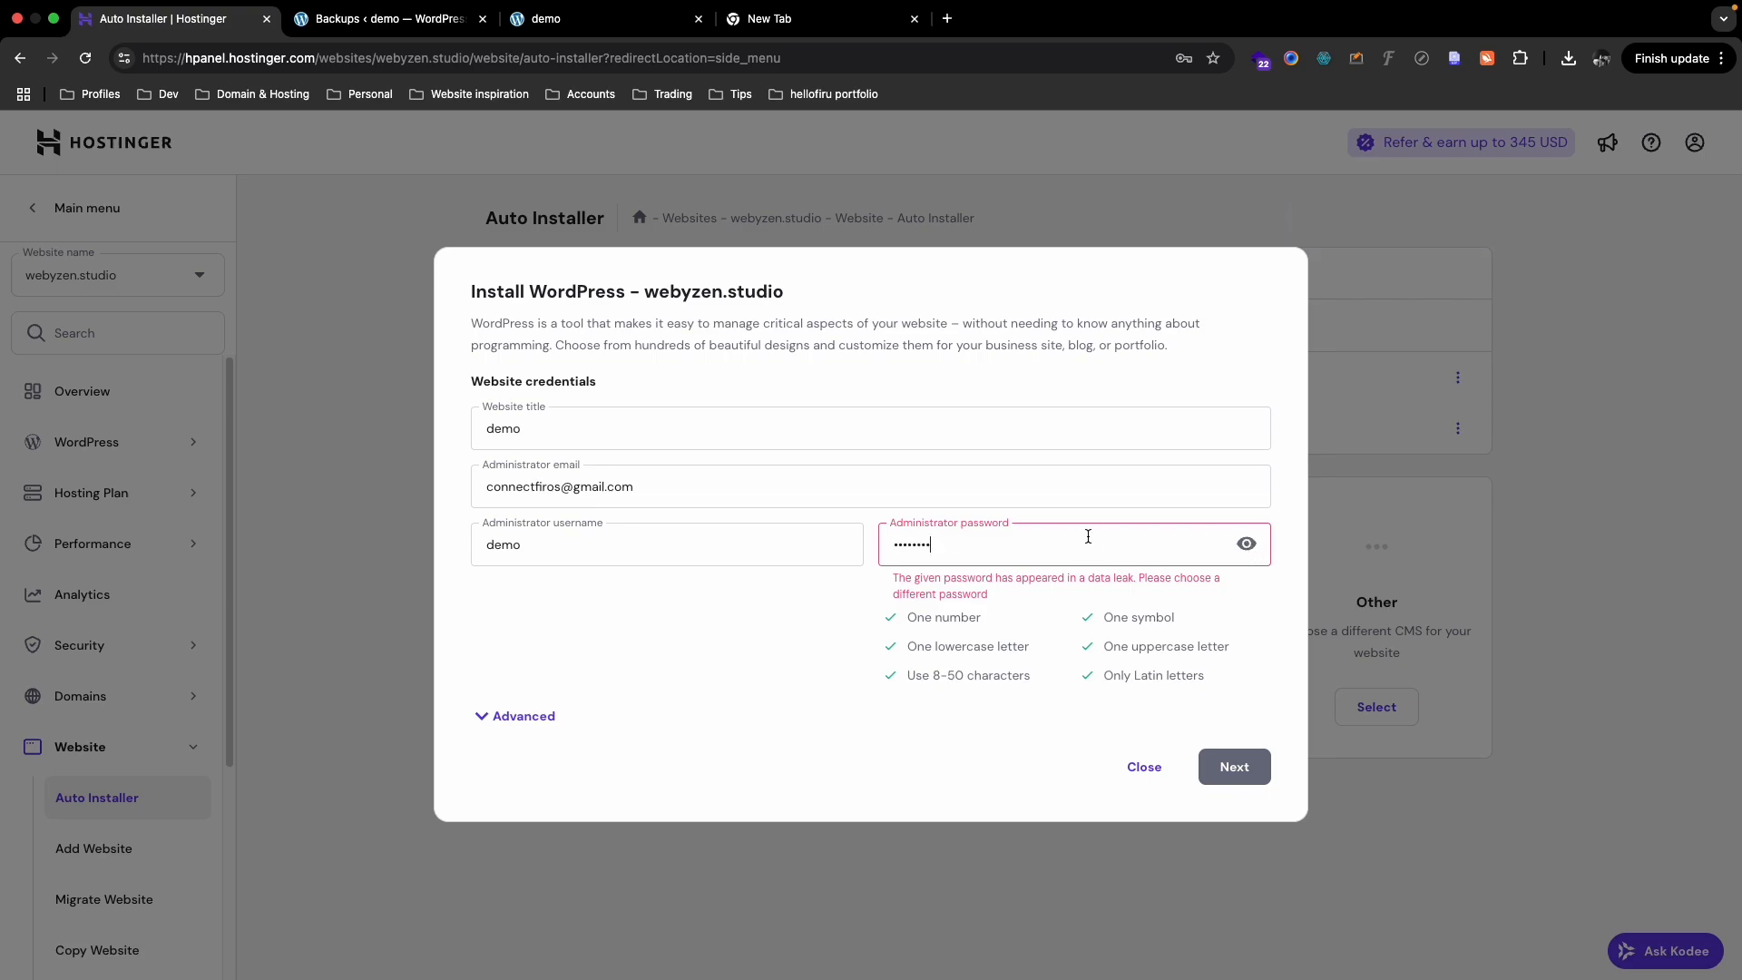
left_click(1247, 545)
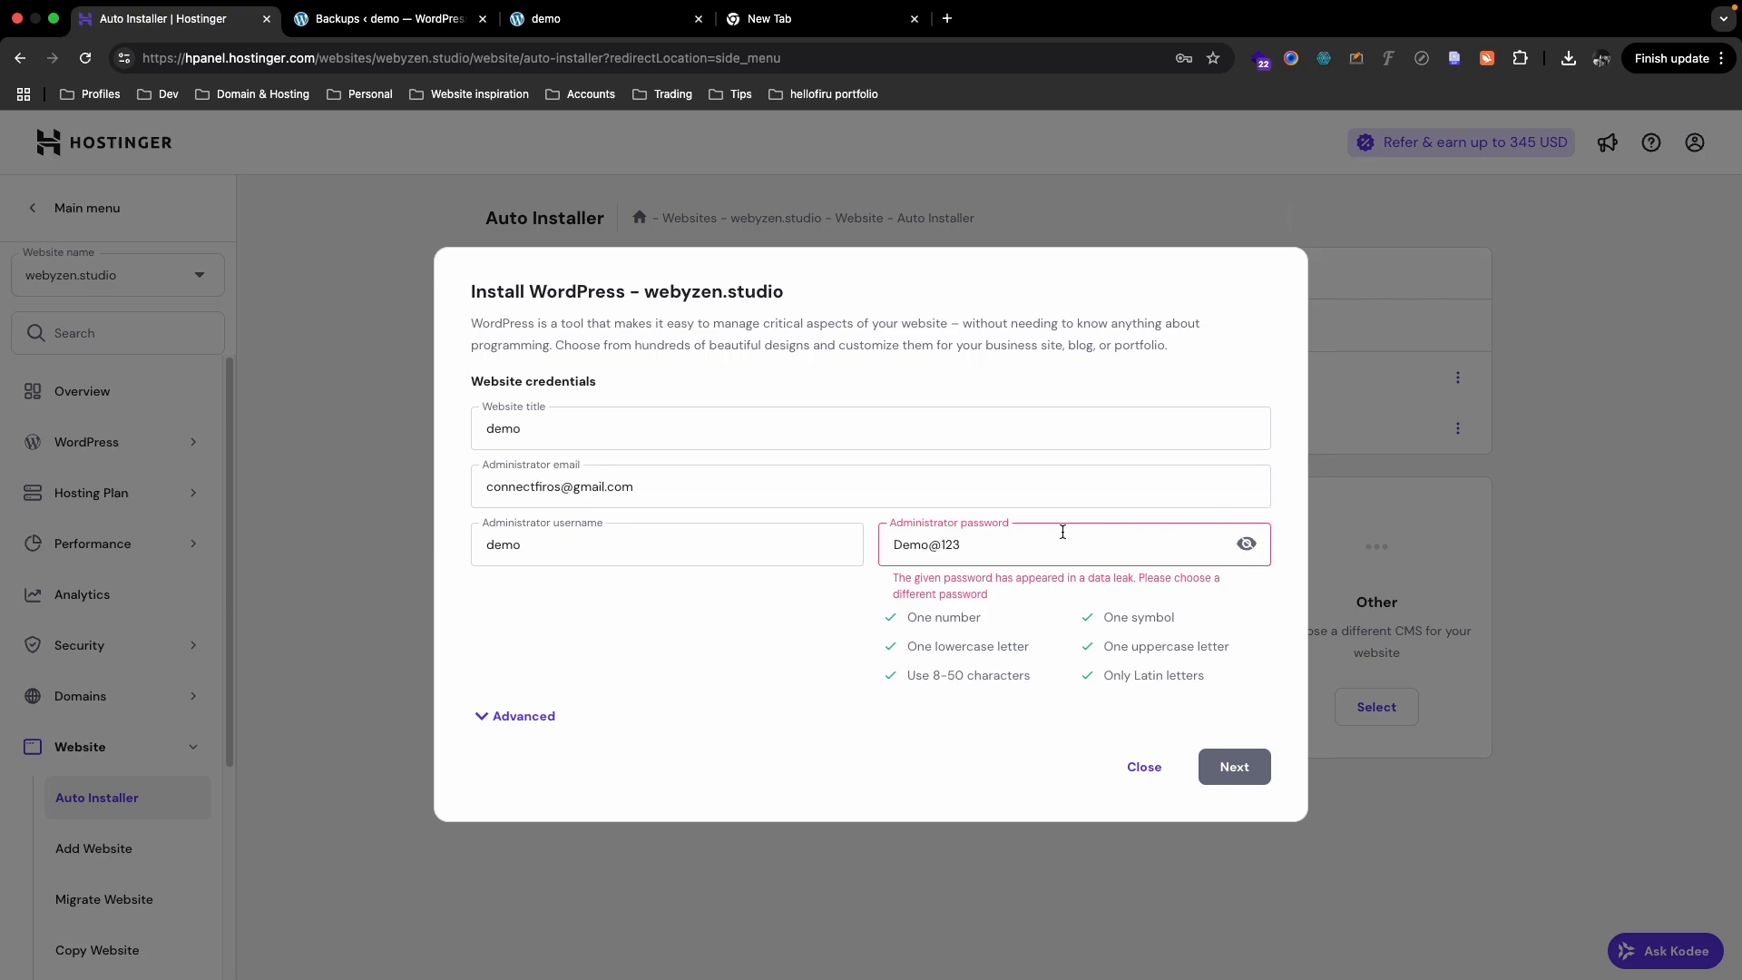
left_click(883, 545)
left_click(980, 569)
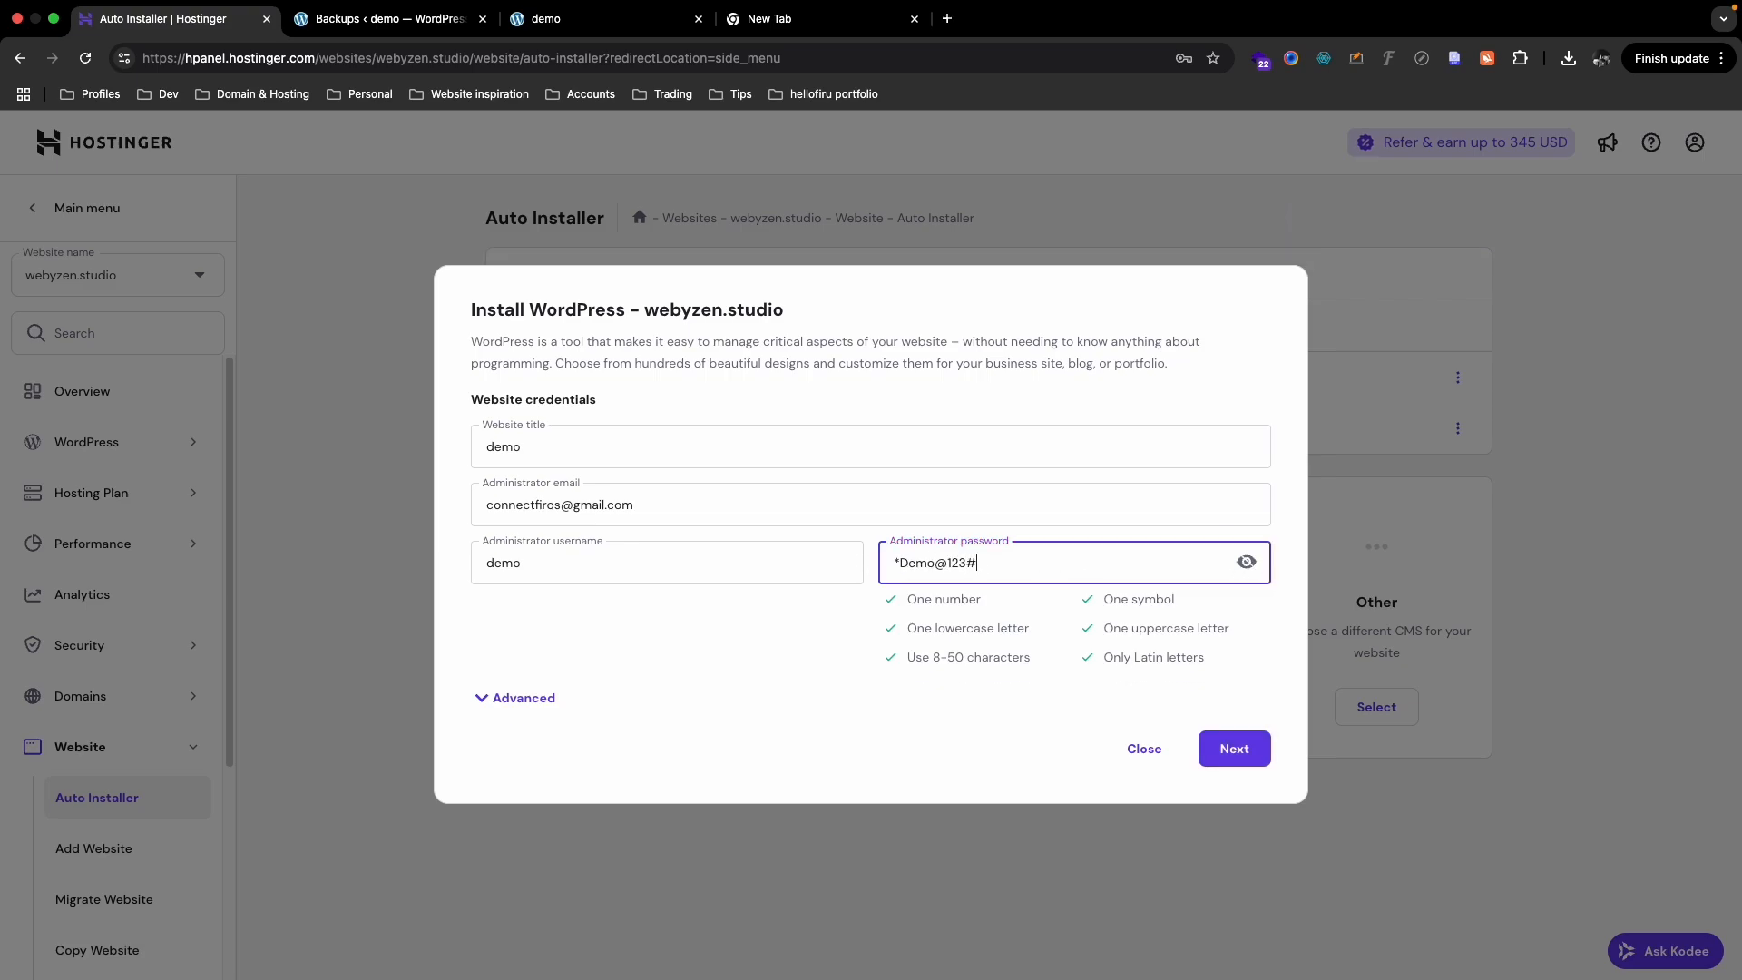
triple_click(978, 566)
left_click(1230, 747)
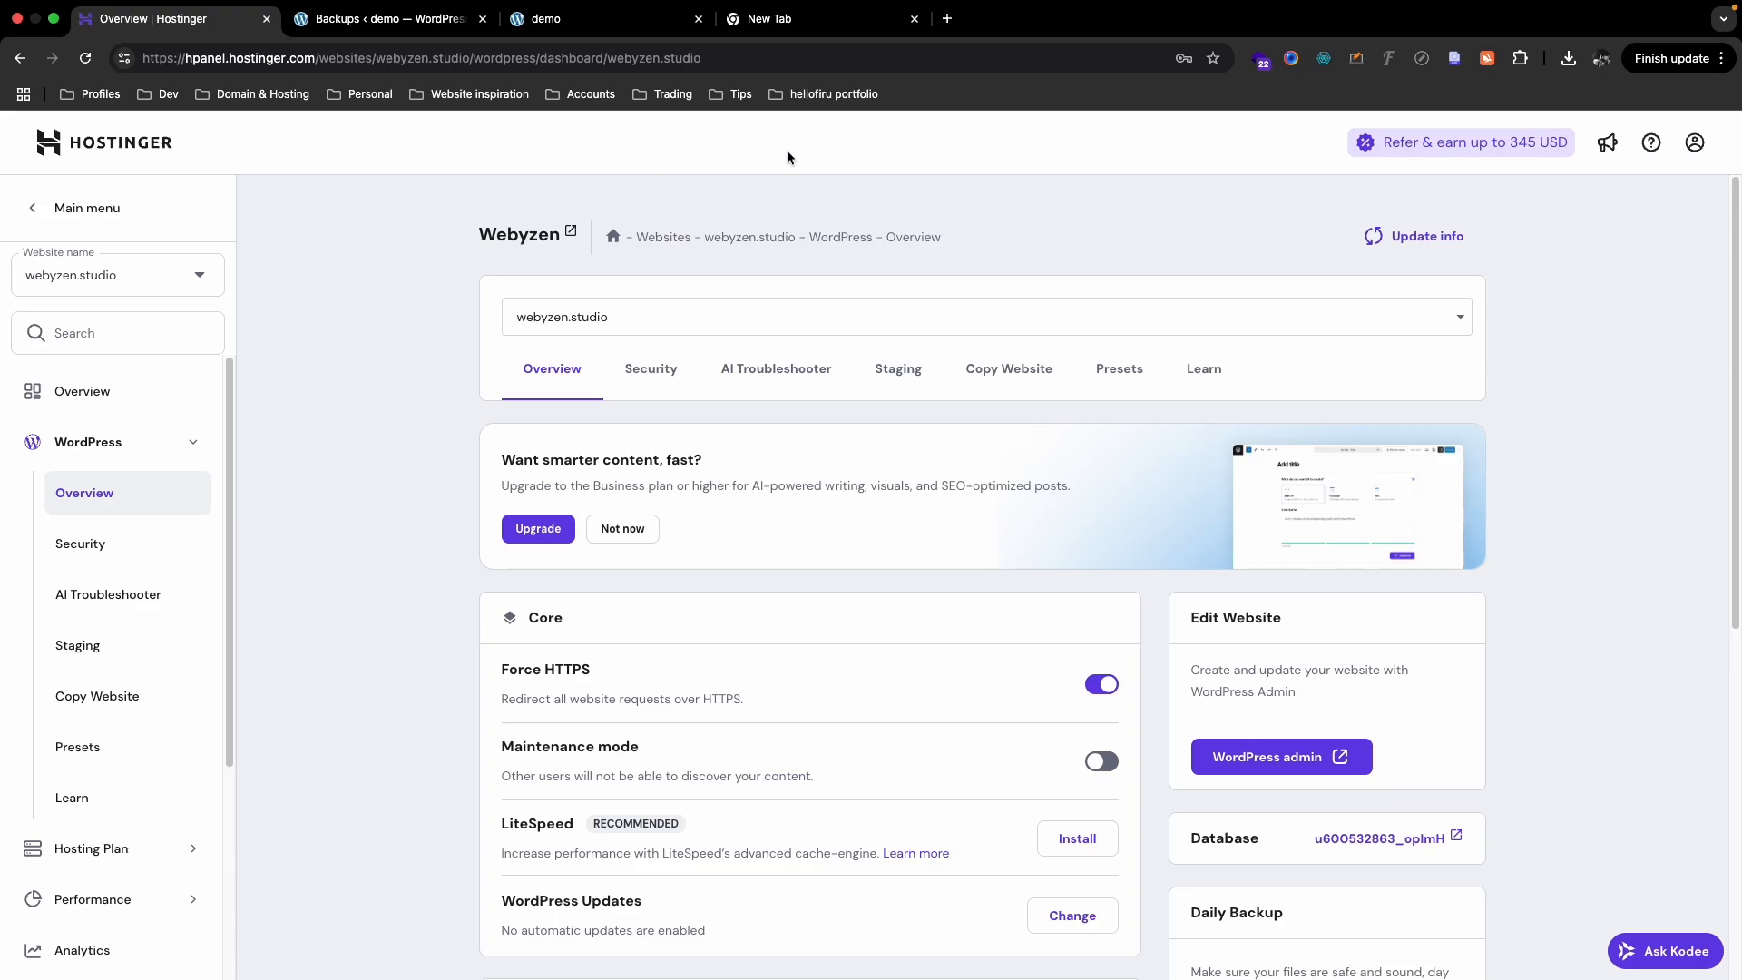
- Switch hPanel to webyzen.studio/demo, close the blank tab, and expand Files in the sidebar
left_click(792, 323)
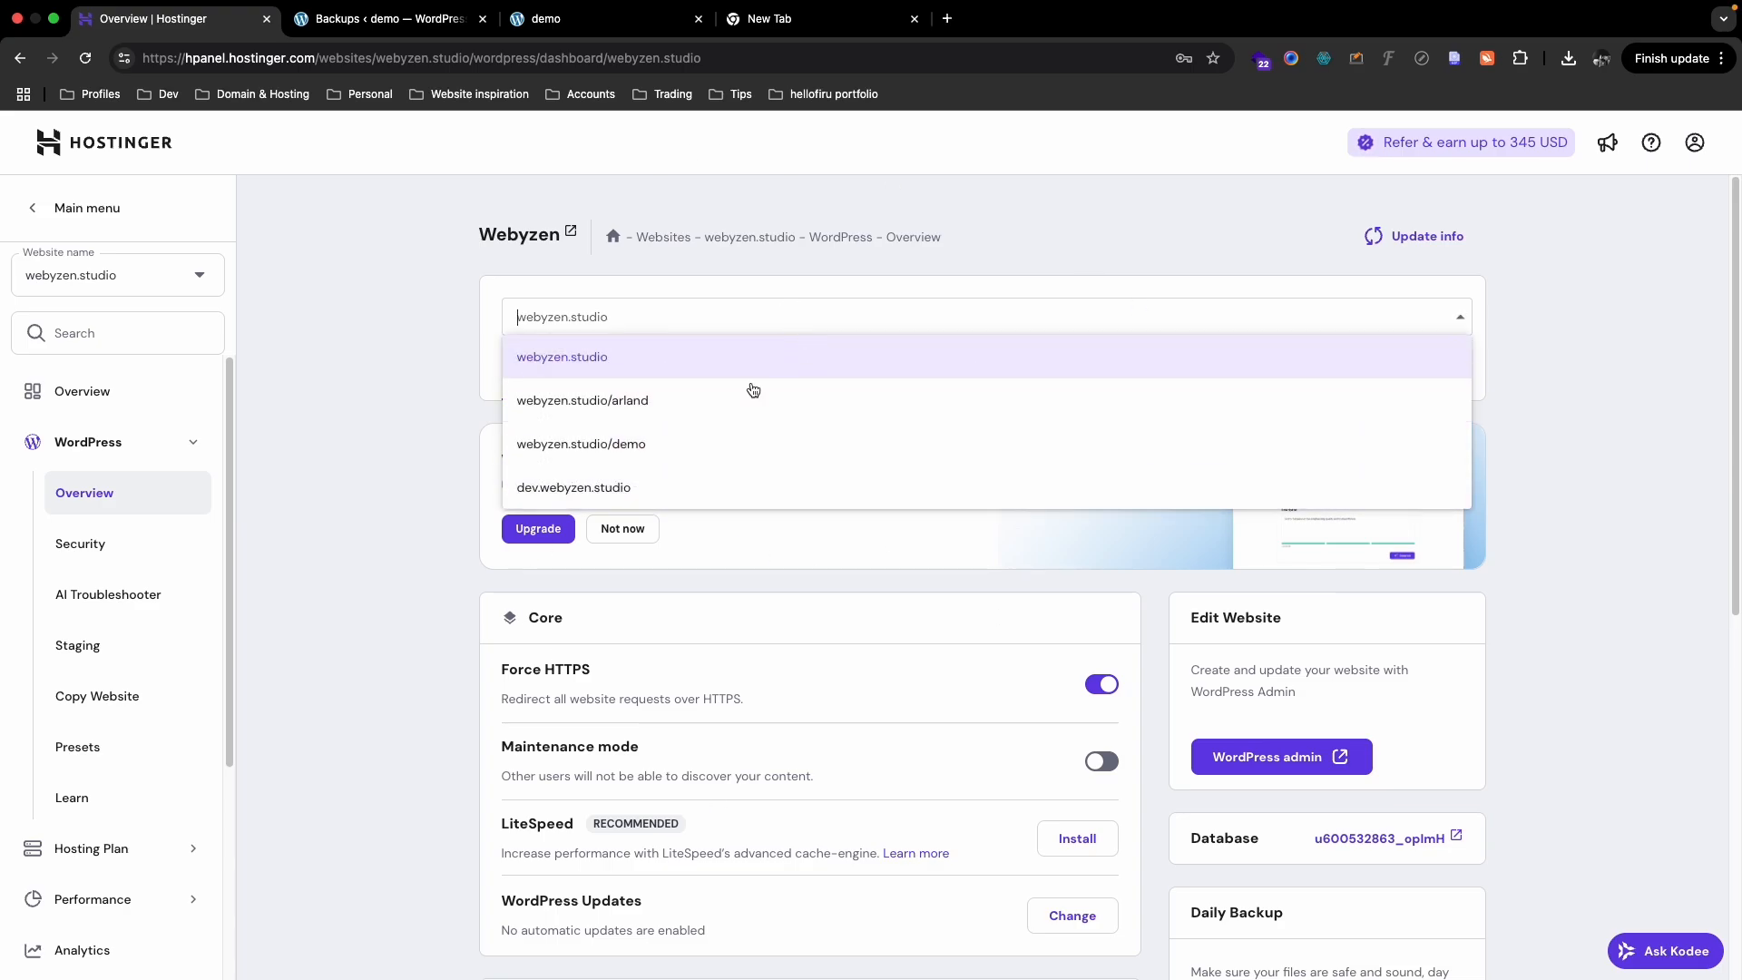
left_click(657, 443)
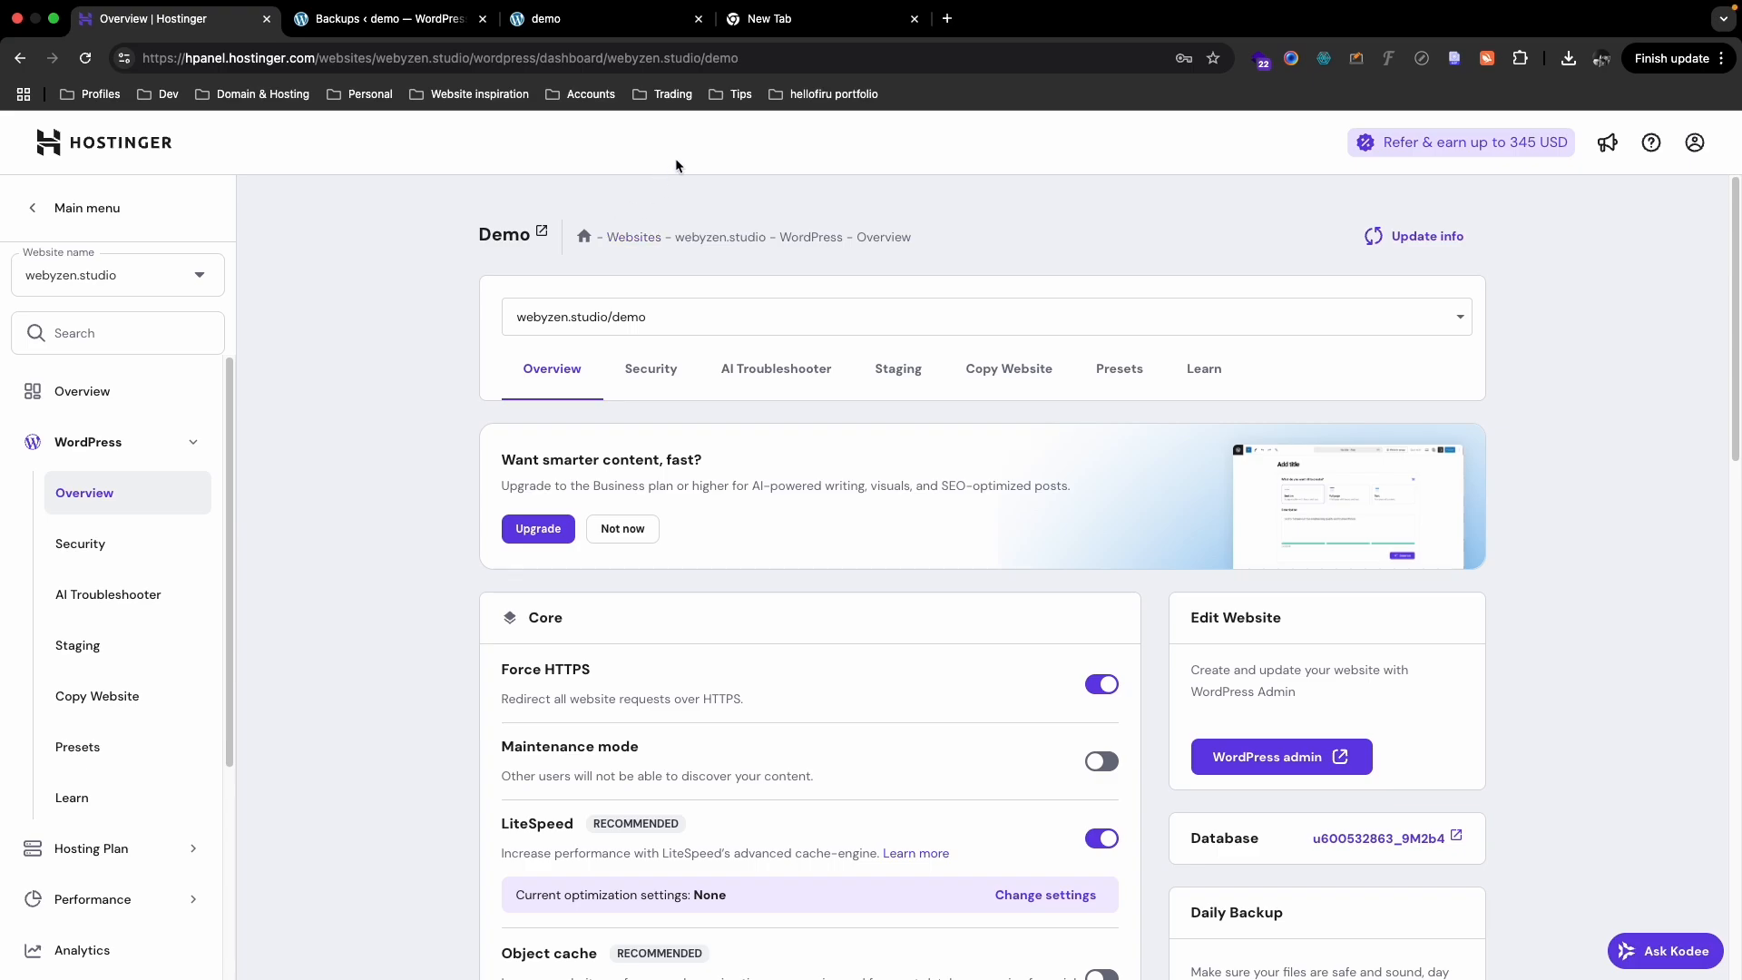
middle_click(785, 33)
scroll(101, 595, "down", 5)
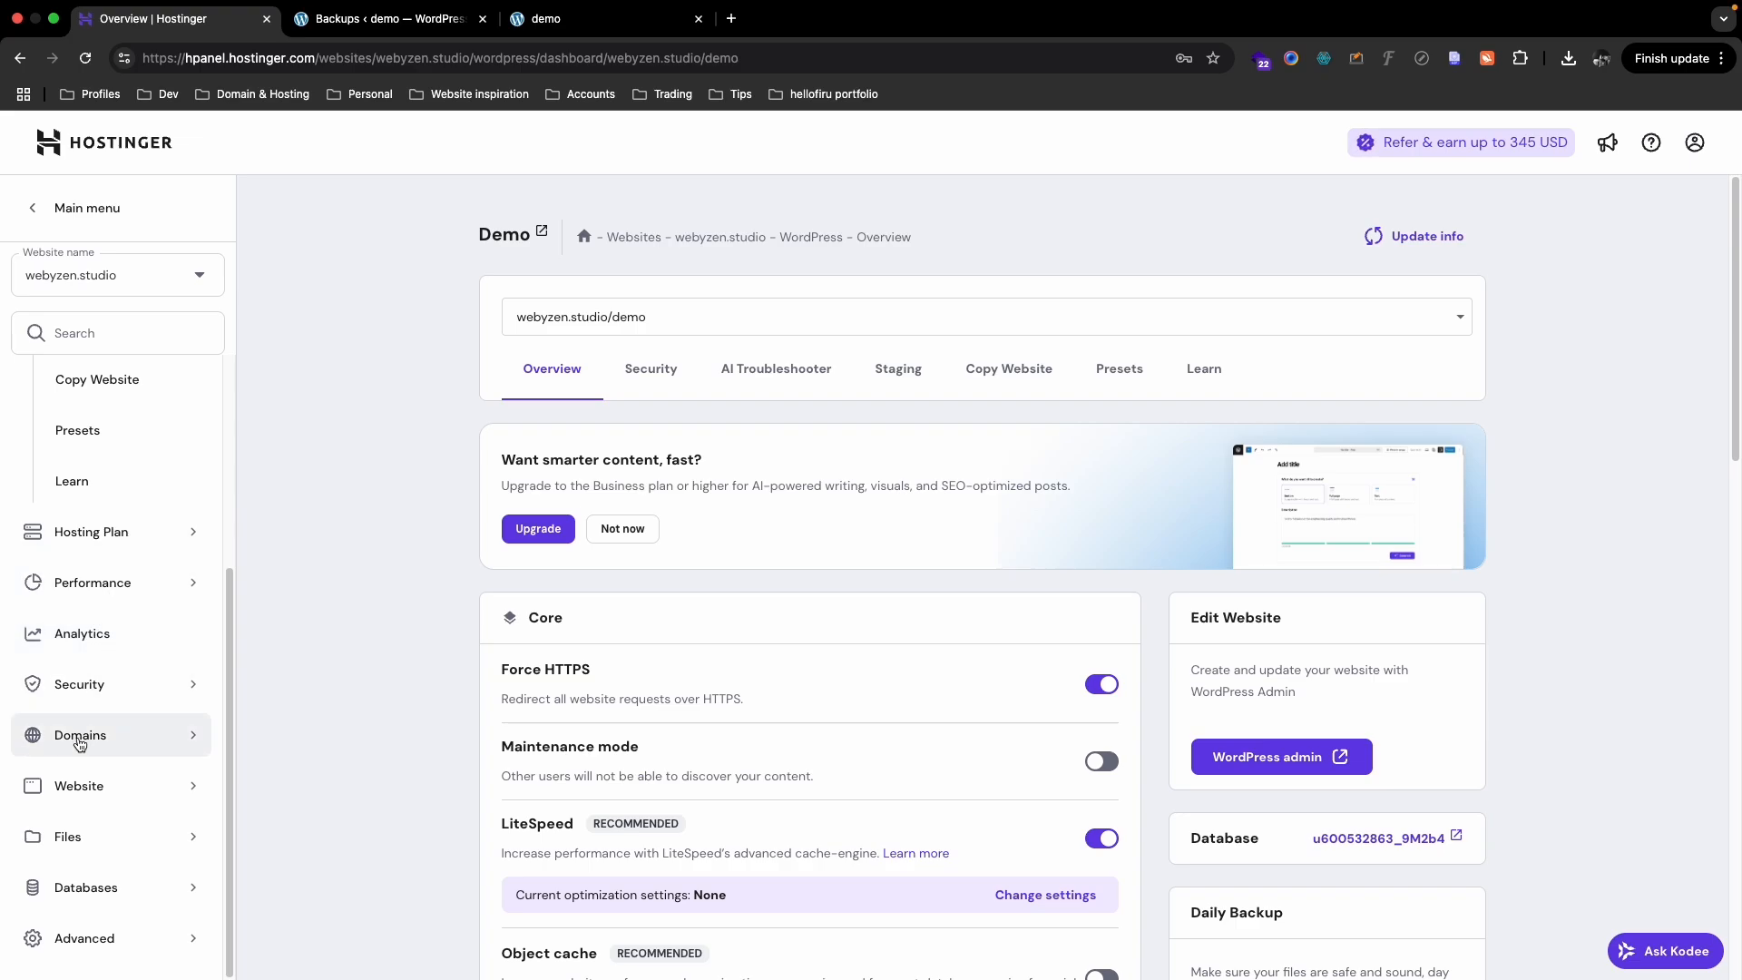
left_click(84, 839)
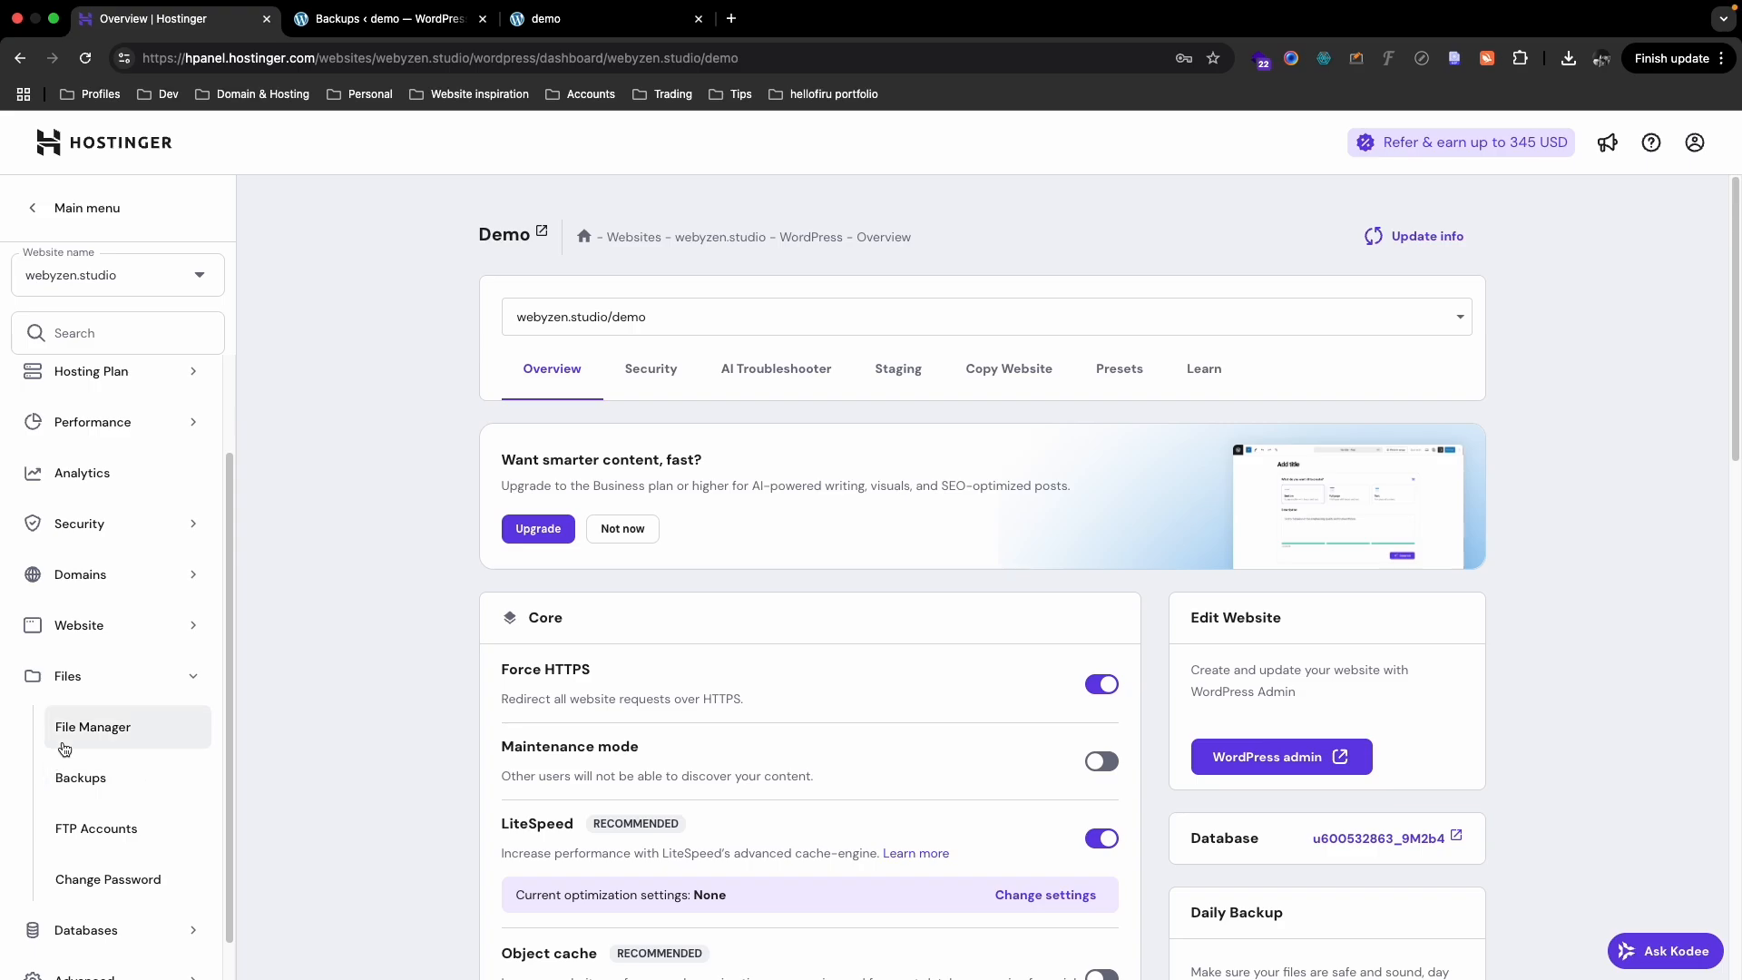
- Open Hostinger File Manager for webyzen.studio and browse into the public_html/demo folder
left_click(70, 735)
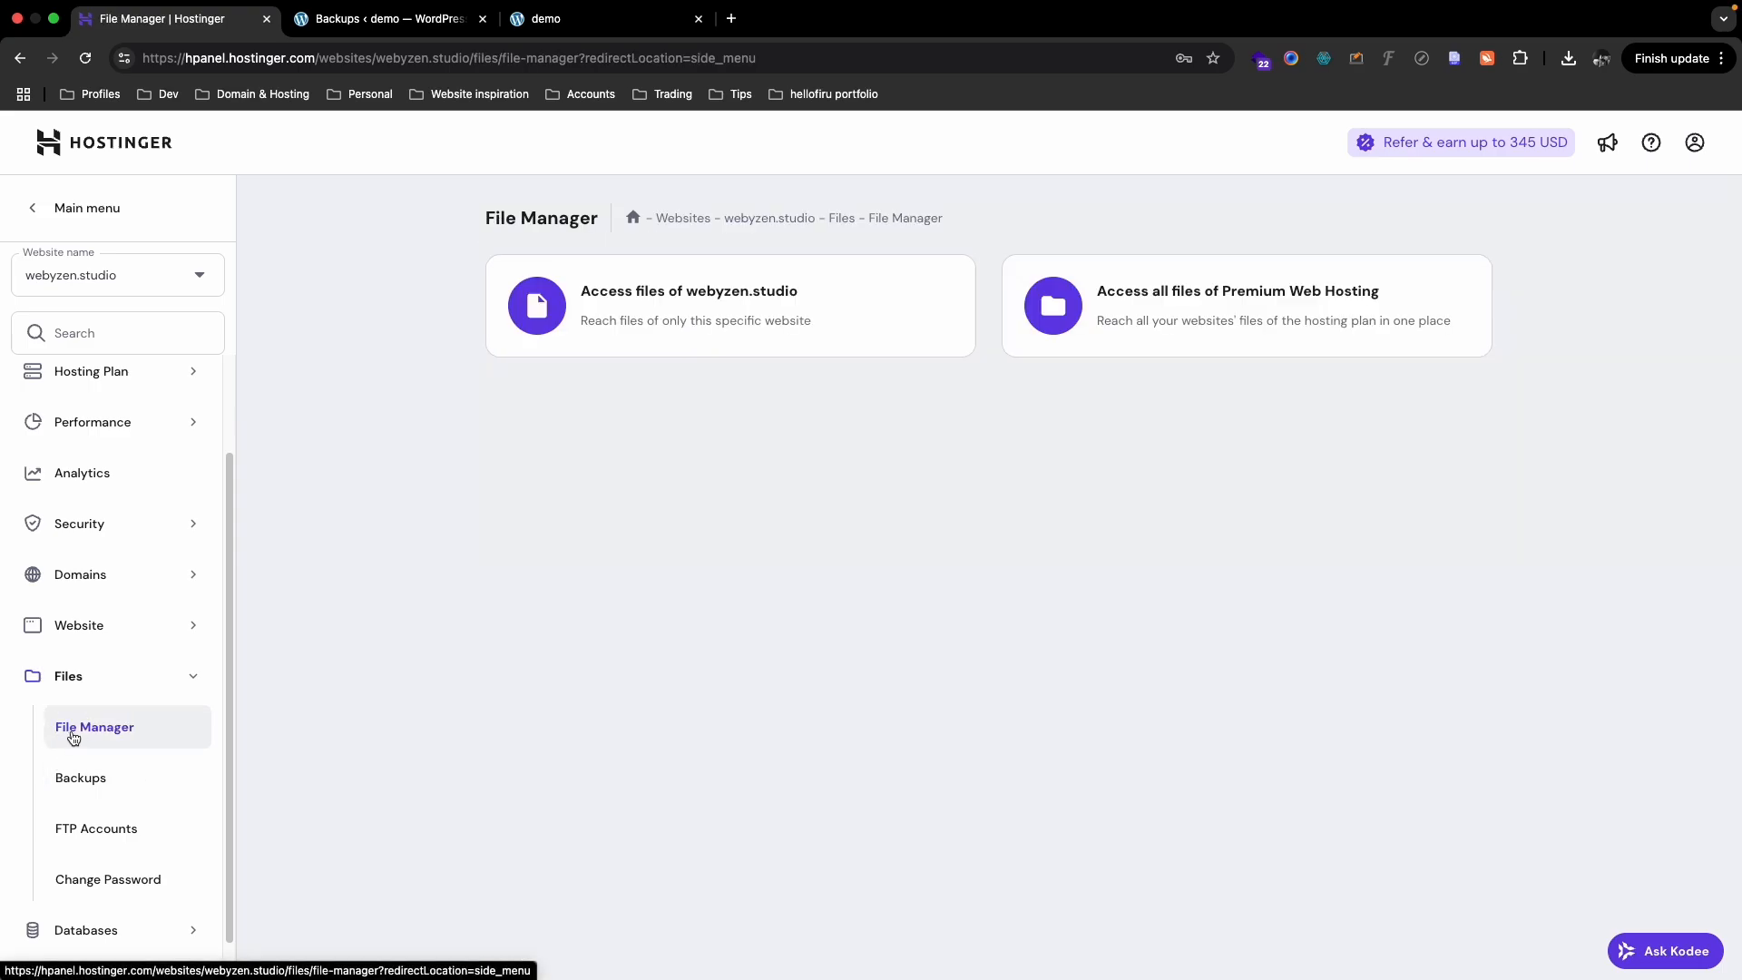
left_click(778, 304)
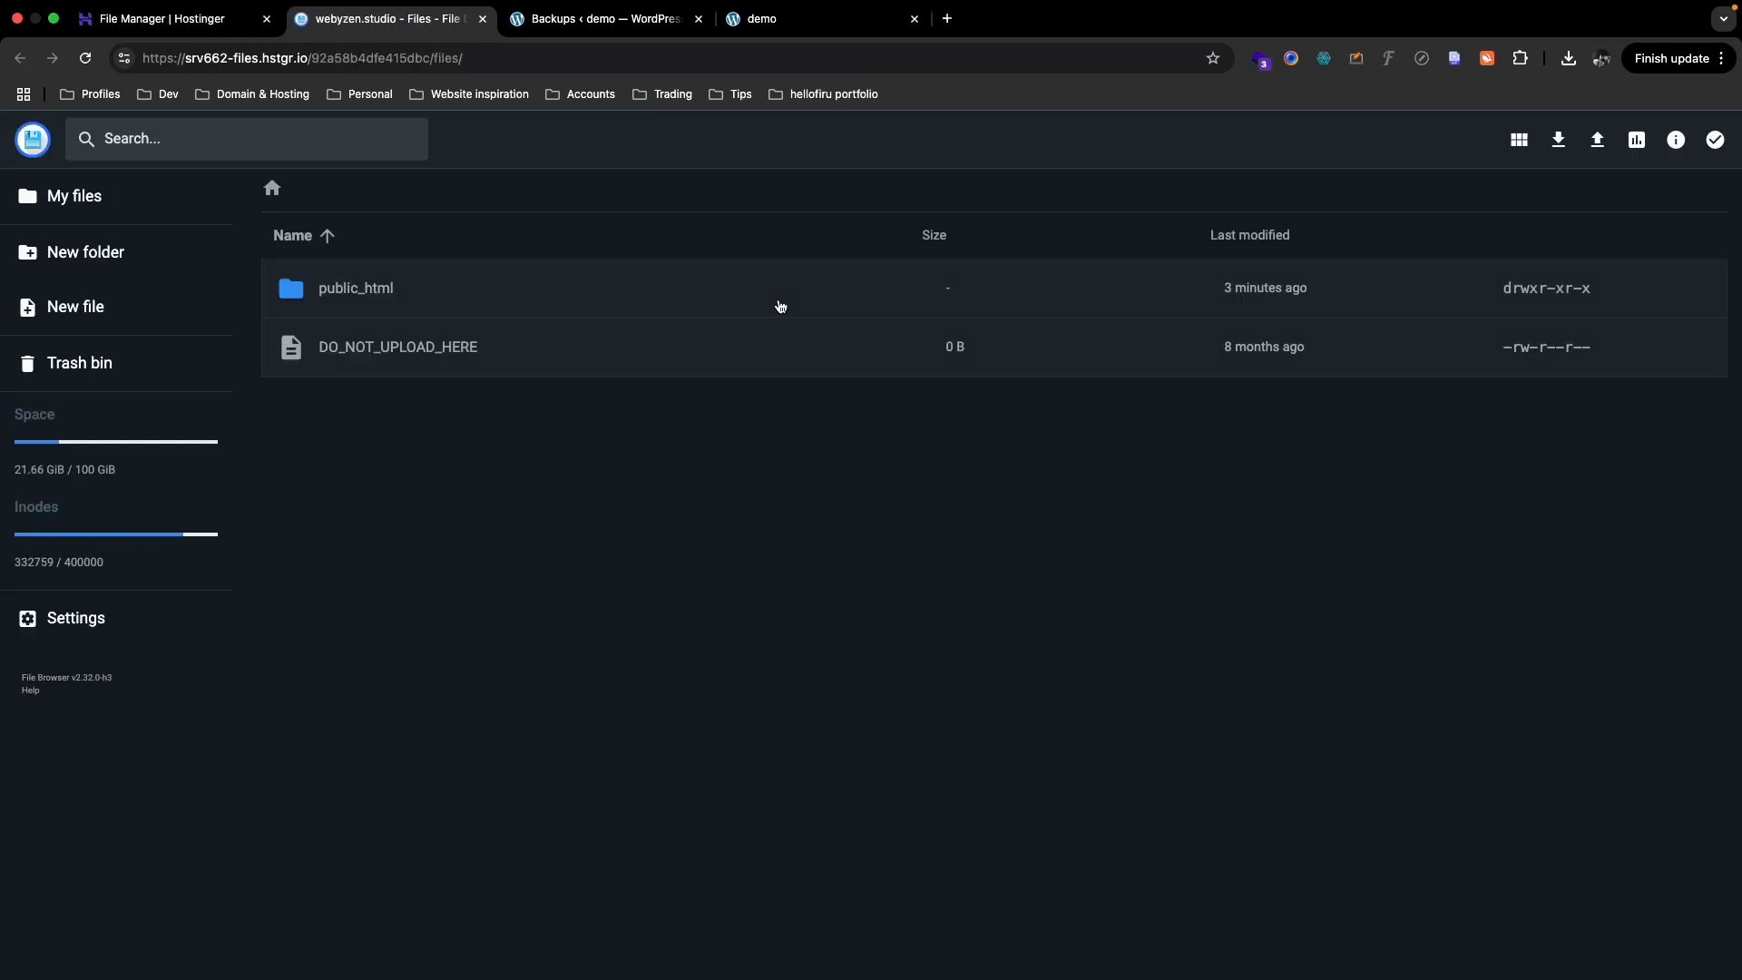
left_click(780, 306)
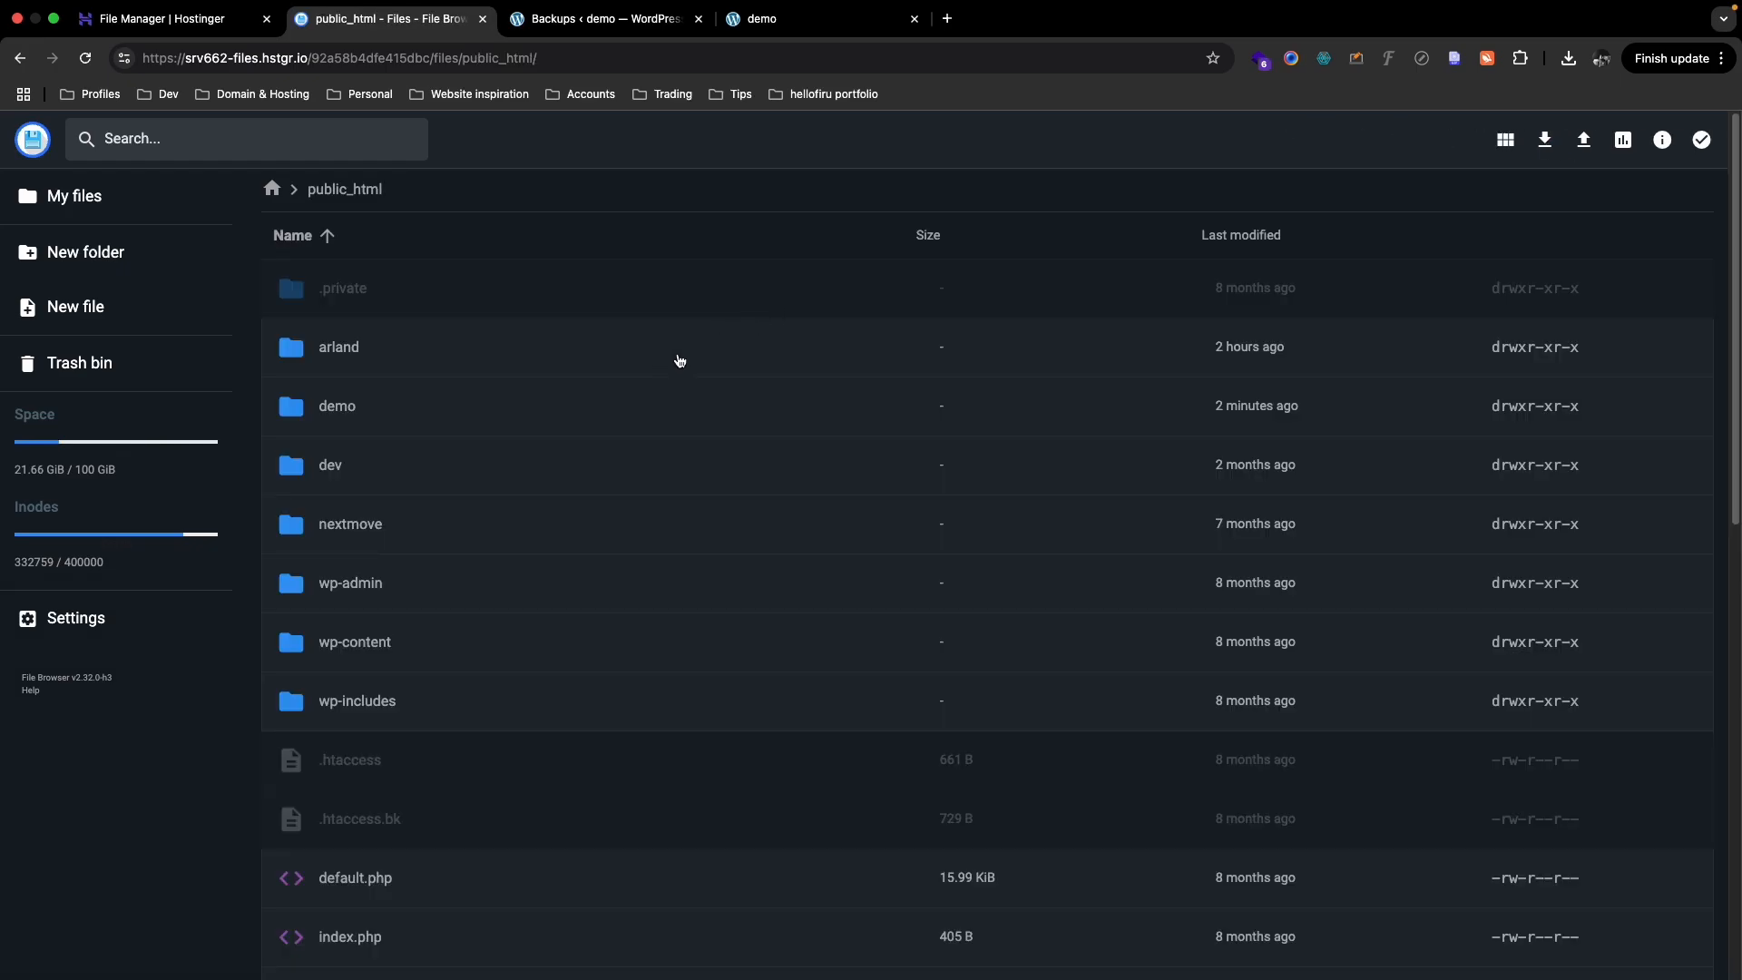
left_click(372, 406)
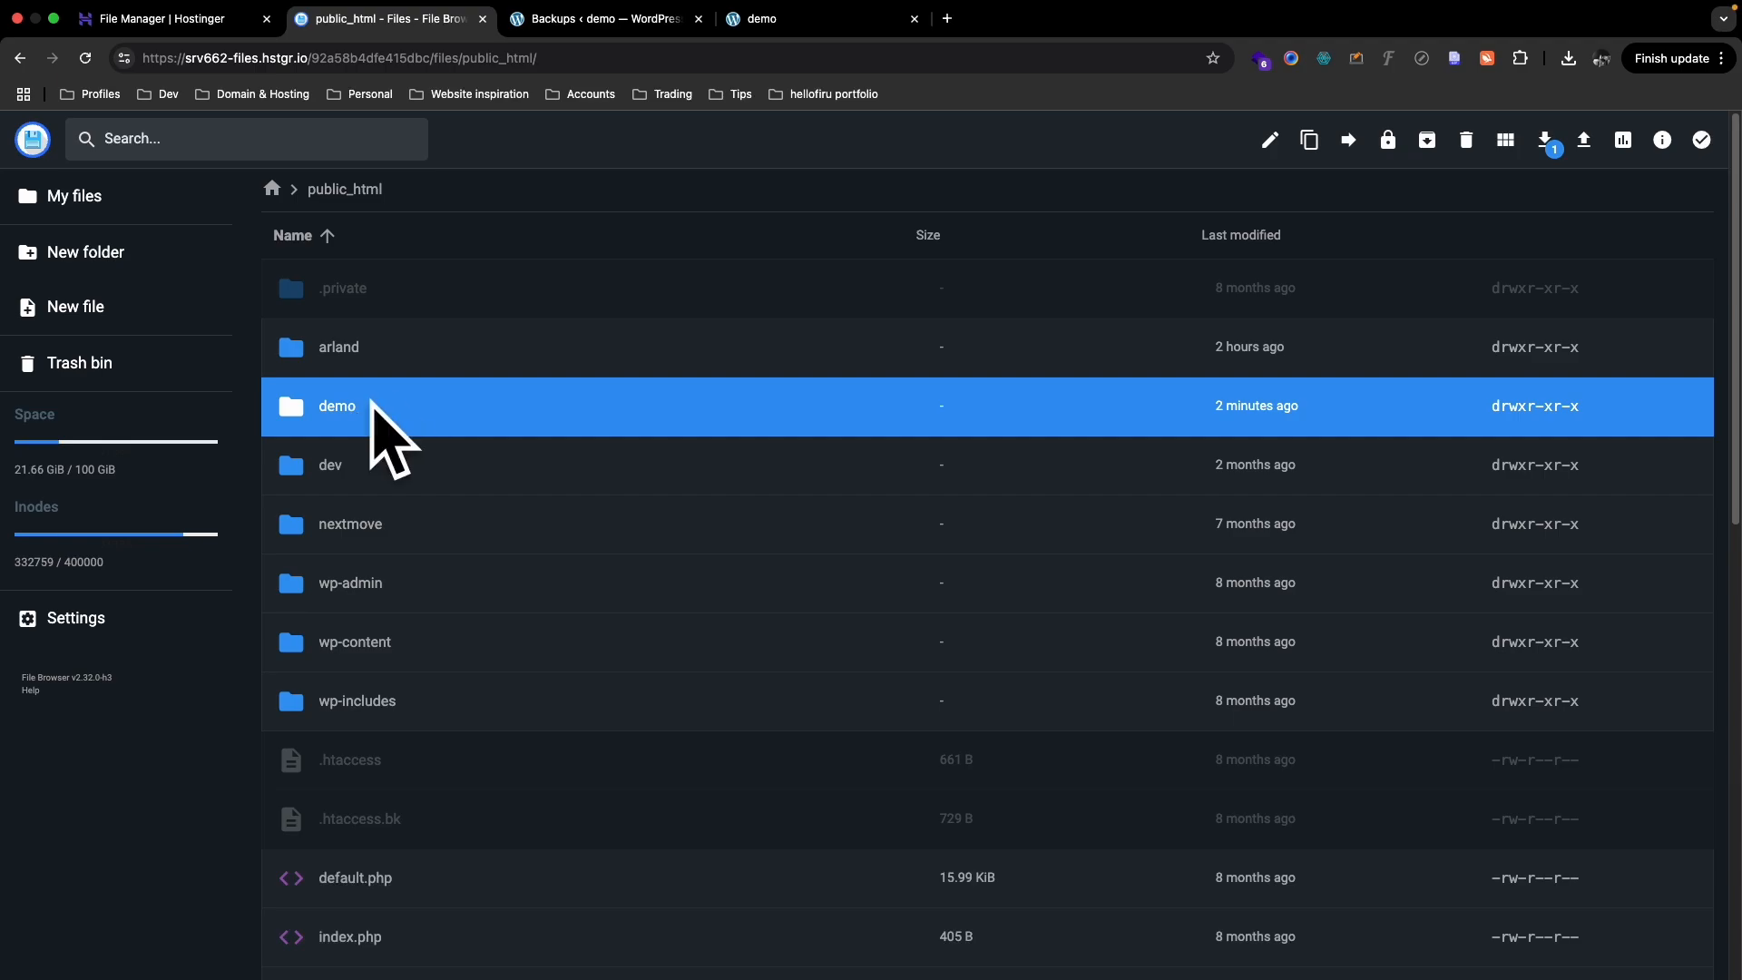
double_click(334, 415)
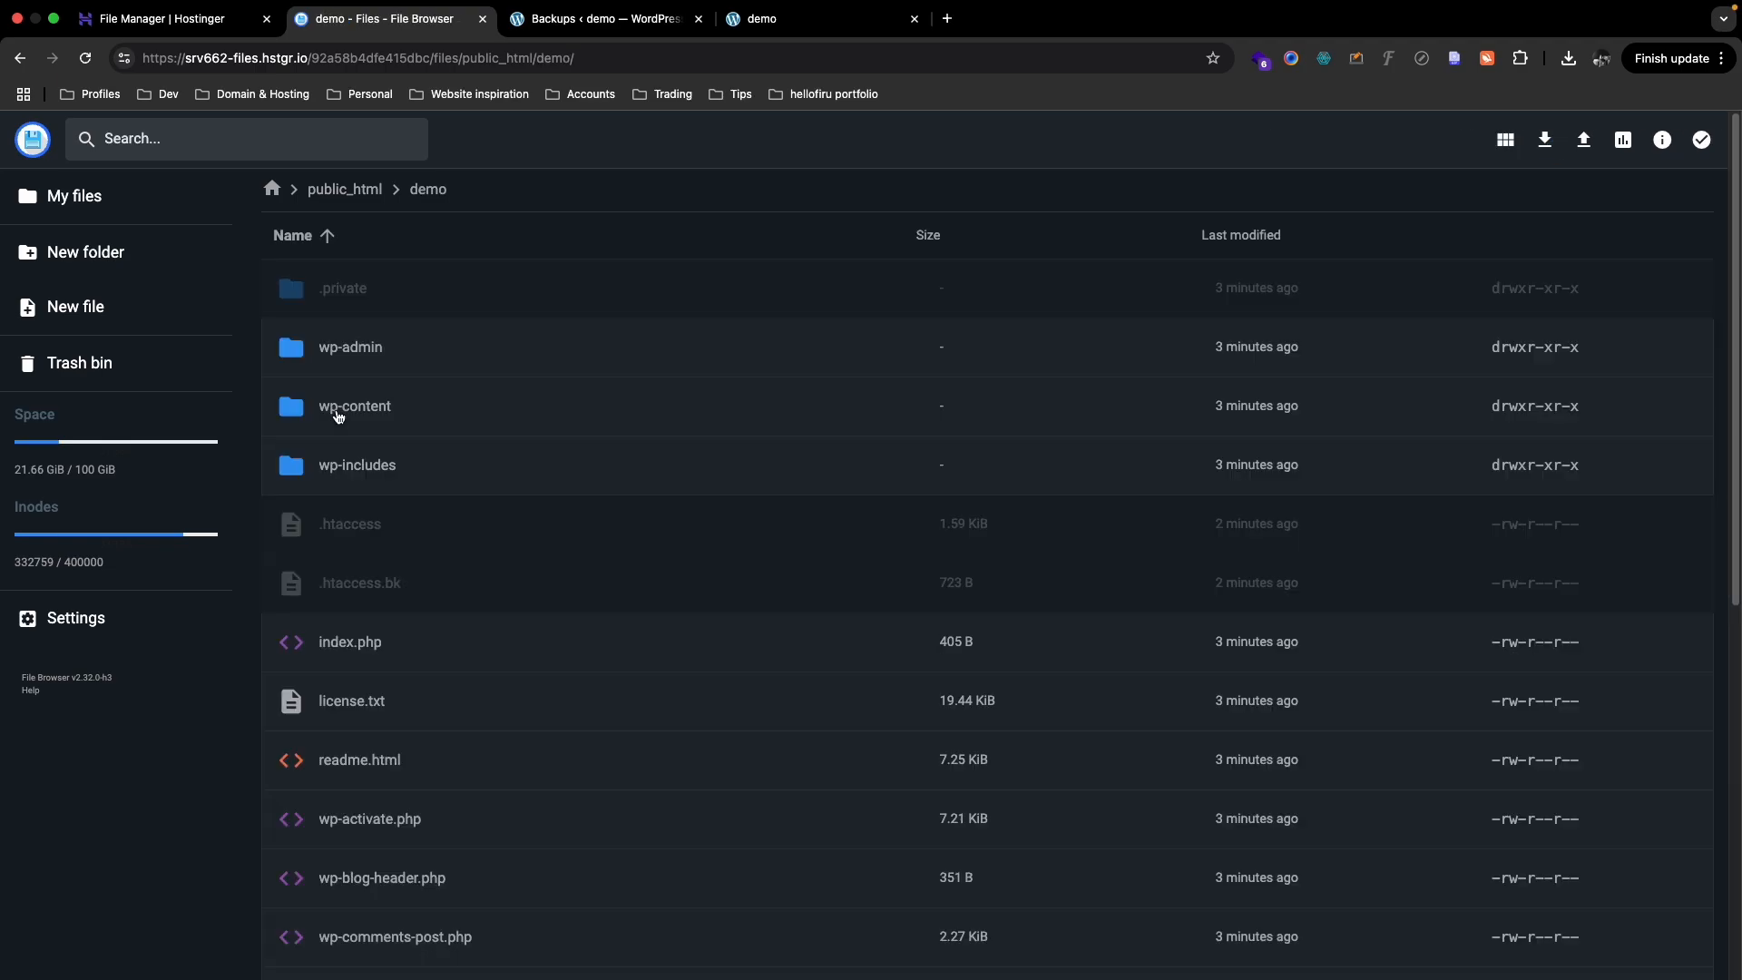
left_click(374, 342)
left_click(390, 416)
left_click(424, 356)
scroll(430, 419, "down", 7)
scroll(428, 423, "up", 8)
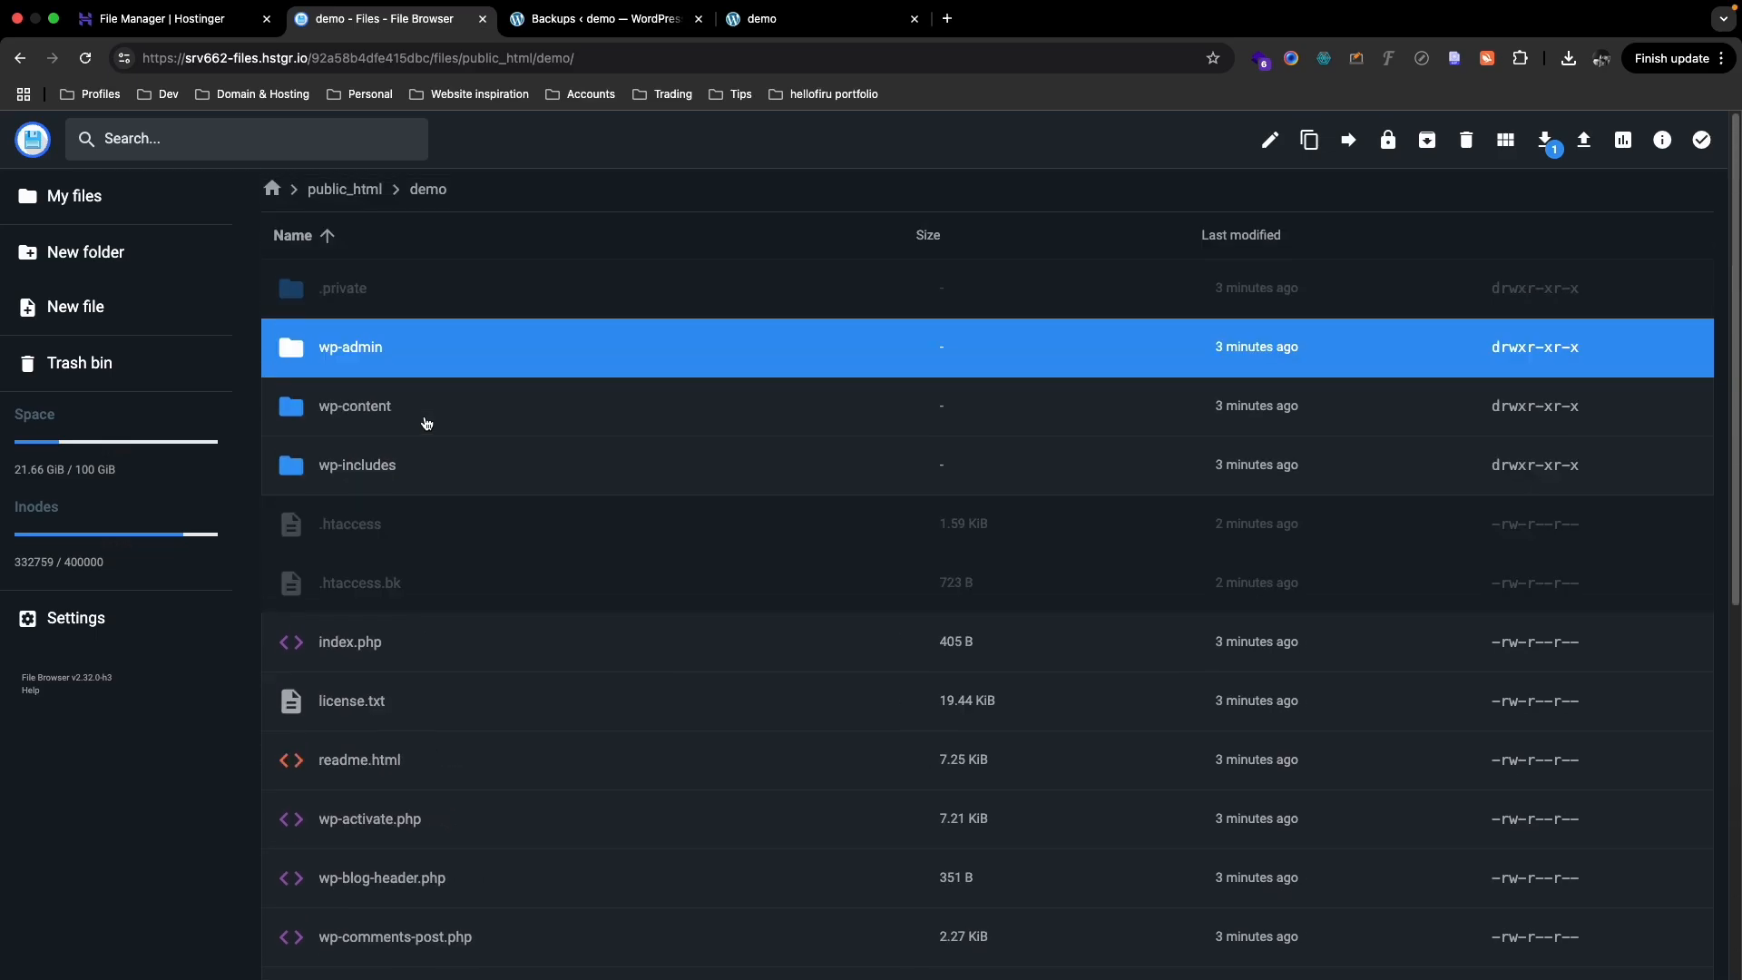
- Upload the Duplicator archive zip and installer (1).php into the demo folder
left_click(1583, 142)
left_click(831, 581)
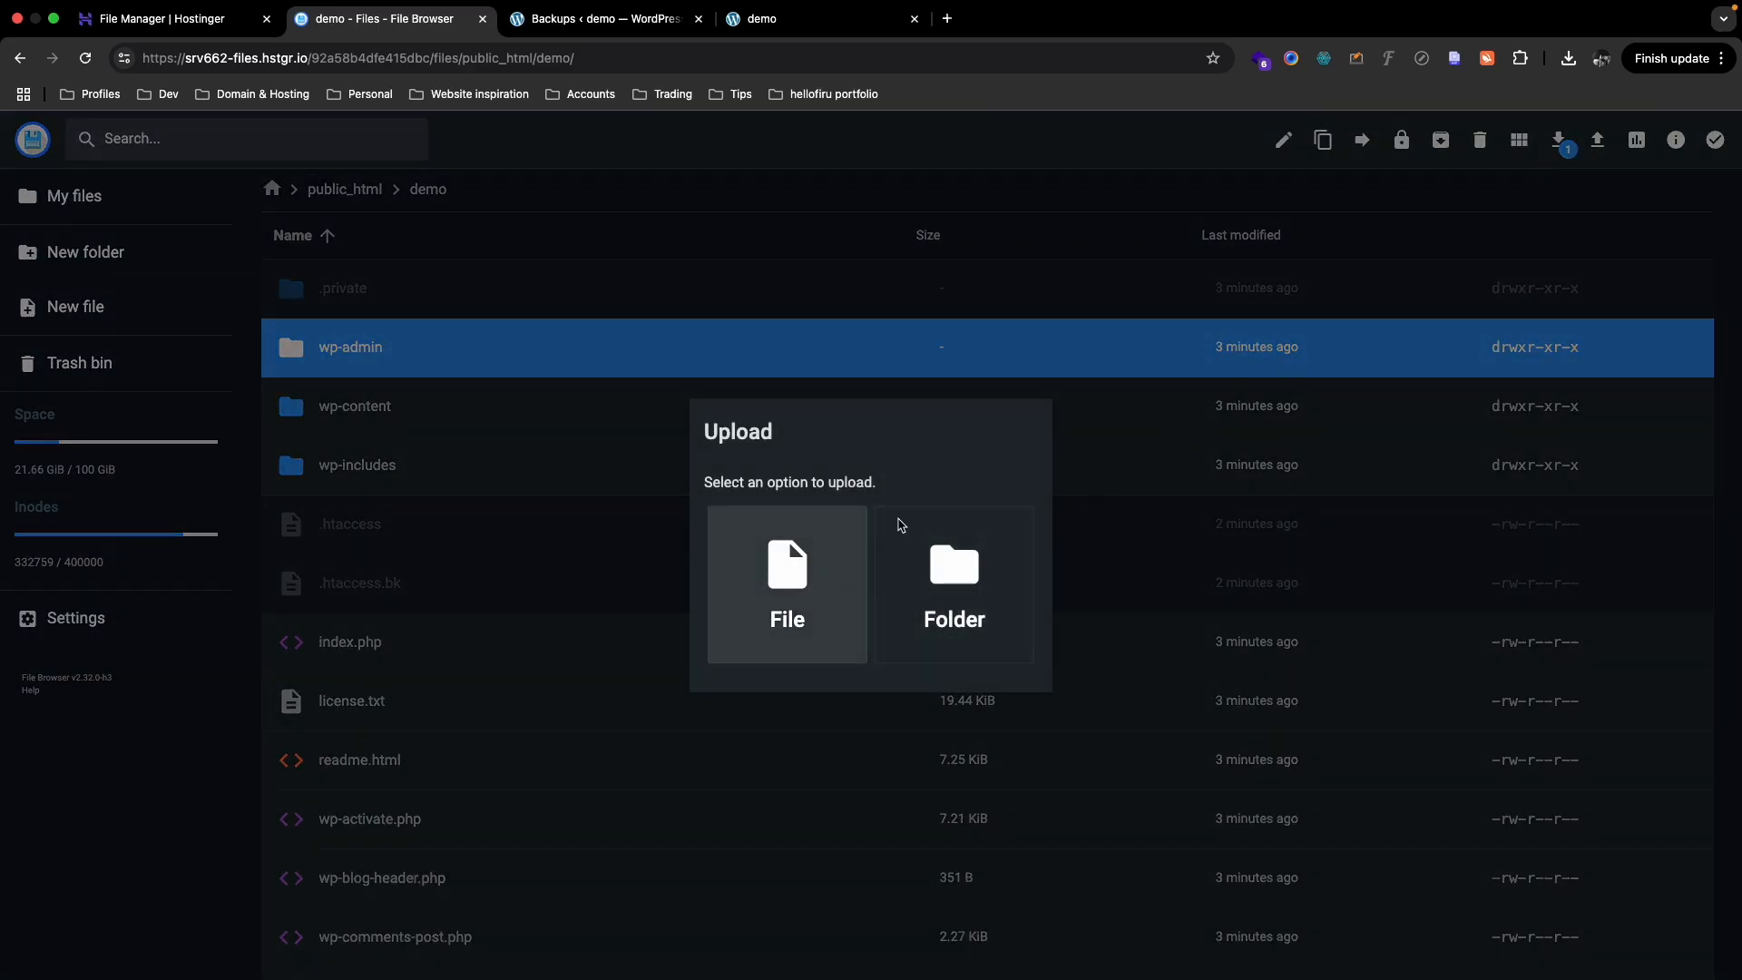
left_click_drag(683, 442, 831, 467)
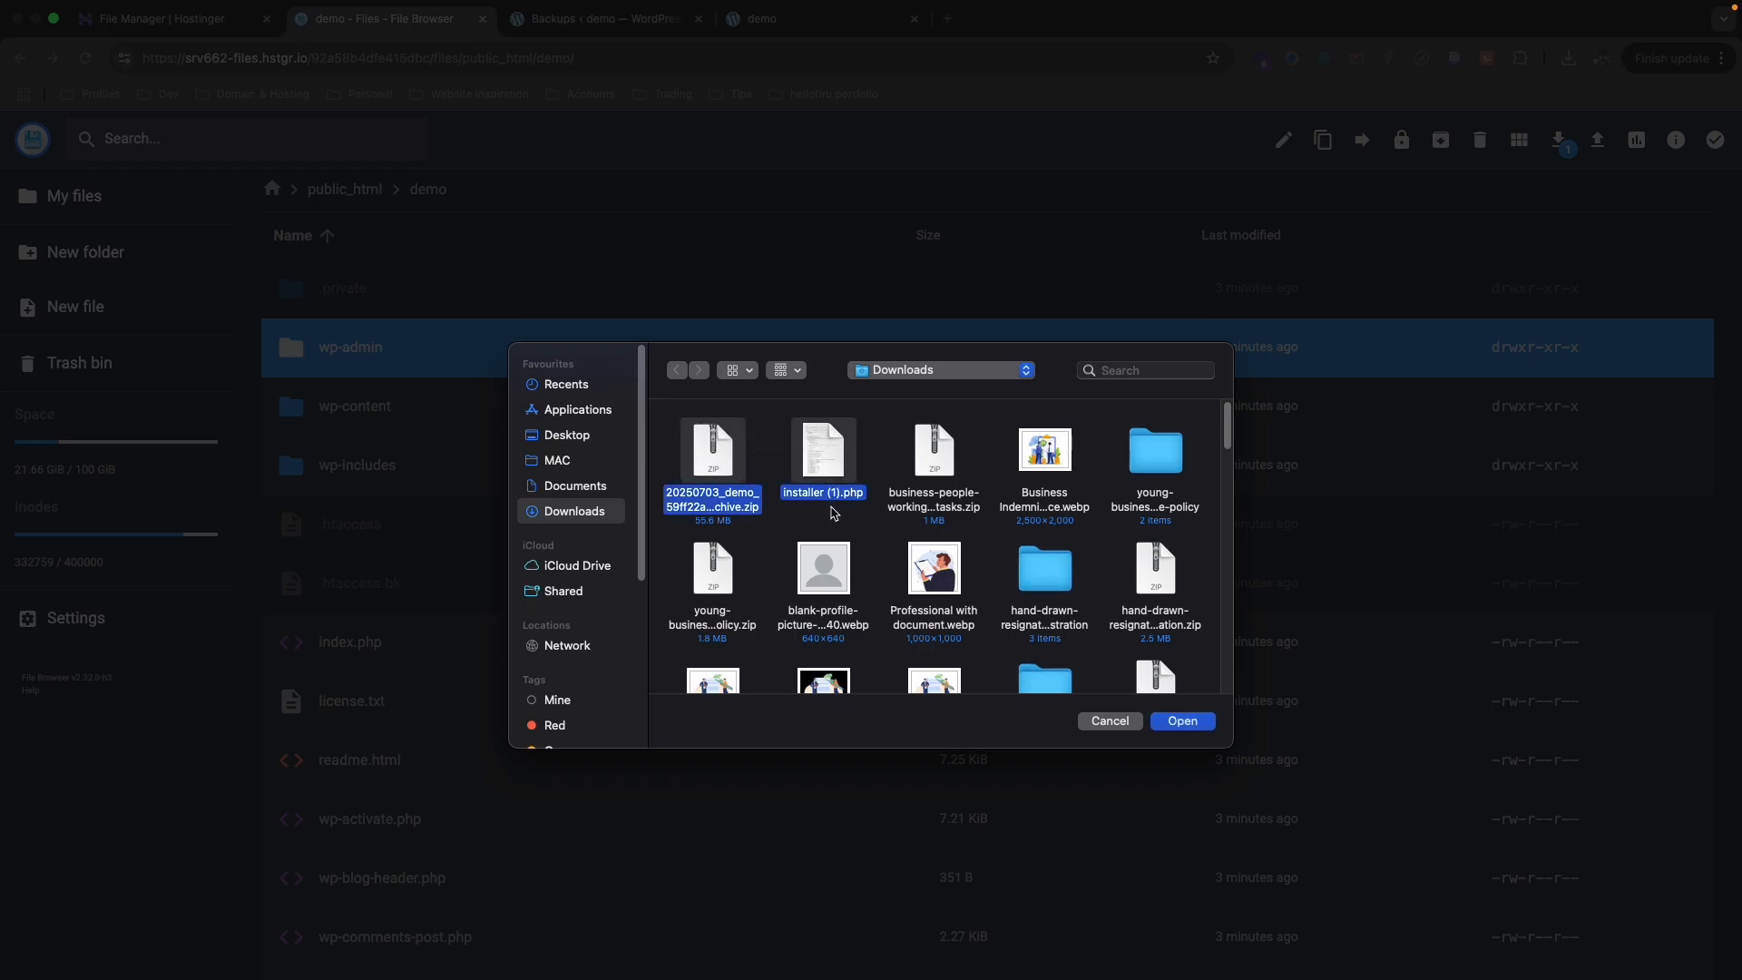
left_click(1168, 724)
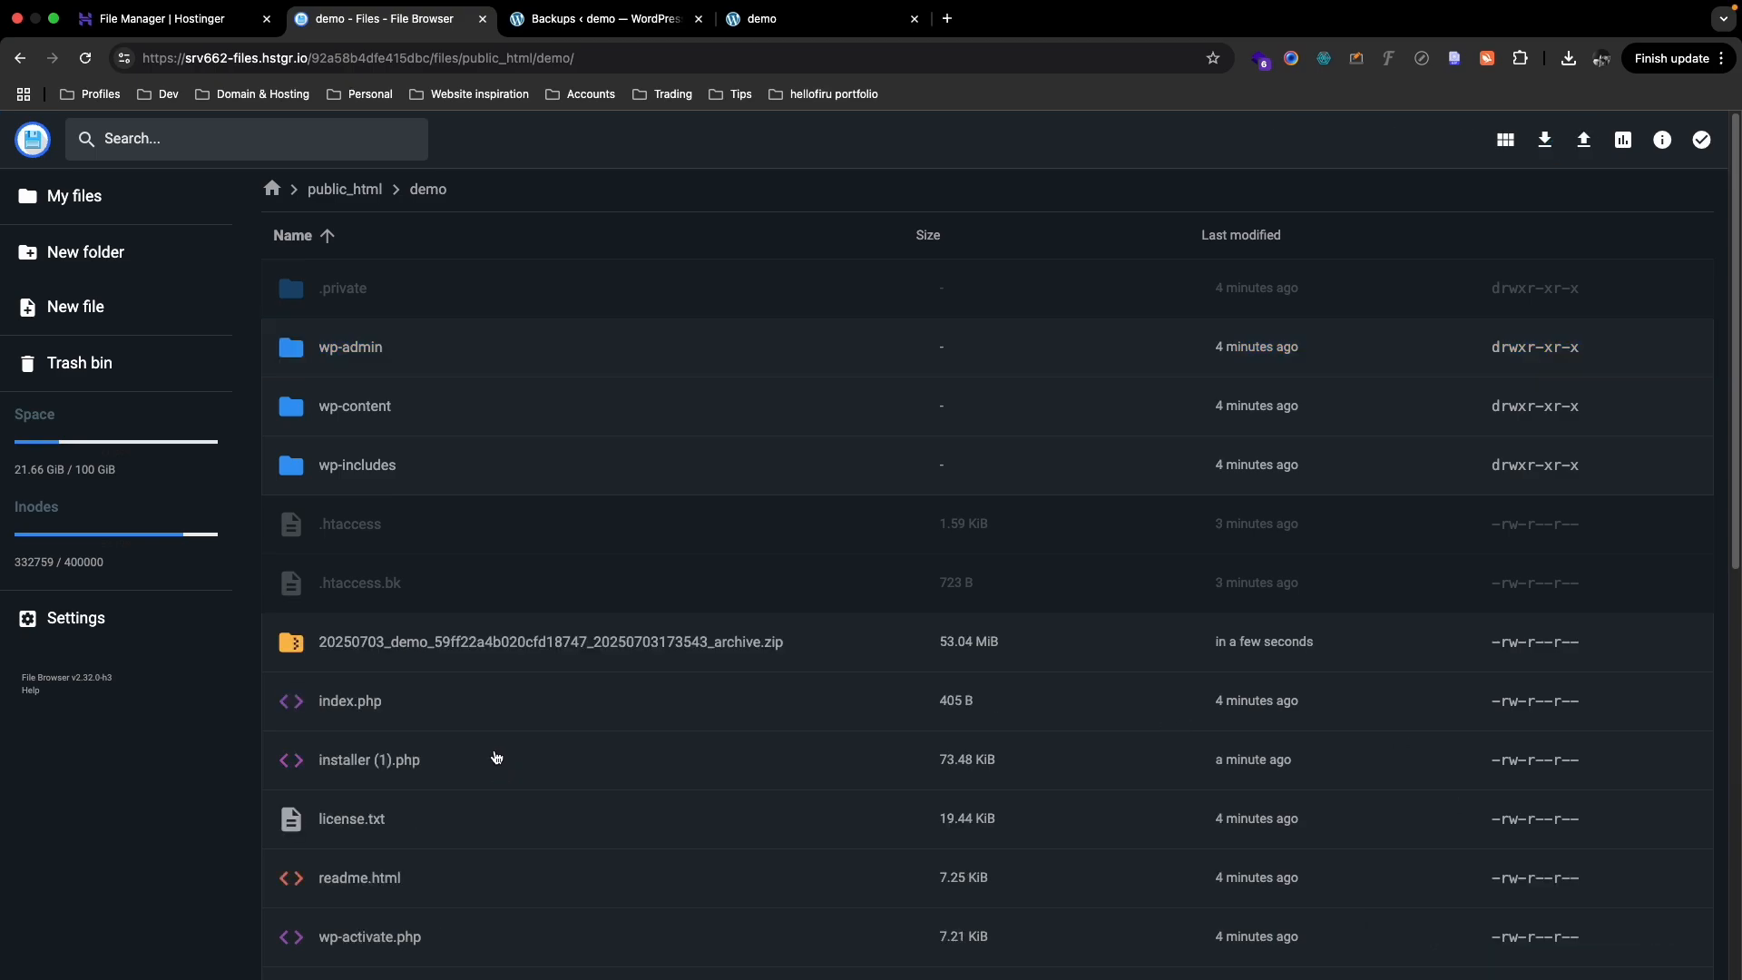
- Rename installer (1).php to installer.php by deleting ' (1)' from its name
right_click(498, 764)
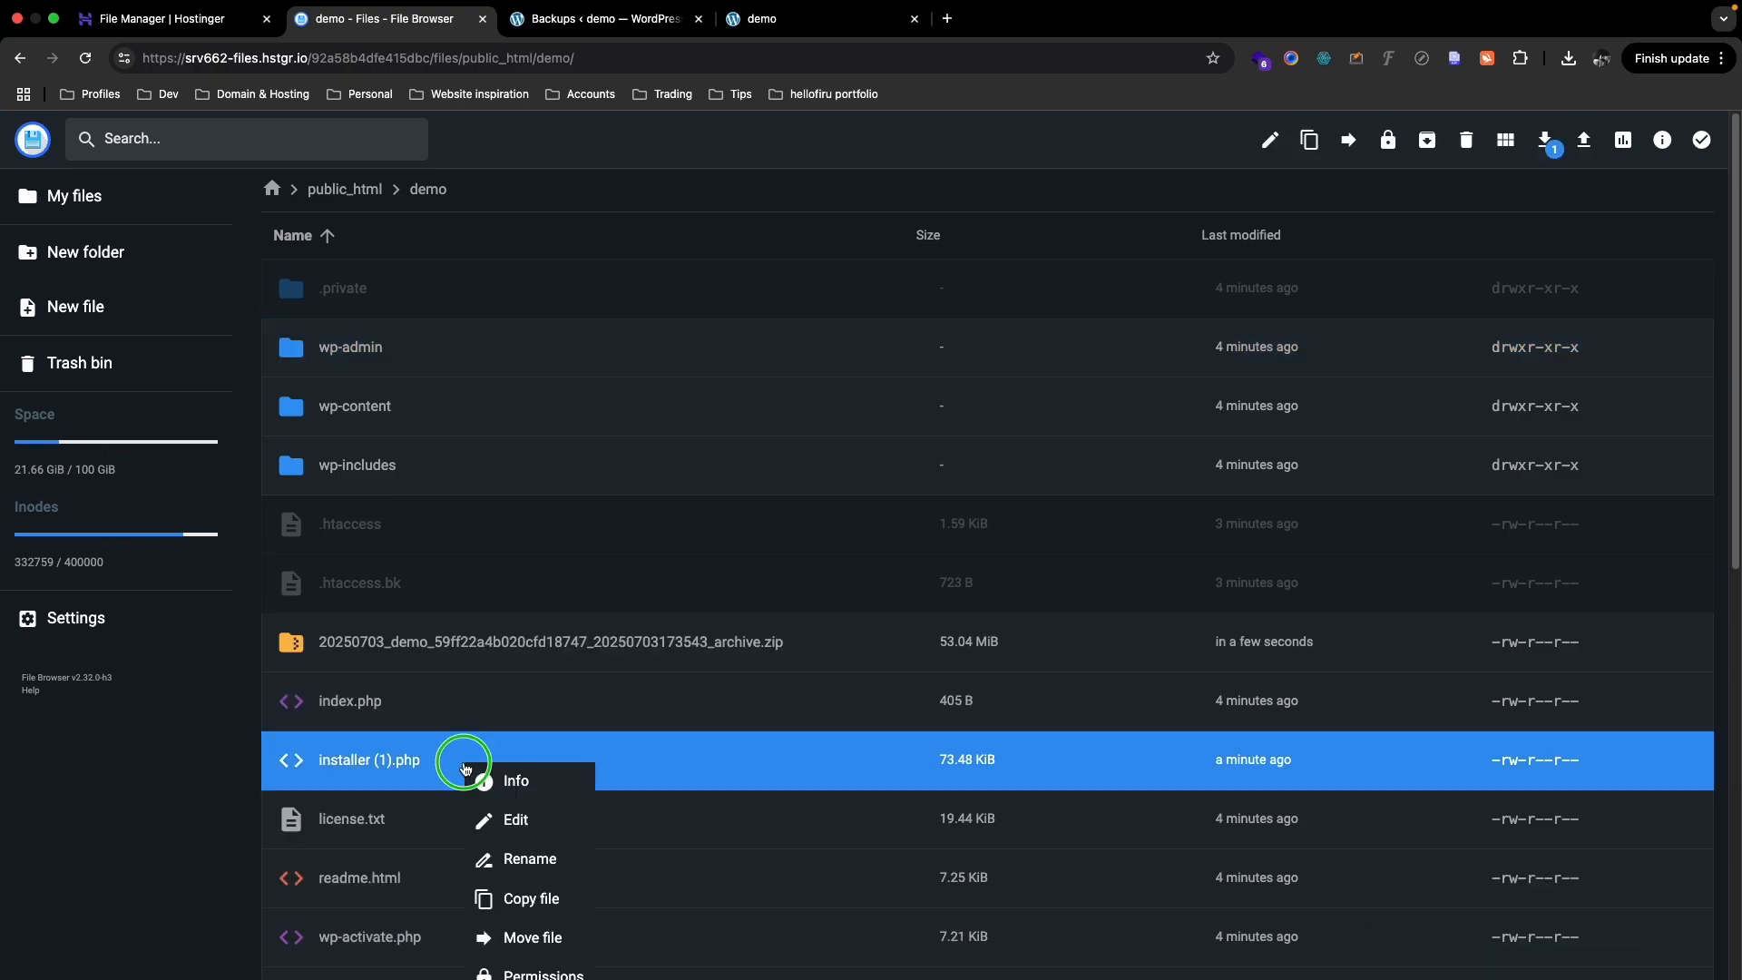
left_click(515, 861)
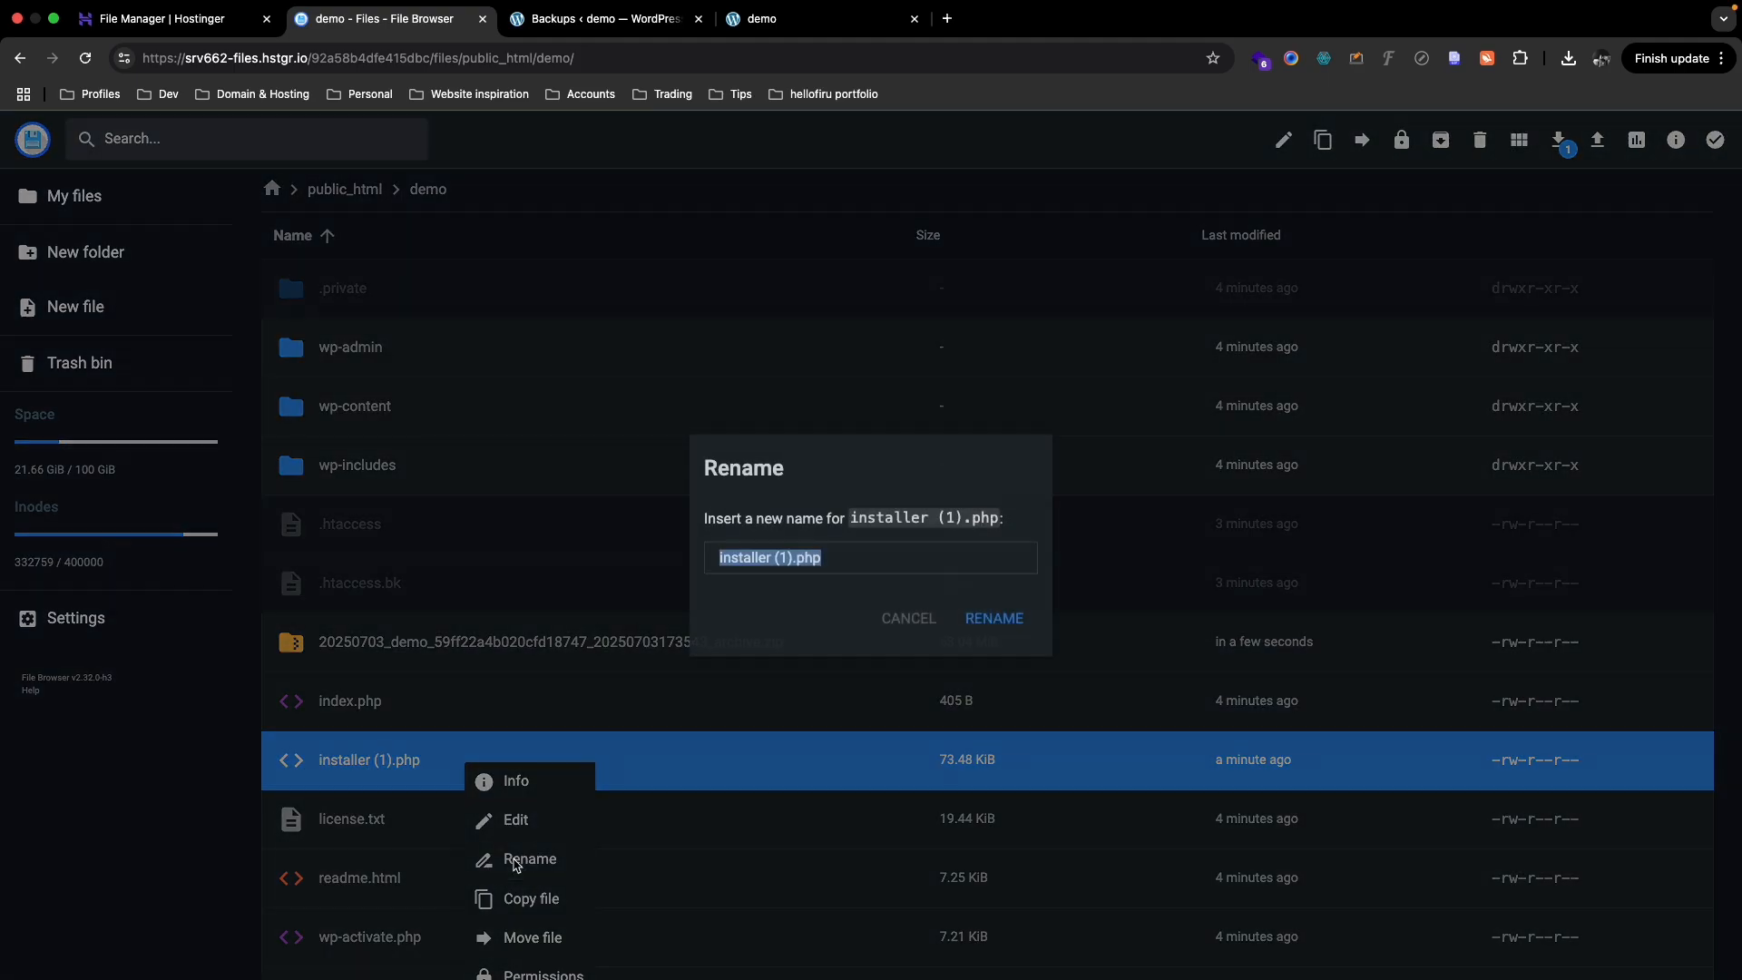
left_click(780, 557)
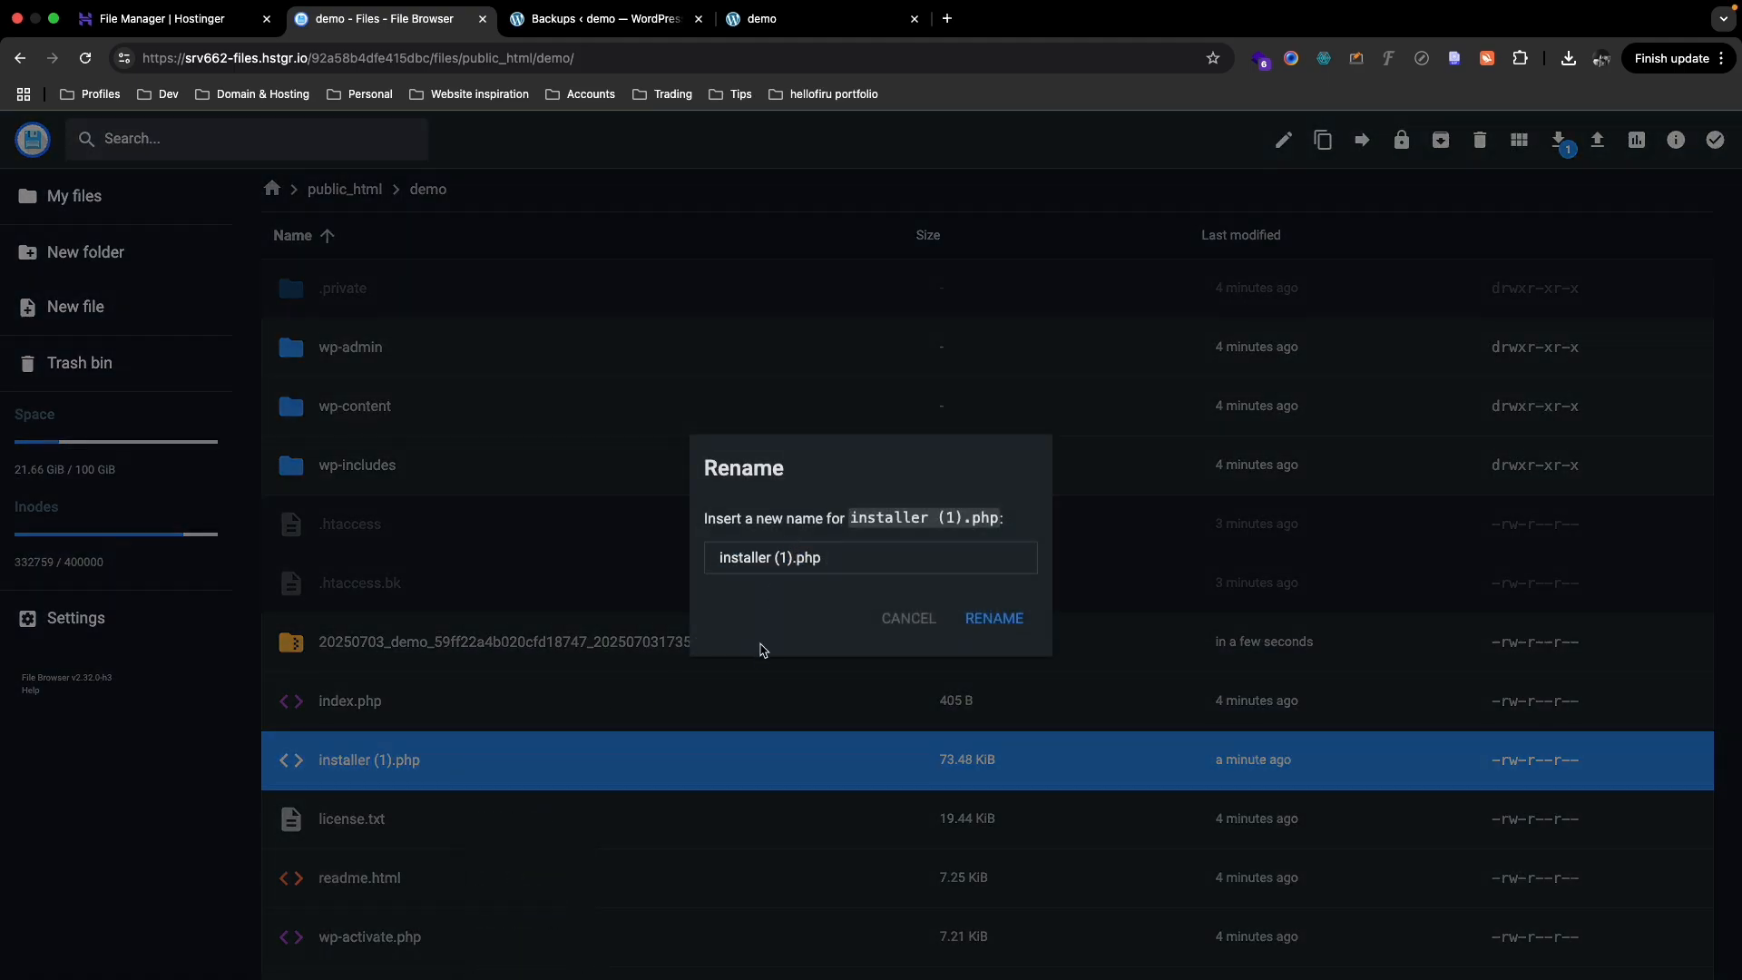
key("BackSpace")
key("BackSpace")
key("BackSpace")
key("BackSpace")
left_click(993, 634)
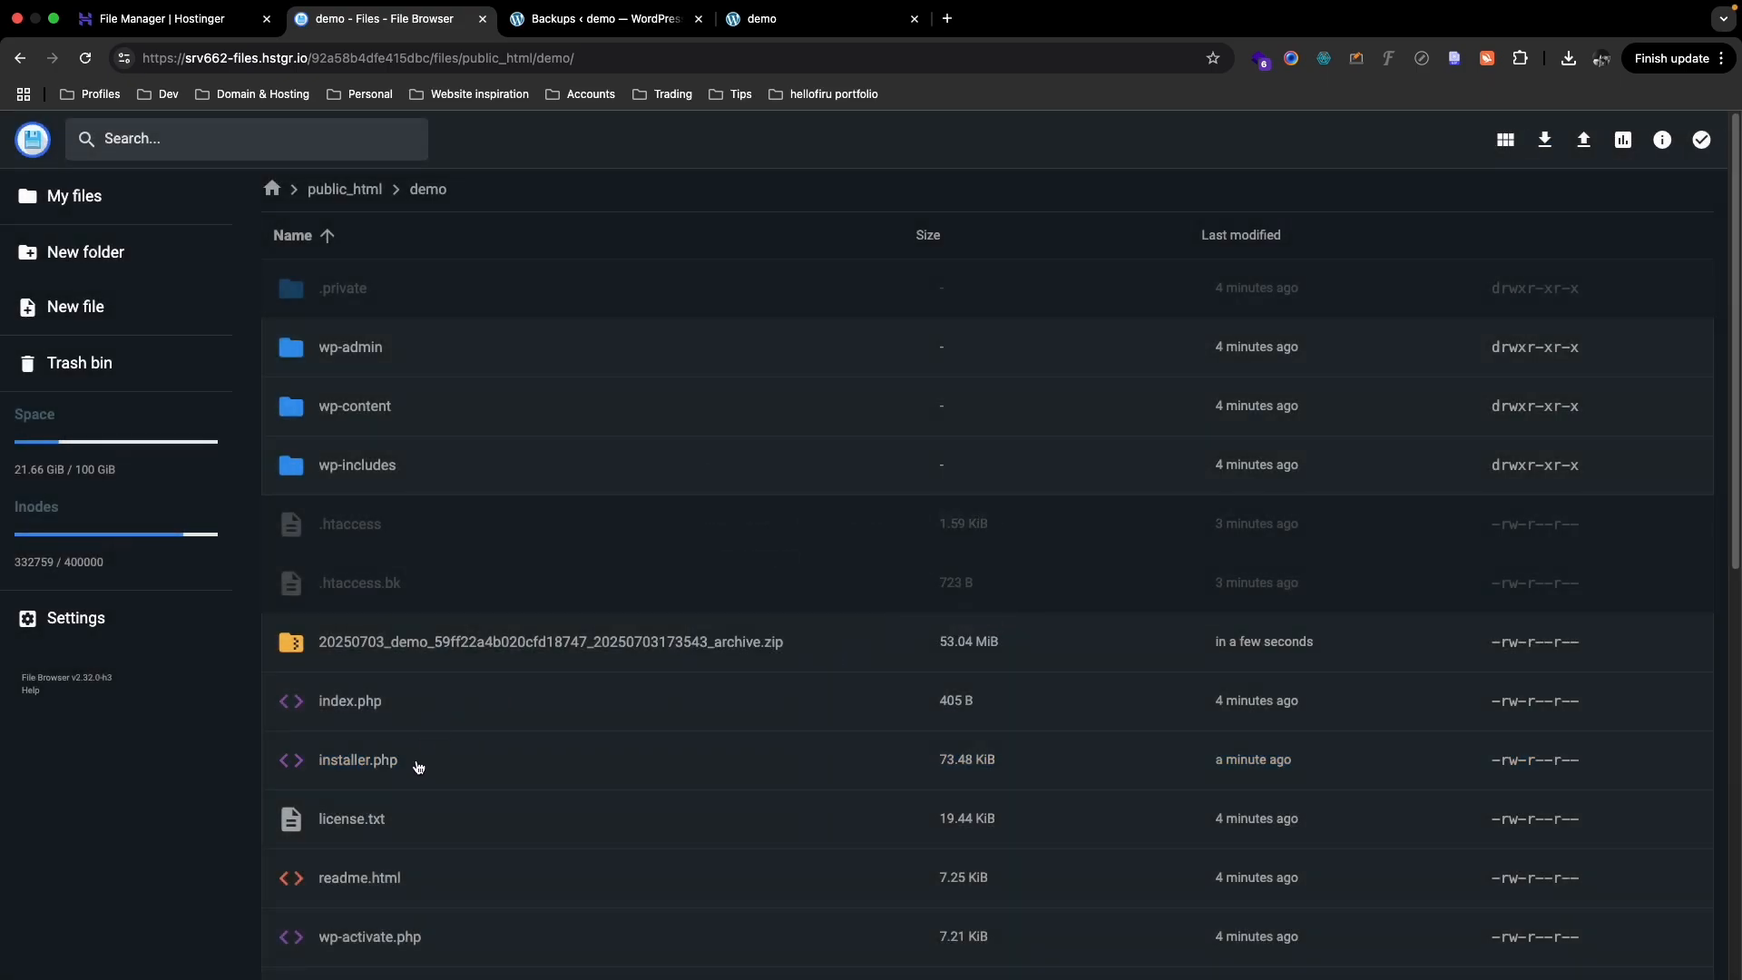
left_click(420, 764)
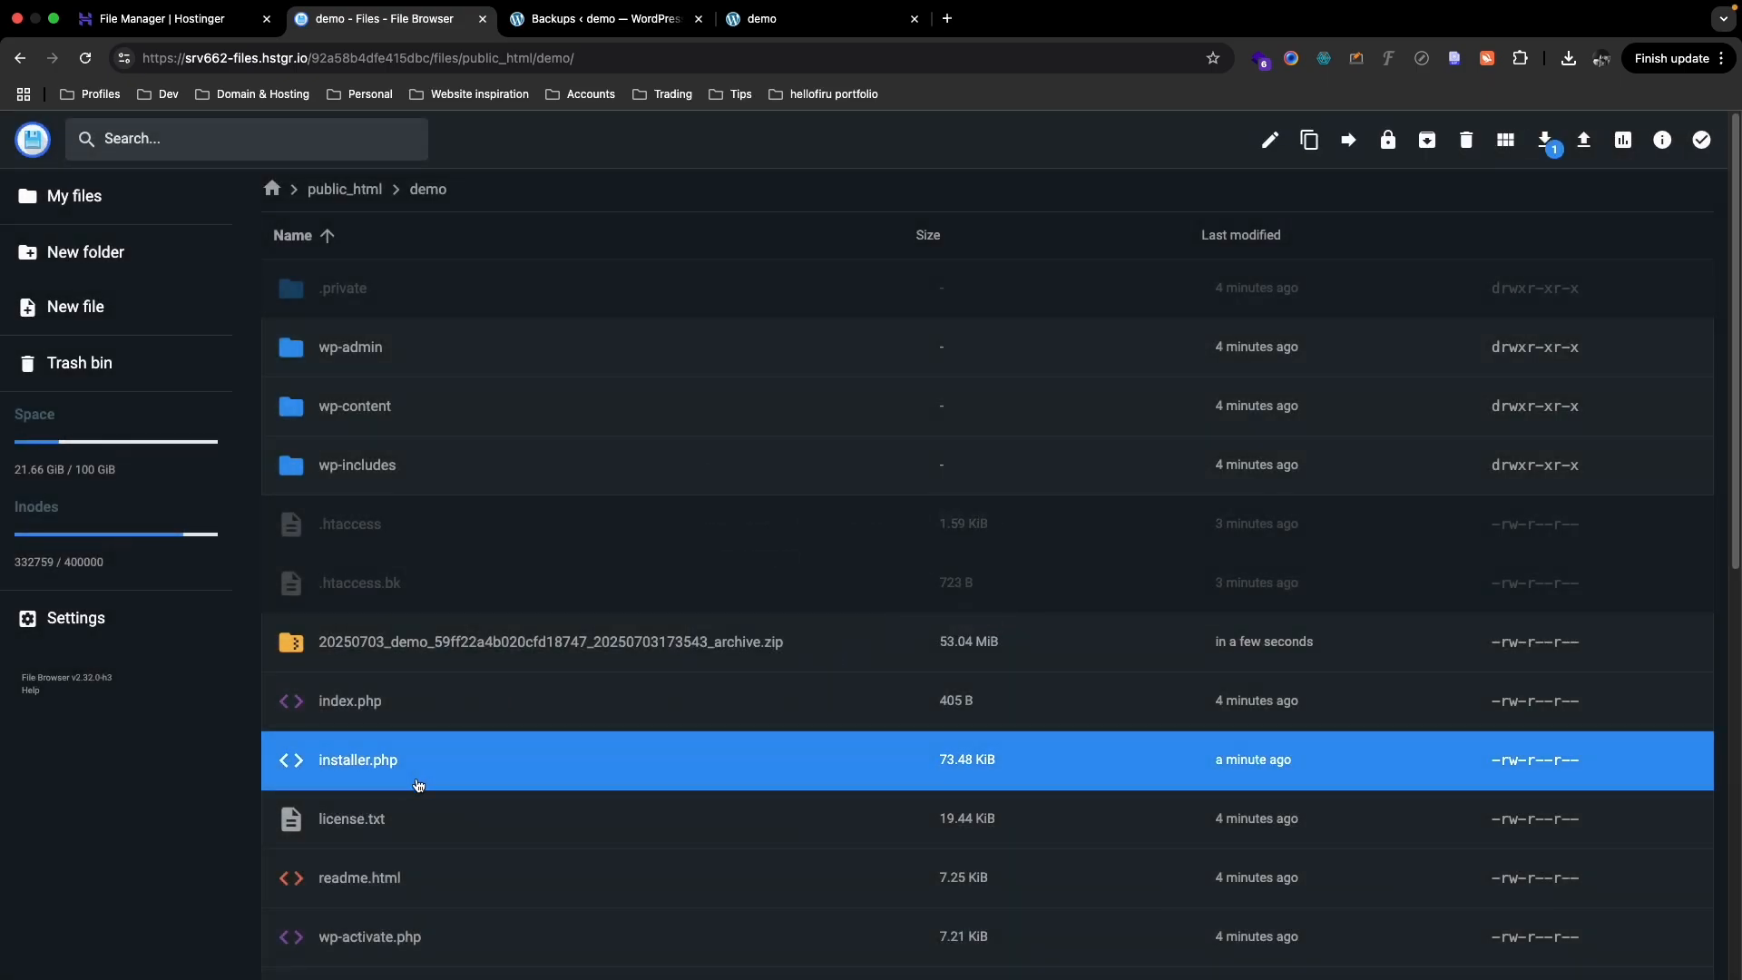
left_click(491, 648)
left_click(501, 736)
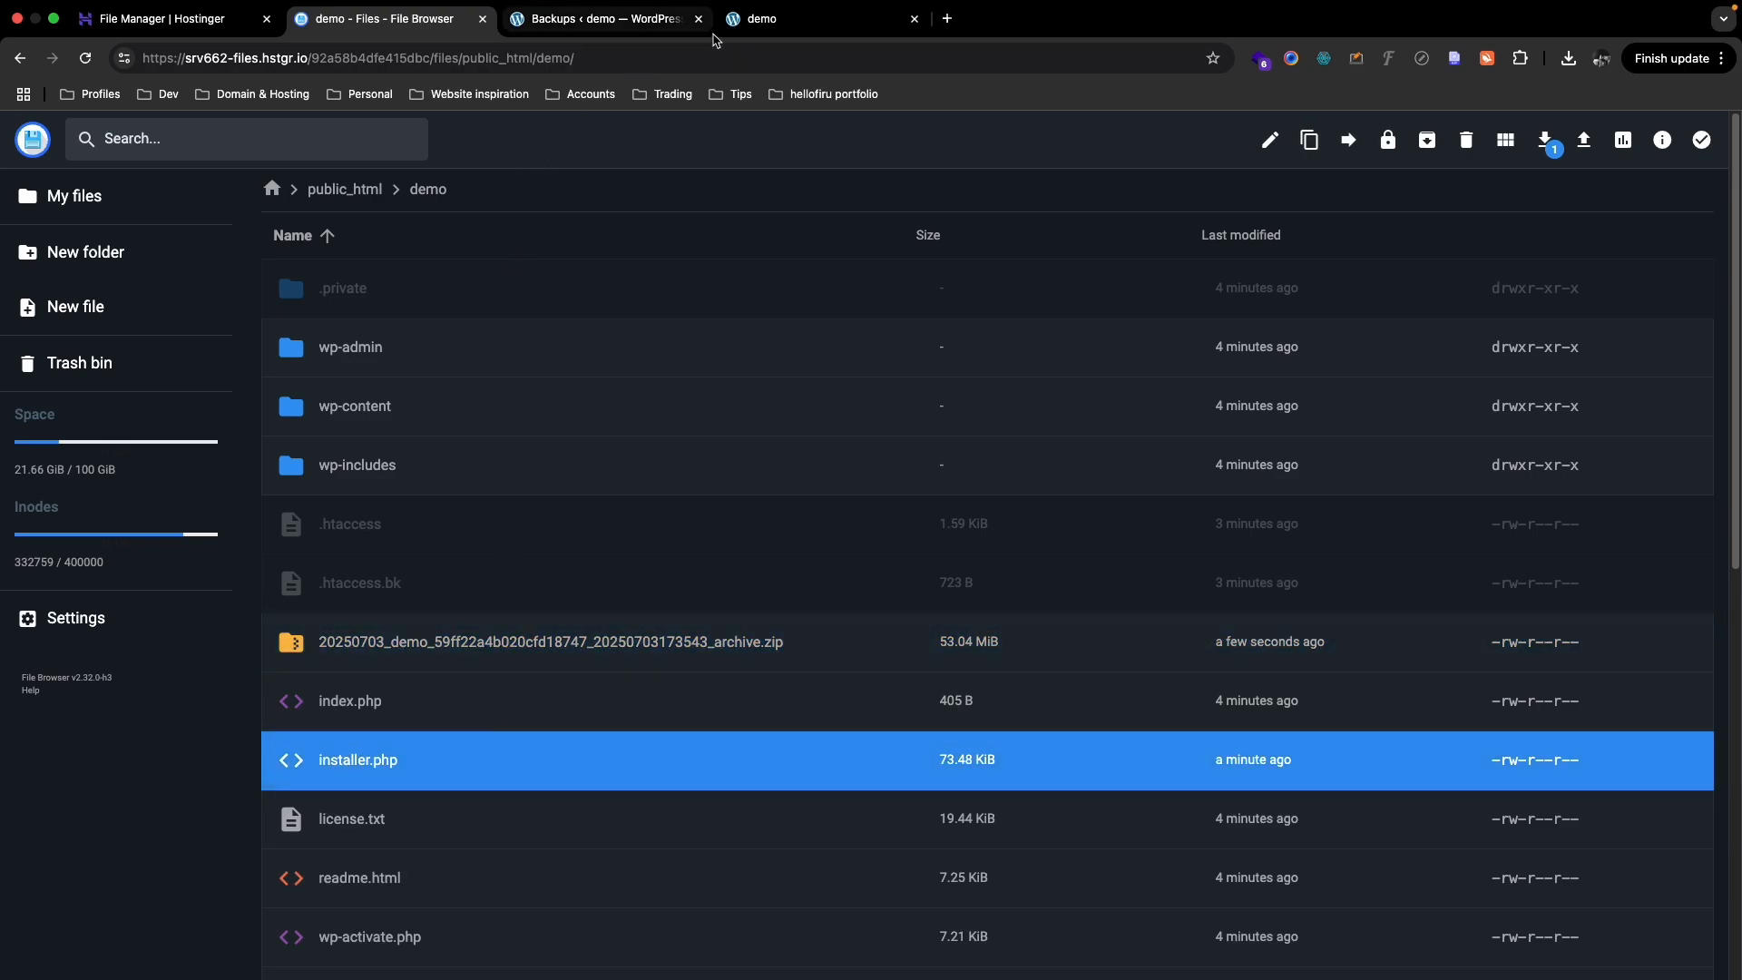
- Load webyzen.studio/demo in a new Chrome tab, showing the Hello world! blog
left_click(943, 18)
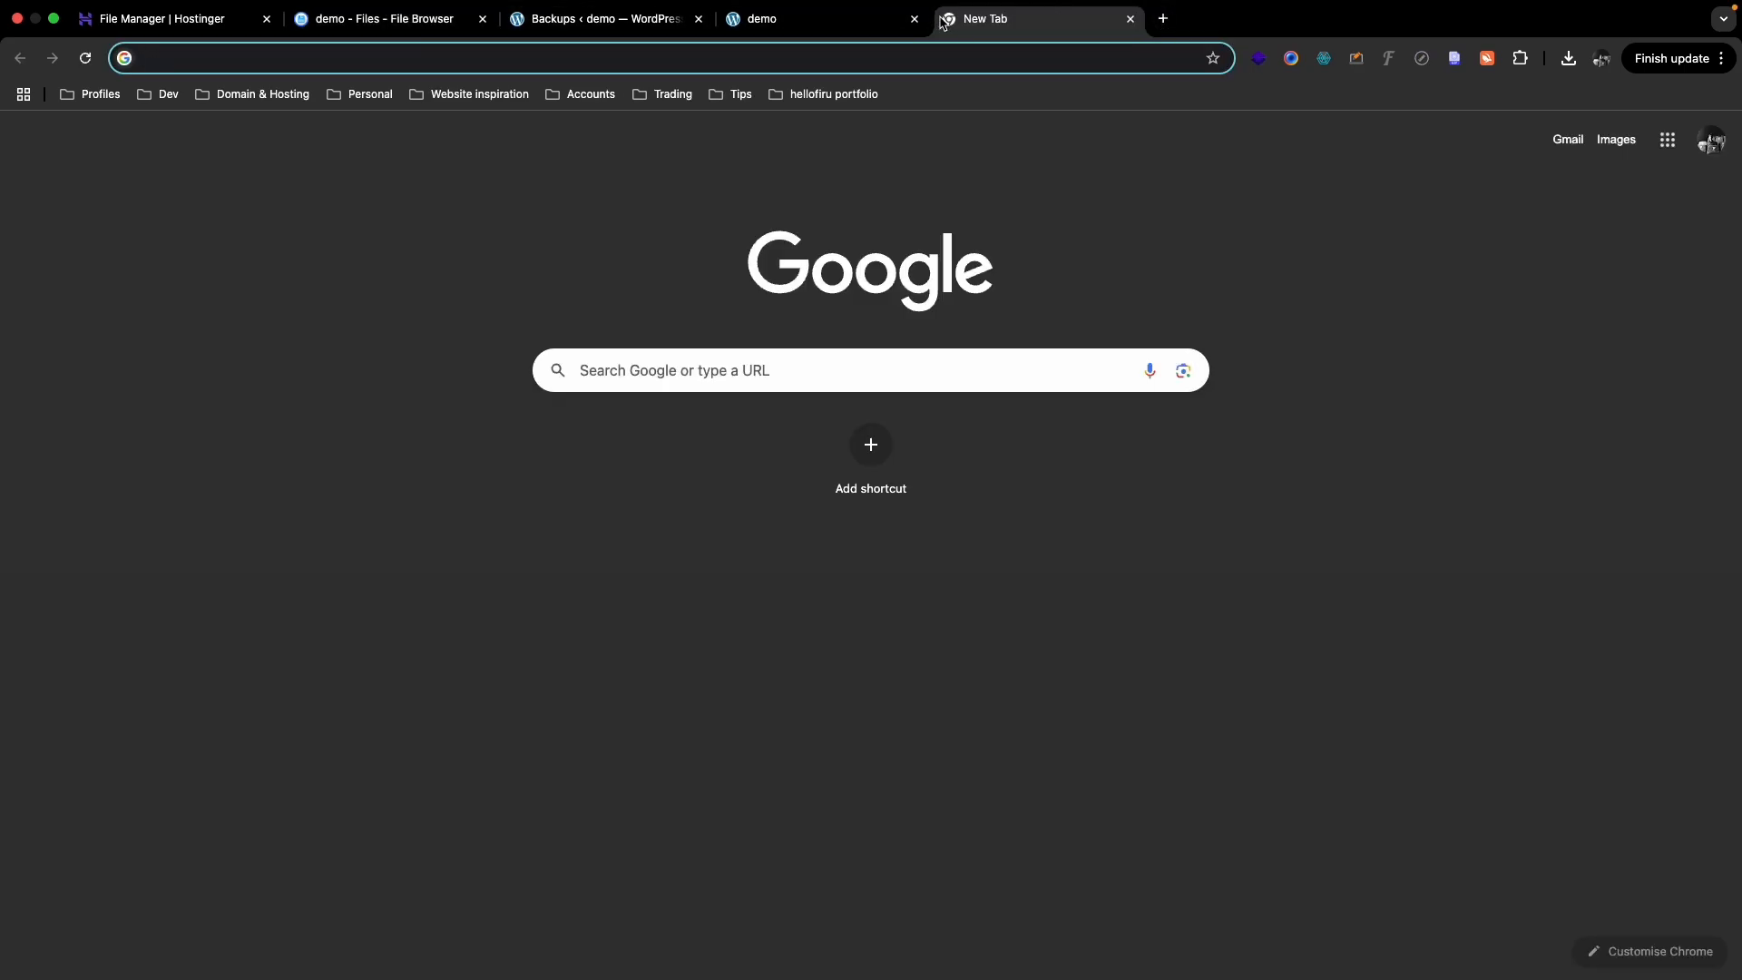
type("webyze")
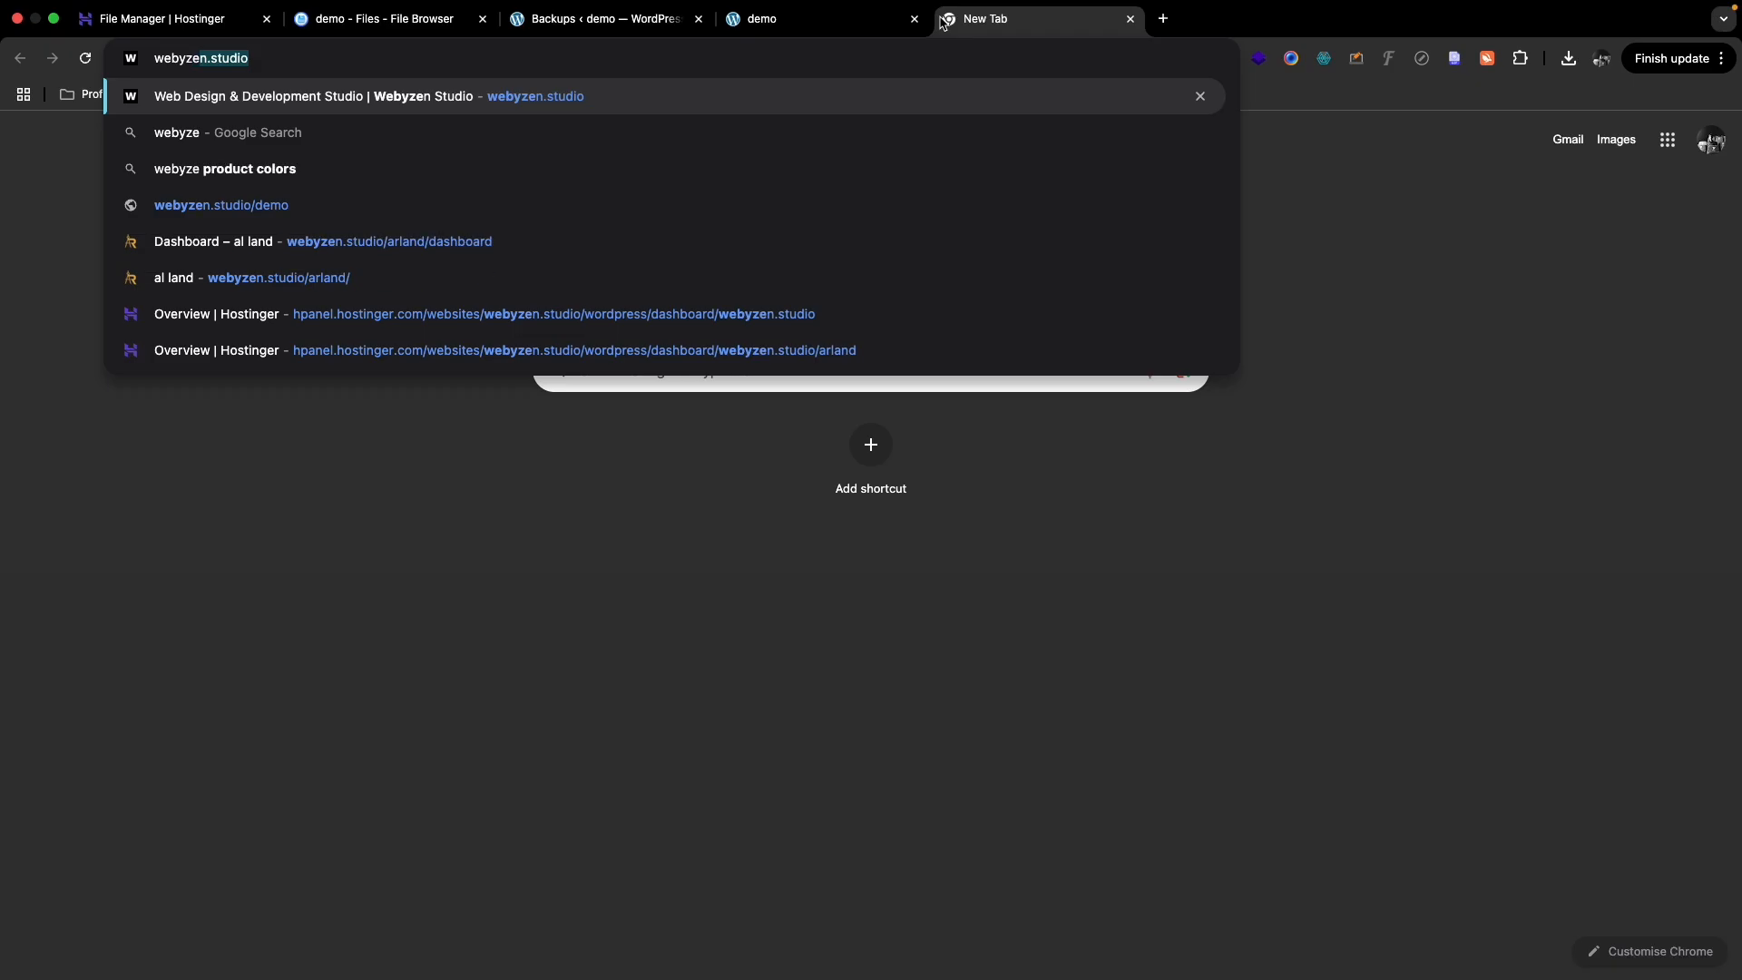
type("n.studio/demo")
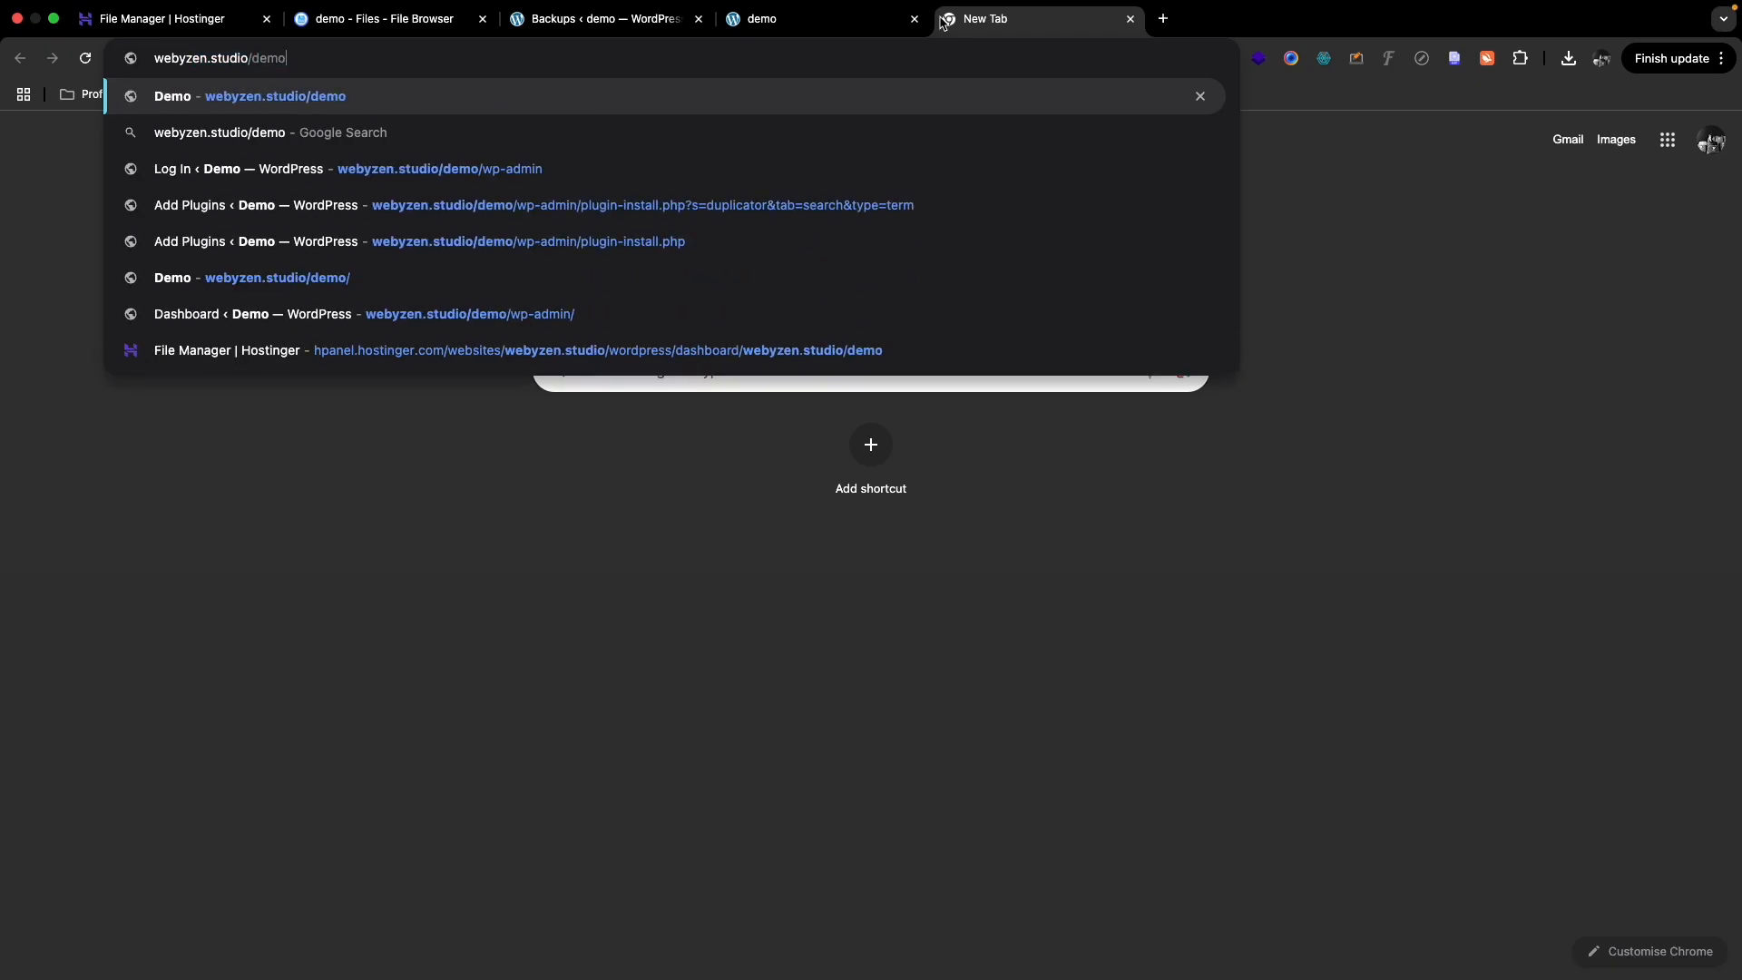
key("Return")
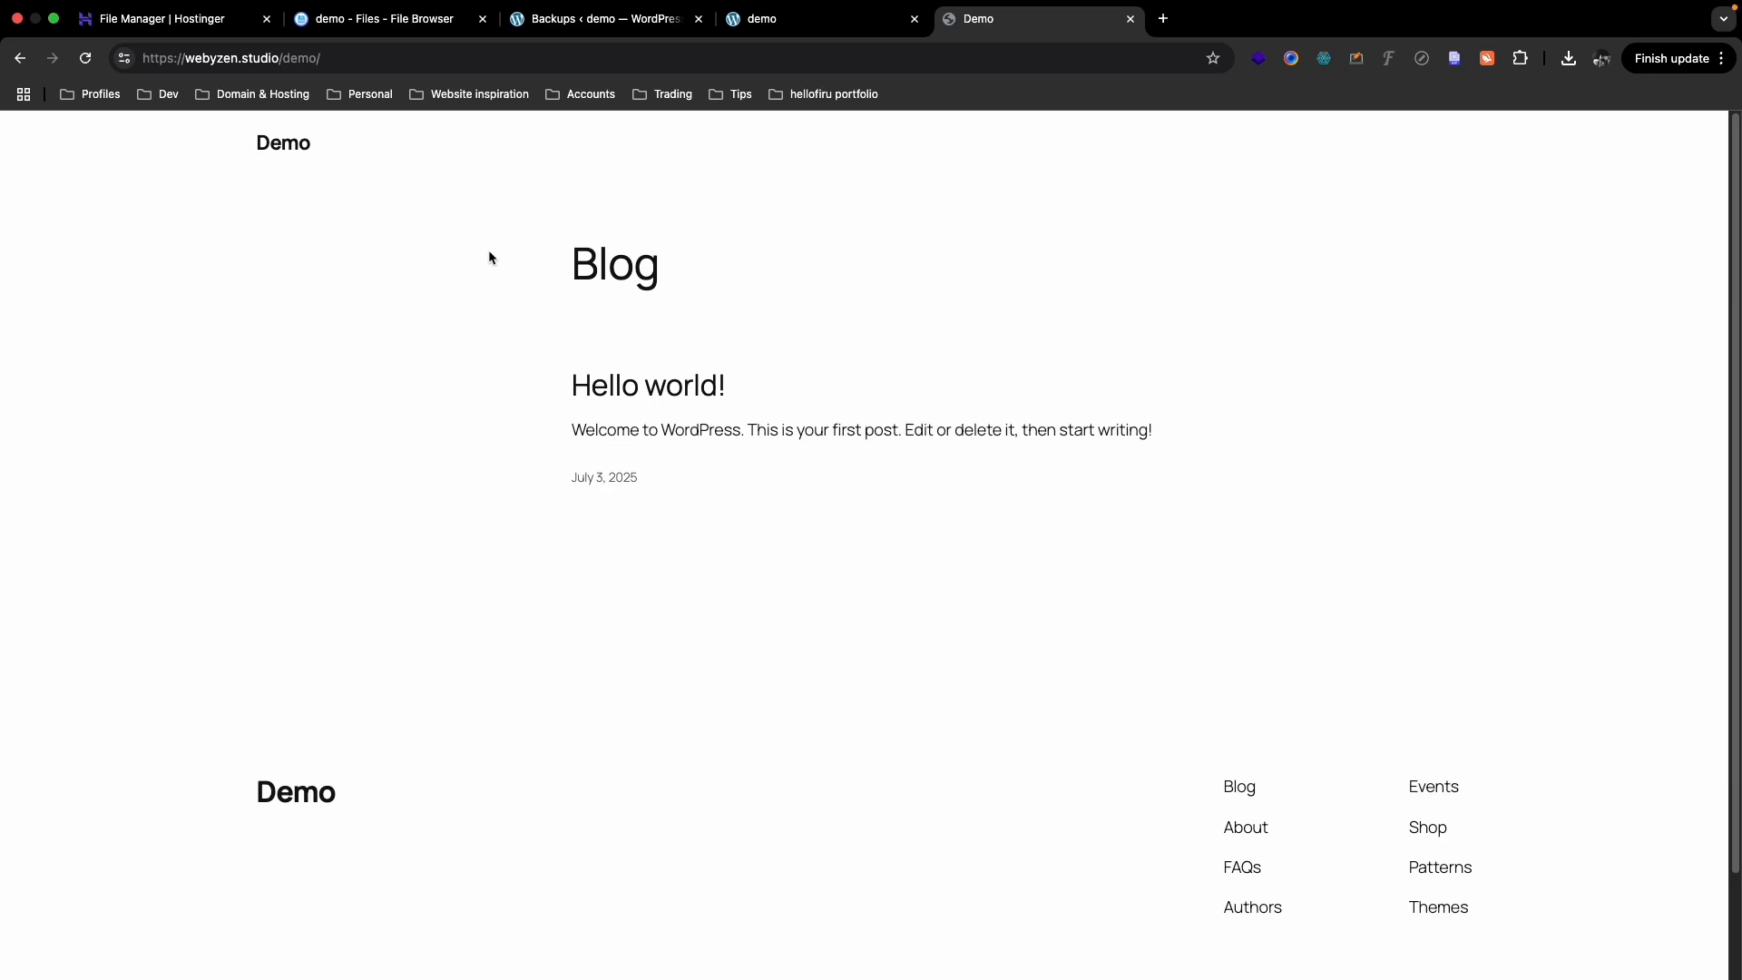
left_click(347, 63)
left_click(367, 66)
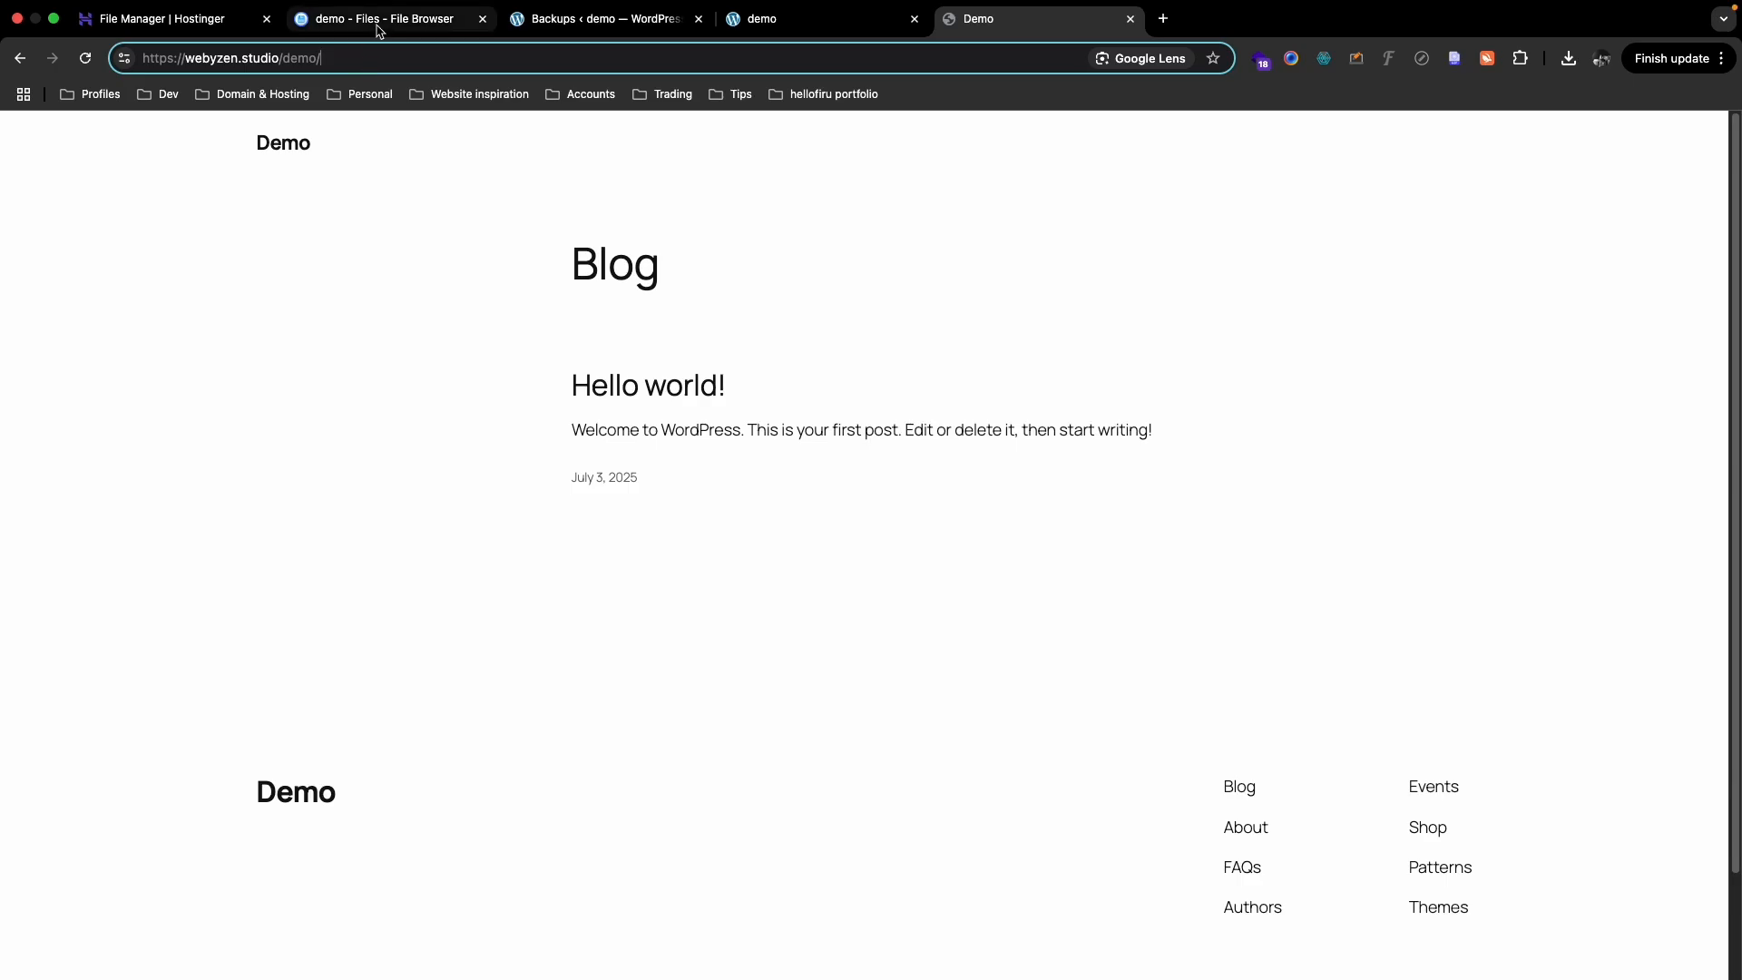
- Copy the archive zip name from File Manager and load webyzen.studio/demo/installer.php
left_click(381, 31)
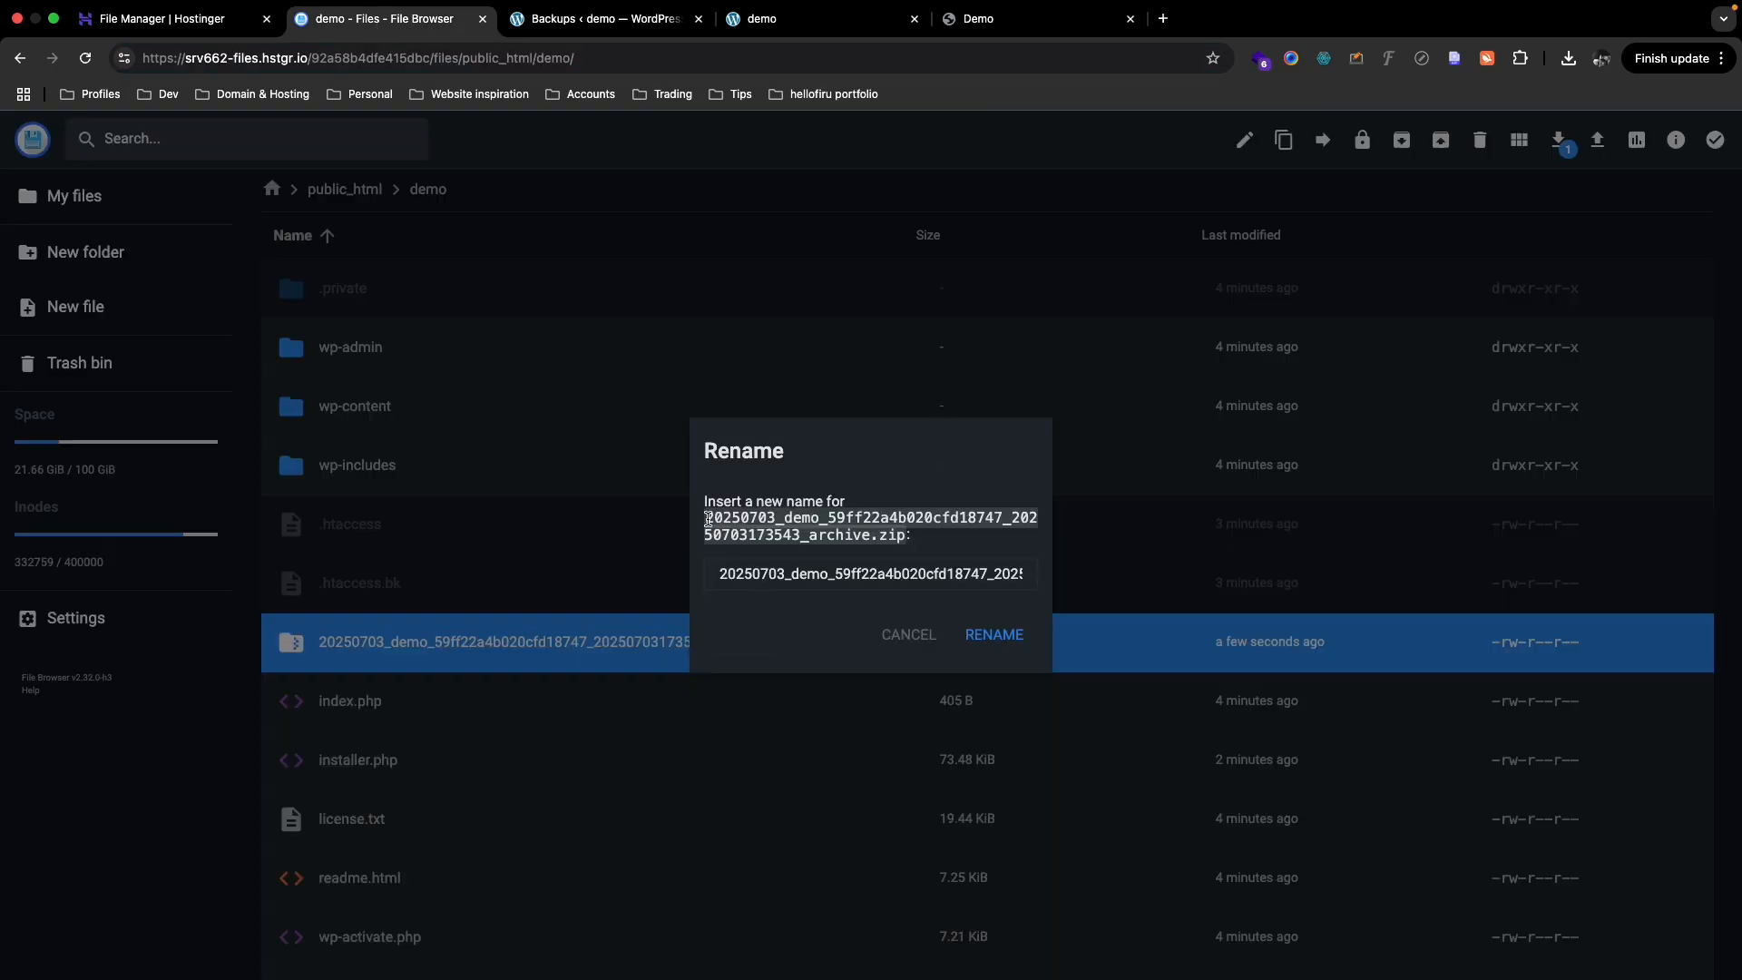
left_click_drag(705, 516, 902, 533)
key("super+c")
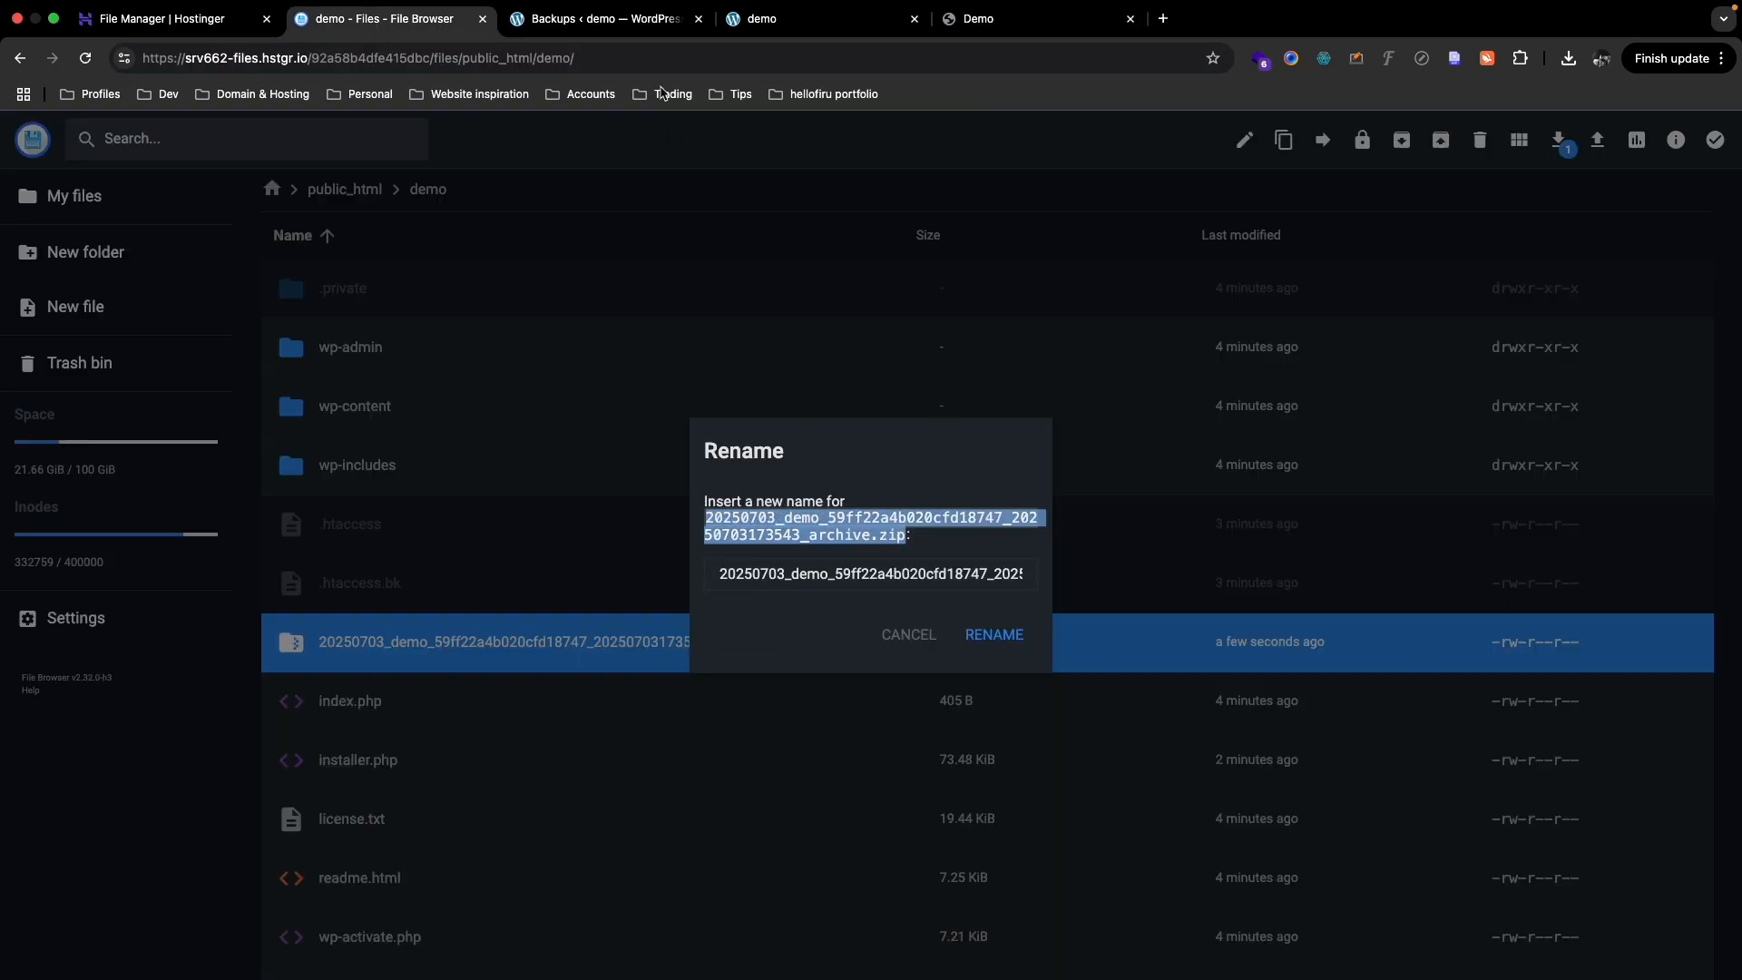
left_click(965, 24)
left_click(372, 59)
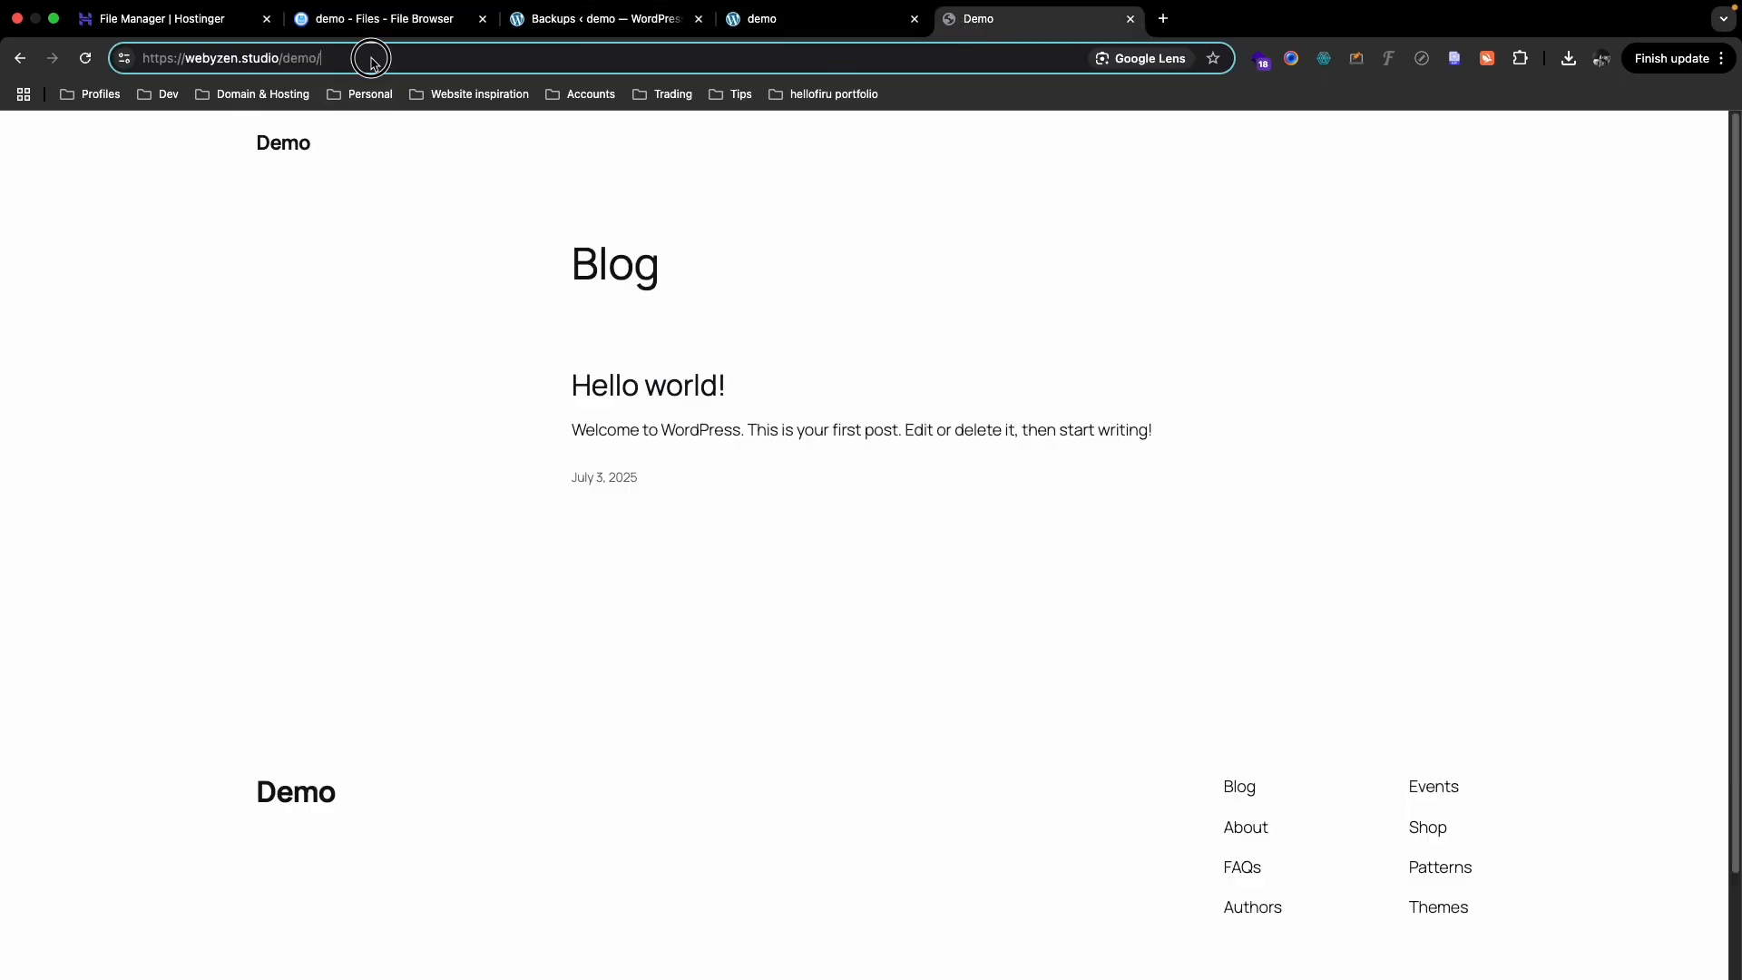
type("ins")
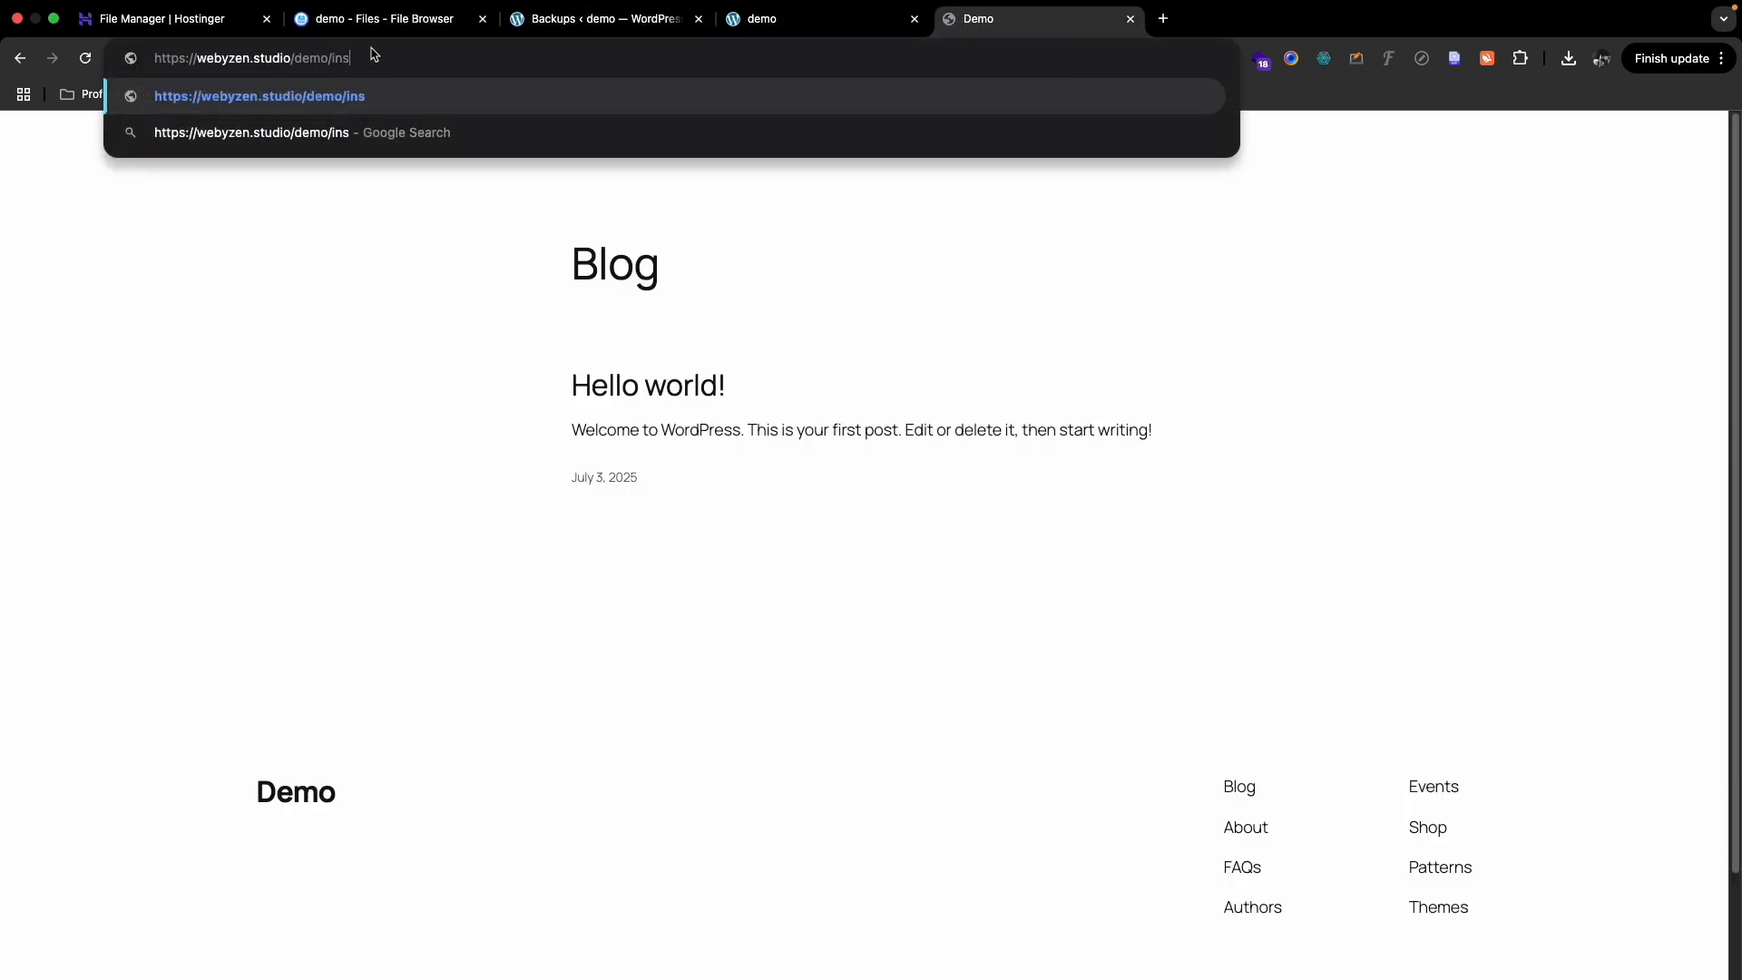
type("taller.php")
key("Return")
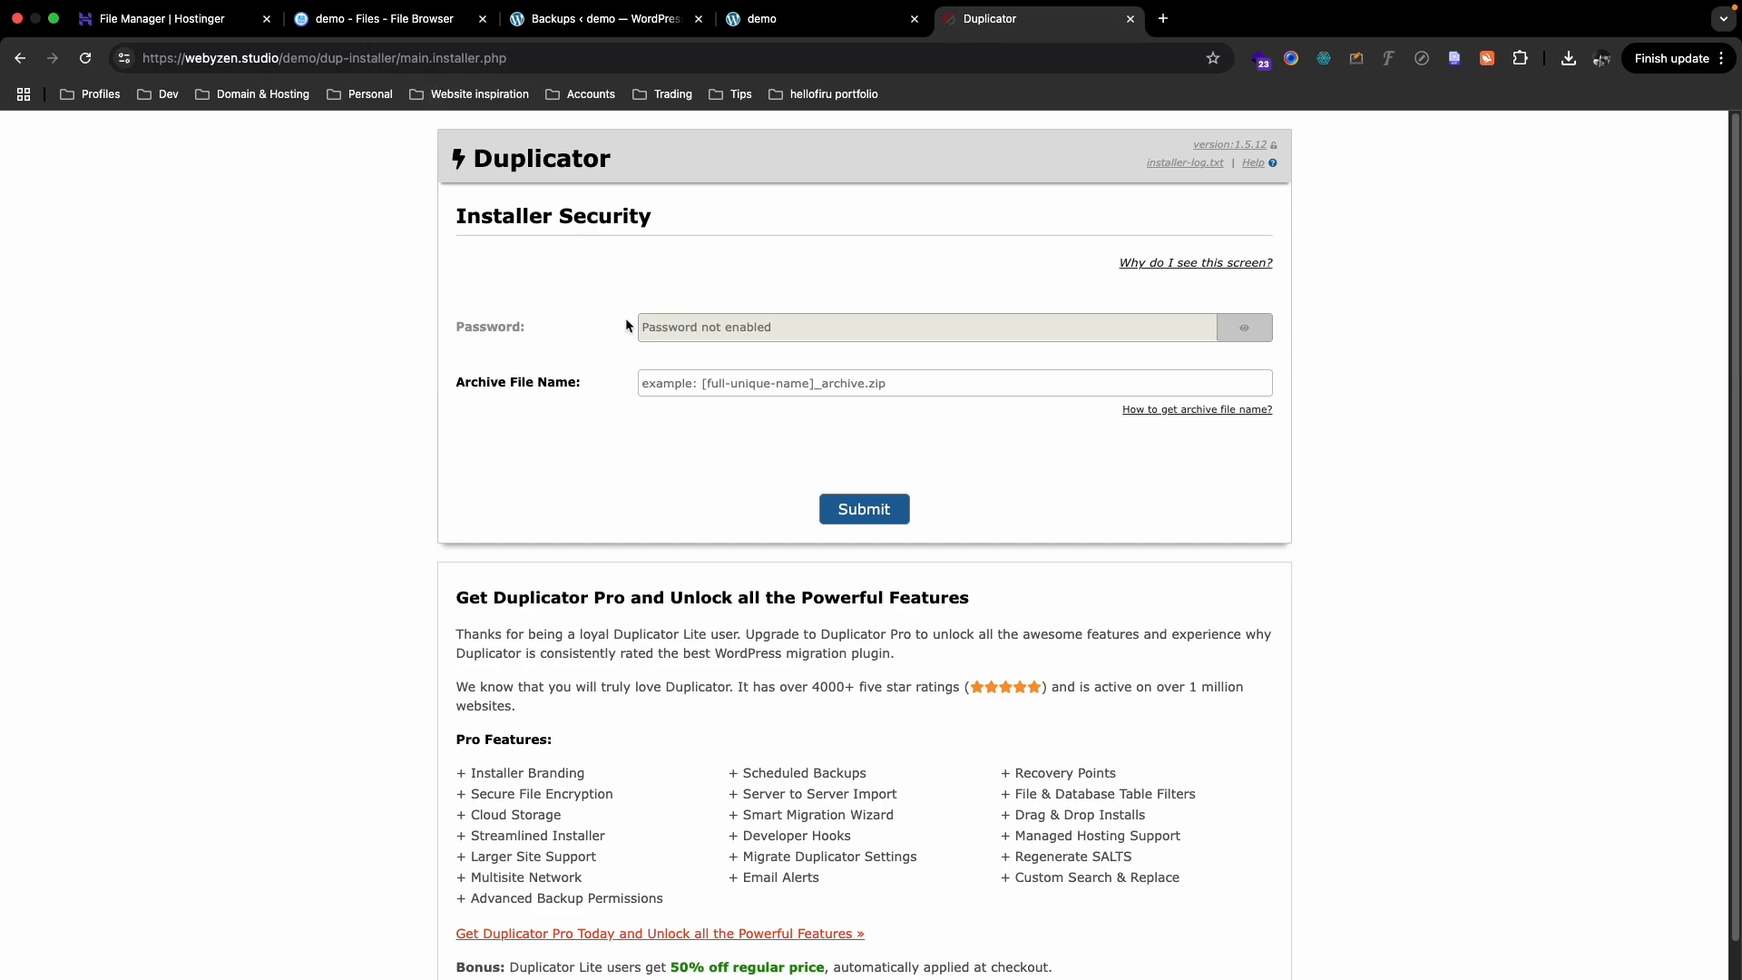
- Paste the archive file name into the installer security check and submit it
key("super+v")
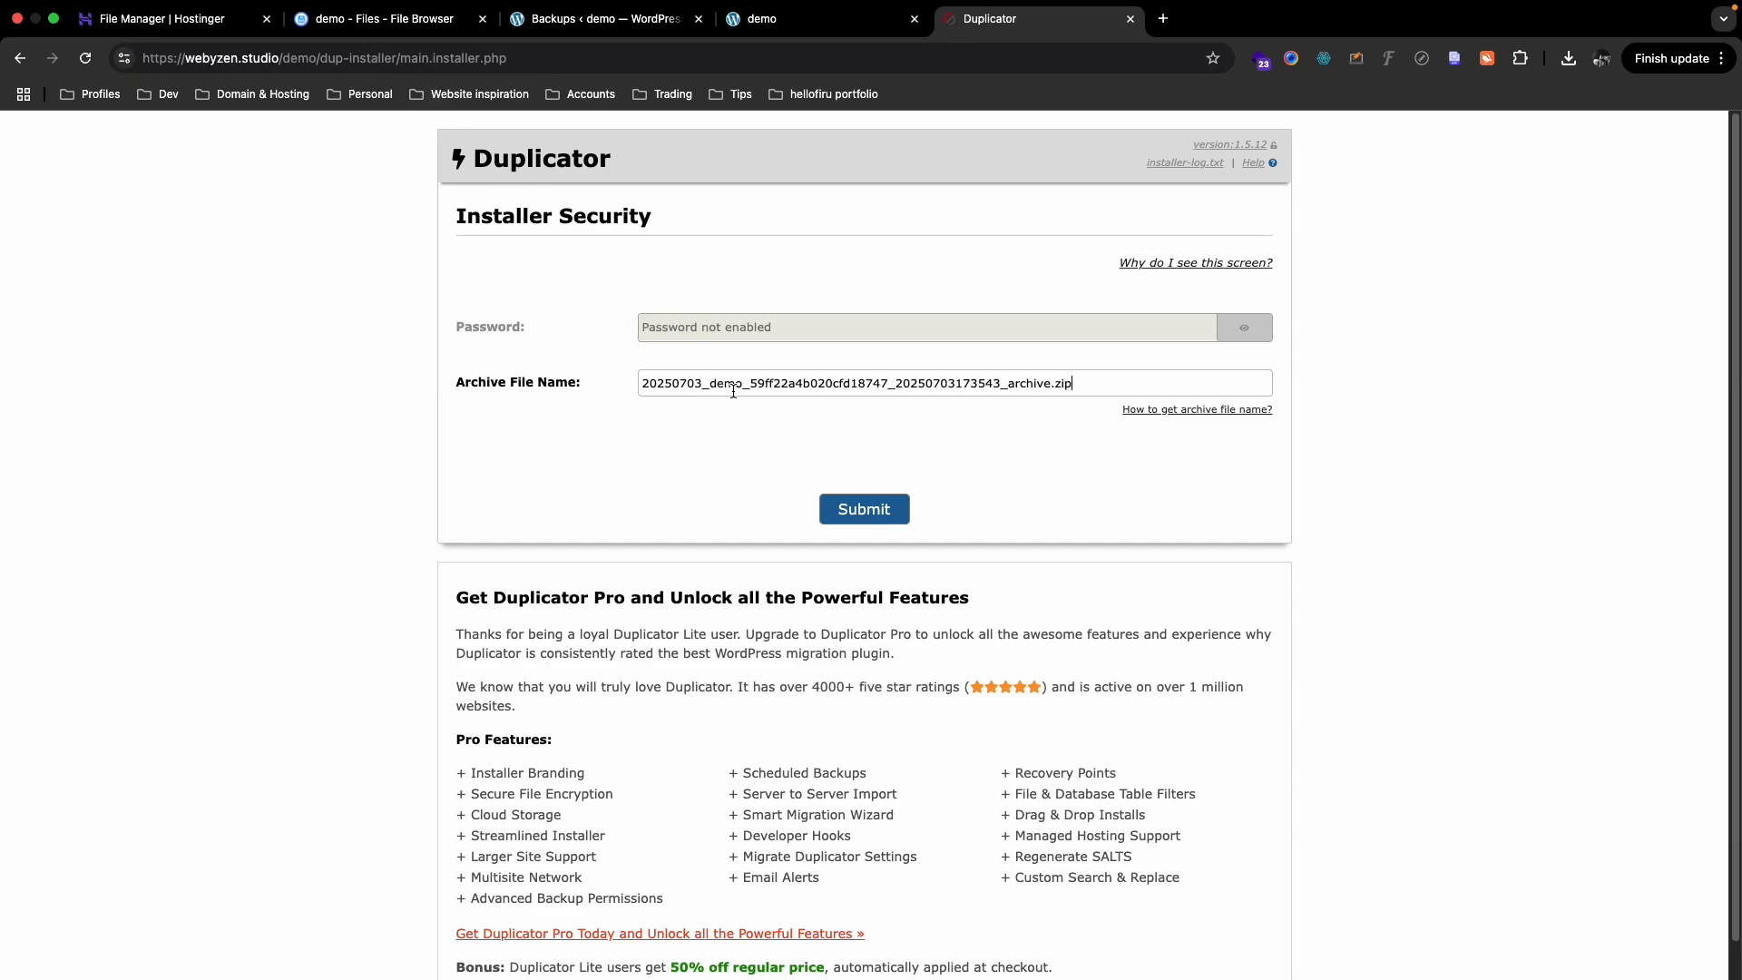
left_click_drag(1093, 384, 616, 378)
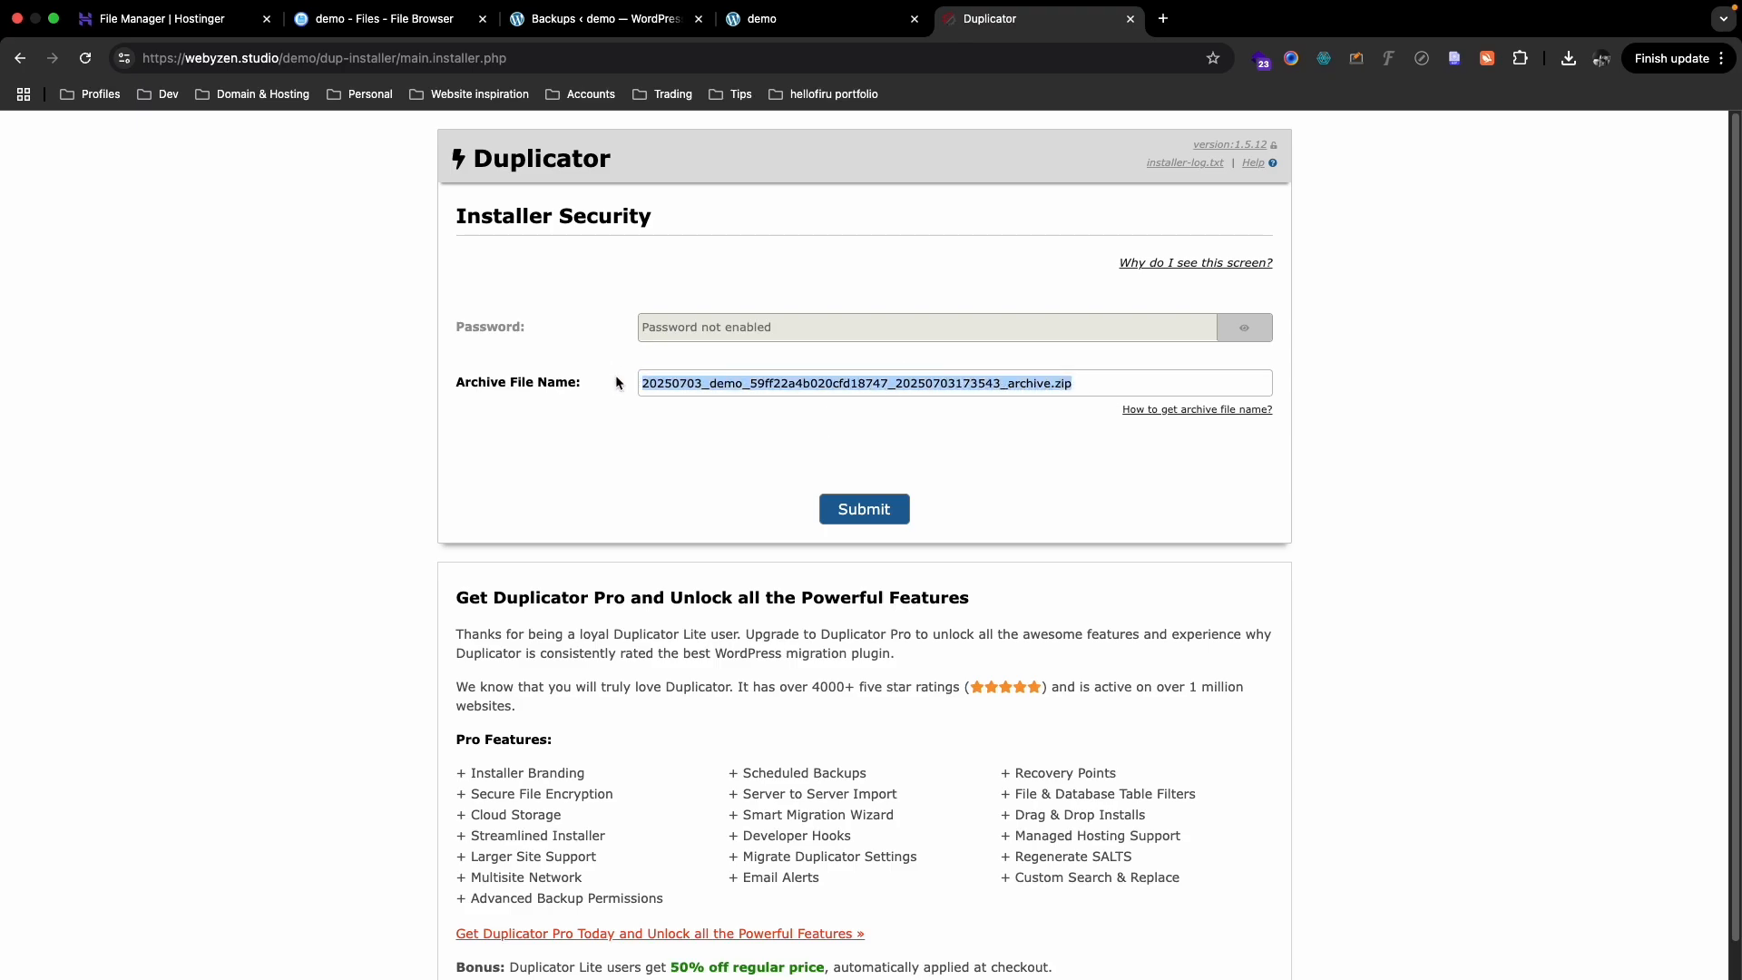
left_click(853, 513)
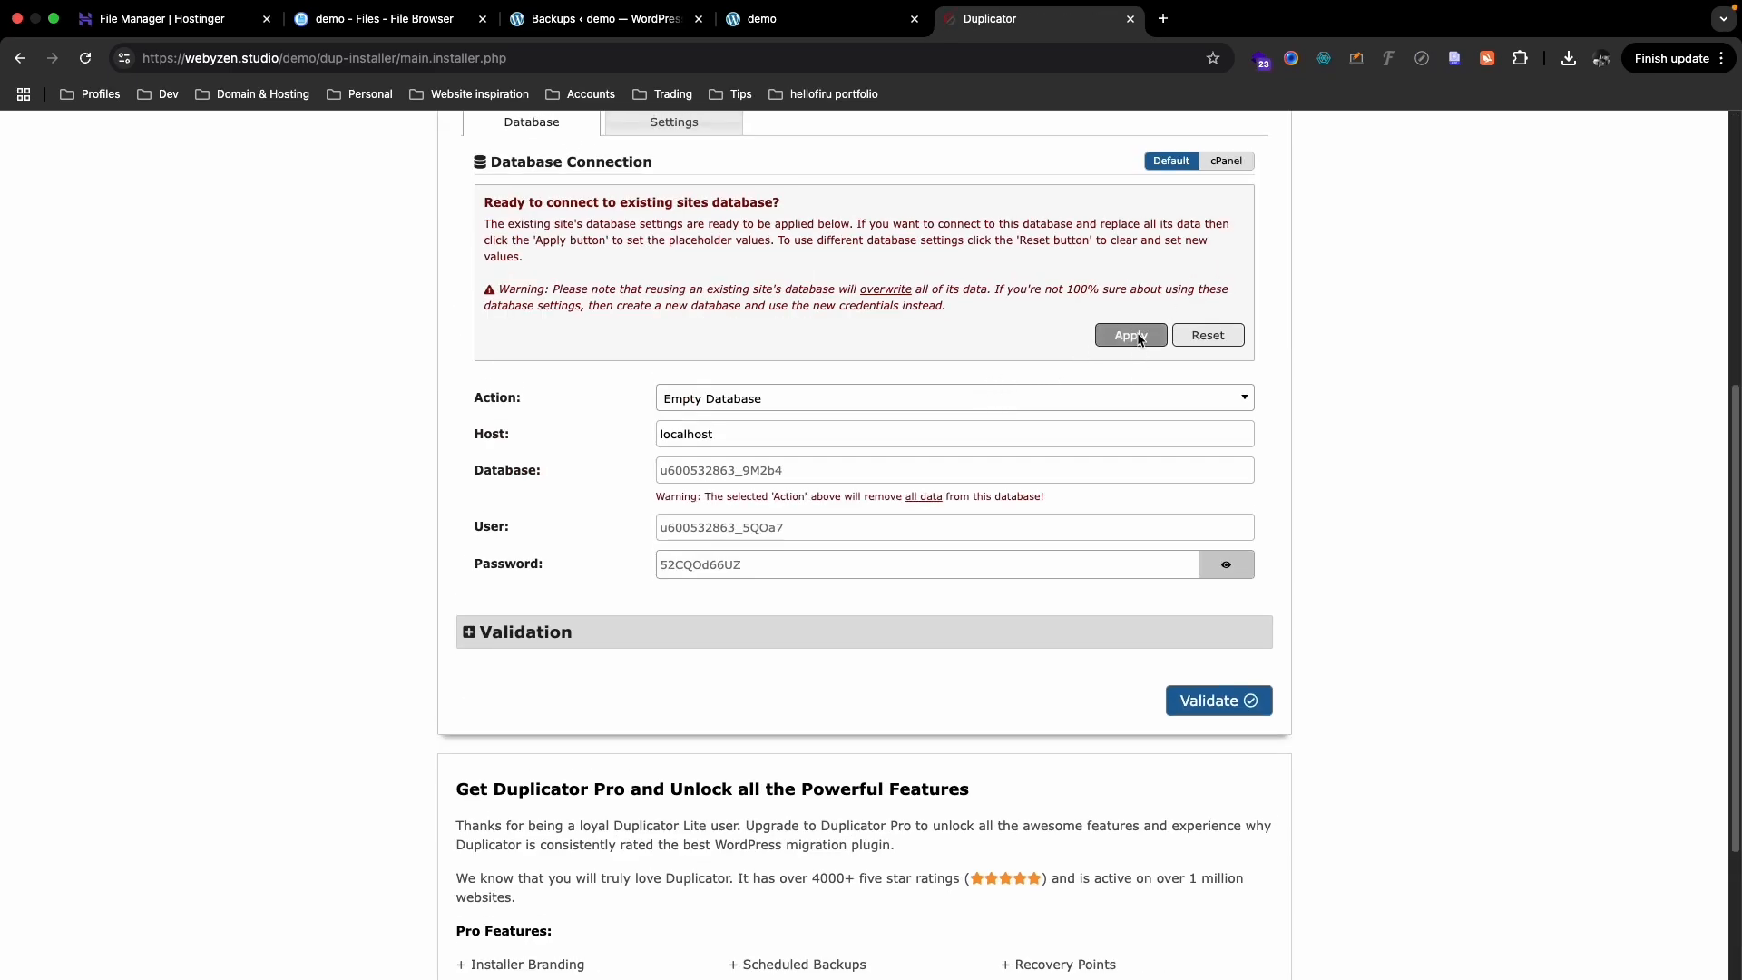
- Apply the existing site's database settings and validate the database connection
left_click(1131, 337)
scroll(1180, 599, "down", 2)
left_click(1219, 472)
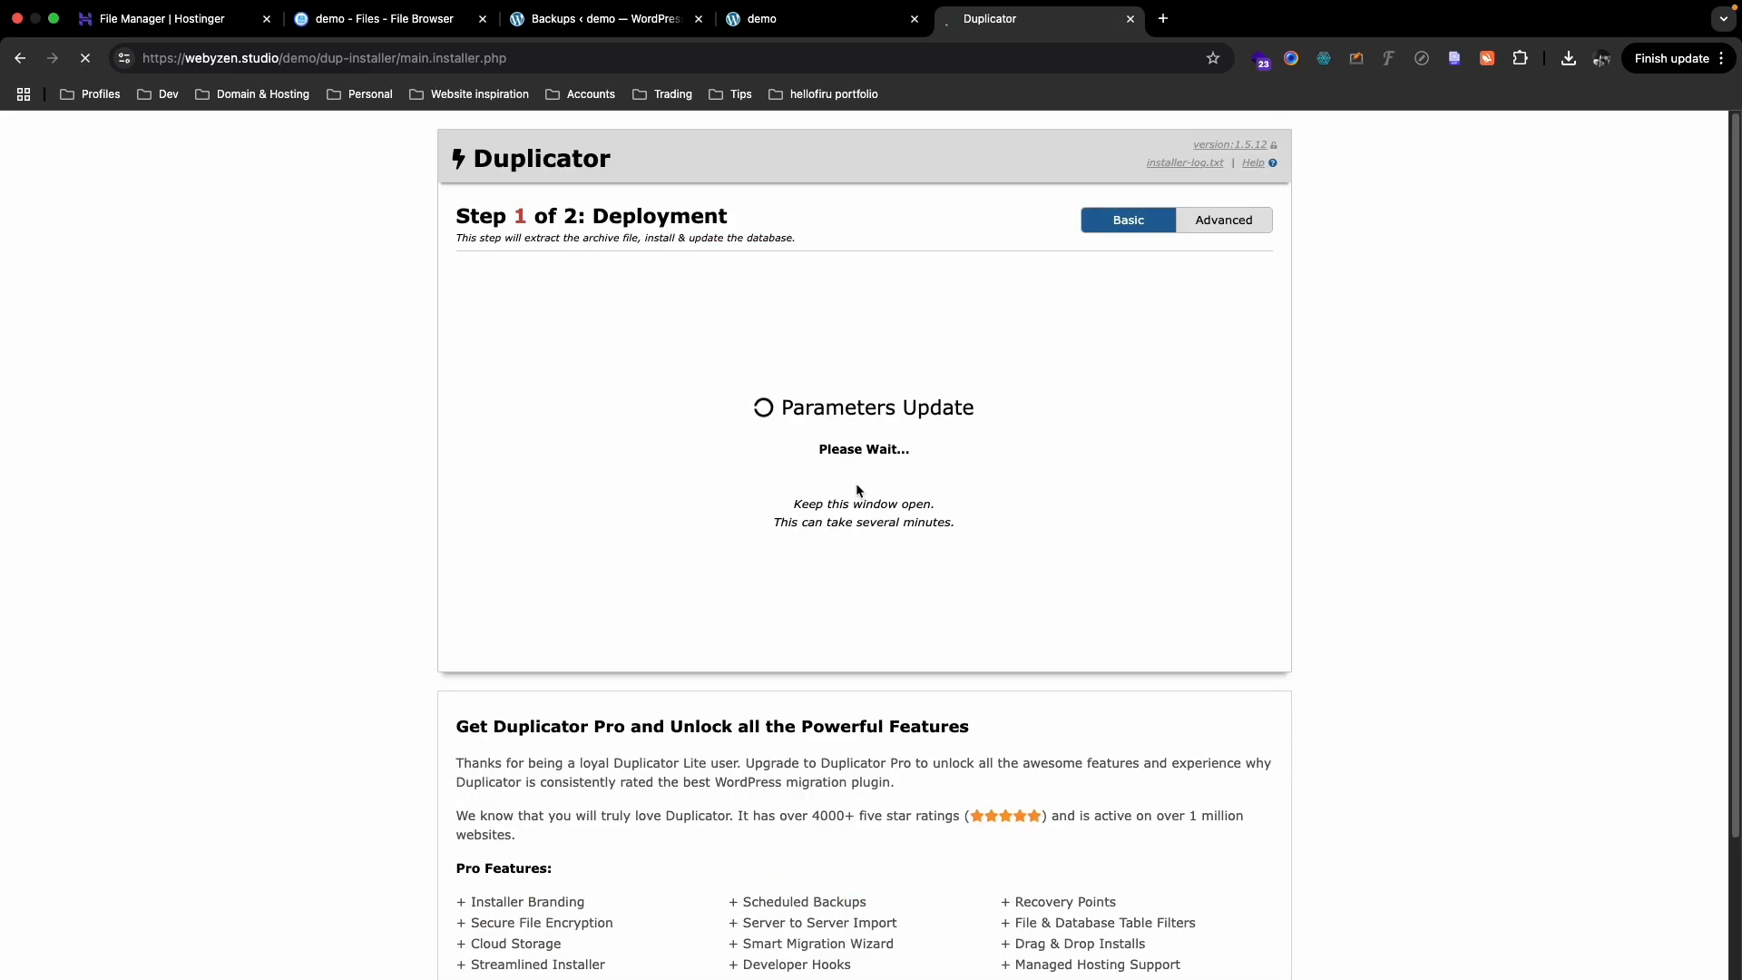
scroll(858, 485, "down", 2)
scroll(859, 487, "up", 2)
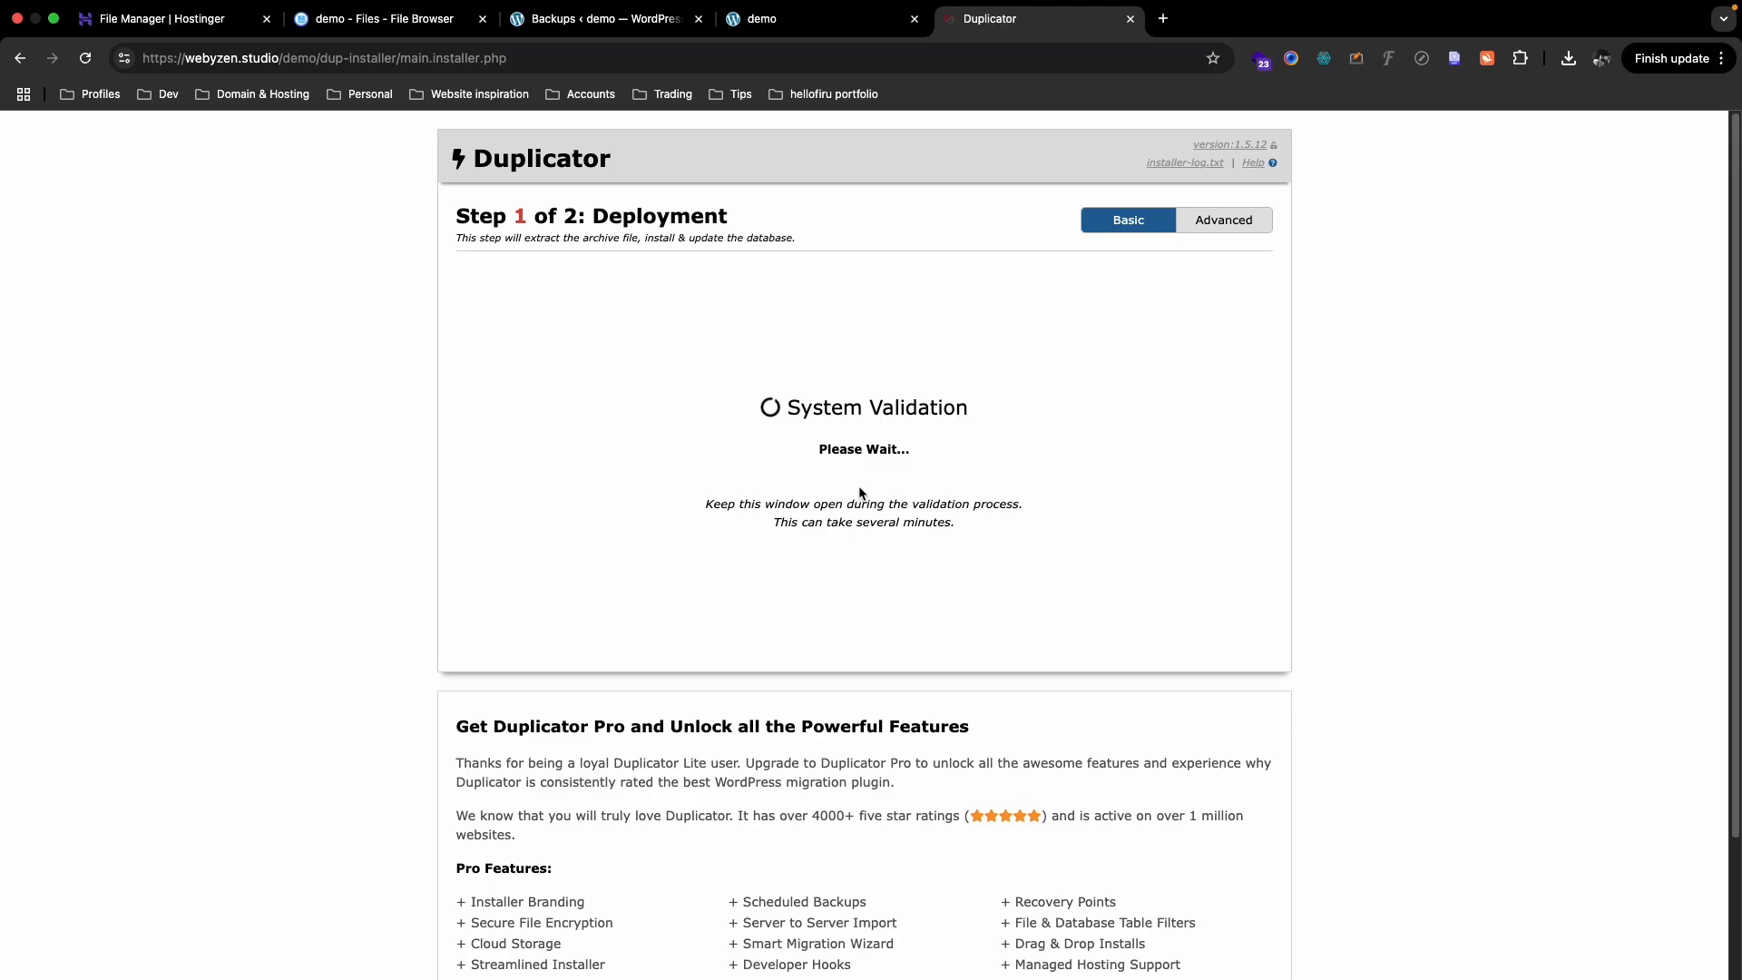
scroll(861, 494, "down", 7)
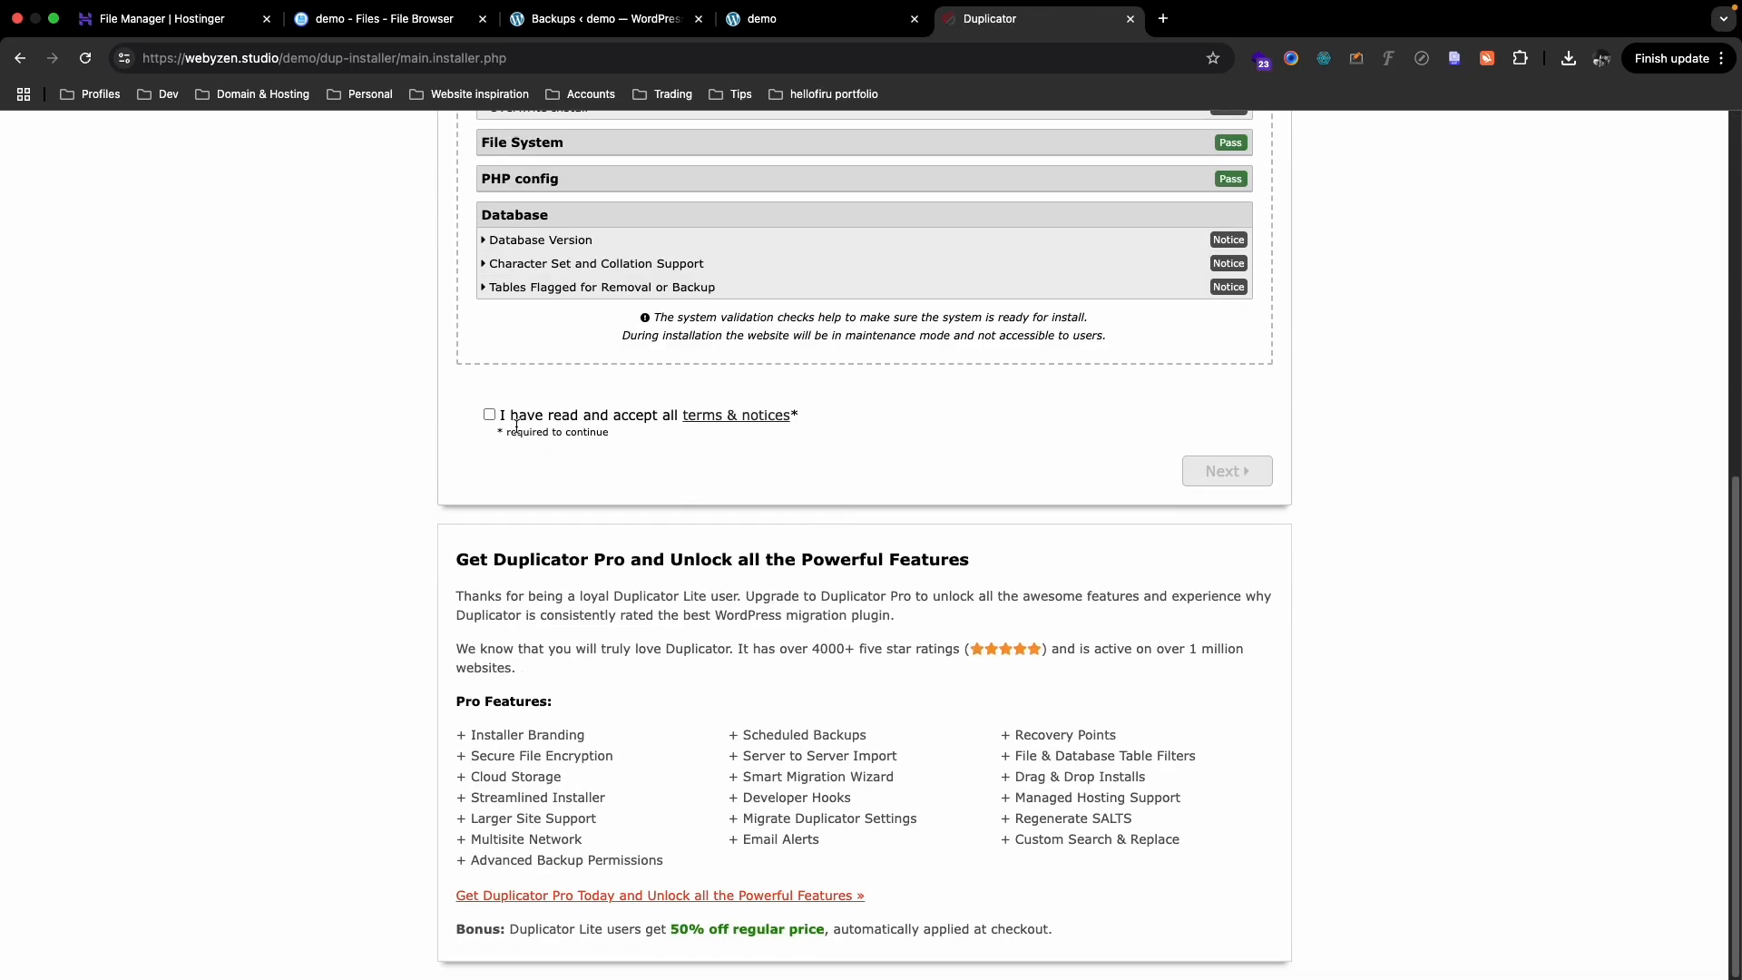
- Accept the terms and notices and confirm running the install
left_click(490, 416)
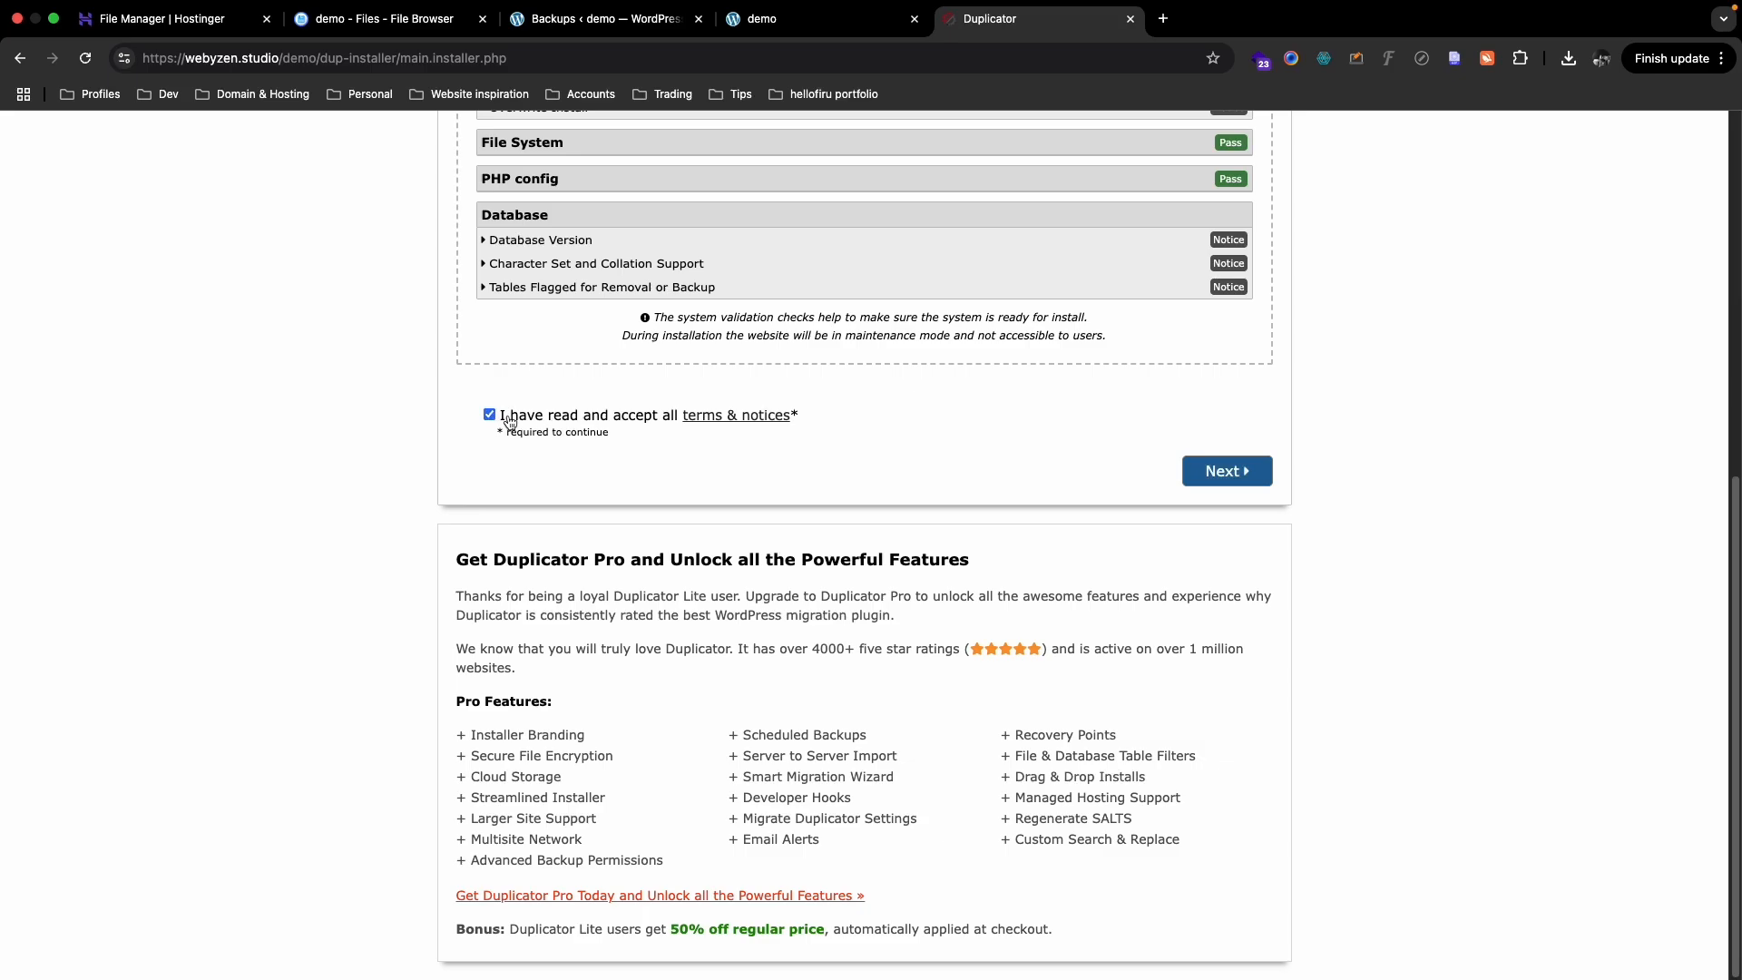
left_click(1221, 471)
left_click(1073, 674)
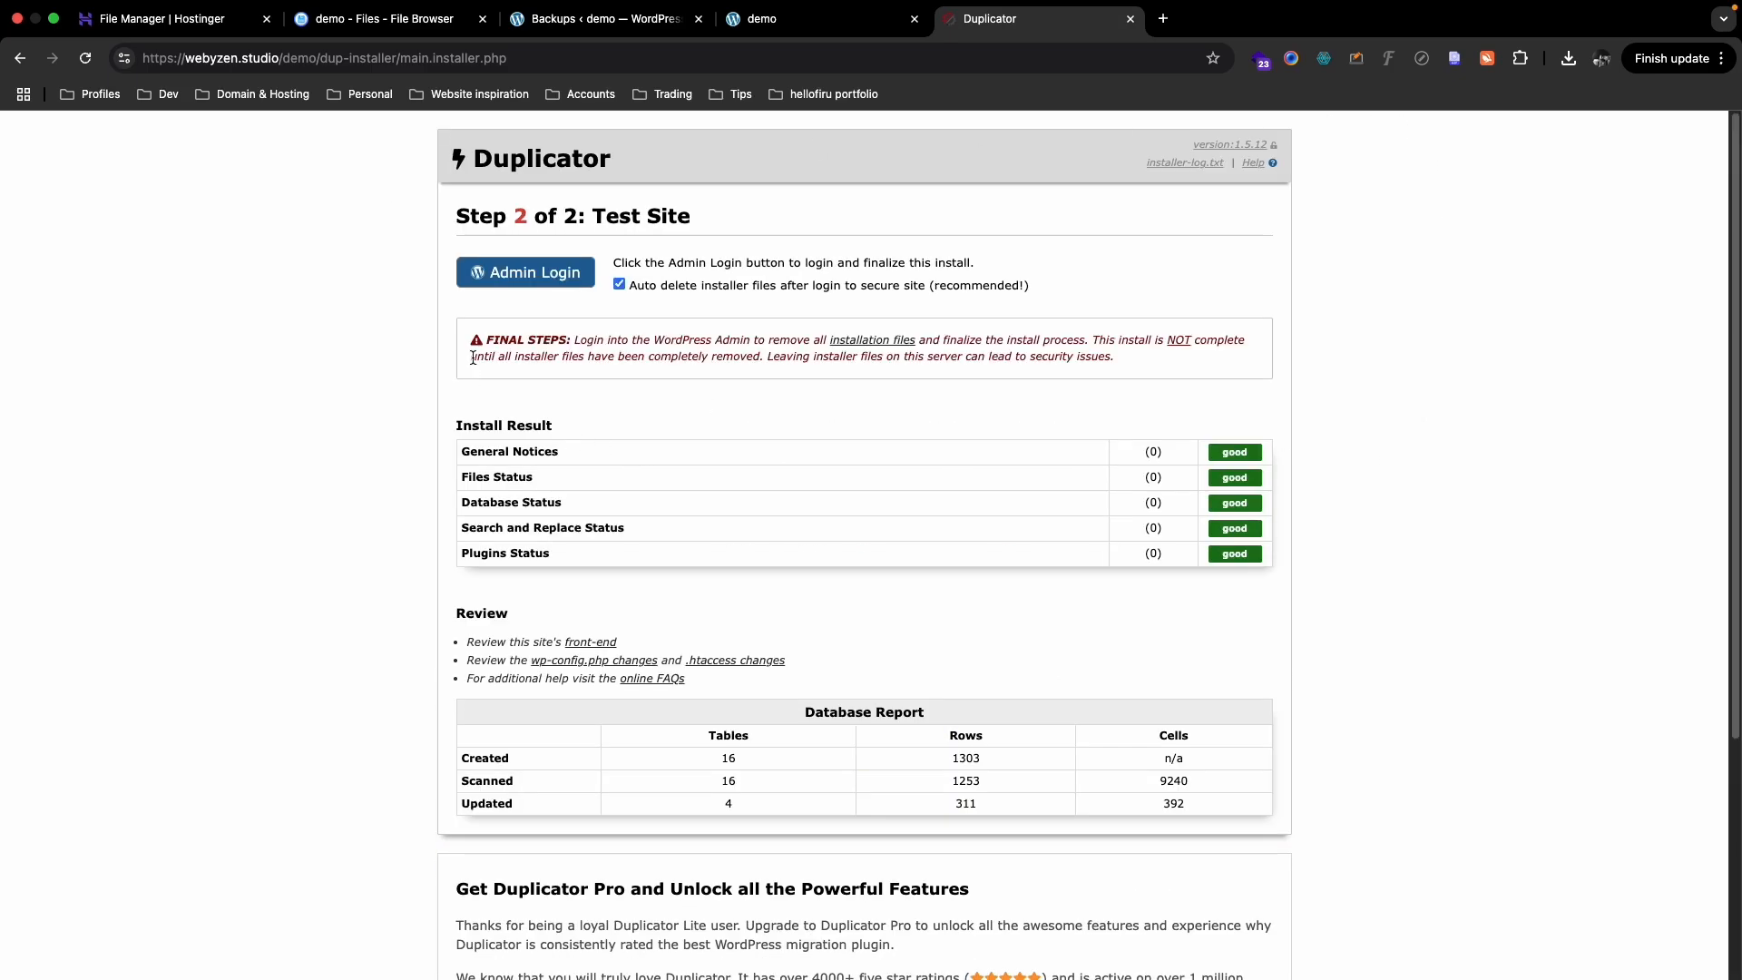
- Log in to the migrated site's WordPress admin without saving the password
left_click(523, 273)
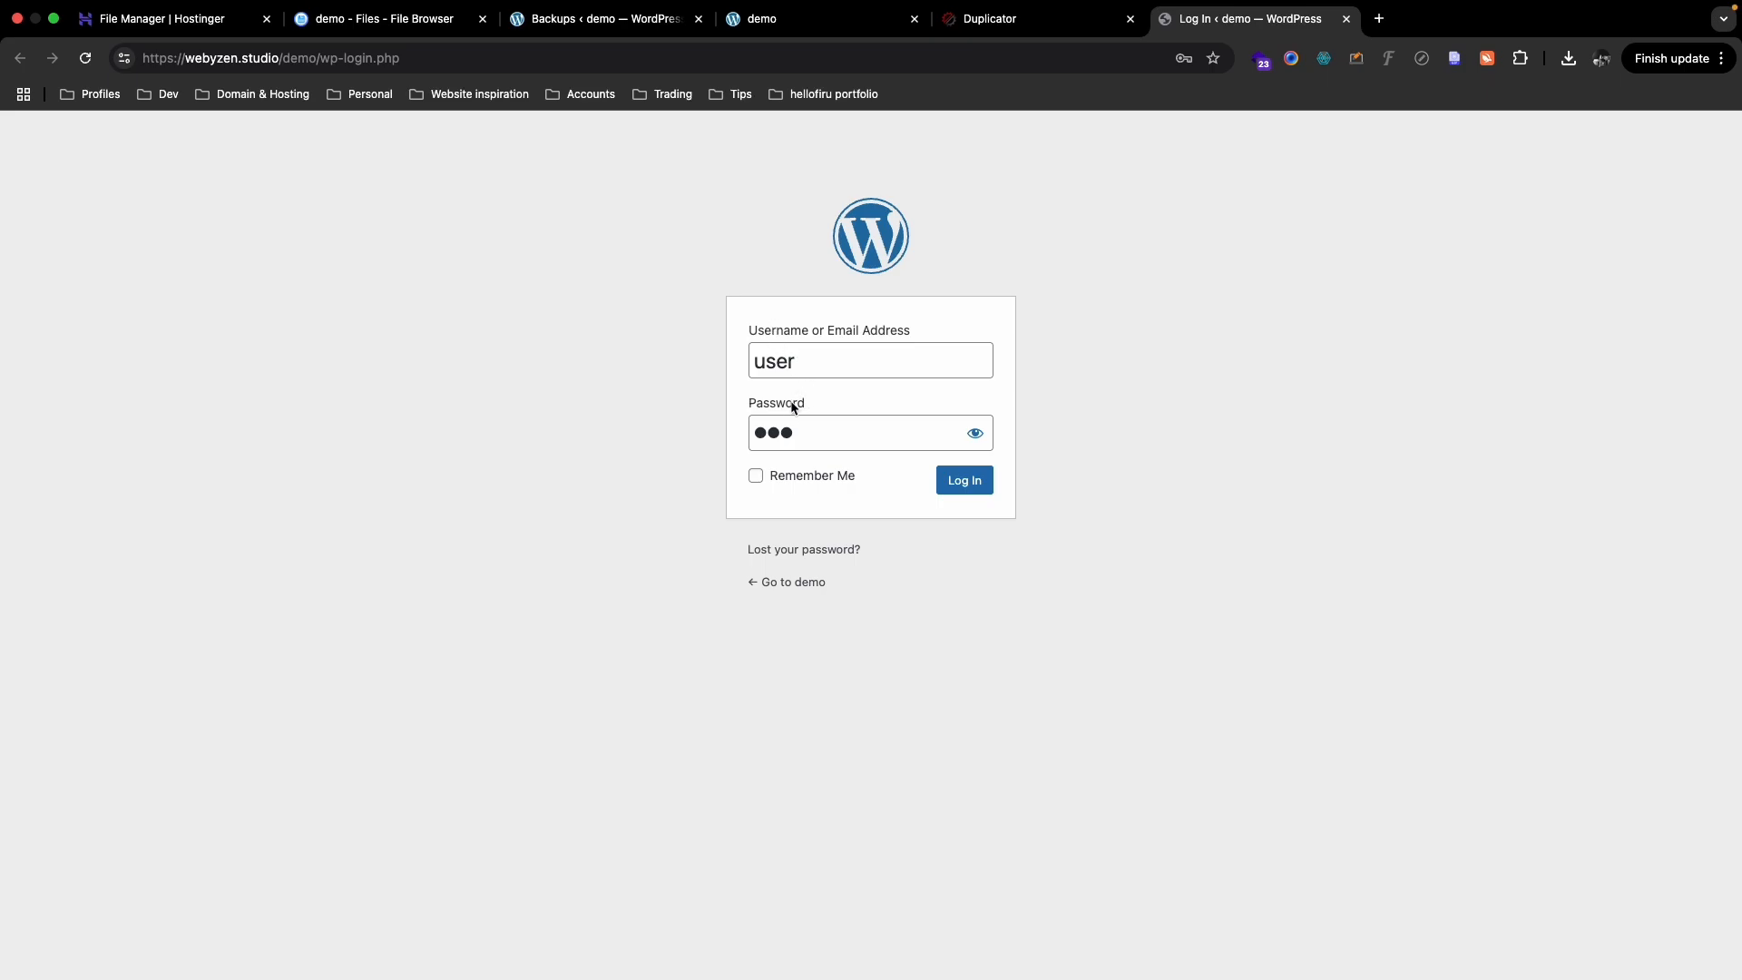
left_click(973, 480)
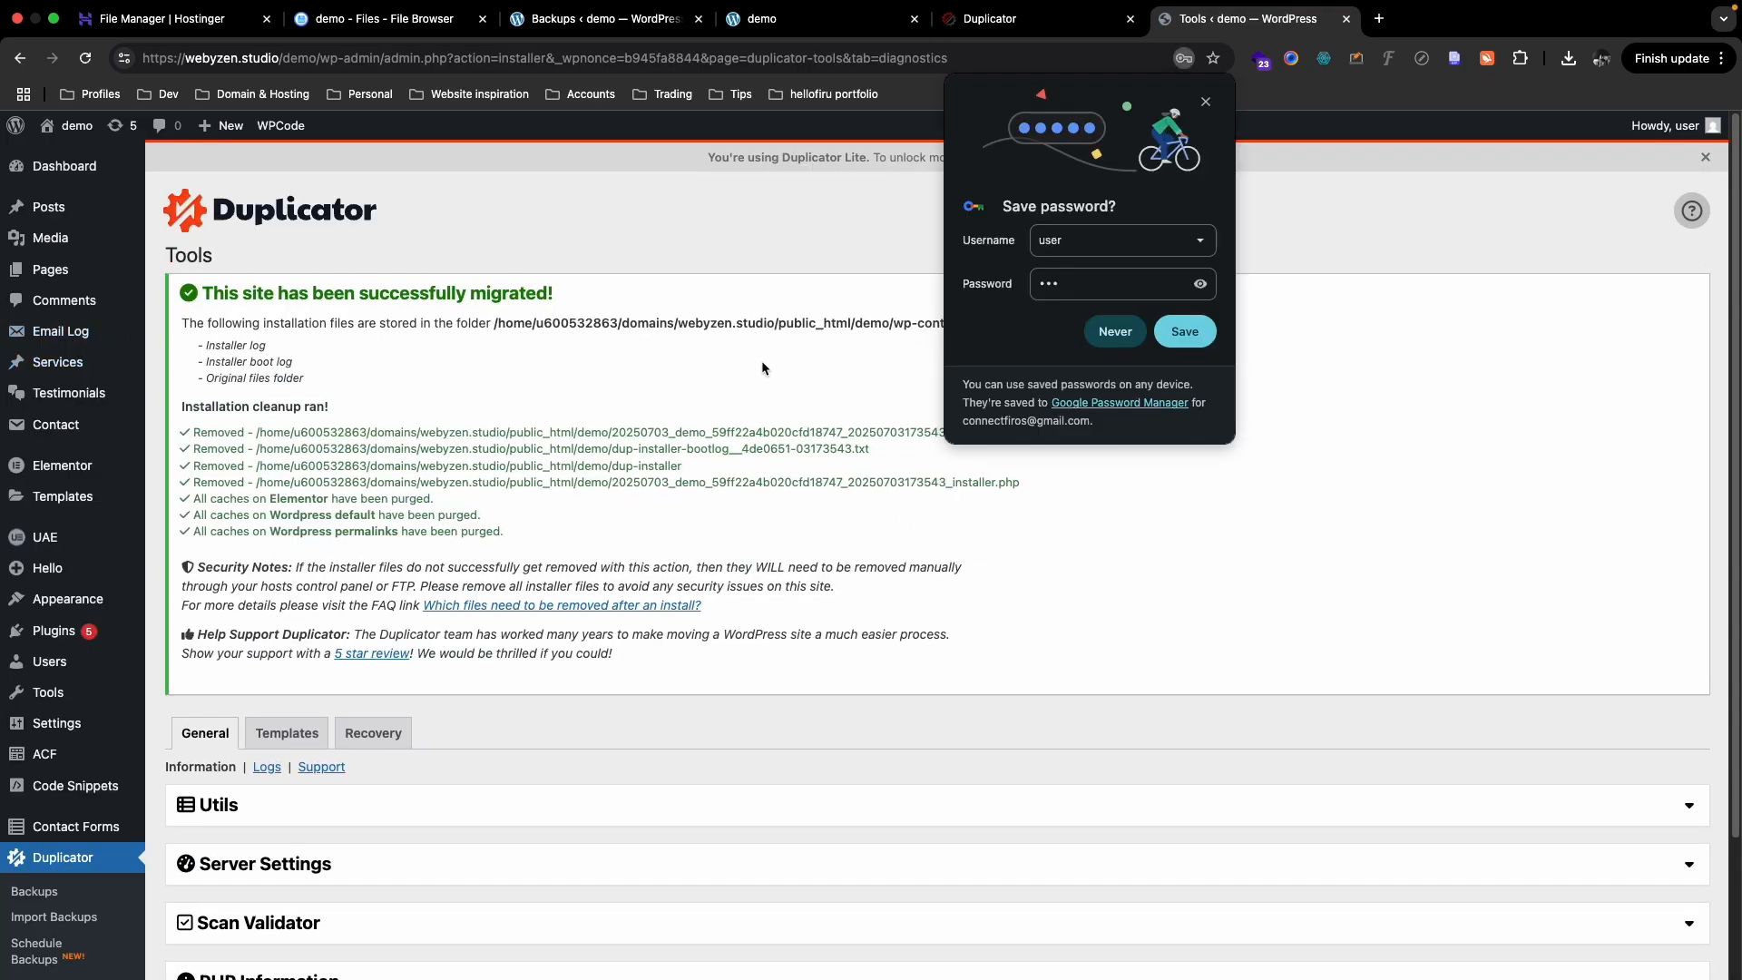
left_click(1115, 331)
- Open the Demo site's front end in a new tab and switch to it
mouse_move(39, 366)
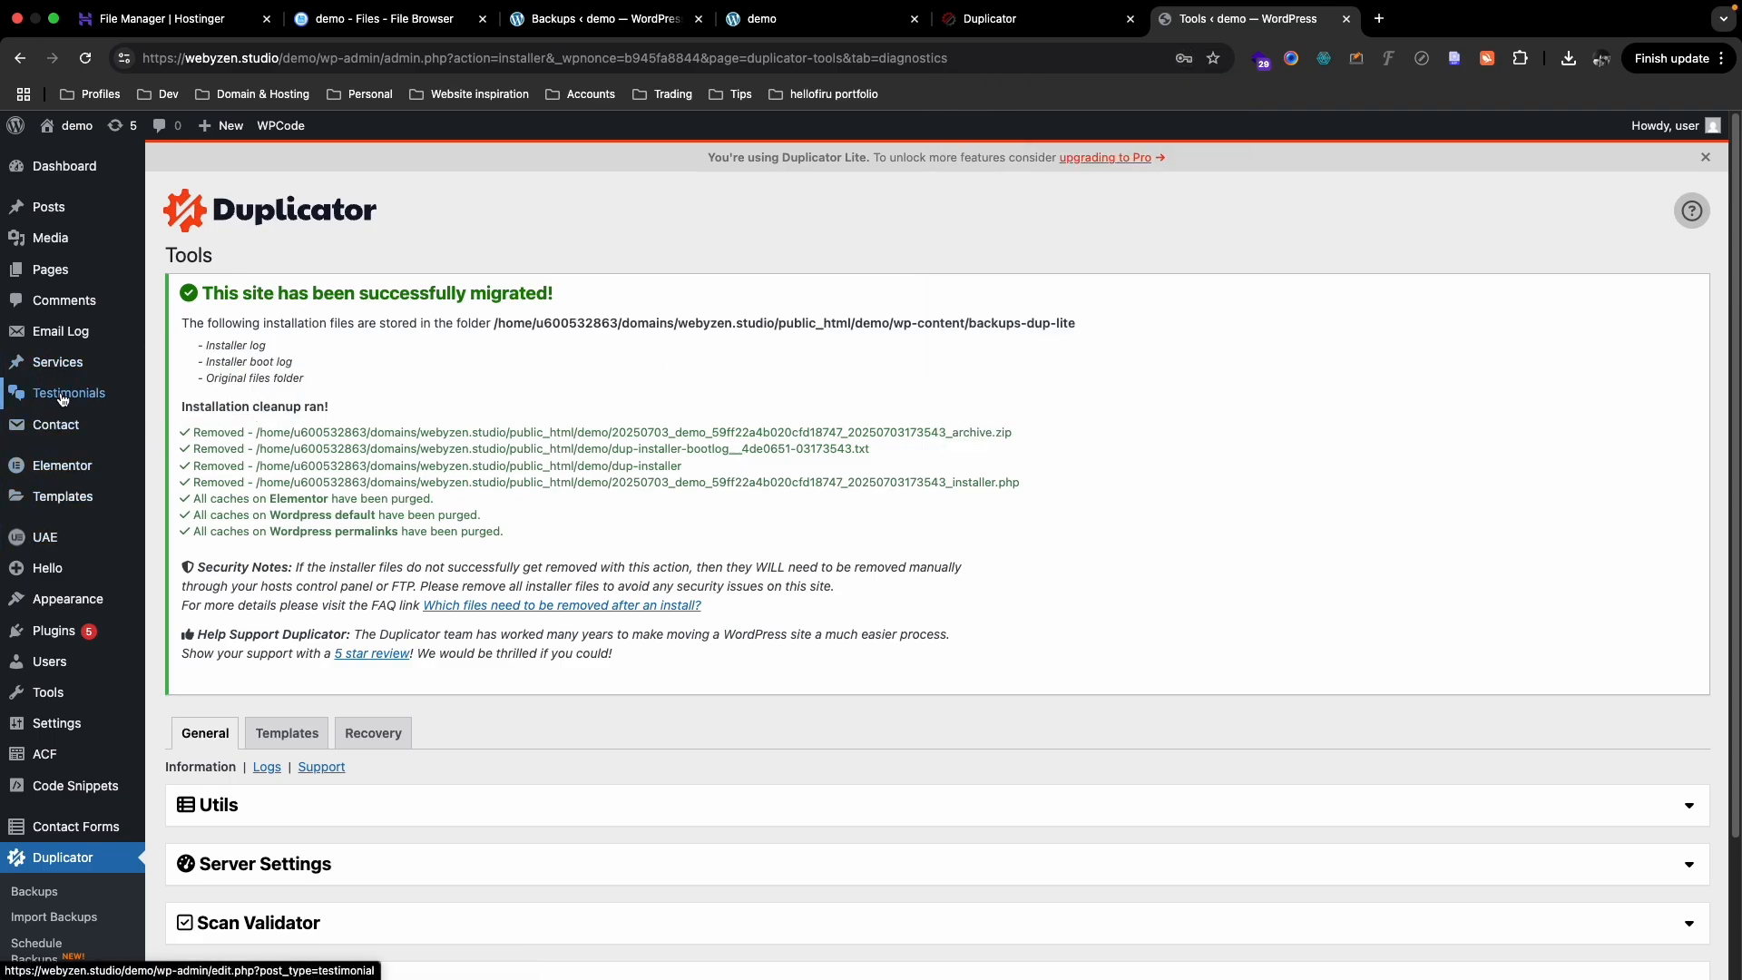
mouse_move(55, 713)
scroll(48, 500, "down", 2)
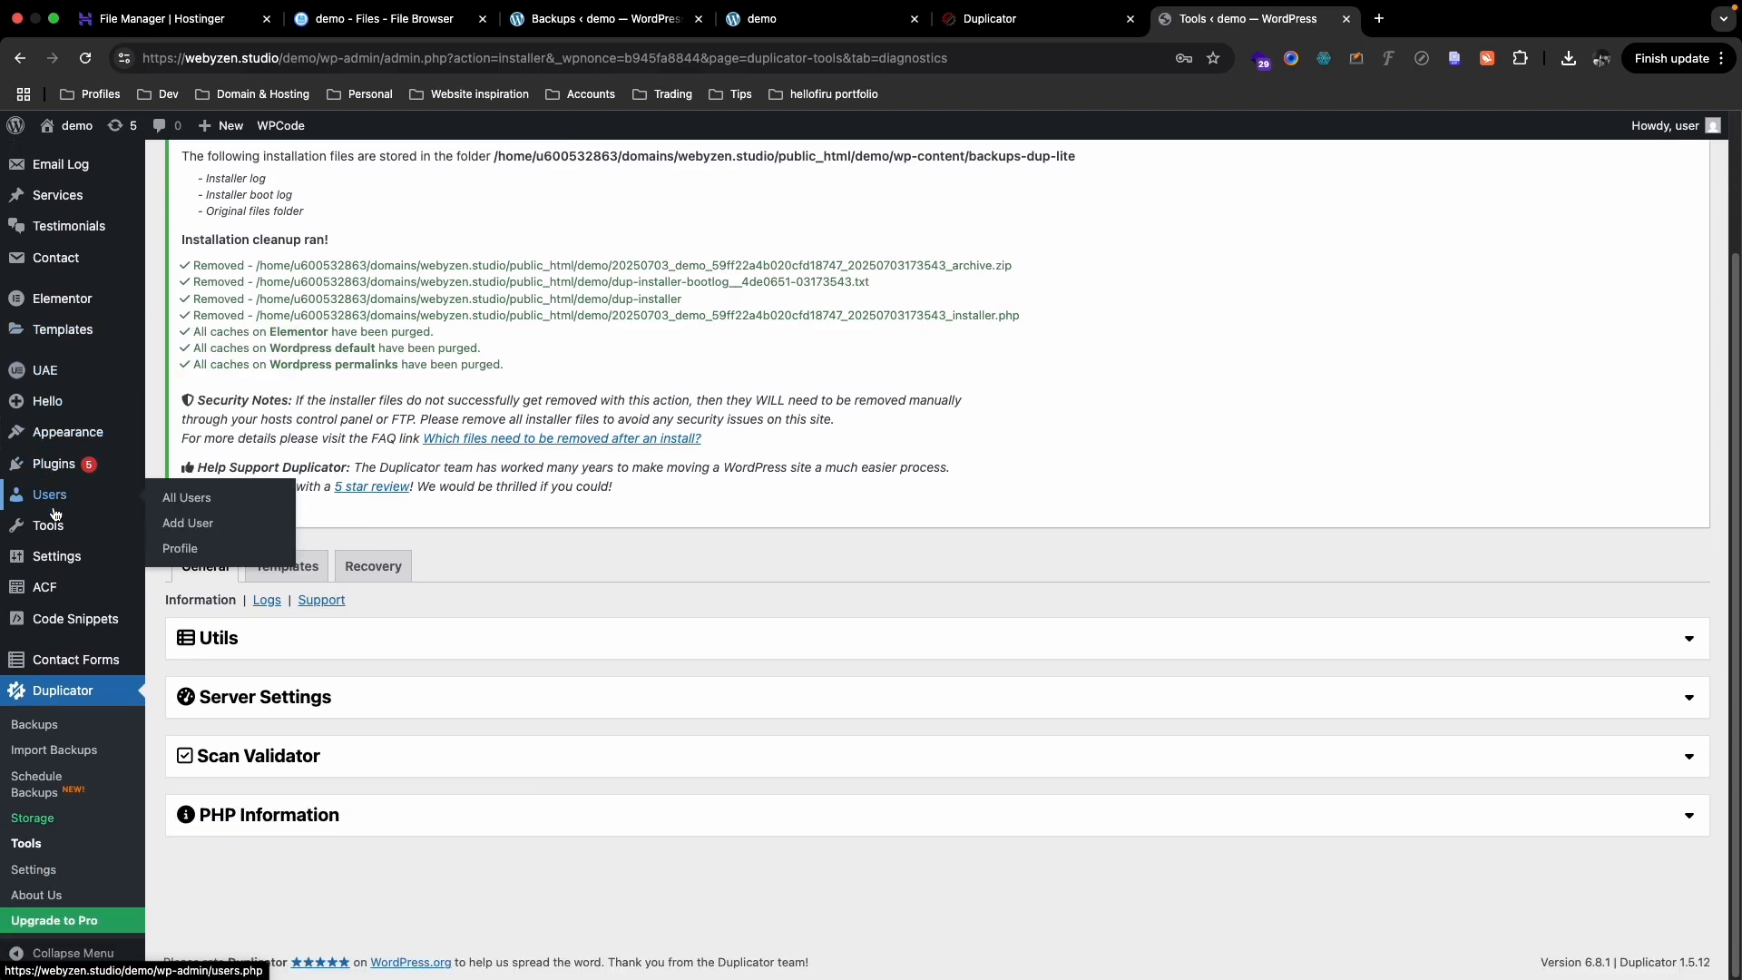
scroll(47, 508, "up", 2)
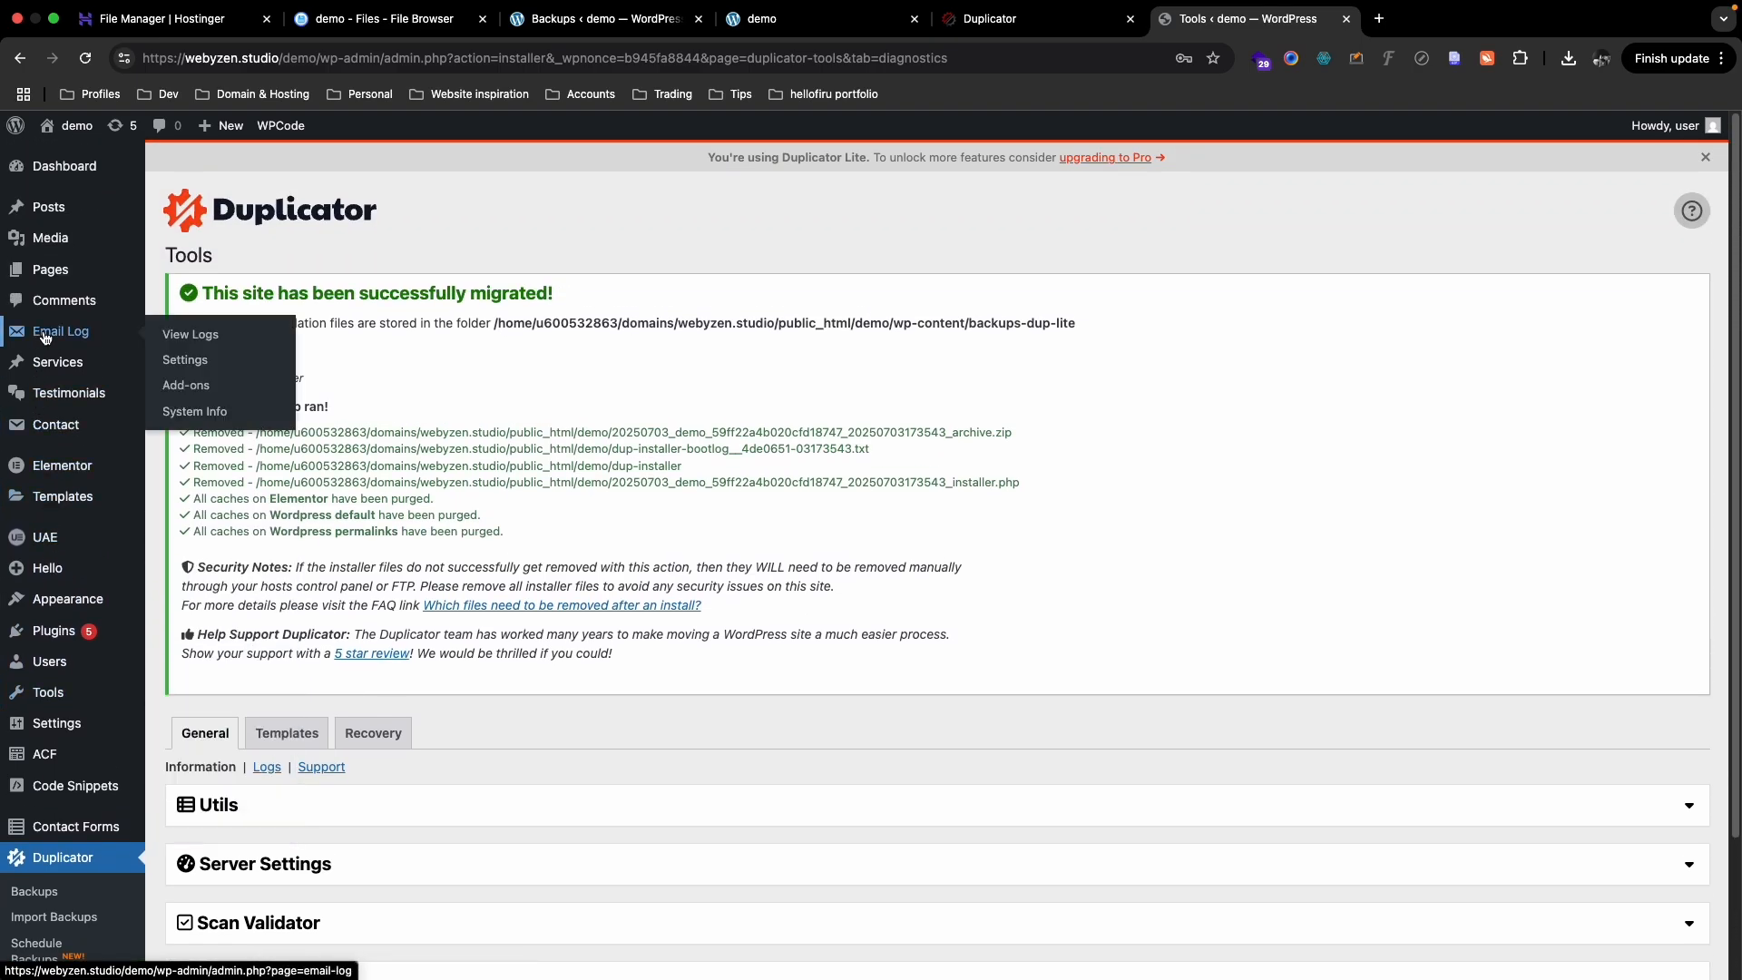
left_click(74, 128, "super")
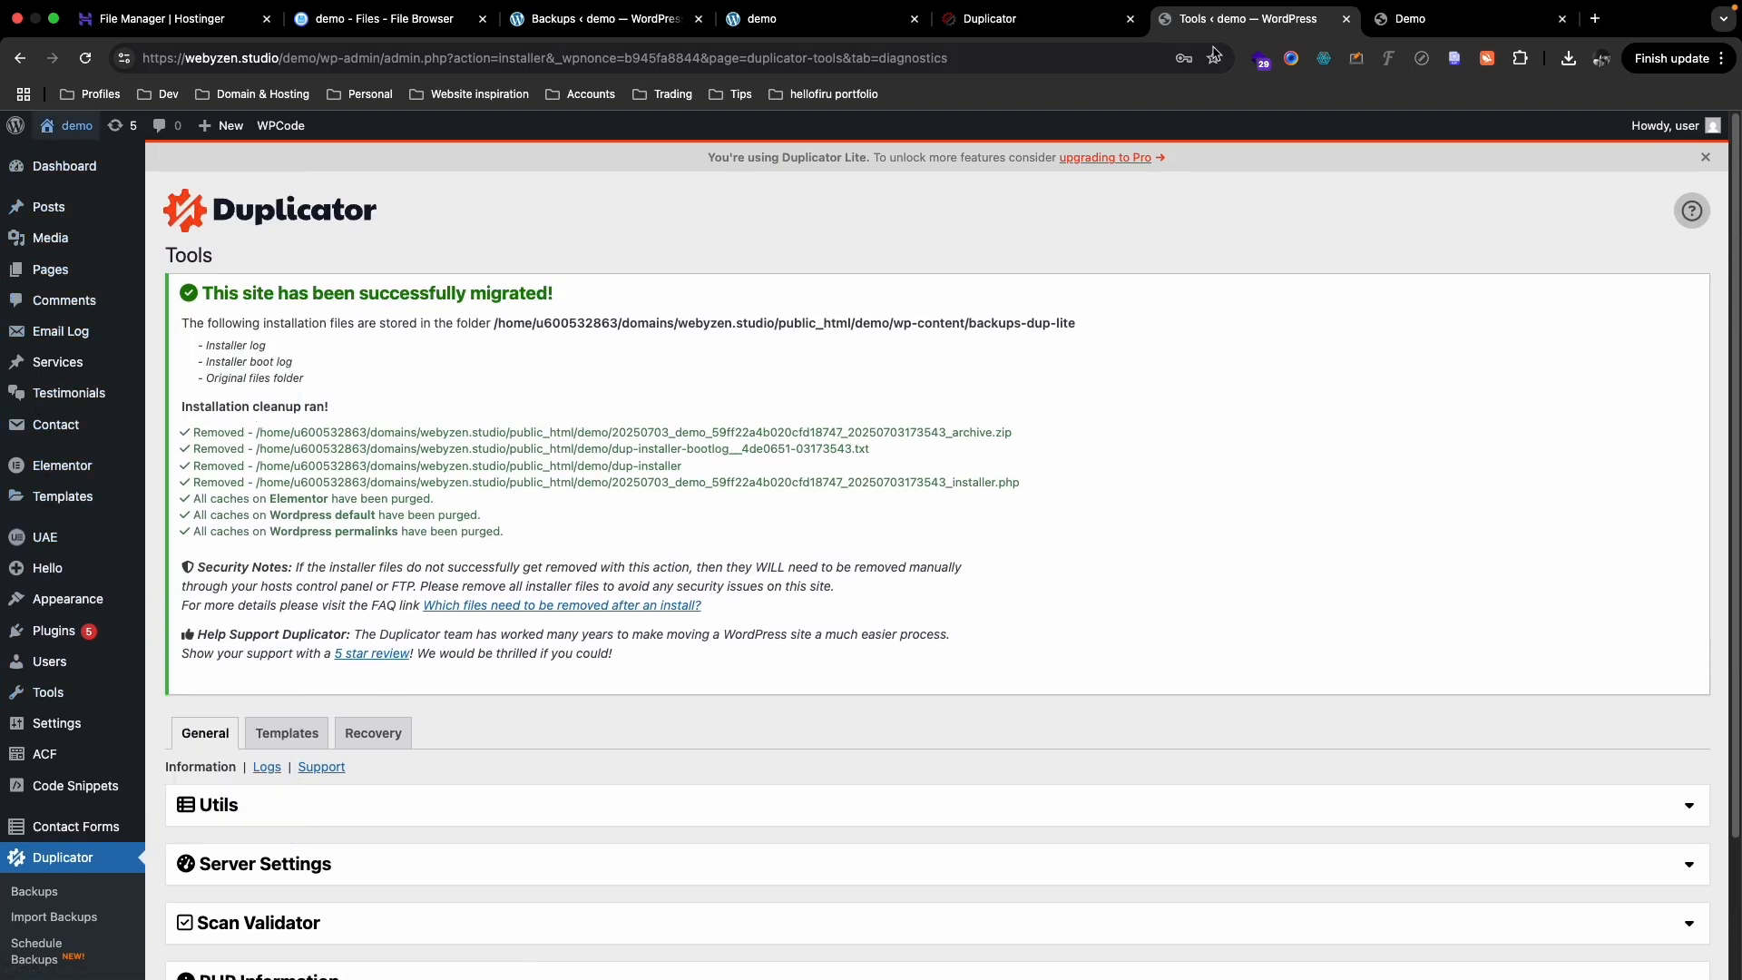
left_click(1414, 18)
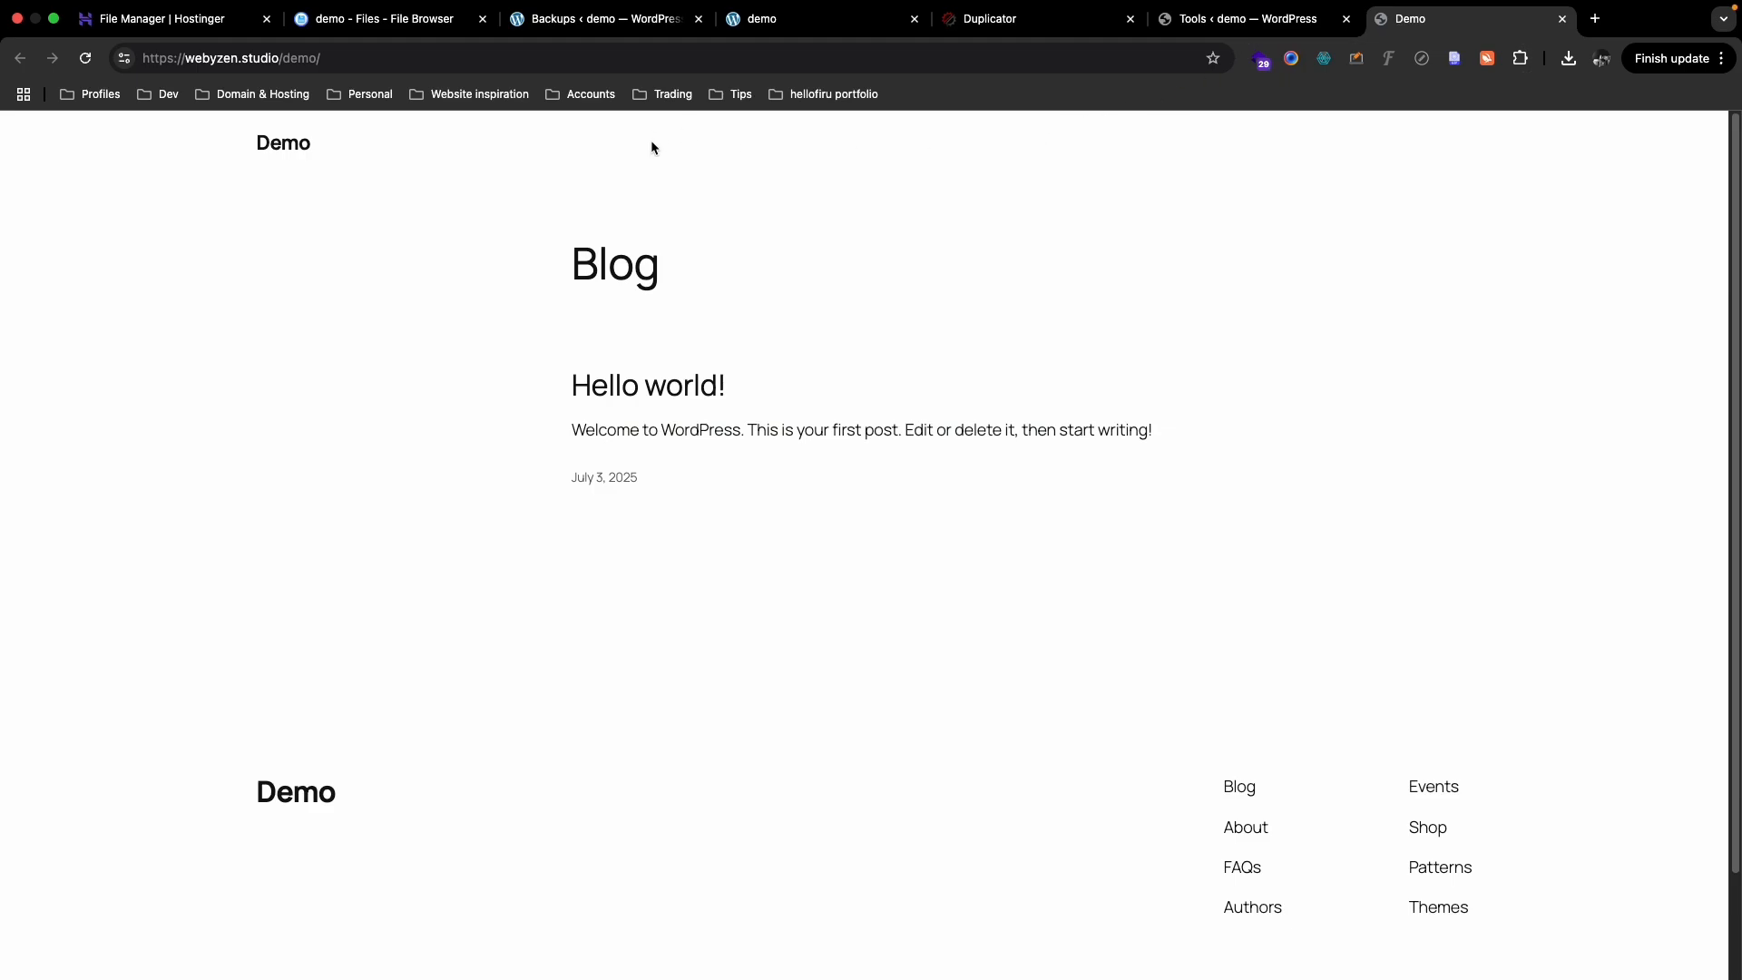
- Reload the Demo front page, scroll through it to the footer, then return to the Tools tab
key("super+r")
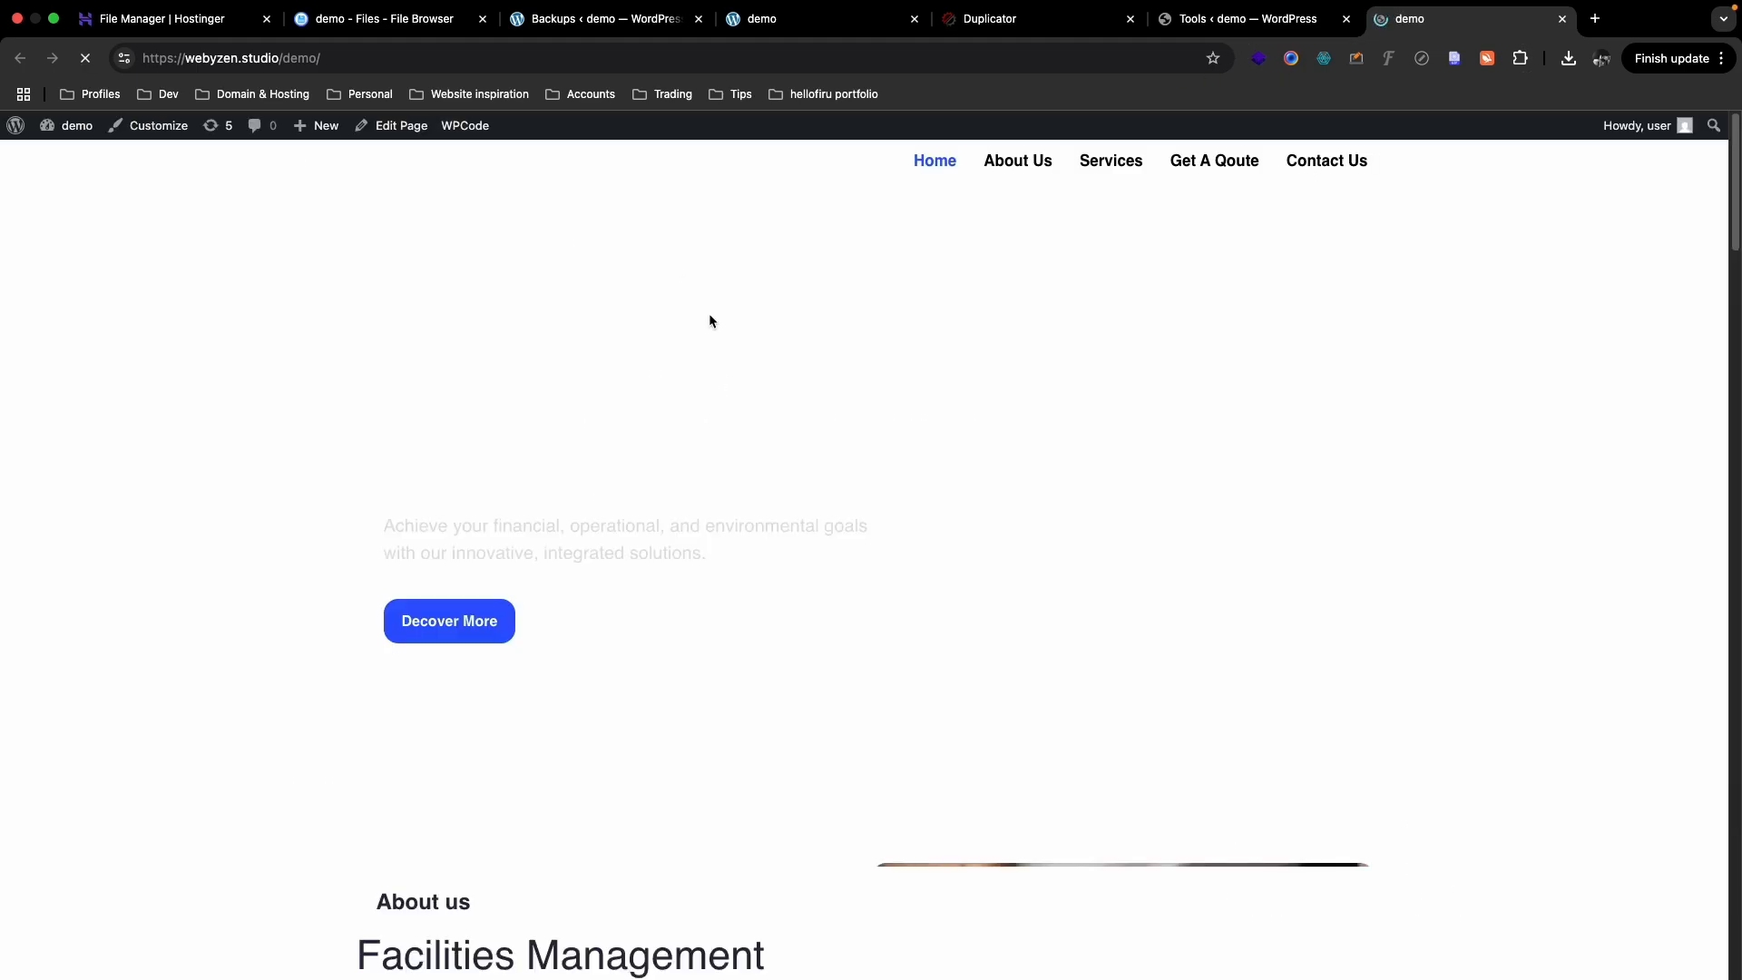
scroll(724, 323, "down", 10)
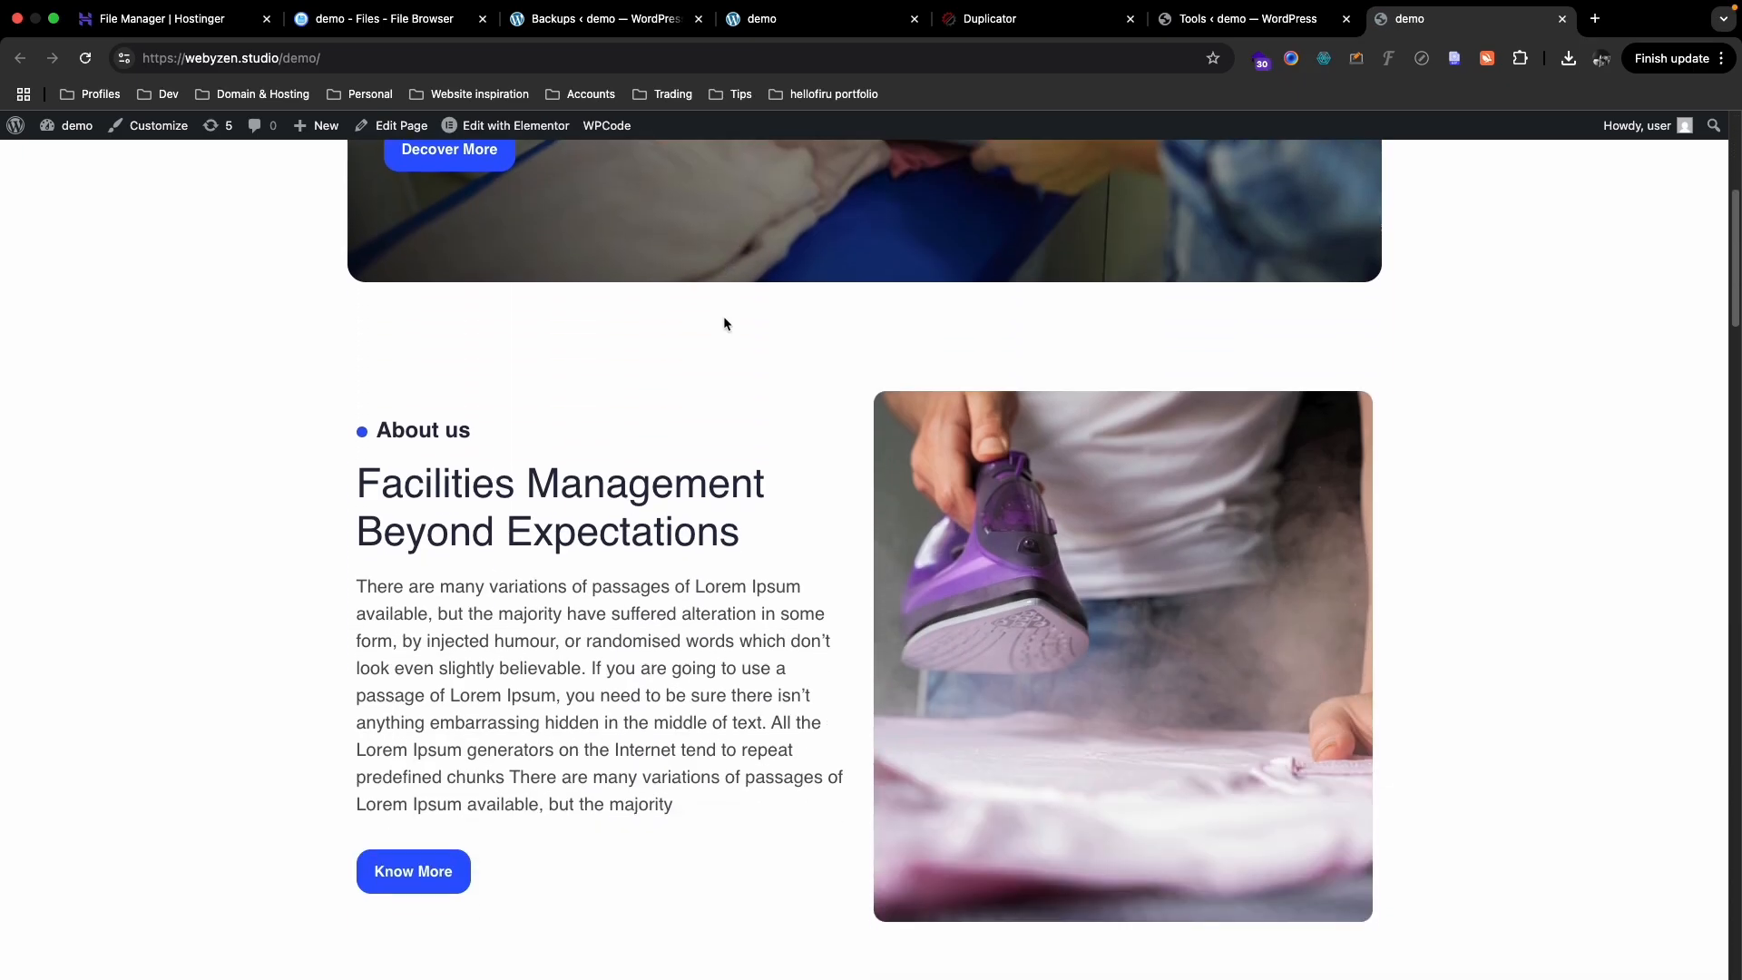
scroll(726, 319, "down", 15)
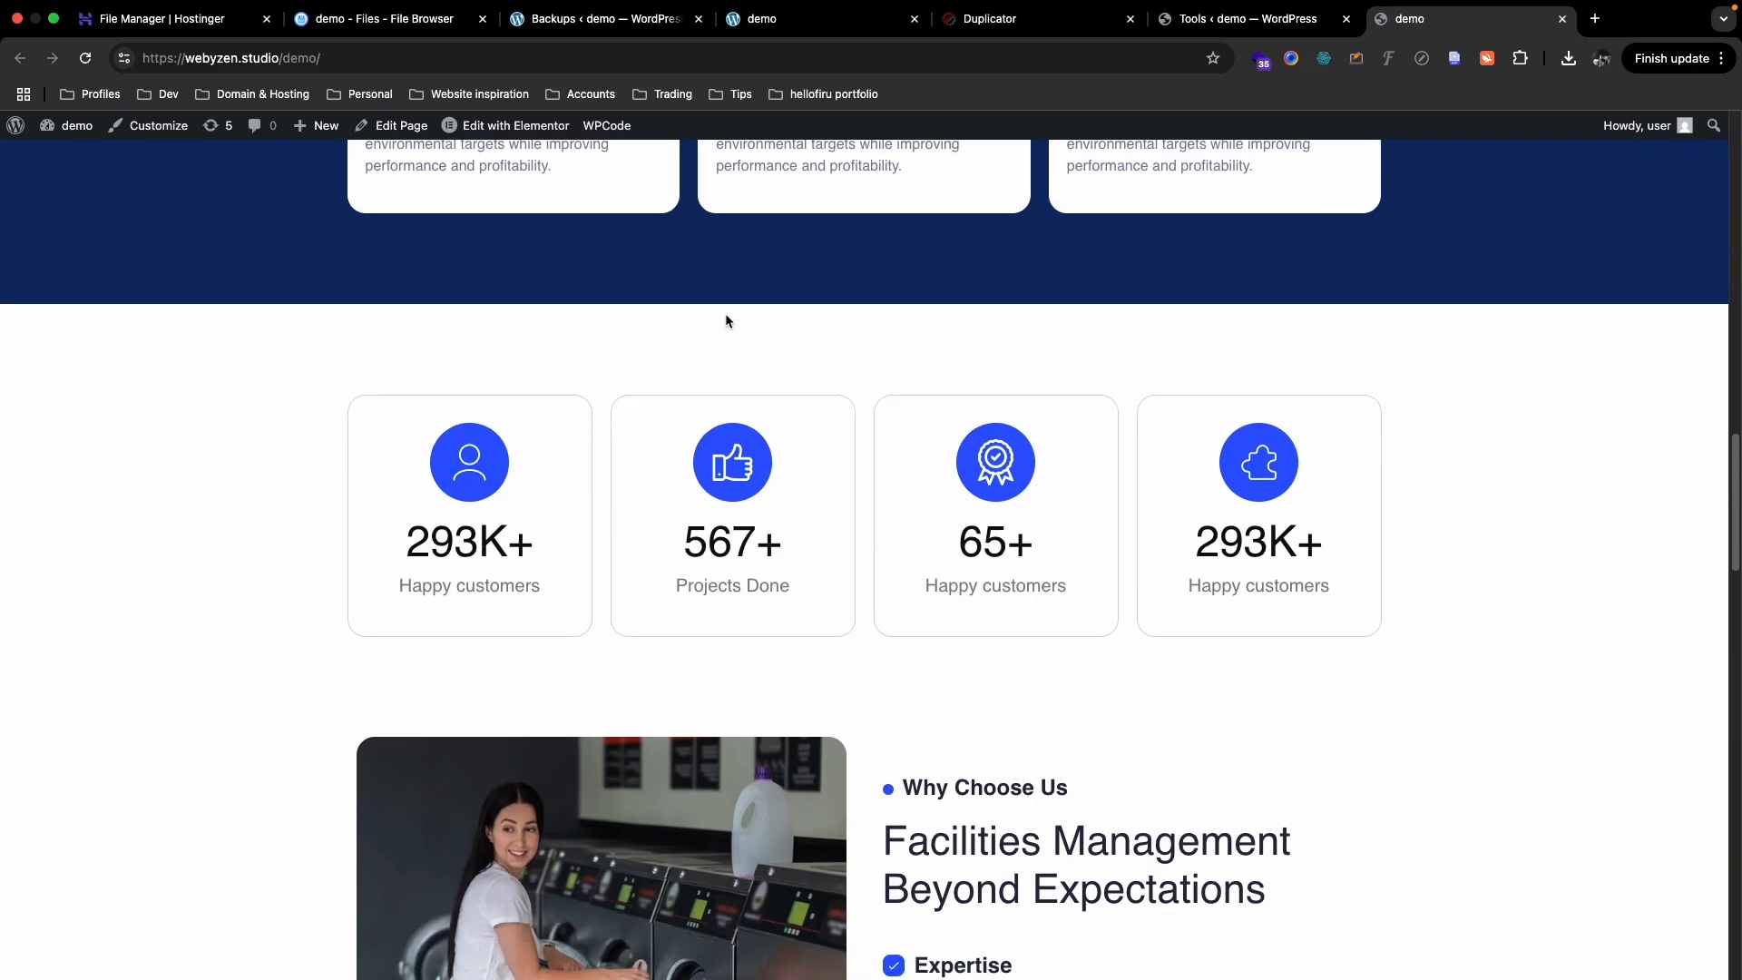
scroll(726, 319, "down", 8)
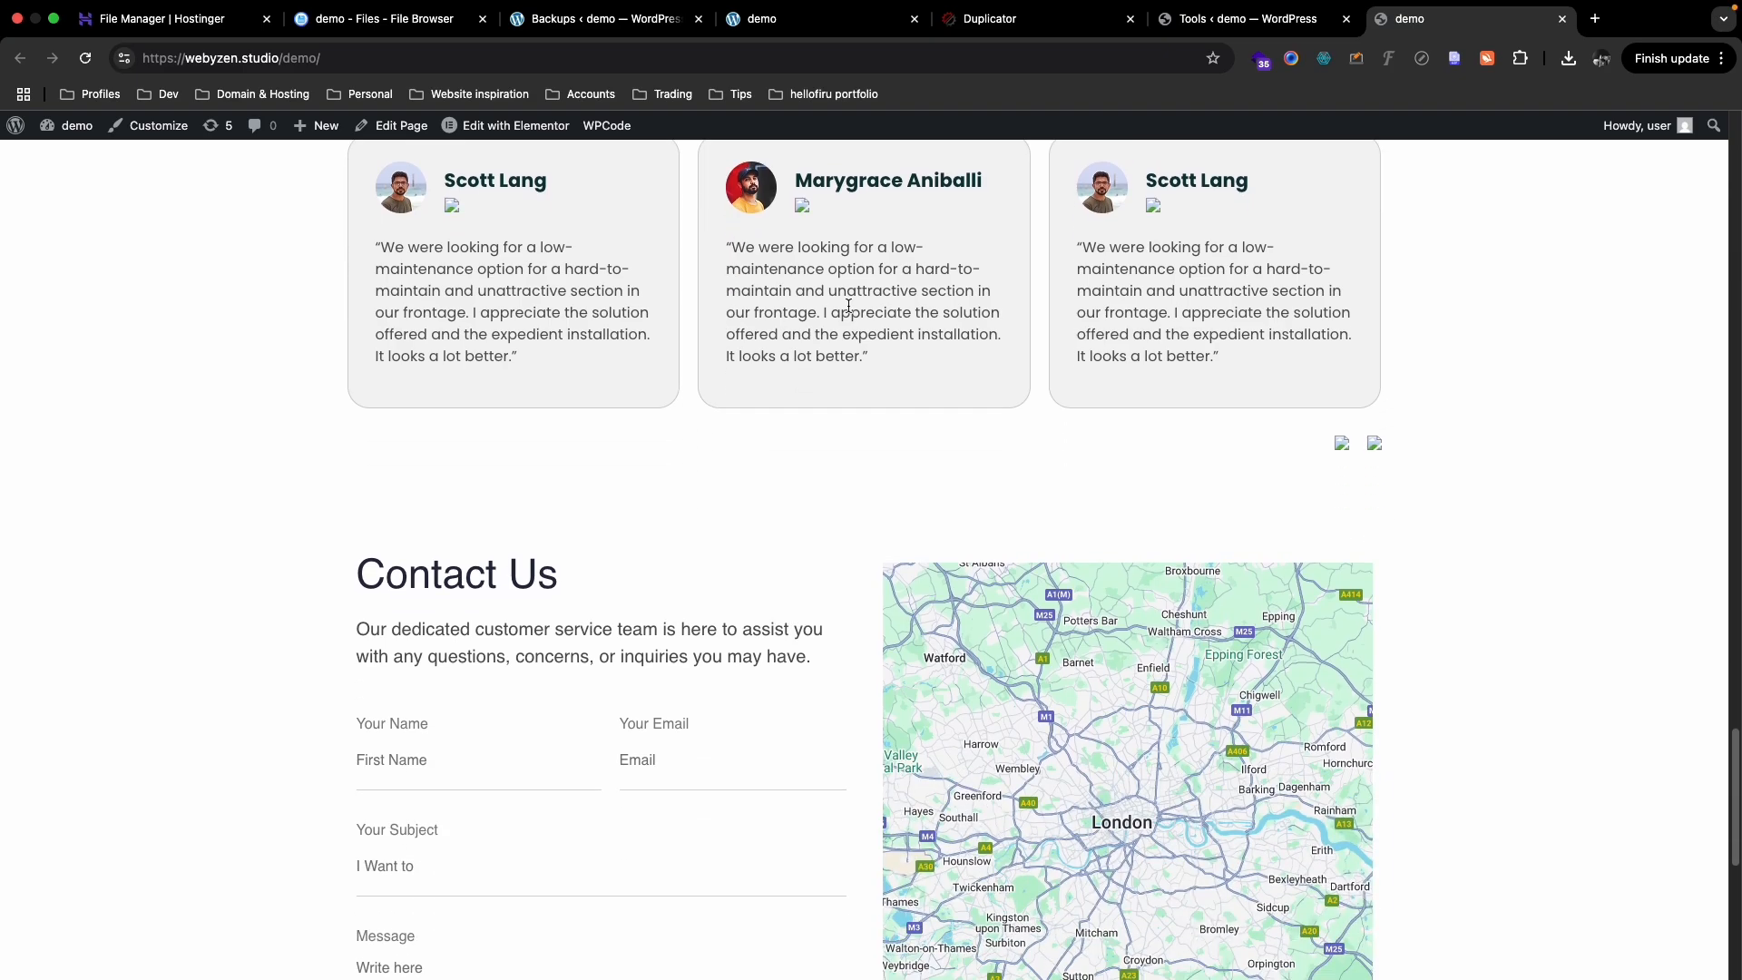
scroll(807, 323, "up", 2)
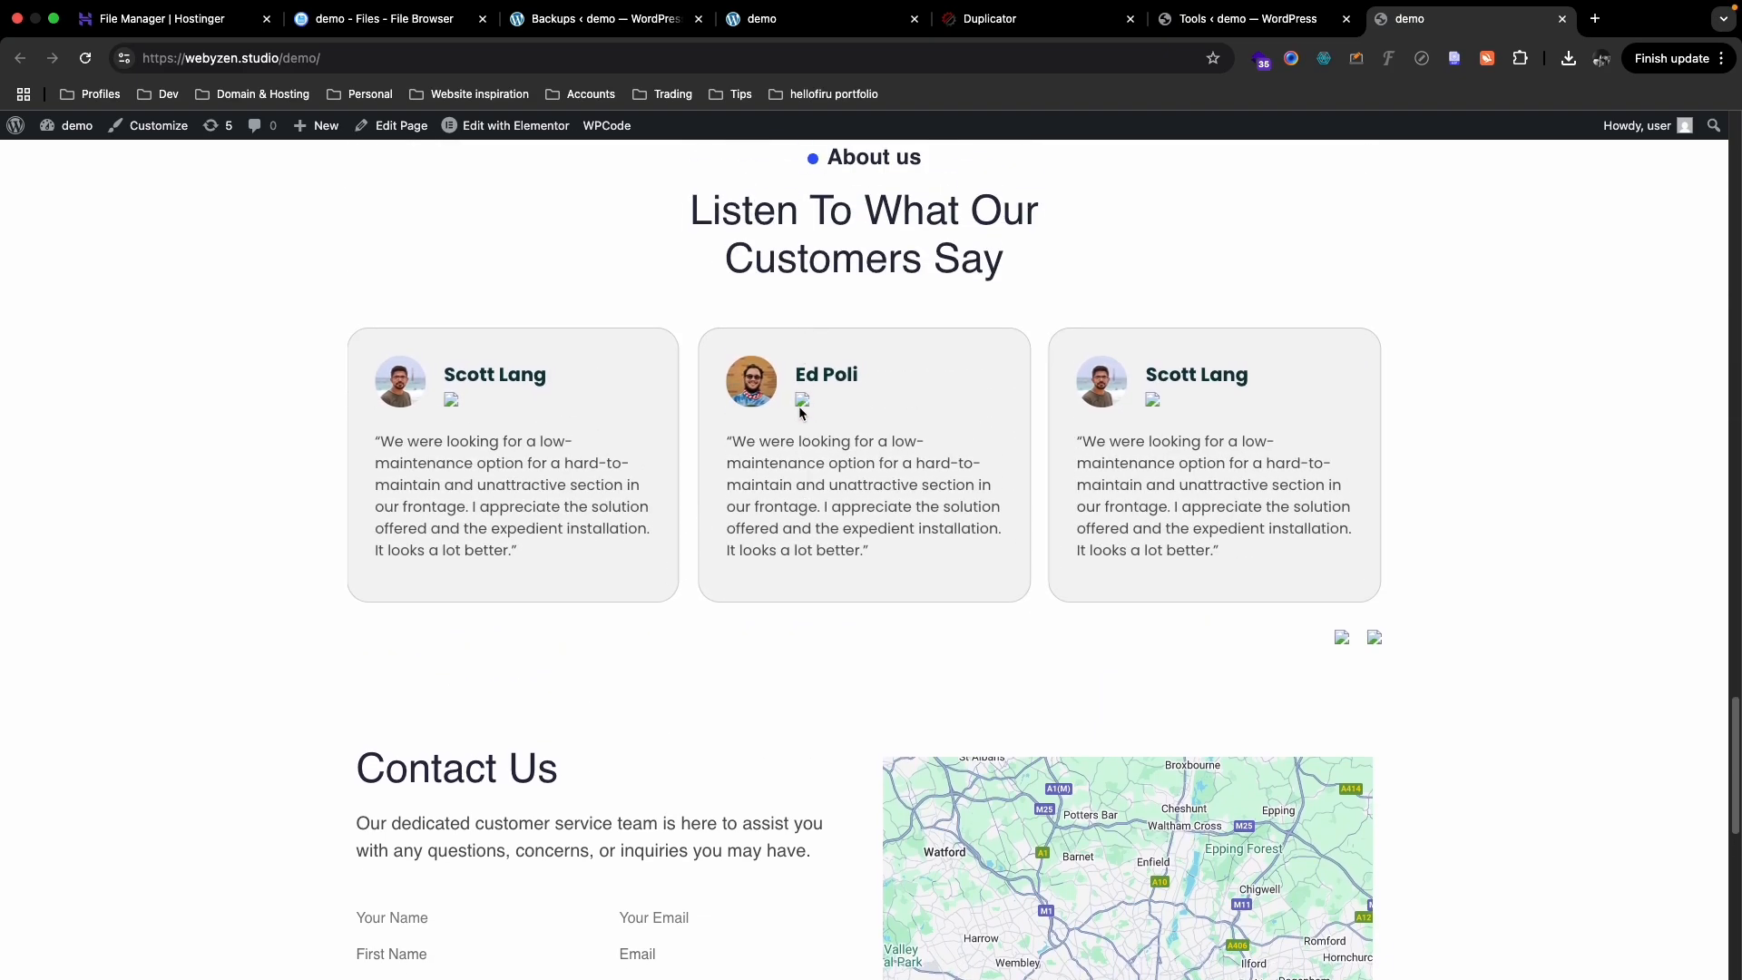
scroll(799, 410, "down", 4)
scroll(1348, 389, "up", 1)
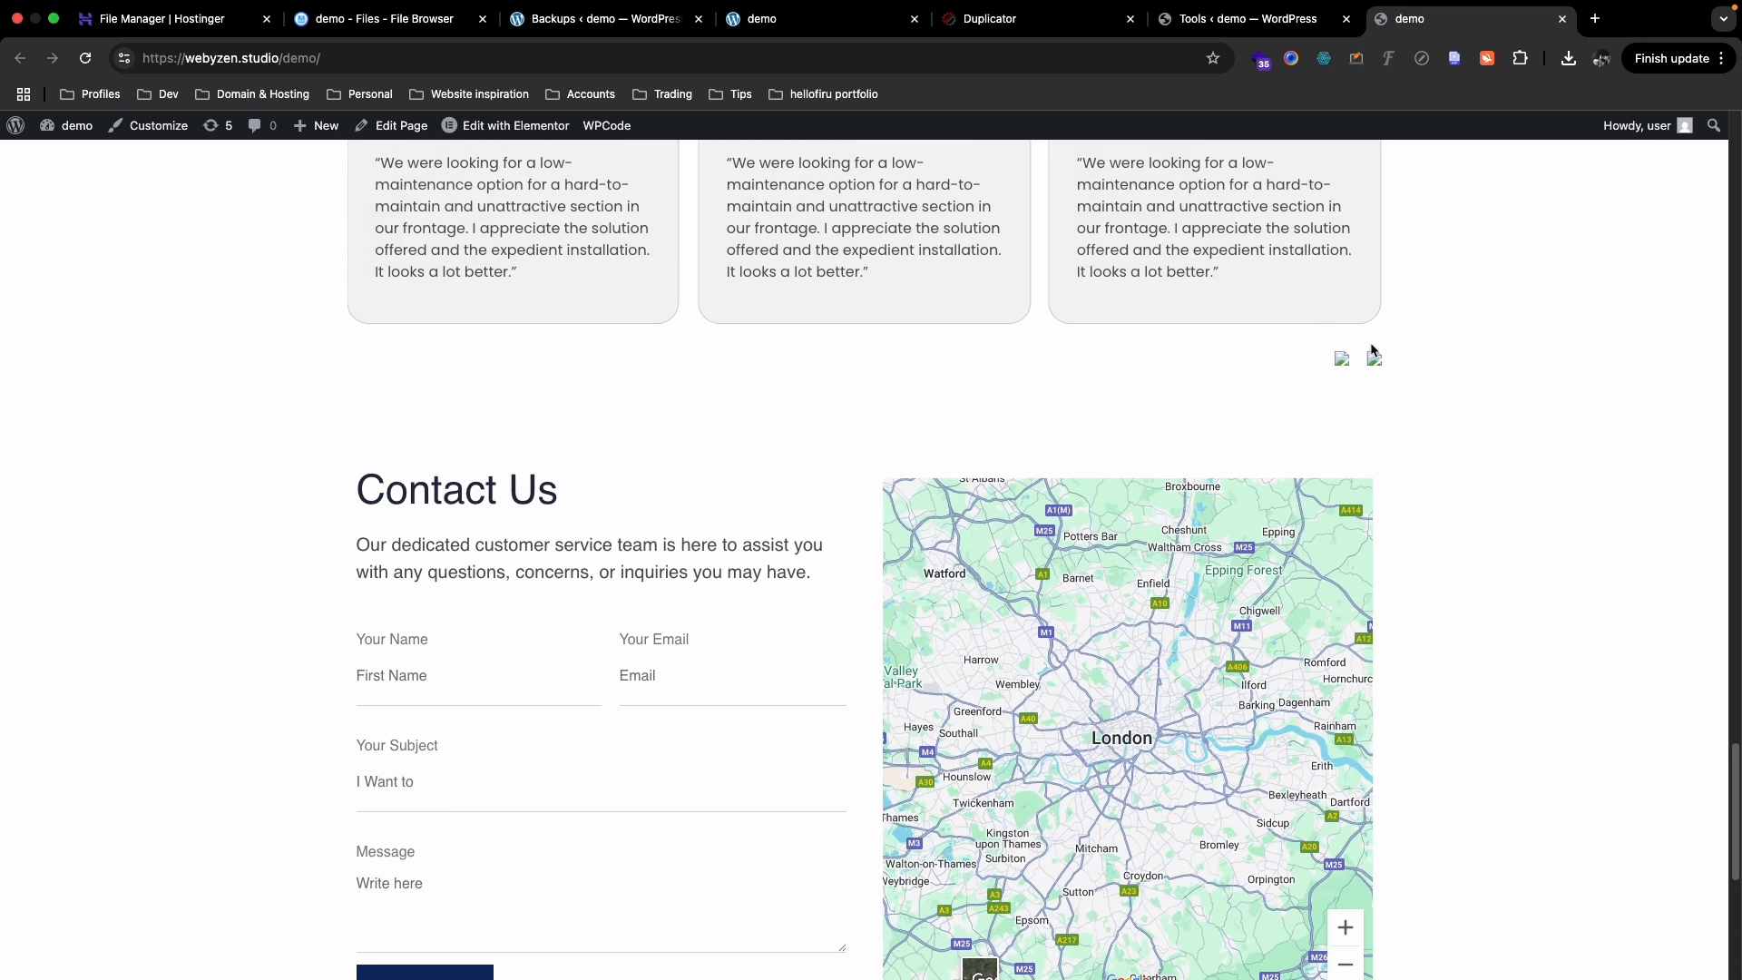
scroll(853, 403, "down", 6)
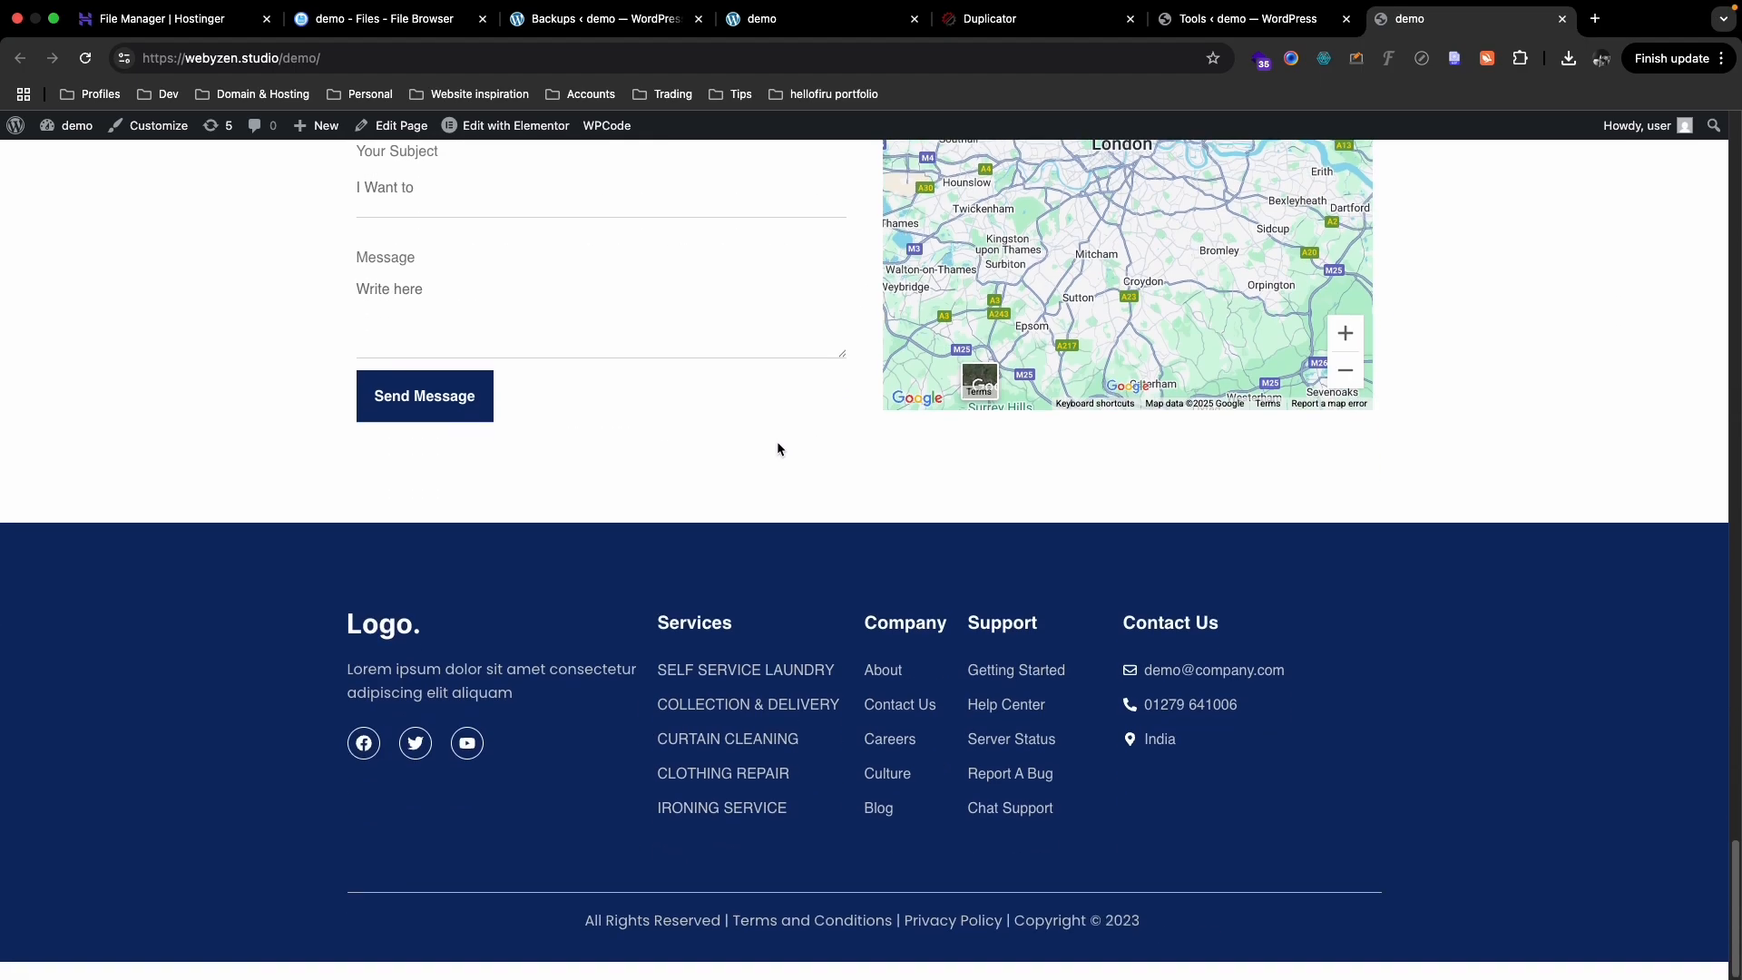
scroll(776, 445, "up", 8)
key("ctrl+shift+Tab")
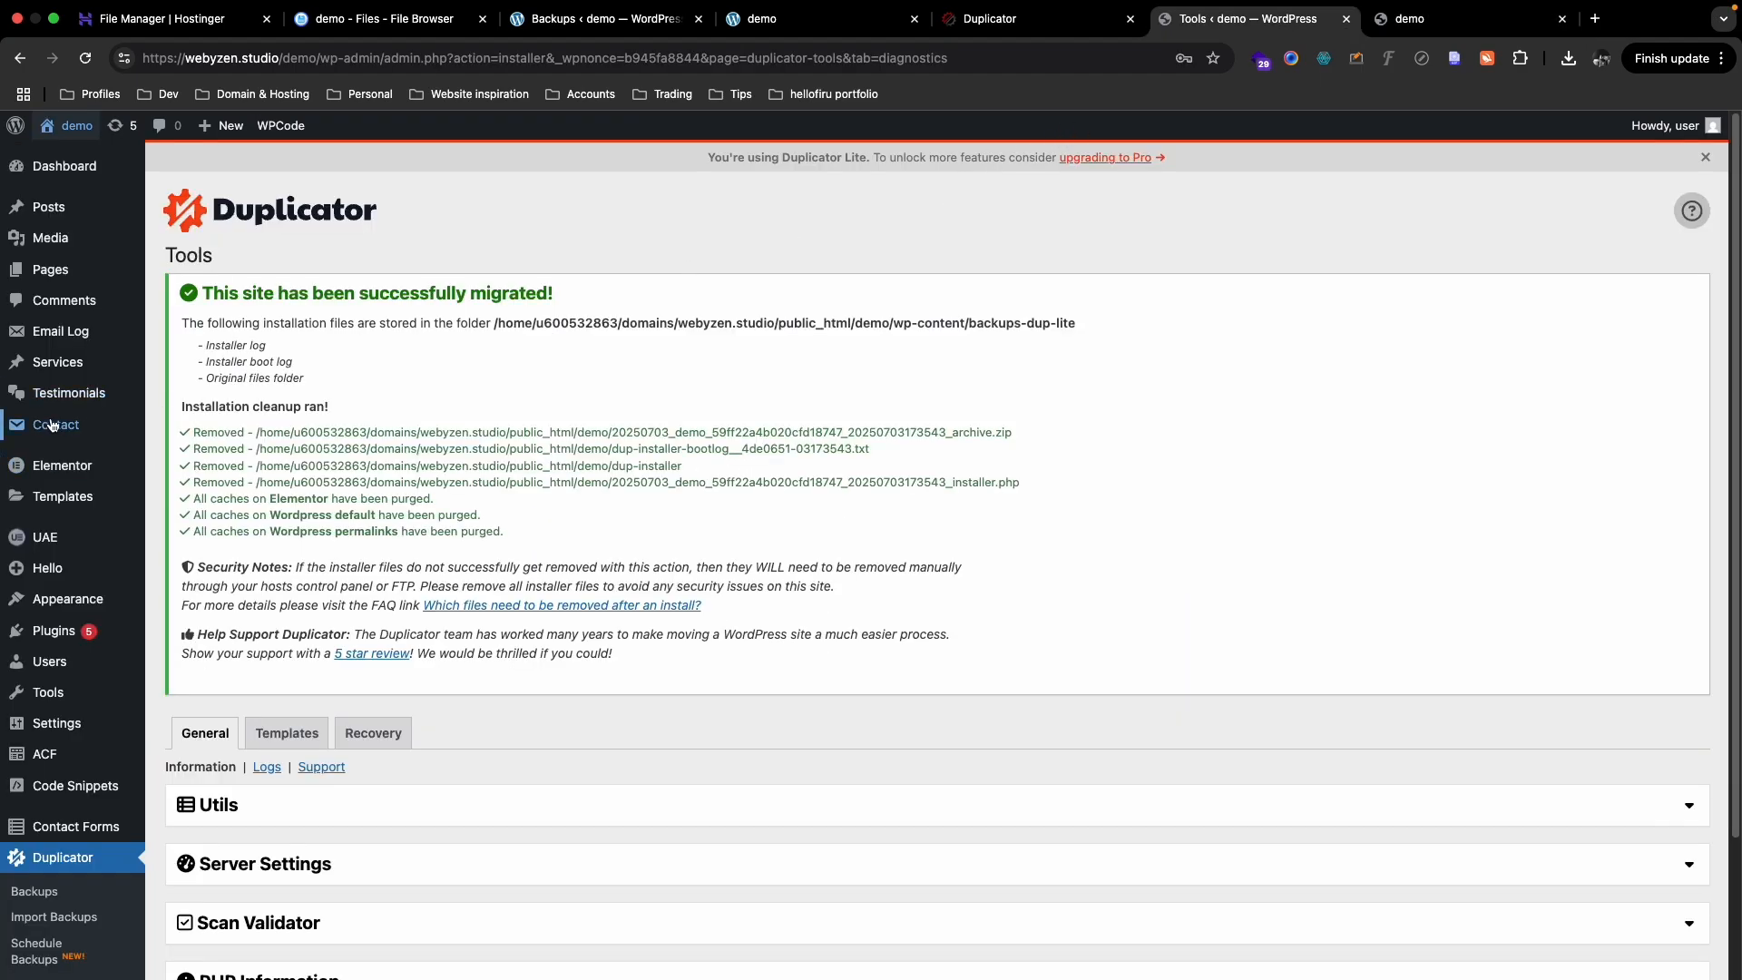
- Open functions.php in the Theme File Editor and highlight demo.local on line 364
scroll(45, 449, "down", 3)
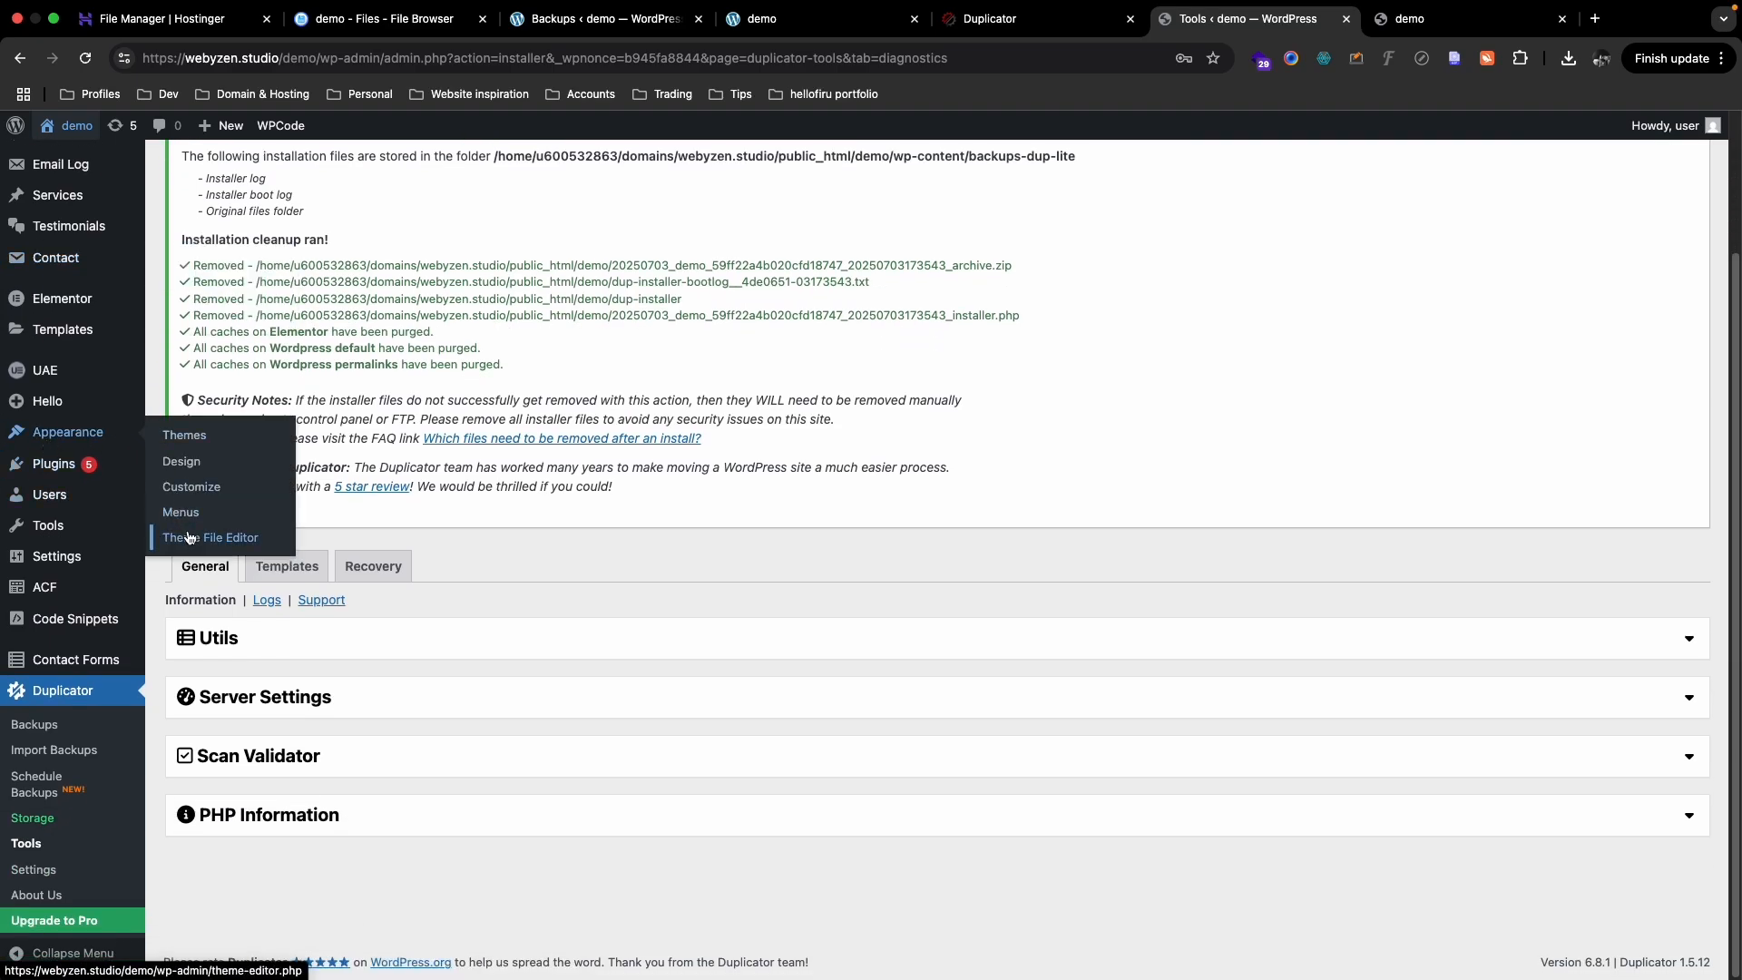
left_click(189, 537, "super")
left_click(1334, 20)
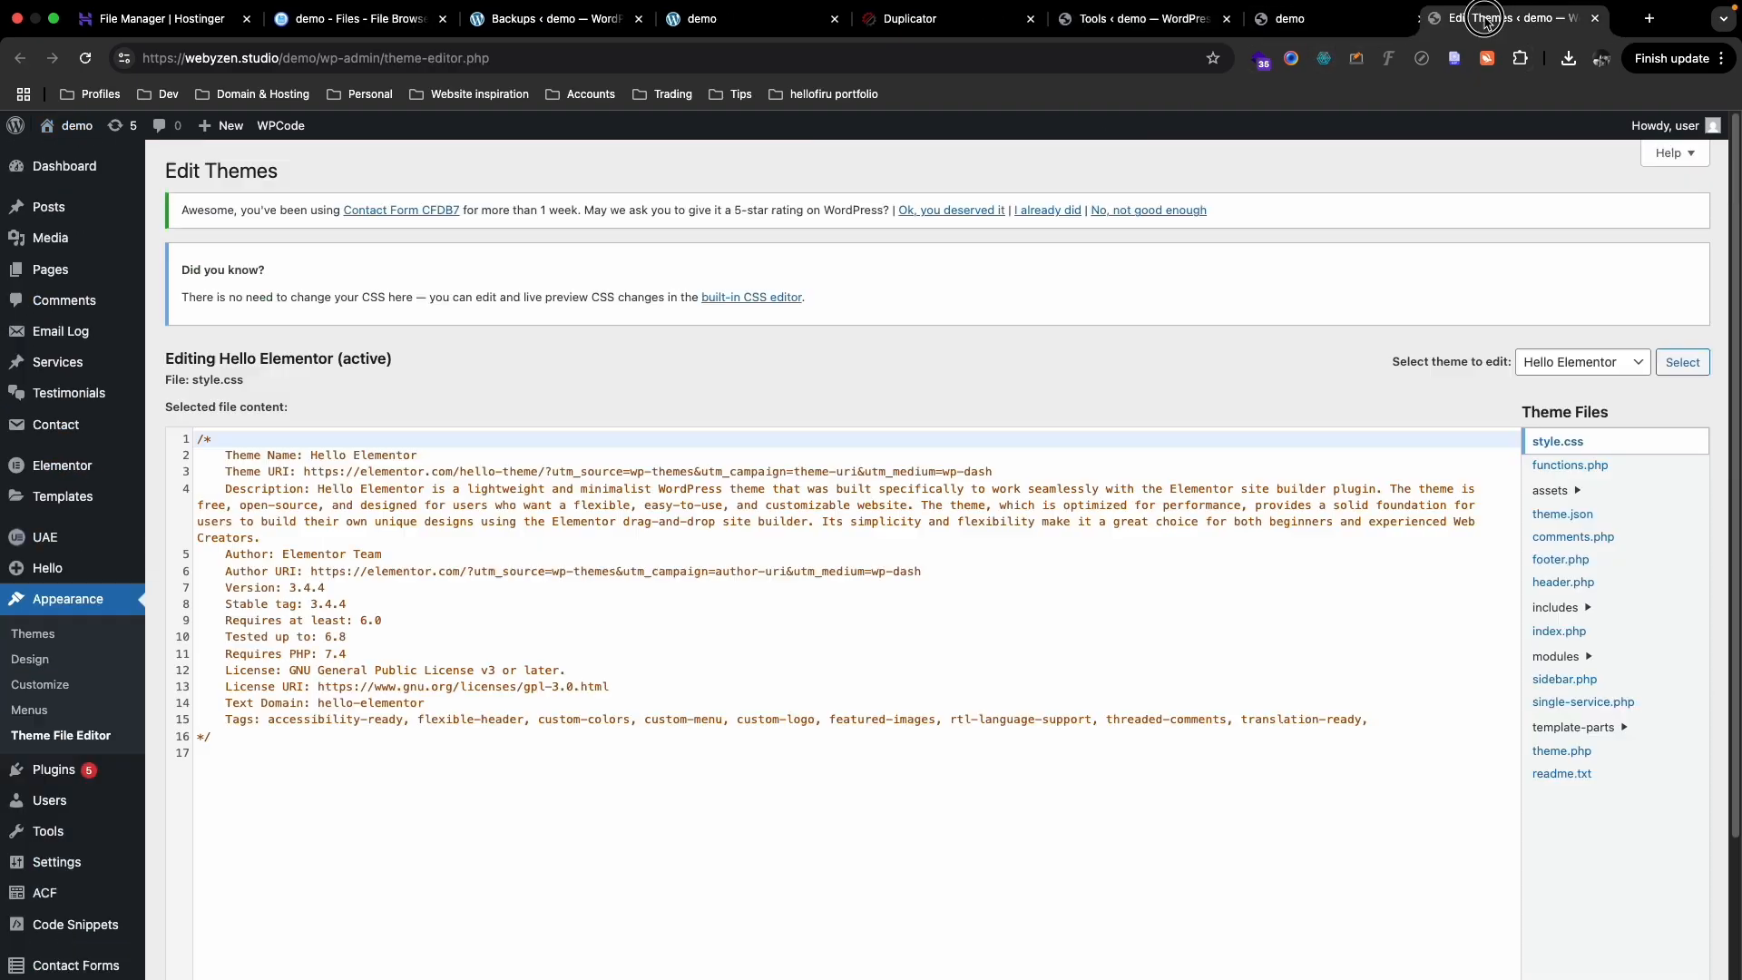
left_click(1570, 464)
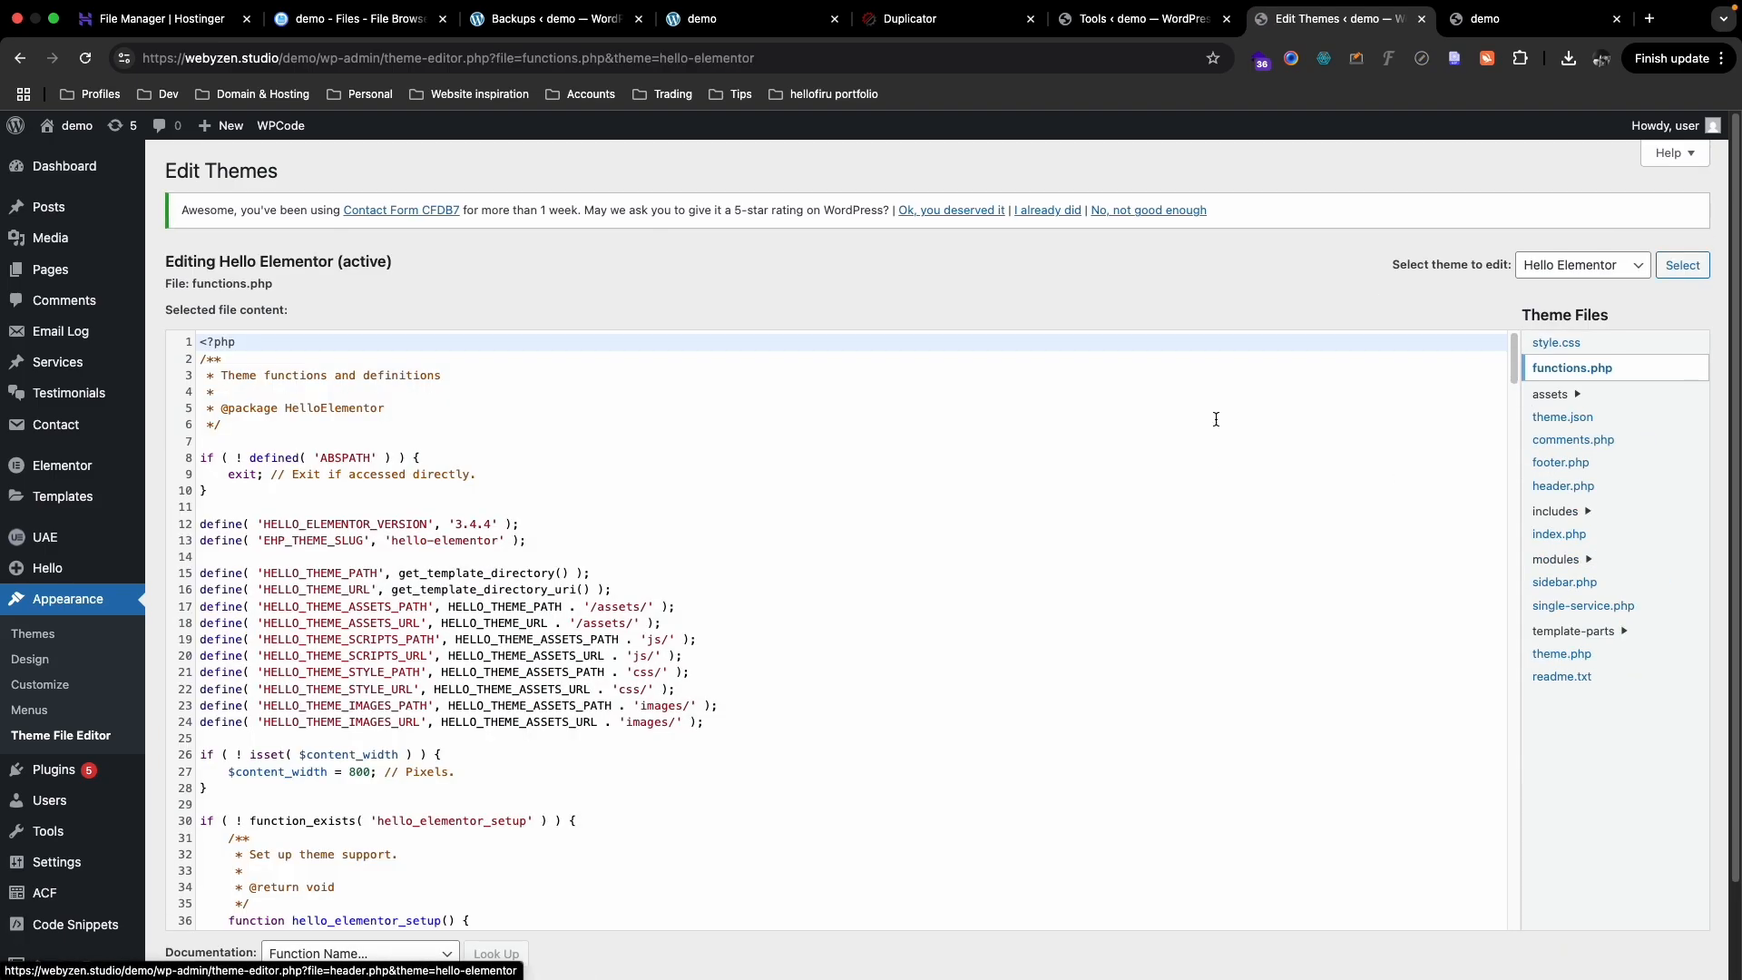
scroll(1152, 322, "down", 2)
left_click_drag(1514, 254, 1458, 816)
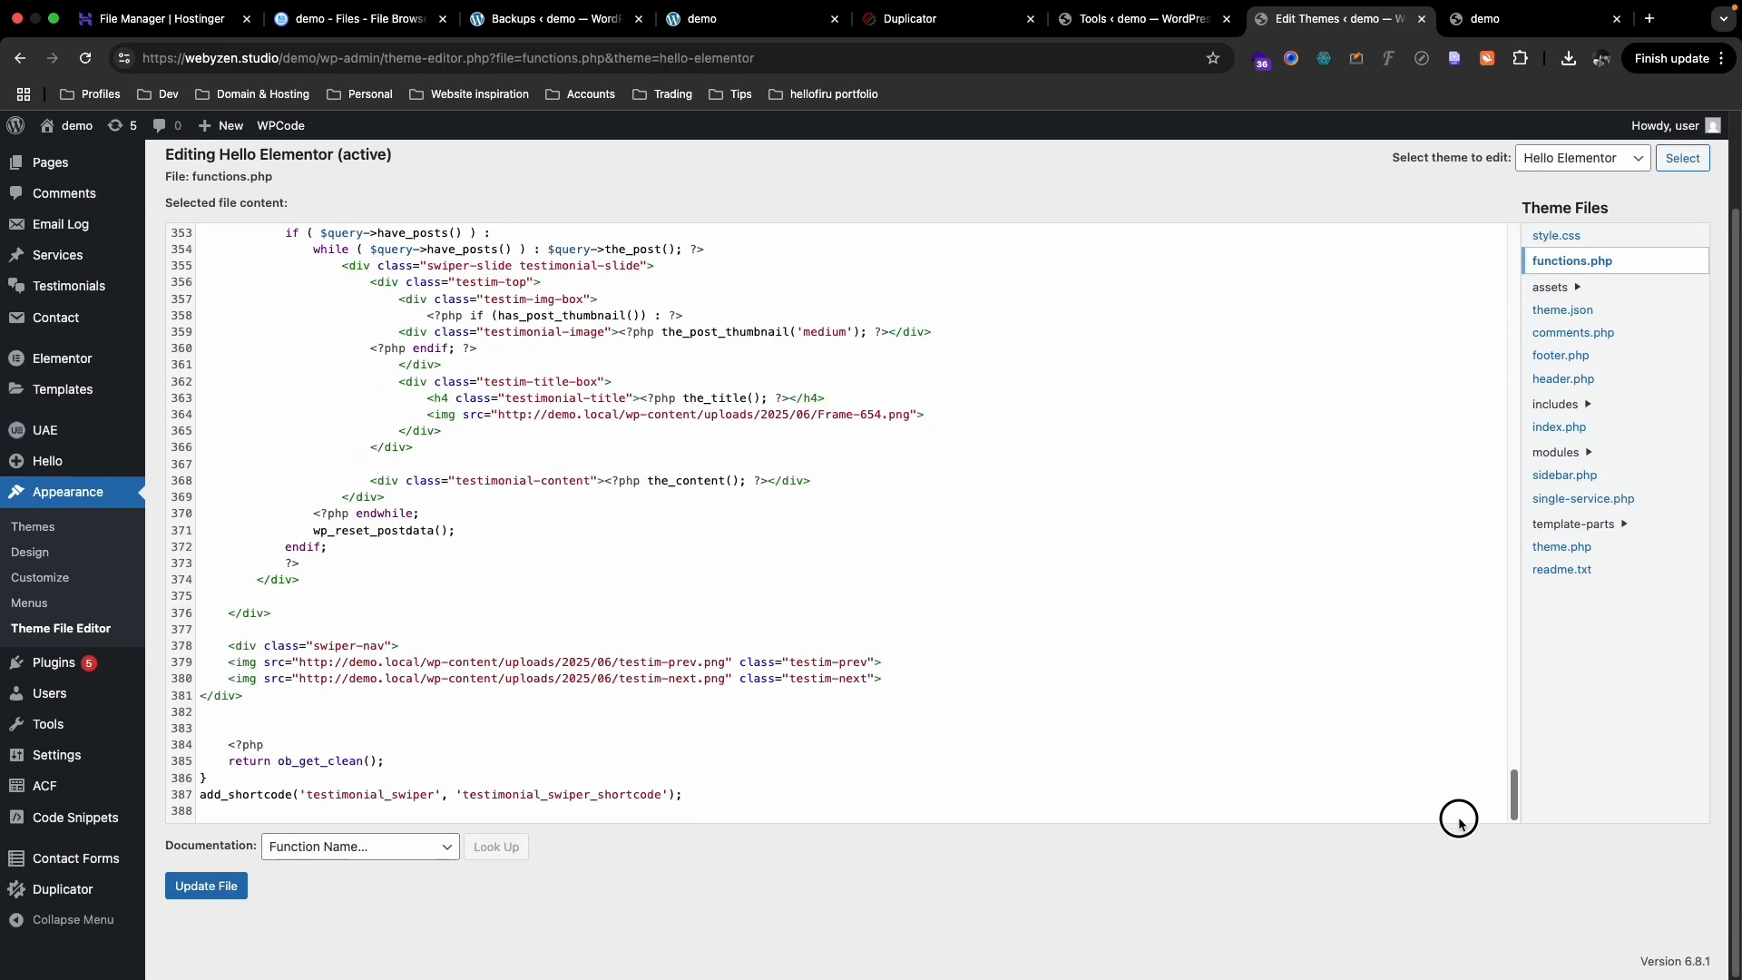
left_click_drag(541, 414, 604, 414)
- Return to the admin tab and open the Media Library
left_click(1128, 43)
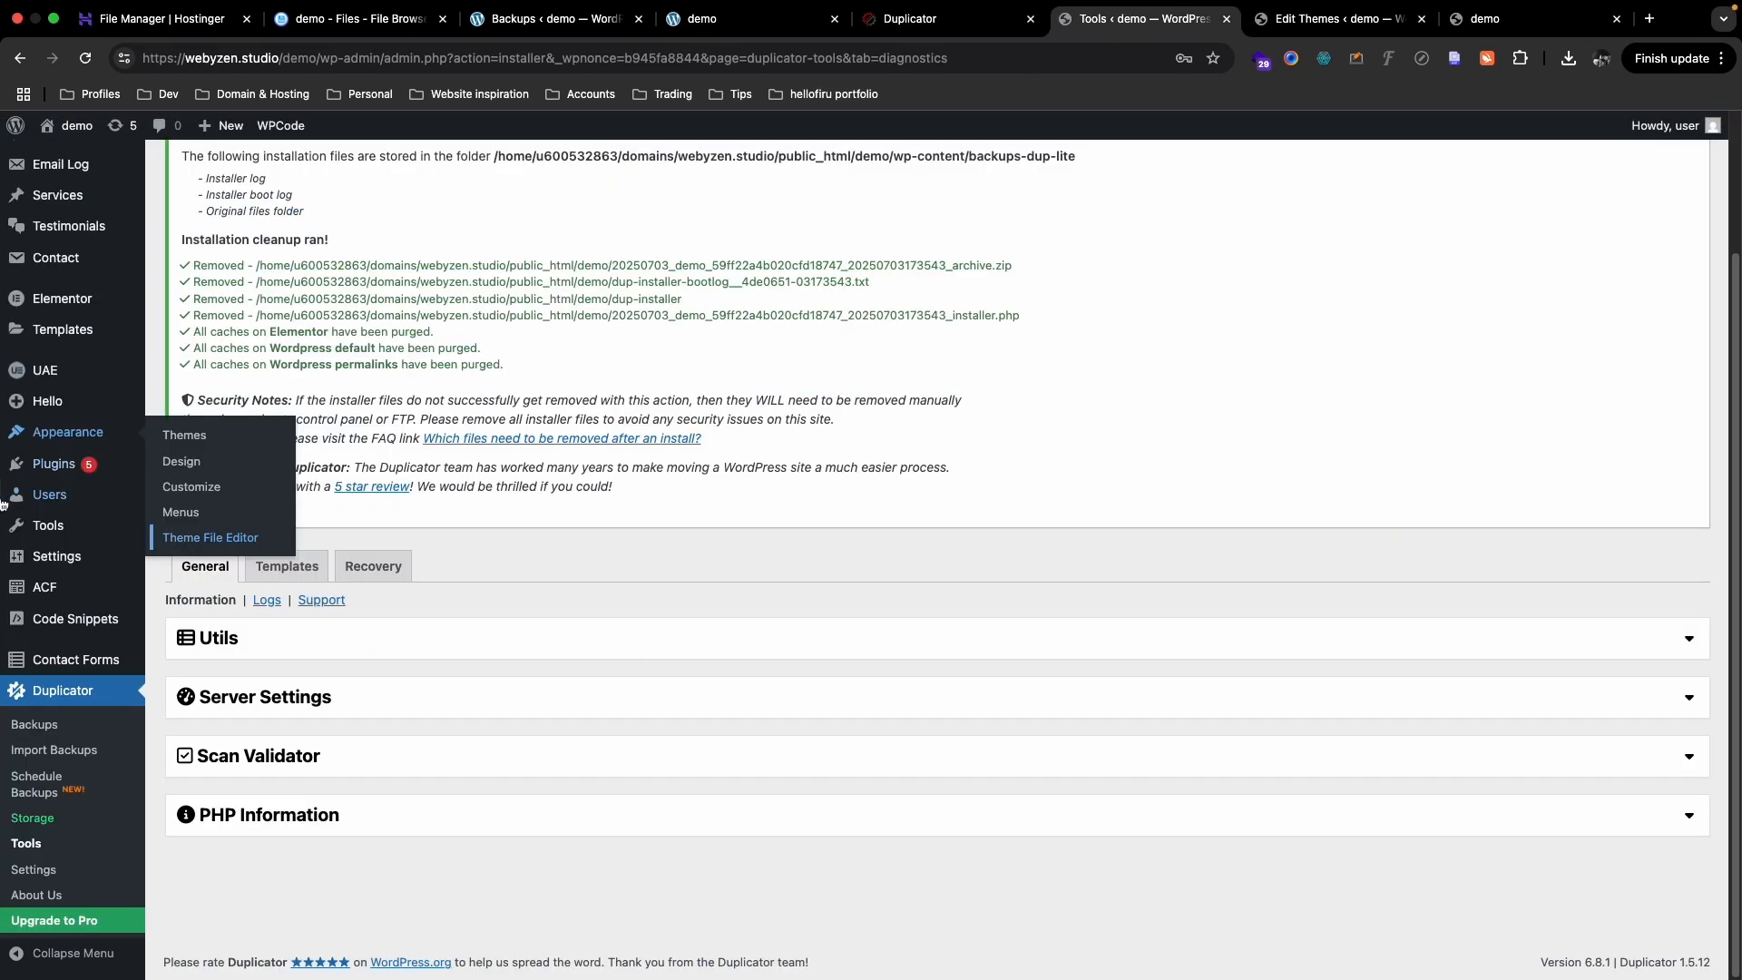
scroll(34, 210, "up", 3)
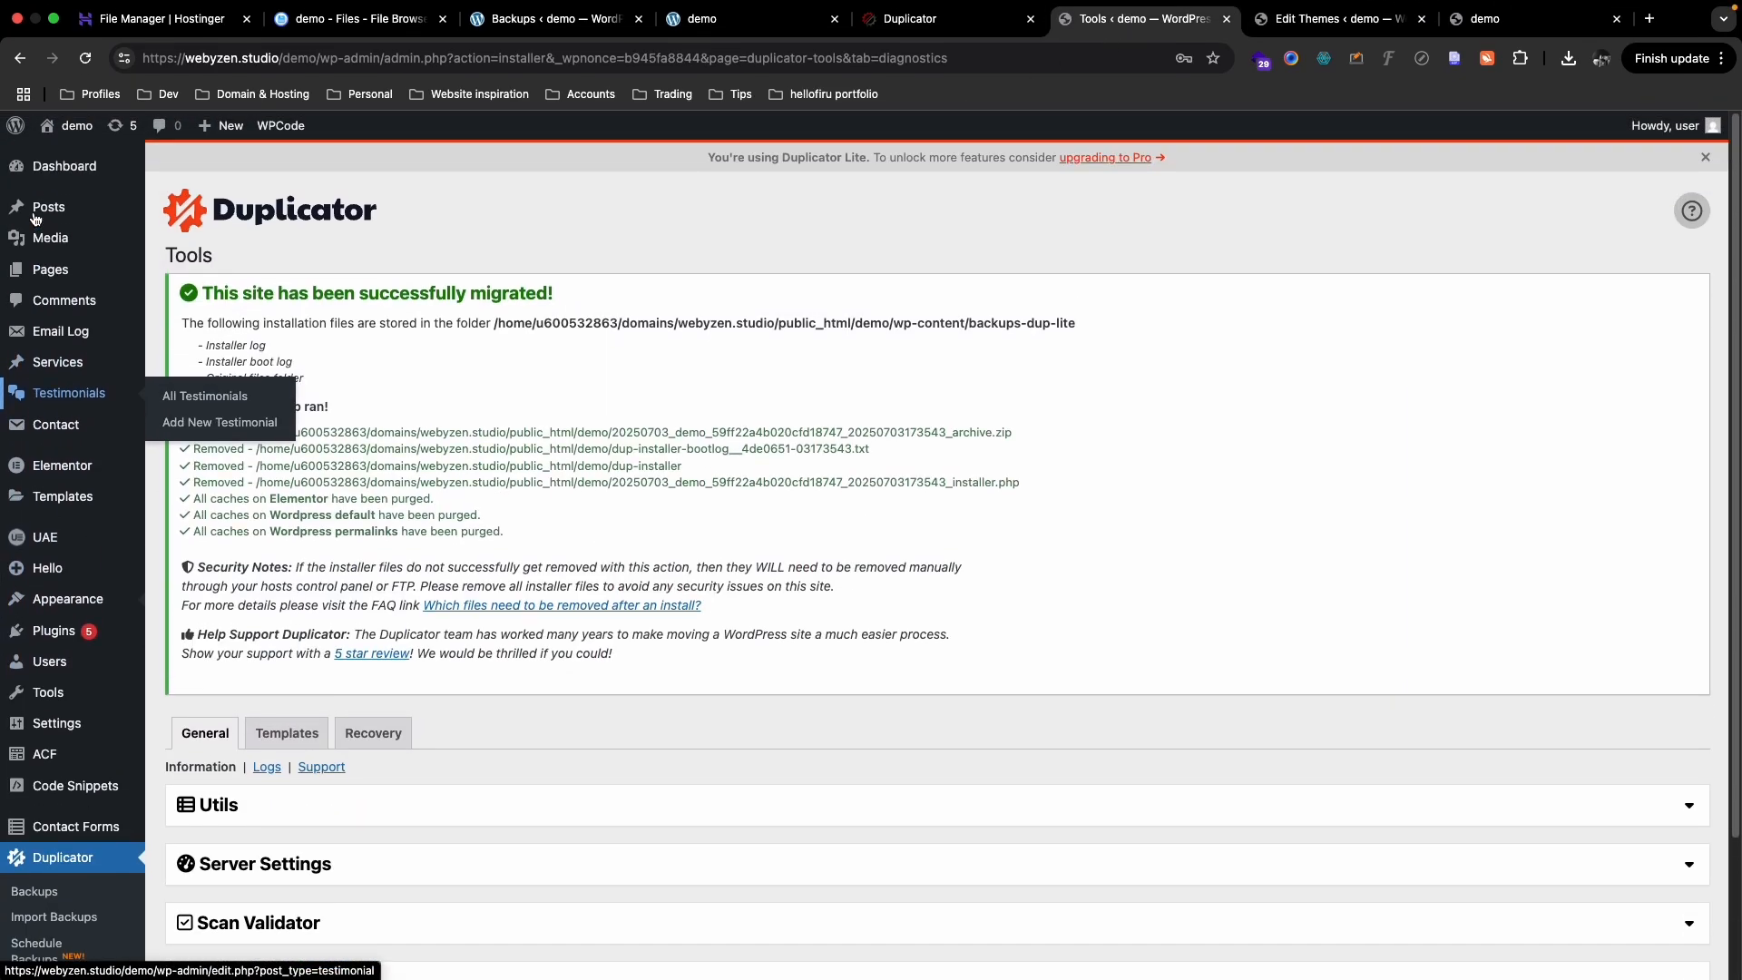
left_click(54, 238)
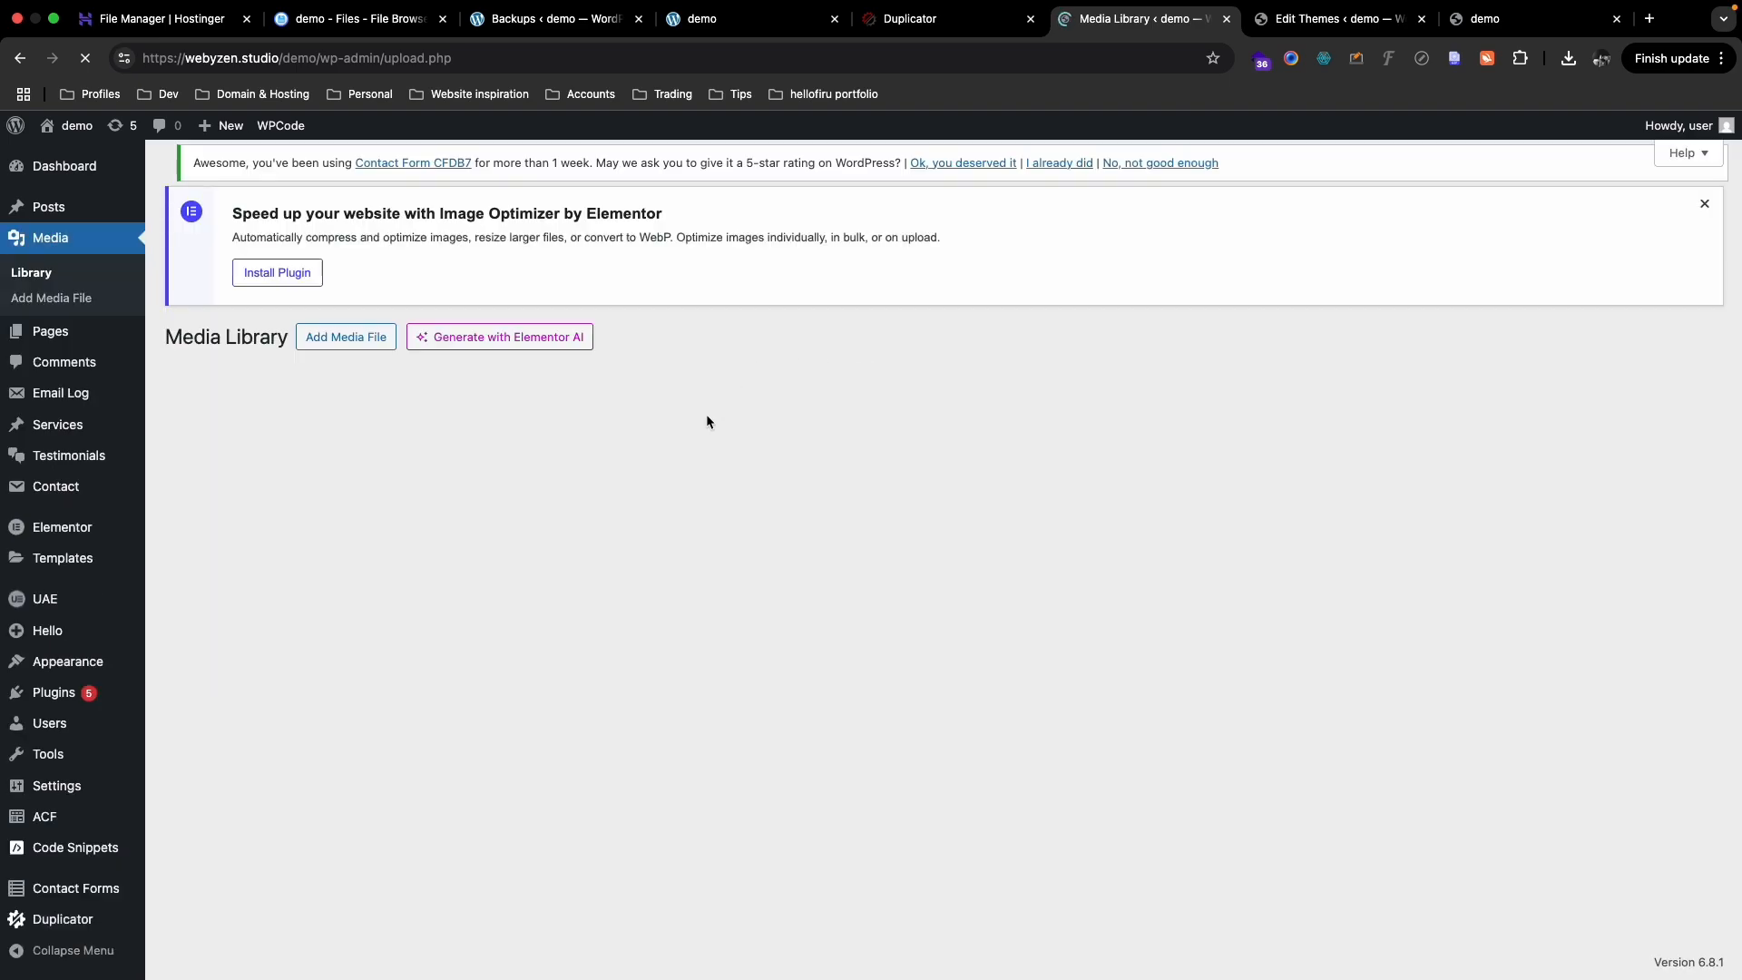
- Copy the live file URL of the Frame-654.png stars image
scroll(771, 463, "down", 1)
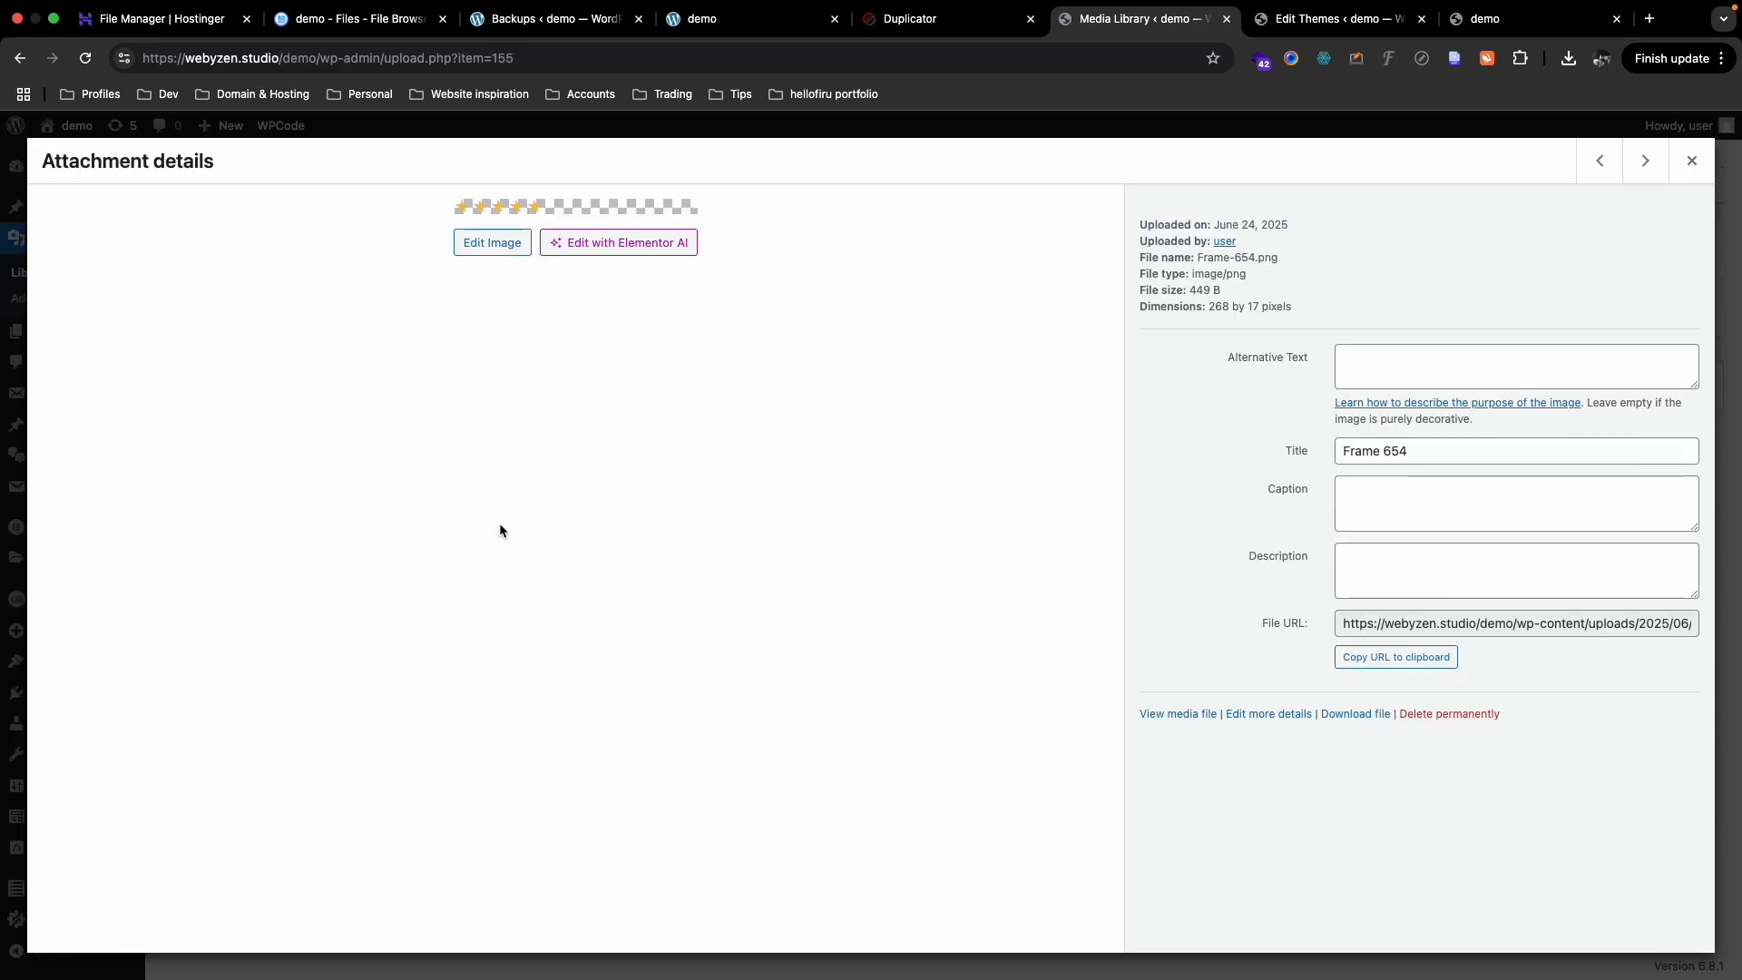
left_click(497, 528)
left_click(1377, 668)
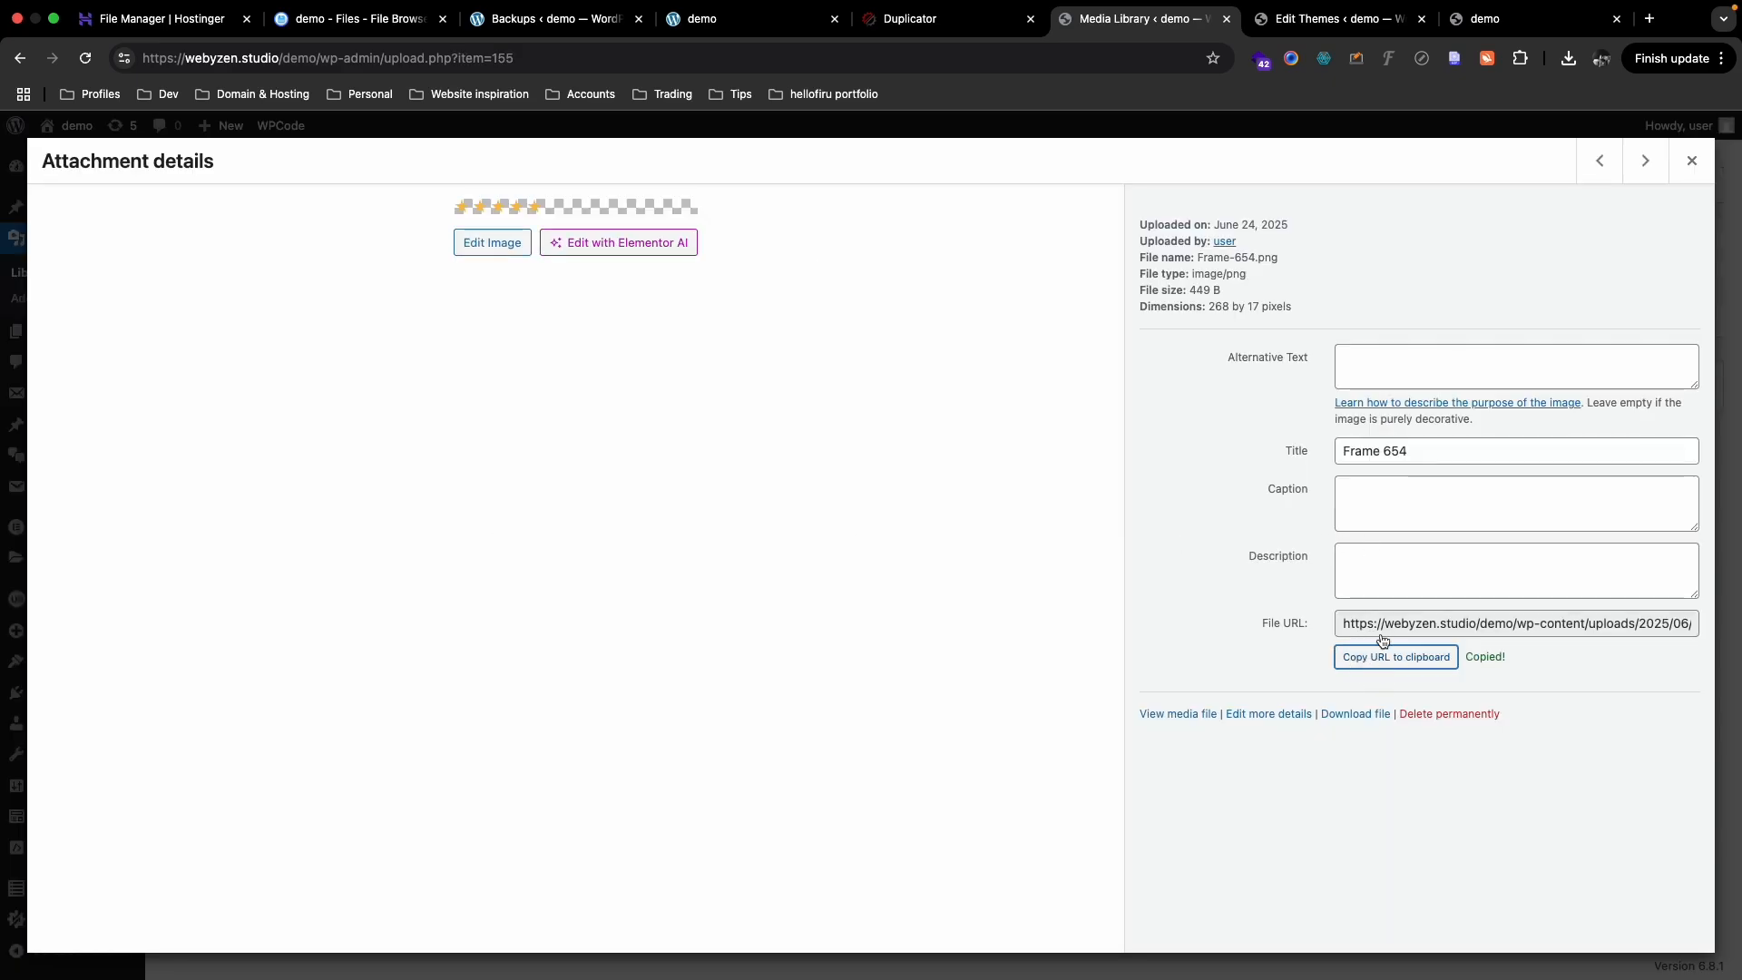
- Replace the old image URL on line 364 of functions.php with the copied URL and save
left_click(1307, 18)
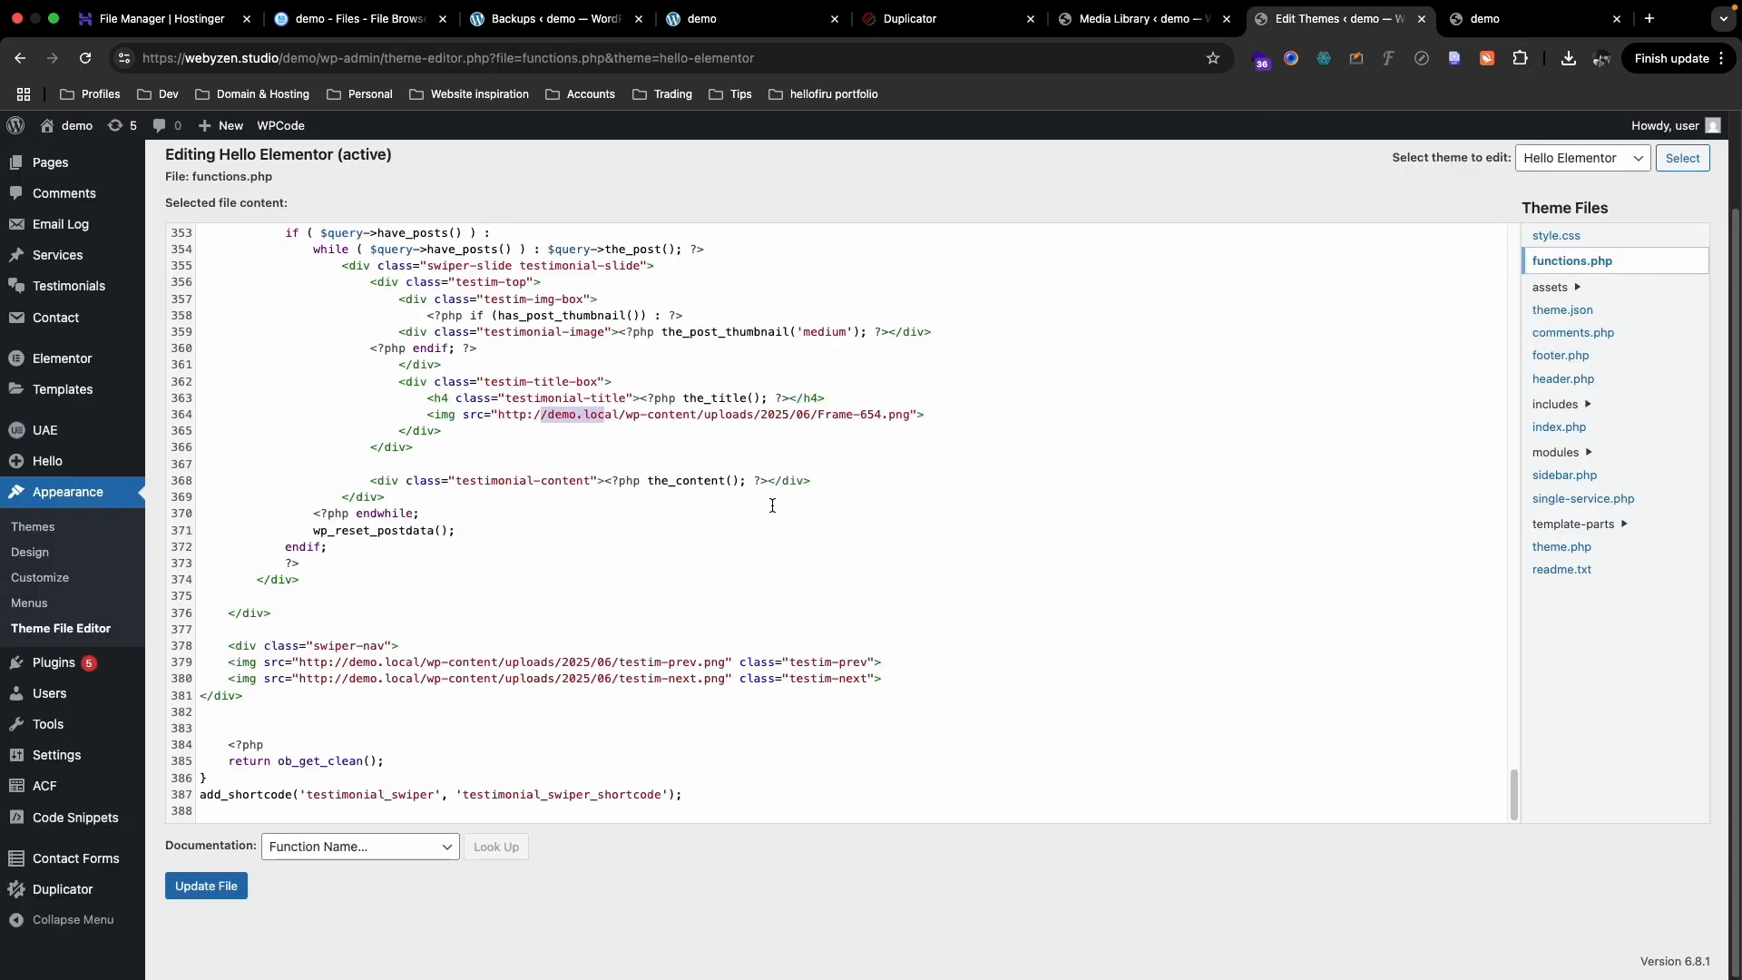
scroll(773, 505, "up", 3)
left_click(714, 513)
left_click(794, 448)
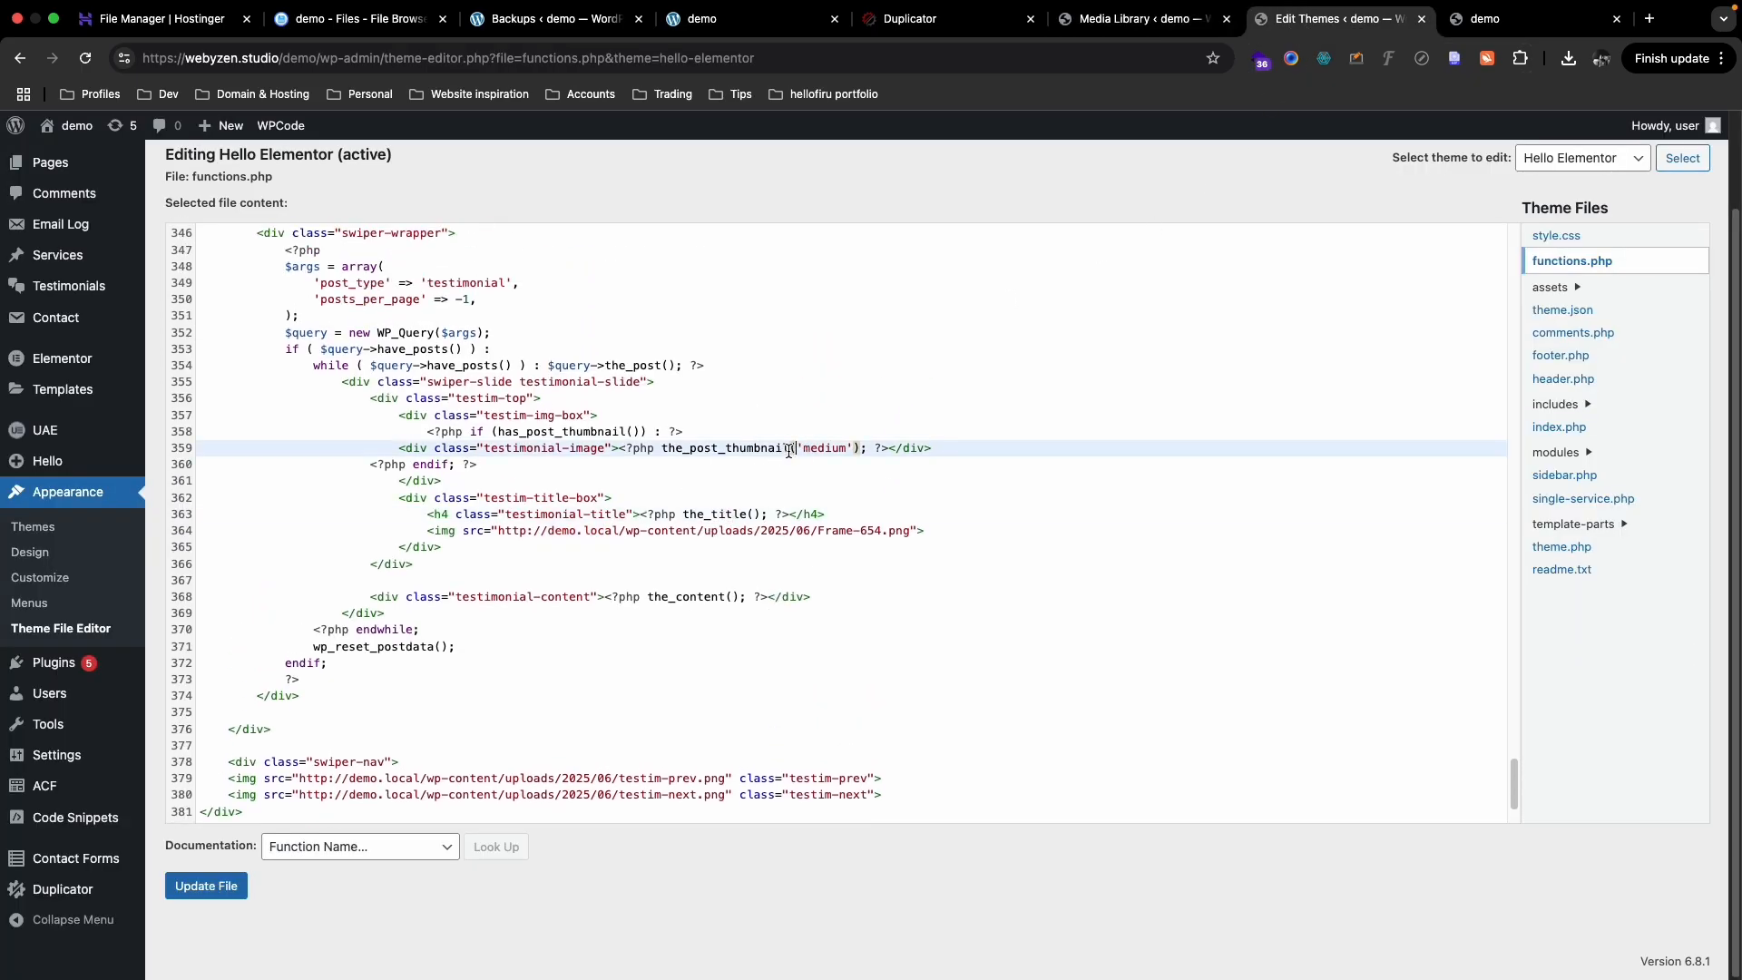
scroll(547, 540, "up", 1)
left_click_drag(498, 533, 909, 532)
key("super+v")
left_click(206, 886)
- Reload the Demo front page to check the testimonial stars
left_click(1533, 18)
key("super+r")
scroll(1044, 354, "down", 14)
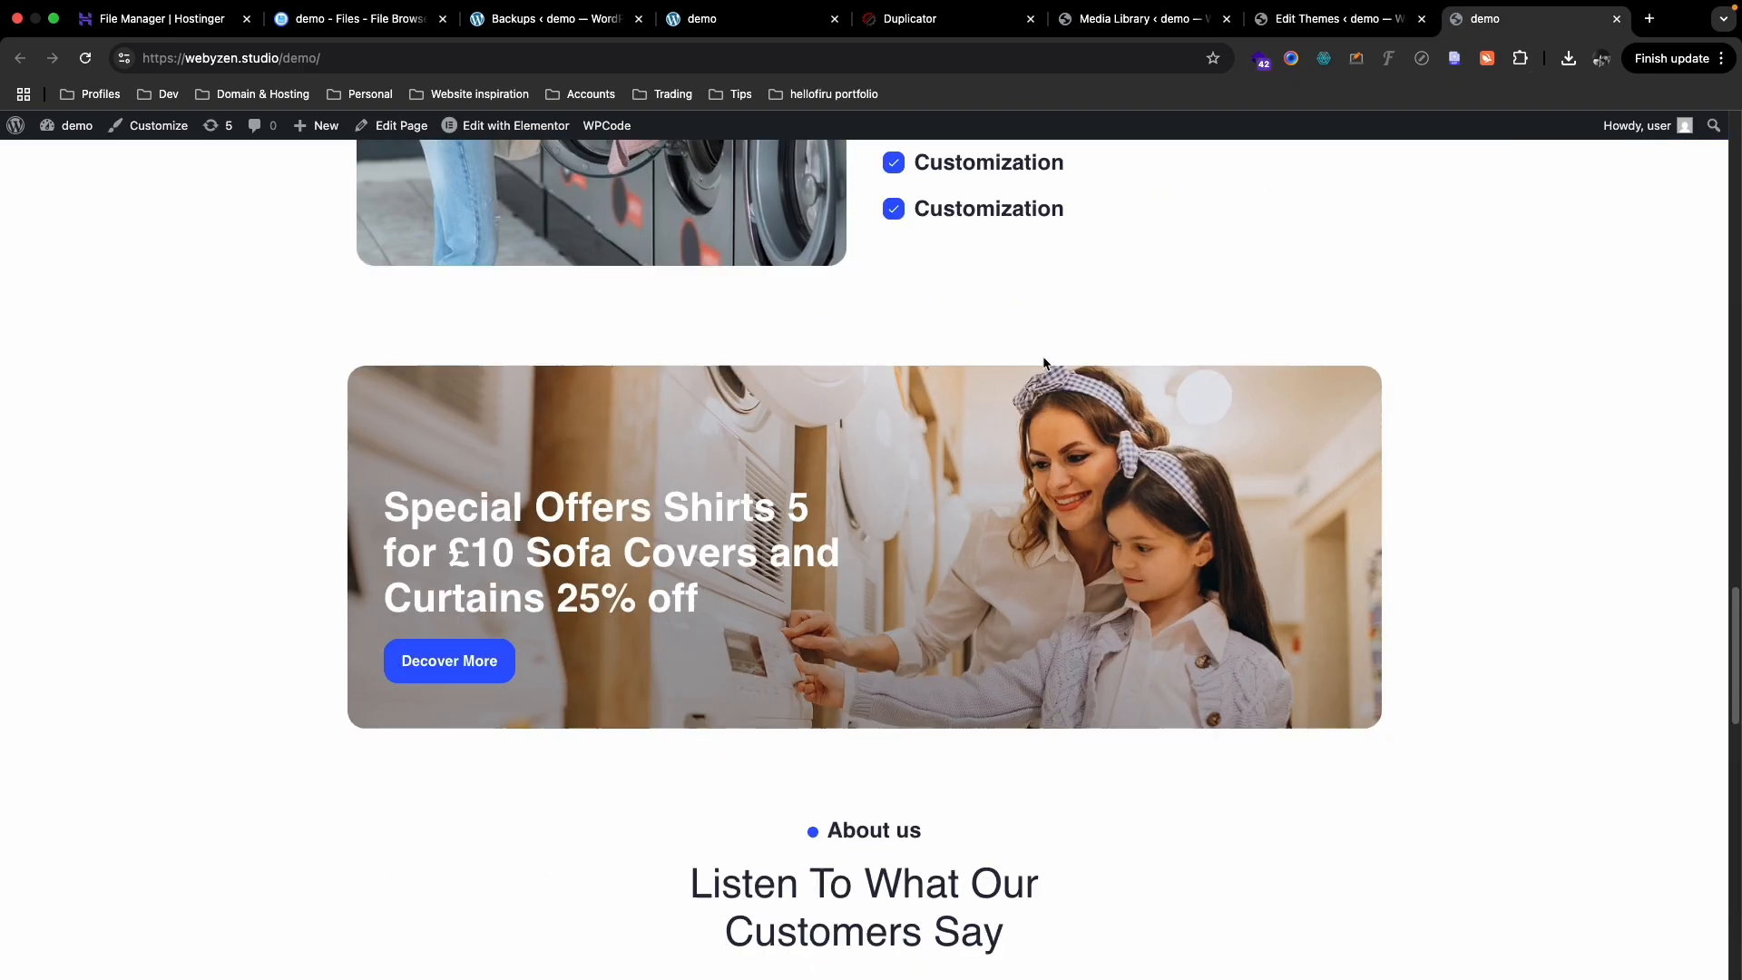